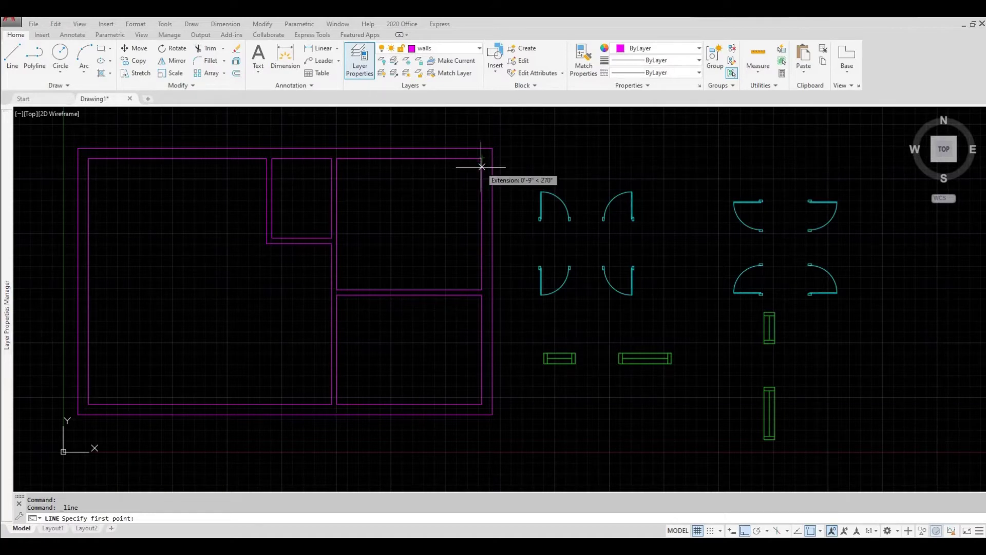
Draw a short line across the right exterior wall, just below the inner corner of the upper-right room.
{"action": "left_click", "coordinate": [482, 182]}
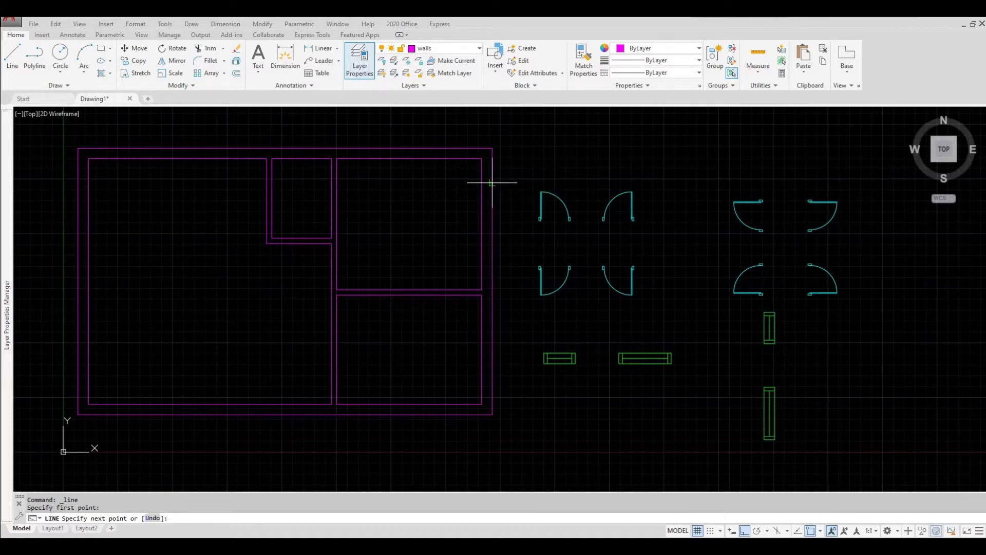
{"action": "left_click", "coordinate": [492, 182]}
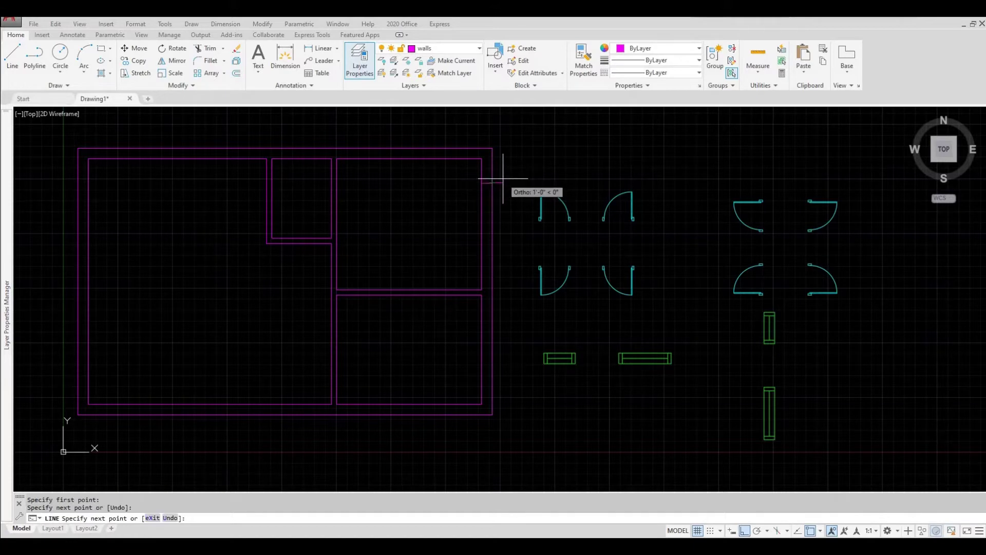
{"action": "key", "text": "Escape"}
Draw a short line across the right exterior wall, just above the lower inner corner of the lower-right room.
{"action": "middle_click_drag", "start_coordinate": [488, 232], "coordinate": [486, 183]}
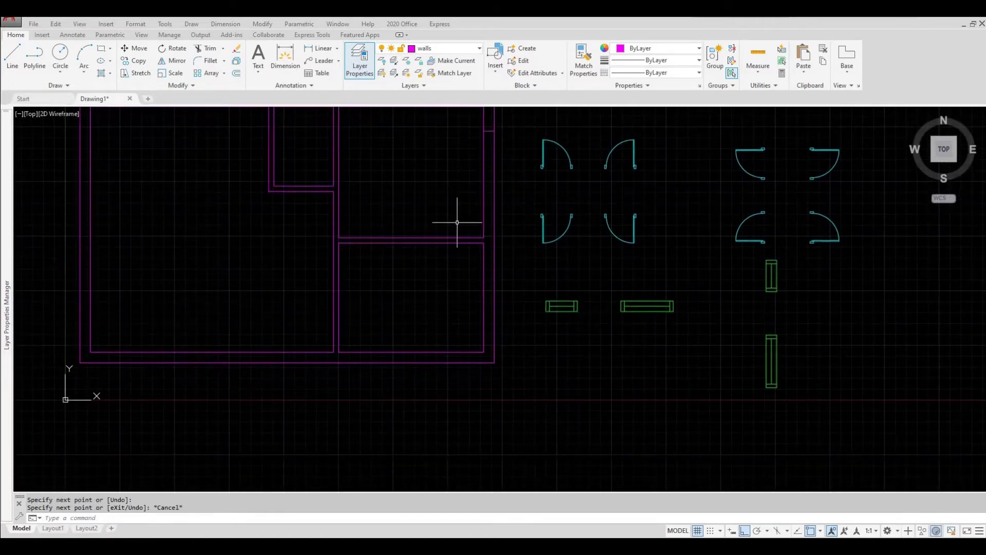
{"action": "left_click", "coordinate": [18, 64]}
{"action": "scroll", "coordinate": [500, 350], "scroll_direction": "up", "scroll_amount": 4}
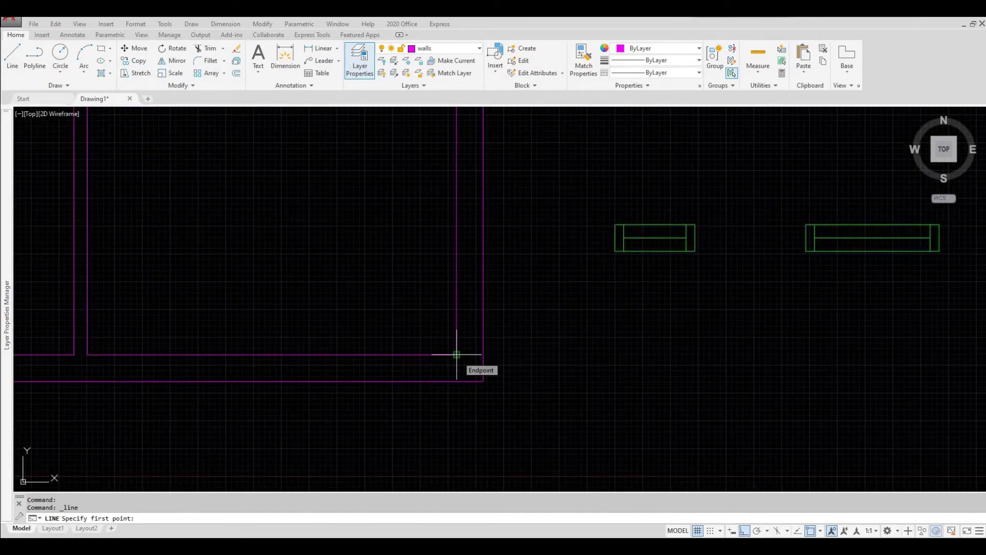
{"action": "left_click", "coordinate": [456, 296]}
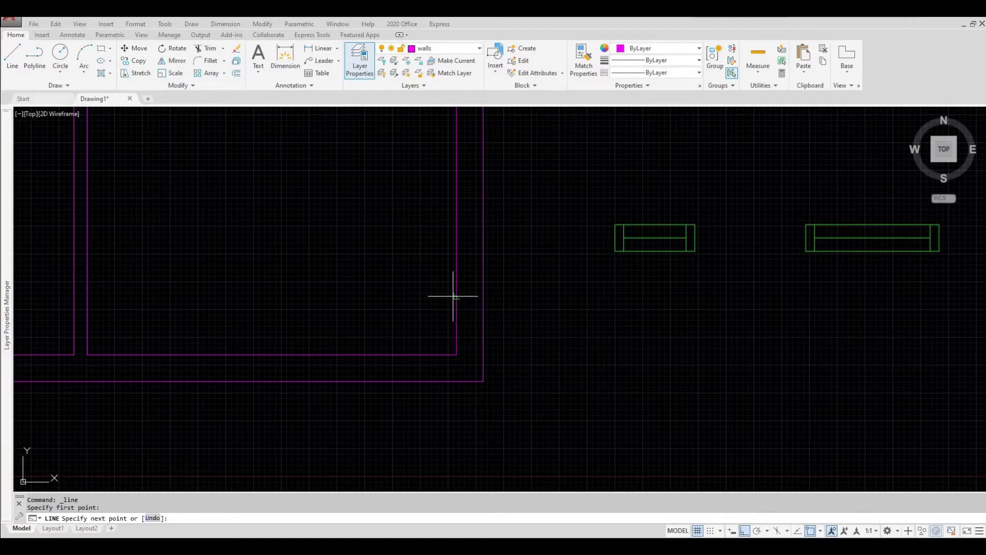
{"action": "left_click", "coordinate": [485, 293]}
{"action": "key", "text": "Escape"}
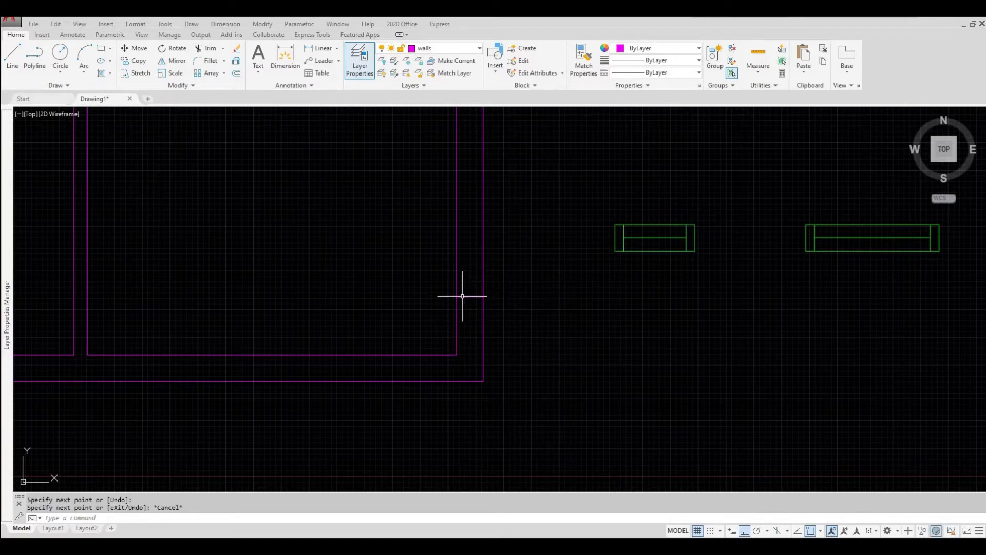
Draw a short line across the central vertical interior wall, just above the lower-left corner of the upper-right room.
{"action": "scroll", "coordinate": [462, 296], "scroll_direction": "down", "scroll_amount": 4}
{"action": "middle_click_drag", "start_coordinate": [524, 352], "coordinate": [468, 324]}
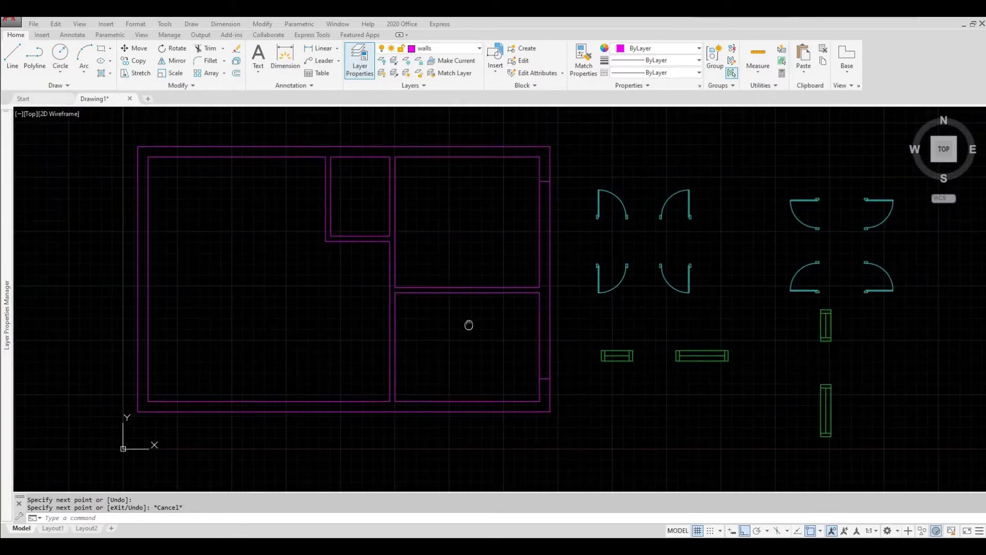
{"action": "scroll", "coordinate": [408, 284], "scroll_direction": "up", "scroll_amount": 2}
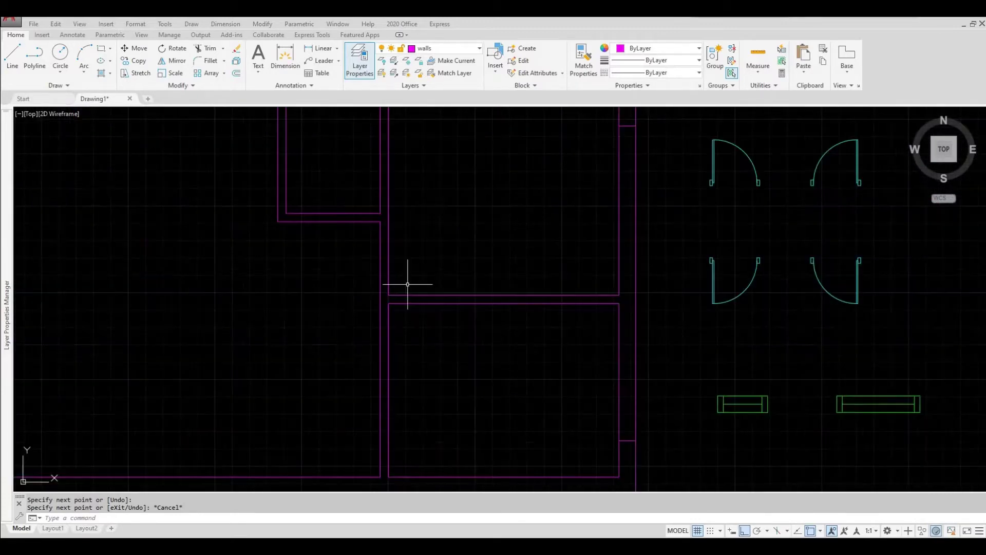
{"action": "left_click", "coordinate": [13, 60]}
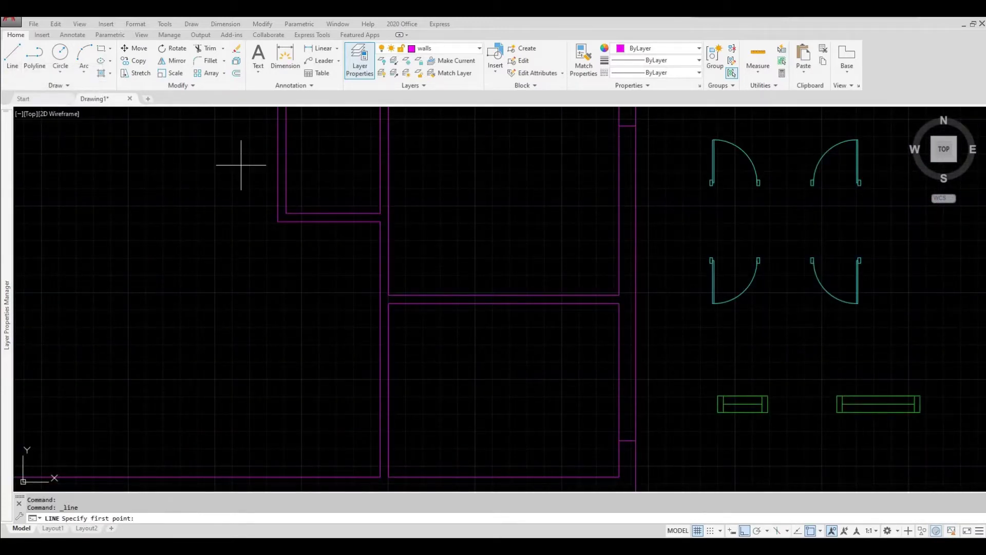
{"action": "left_click", "coordinate": [388, 283]}
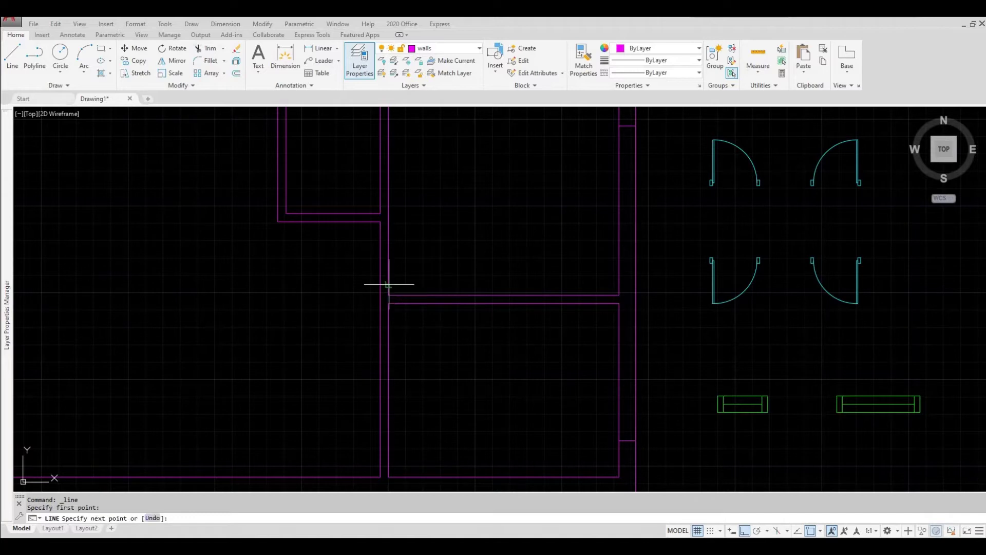
{"action": "left_click", "coordinate": [380, 283]}
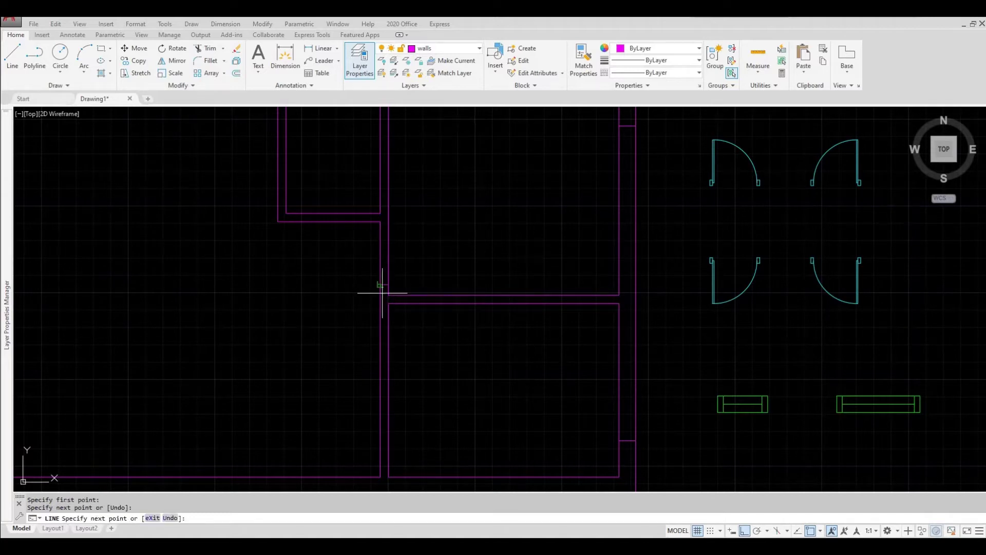
{"action": "key", "text": "Escape"}
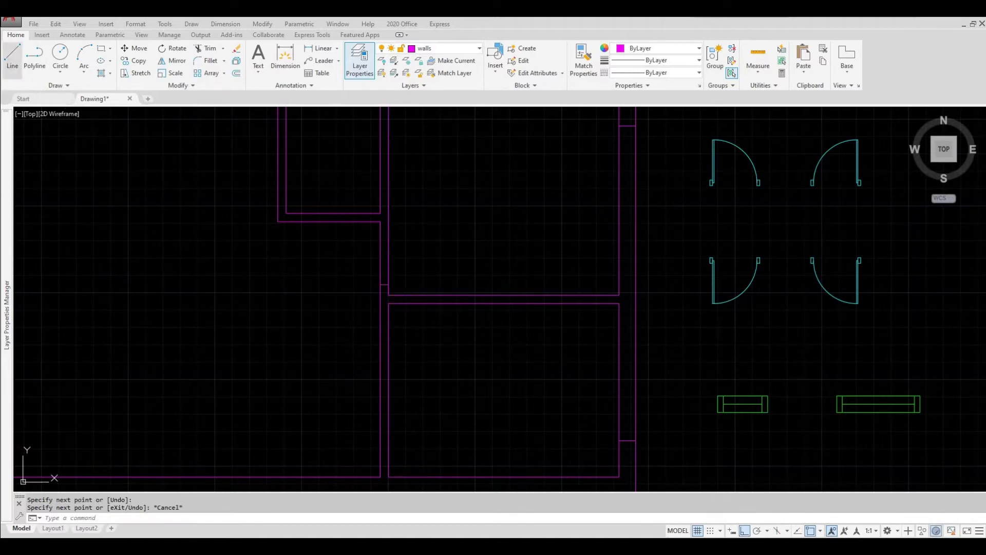
Draw a short line across the central vertical interior wall, just below the upper-left corner of the lower-right room.
{"action": "left_click", "coordinate": [12, 58]}
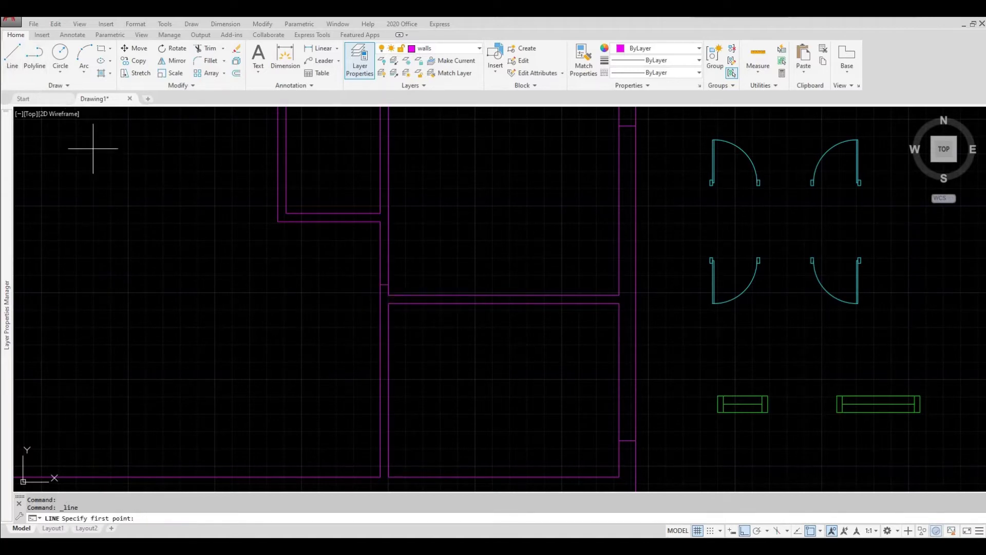
{"action": "left_click", "coordinate": [387, 314]}
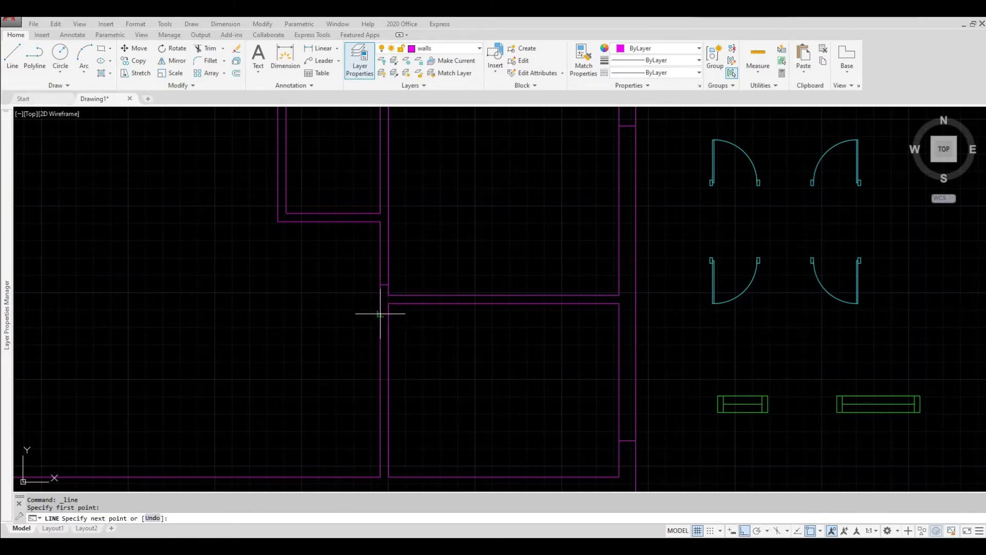
{"action": "key", "text": "Escape"}
Draw a short line across the small room's bottom wall, near its lower-left inner corner.
{"action": "middle_click_drag", "start_coordinate": [329, 279], "coordinate": [328, 302]}
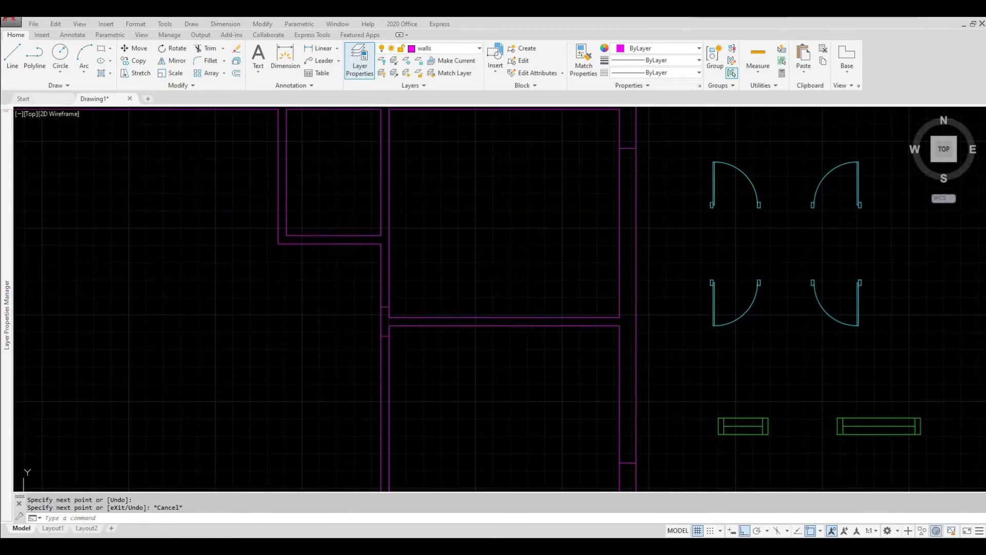
{"action": "scroll", "coordinate": [295, 236], "scroll_direction": "up", "scroll_amount": 2}
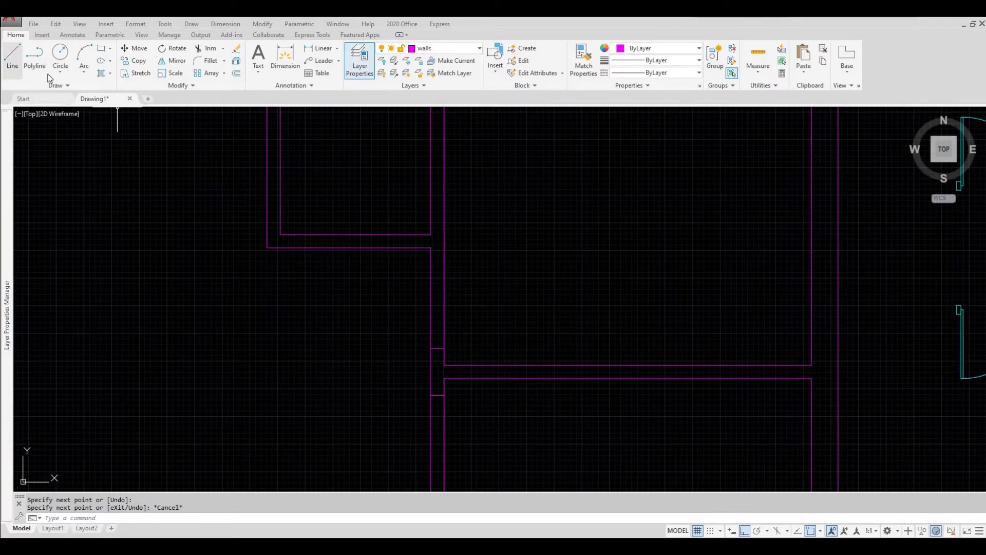
{"action": "left_click", "coordinate": [13, 57]}
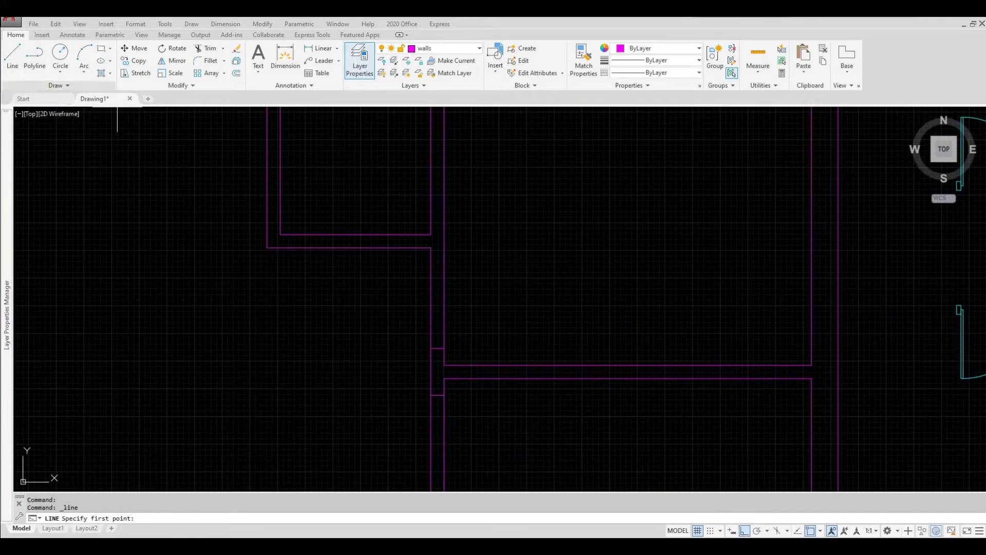
{"action": "left_click", "coordinate": [289, 234]}
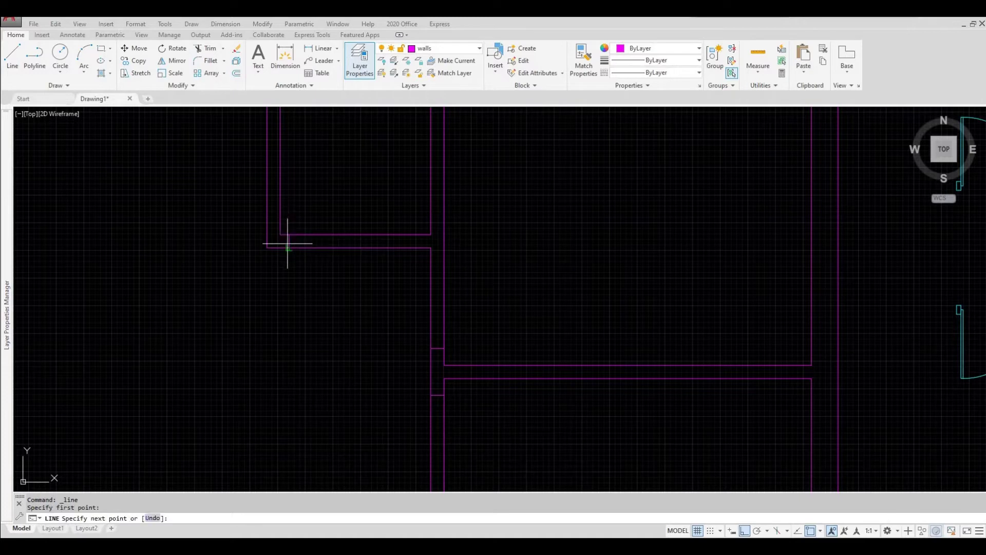
{"action": "left_click", "coordinate": [289, 247]}
{"action": "key", "text": "Escape"}
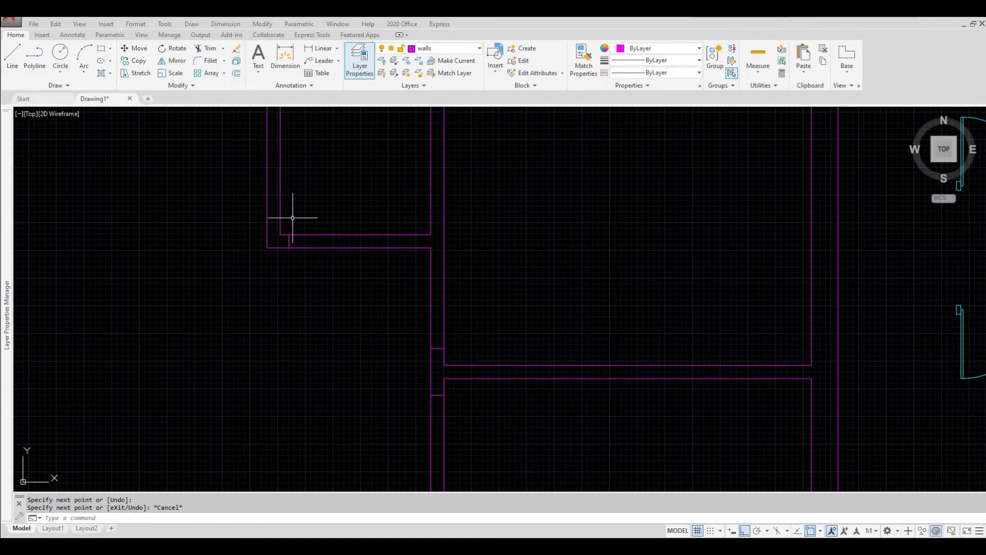
Draw a short line across the top exterior wall, near the small room's upper-left inner corner.
{"action": "scroll", "coordinate": [293, 218], "scroll_direction": "down", "scroll_amount": 2}
{"action": "middle_click_drag", "start_coordinate": [293, 217], "coordinate": [294, 286]}
{"action": "middle_click_drag", "start_coordinate": [311, 234], "coordinate": [318, 264]}
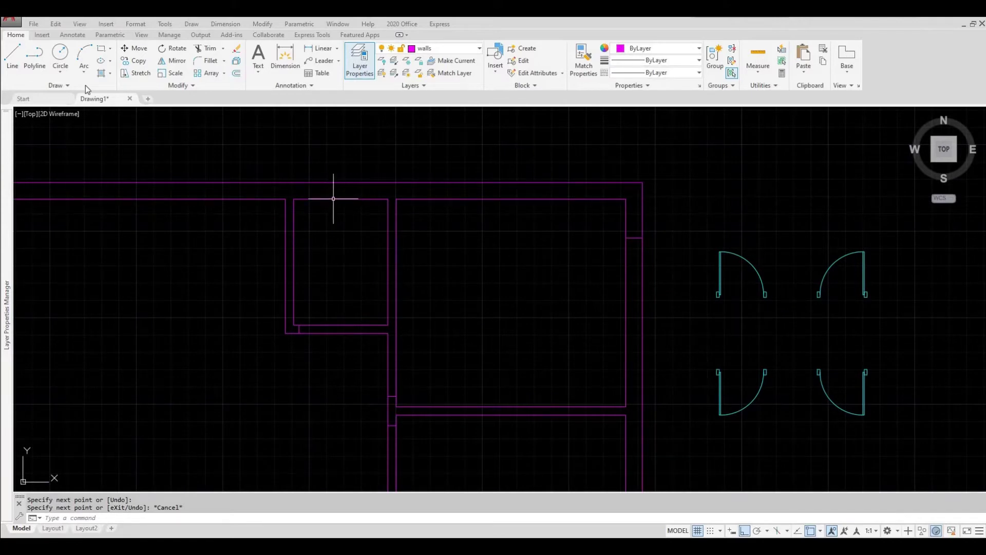
{"action": "left_click", "coordinate": [13, 56]}
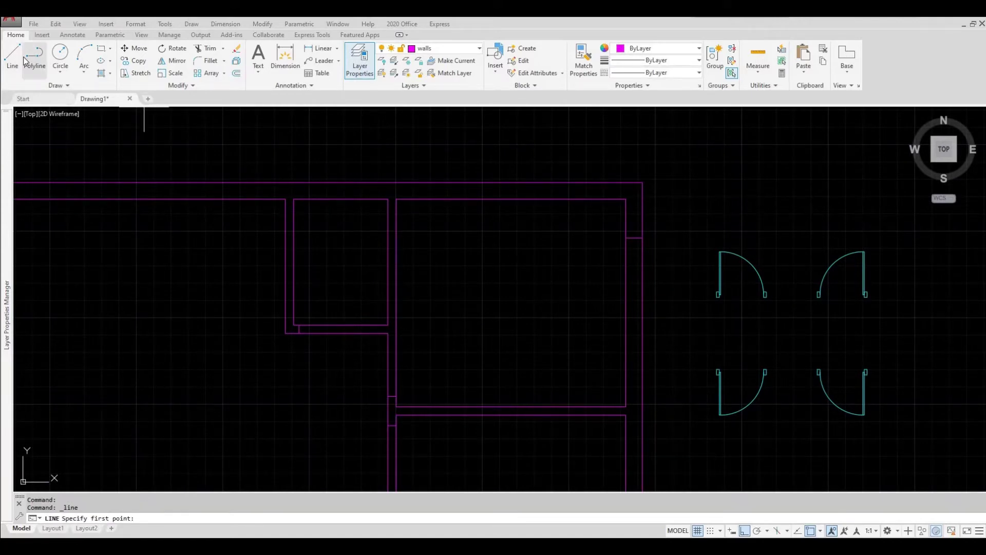
{"action": "left_click", "coordinate": [303, 198]}
{"action": "left_click", "coordinate": [302, 182]}
{"action": "key", "text": "Escape"}
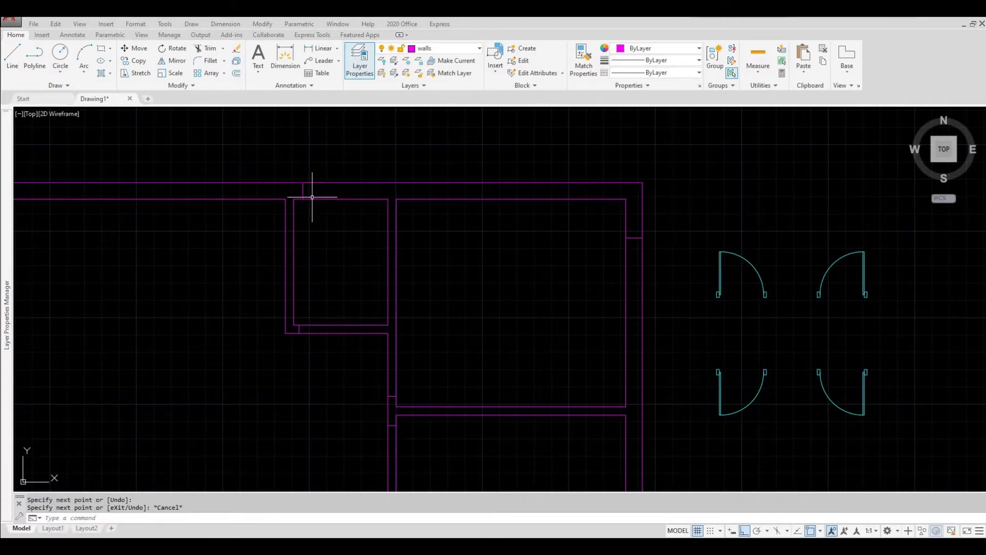
Draw a short line across the top exterior wall of the large left room, to the right of its upper-left inner corner.
{"action": "scroll", "coordinate": [248, 222], "scroll_direction": "down", "scroll_amount": 2}
{"action": "middle_click_drag", "start_coordinate": [297, 198], "coordinate": [325, 205]}
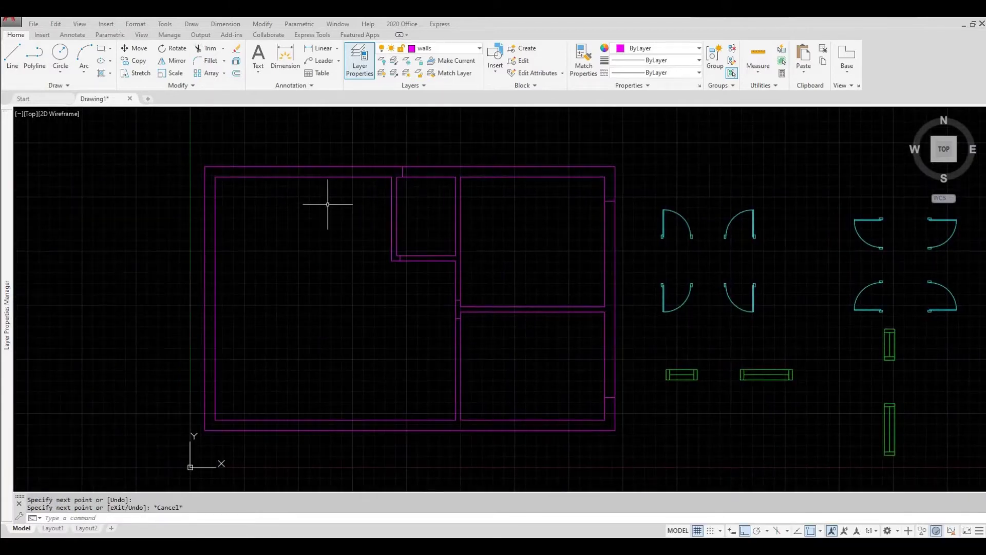
{"action": "scroll", "coordinate": [288, 169], "scroll_direction": "up", "scroll_amount": 2}
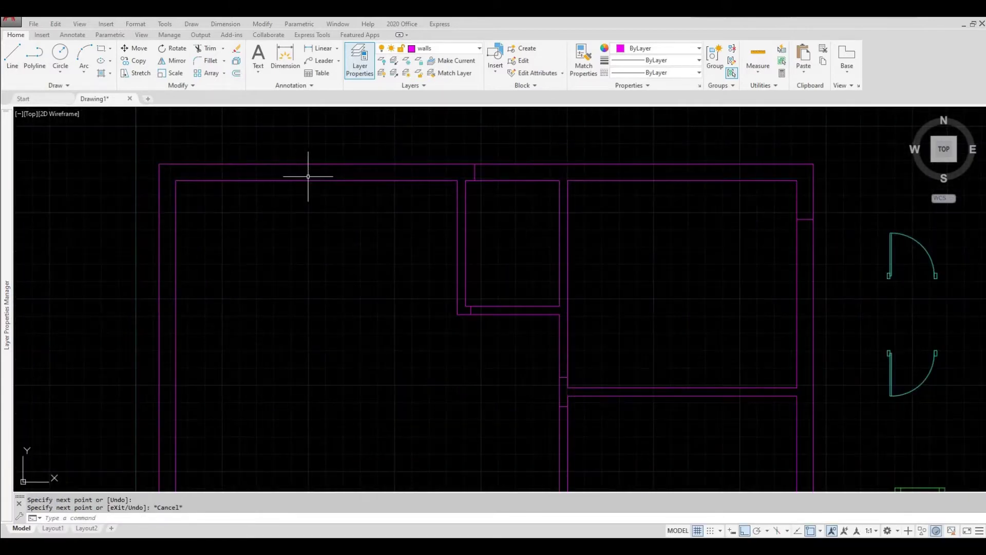
{"action": "left_click", "coordinate": [15, 52]}
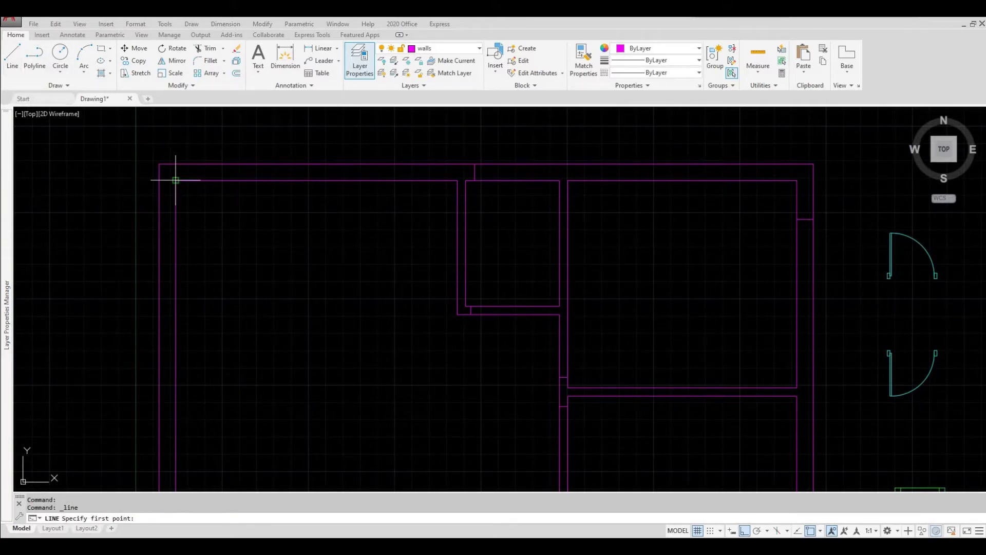
{"action": "left_click", "coordinate": [247, 181]}
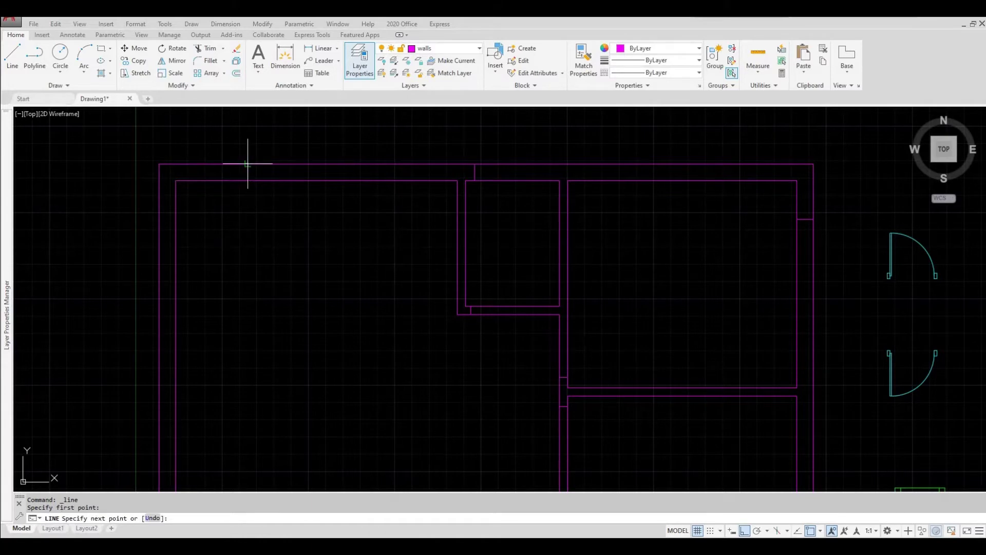
{"action": "left_click", "coordinate": [248, 163]}
{"action": "key", "text": "Escape"}
Draw a short line across the left exterior wall, just below the large room's upper-left inner corner.
{"action": "scroll", "coordinate": [241, 195], "scroll_direction": "down", "scroll_amount": 3}
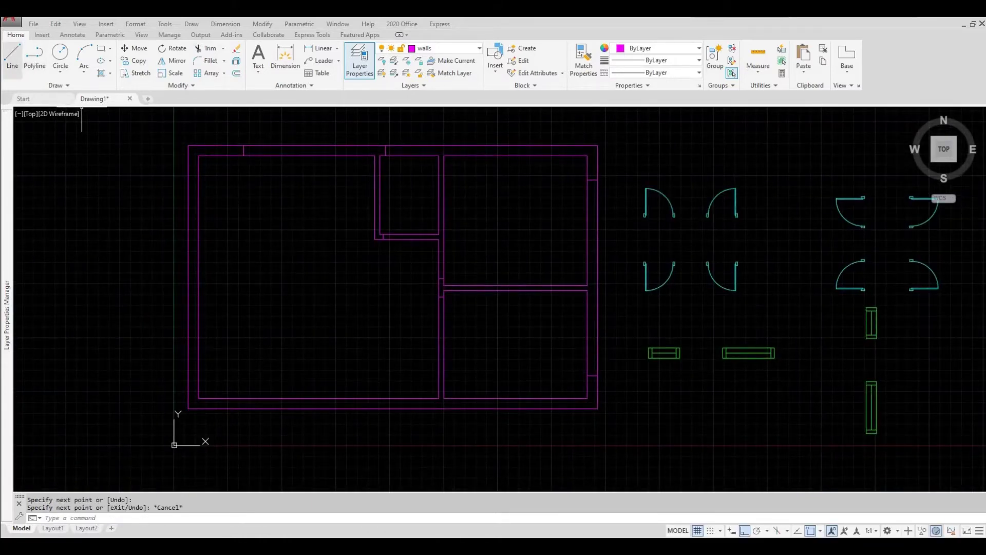
{"action": "left_click", "coordinate": [12, 56]}
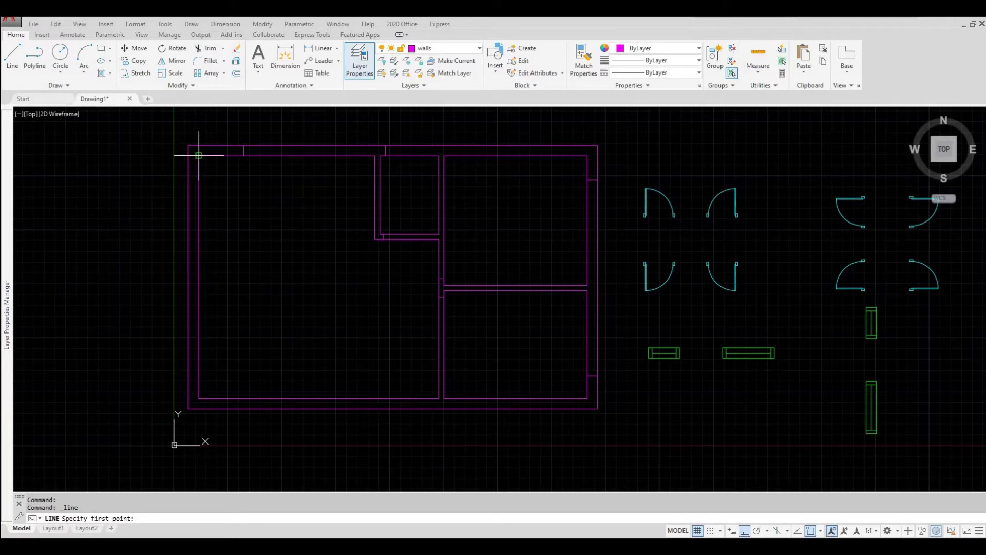
{"action": "left_click", "coordinate": [199, 175]}
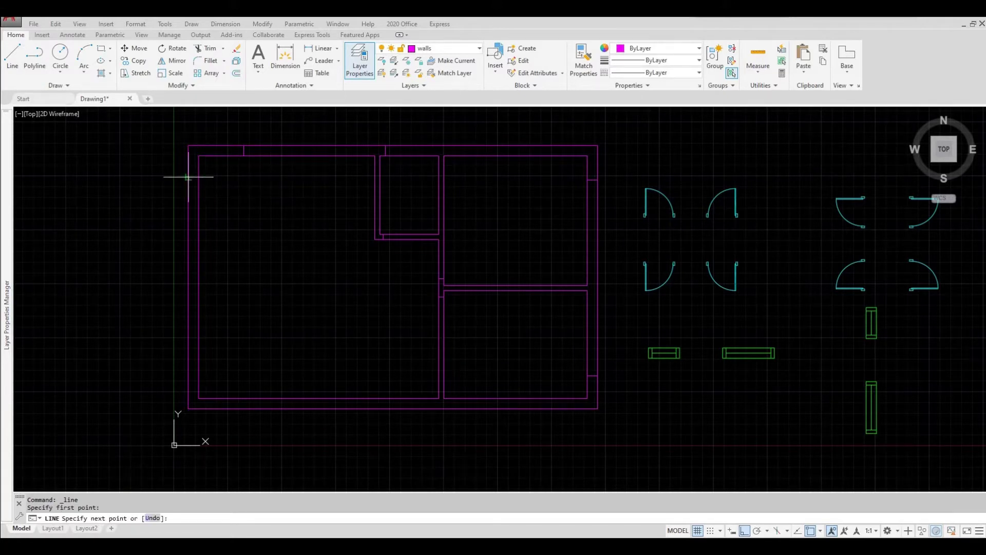
{"action": "left_click", "coordinate": [188, 177]}
{"action": "key", "text": "Escape"}
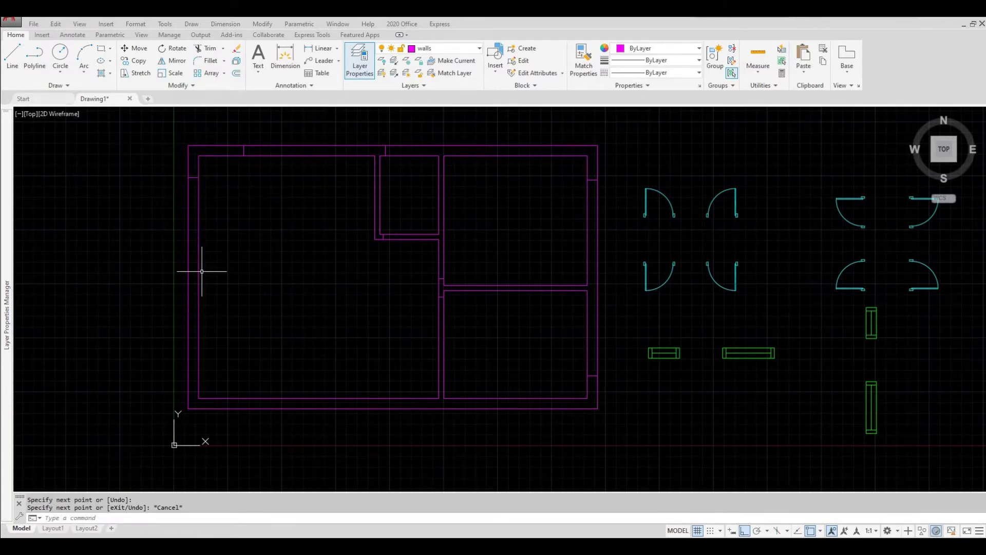
Draw a short line across the left exterior wall at the midpoint of its outer edge.
{"action": "left_click", "coordinate": [12, 56]}
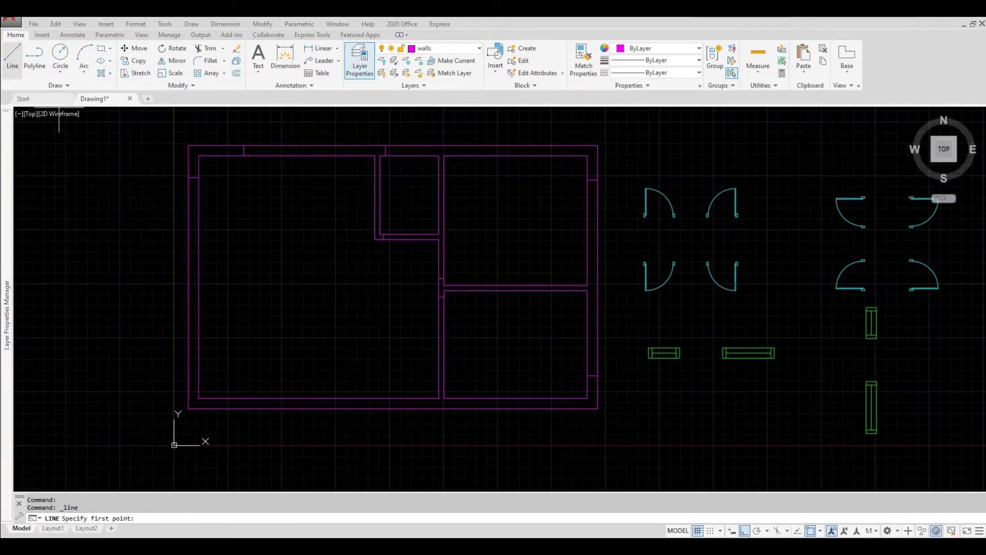
{"action": "left_click", "coordinate": [189, 280]}
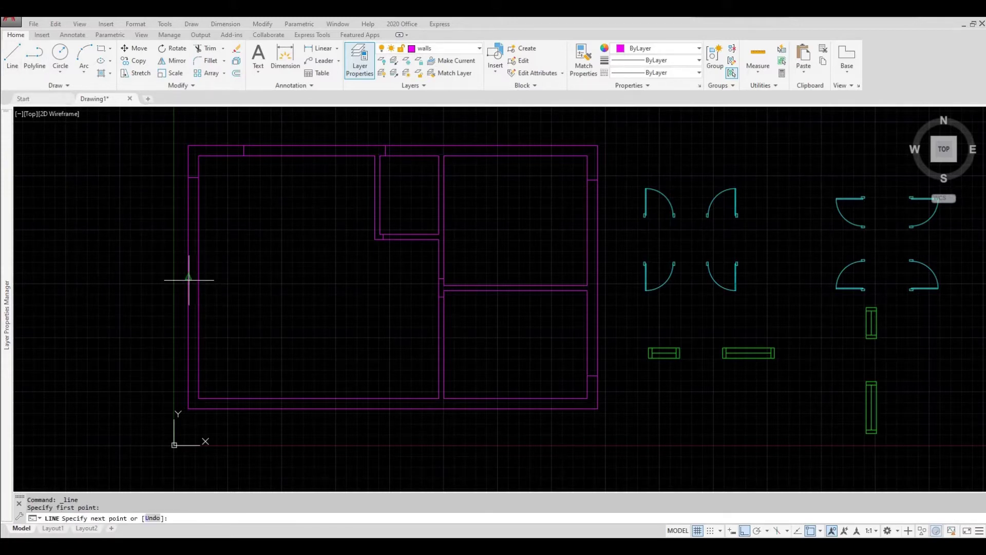
{"action": "left_click", "coordinate": [199, 278]}
{"action": "key", "text": "Escape"}
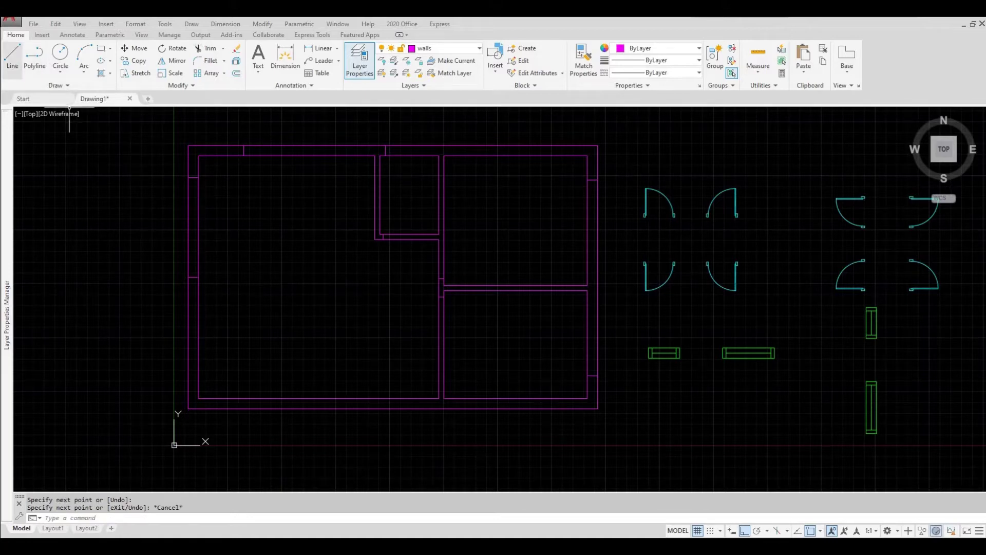
Draw a short line across the left exterior wall, a short distance above the large room's lower-left inner corner.
{"action": "left_click", "coordinate": [13, 59]}
{"action": "scroll", "coordinate": [209, 348], "scroll_direction": "up", "scroll_amount": 3}
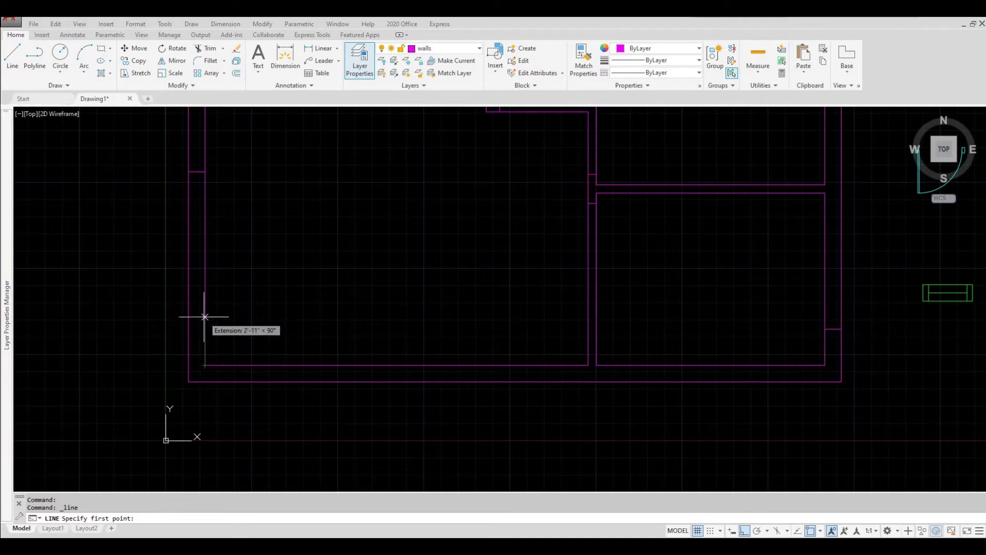
{"action": "left_click", "coordinate": [204, 301]}
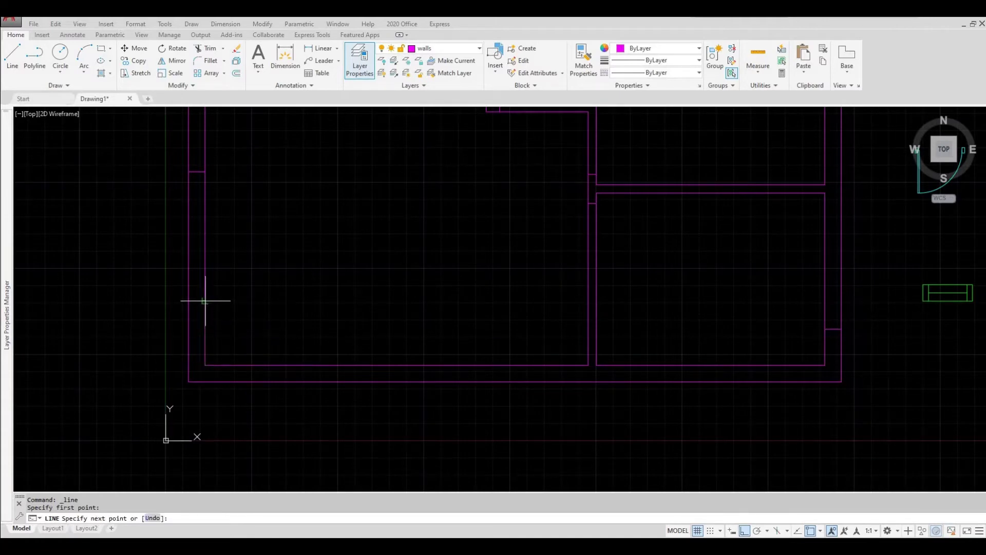
{"action": "left_click", "coordinate": [189, 301]}
{"action": "key", "text": "Escape"}
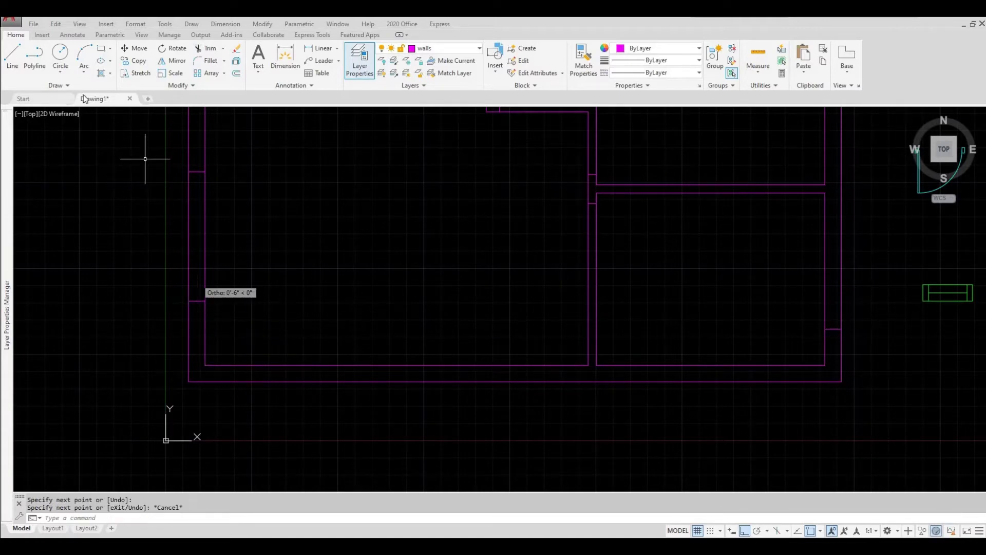
Draw a short line across the bottom exterior wall from the midpoint of the large room's inner edge.
{"action": "left_click", "coordinate": [23, 66]}
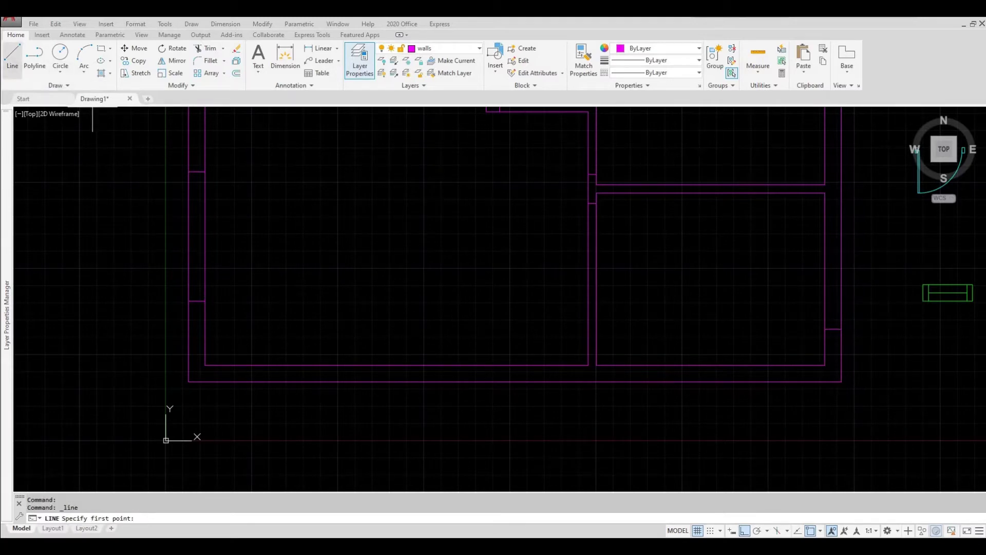
{"action": "left_click", "coordinate": [401, 363]}
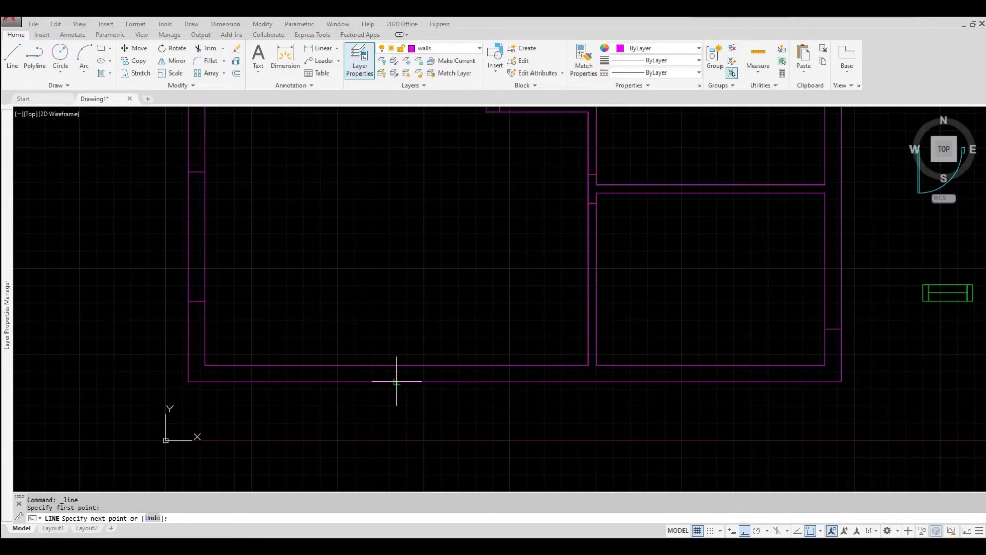
{"action": "left_click", "coordinate": [425, 379]}
{"action": "key", "text": "Escape"}
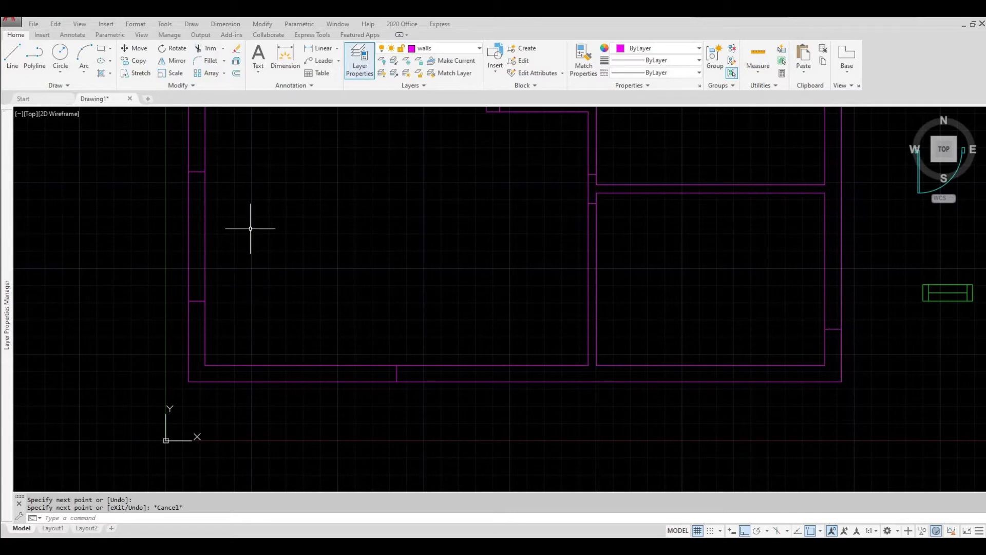
{"action": "scroll", "coordinate": [240, 321], "scroll_direction": "down", "scroll_amount": 3}
{"action": "middle_click_drag", "start_coordinate": [255, 284], "coordinate": [251, 294]}
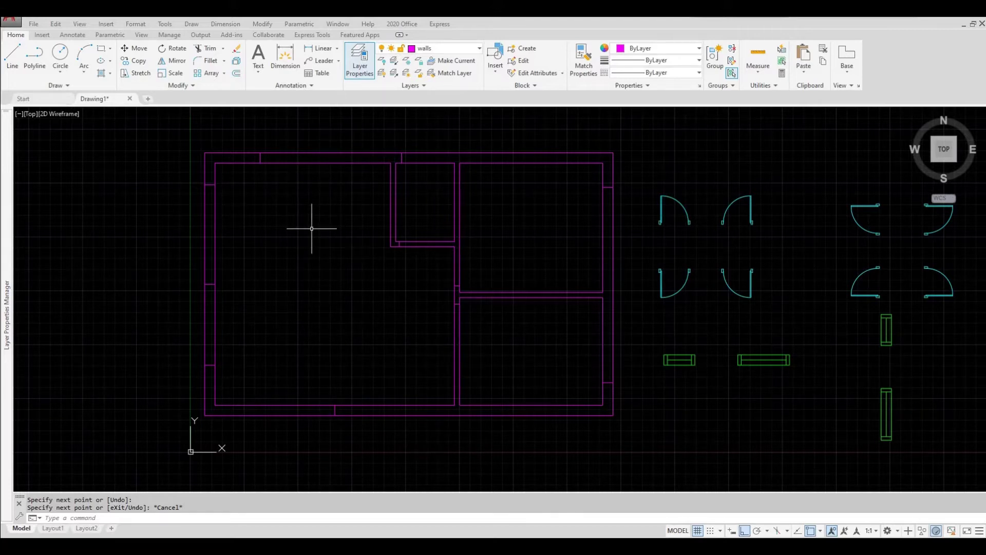
{"action": "key", "text": "Escape"}
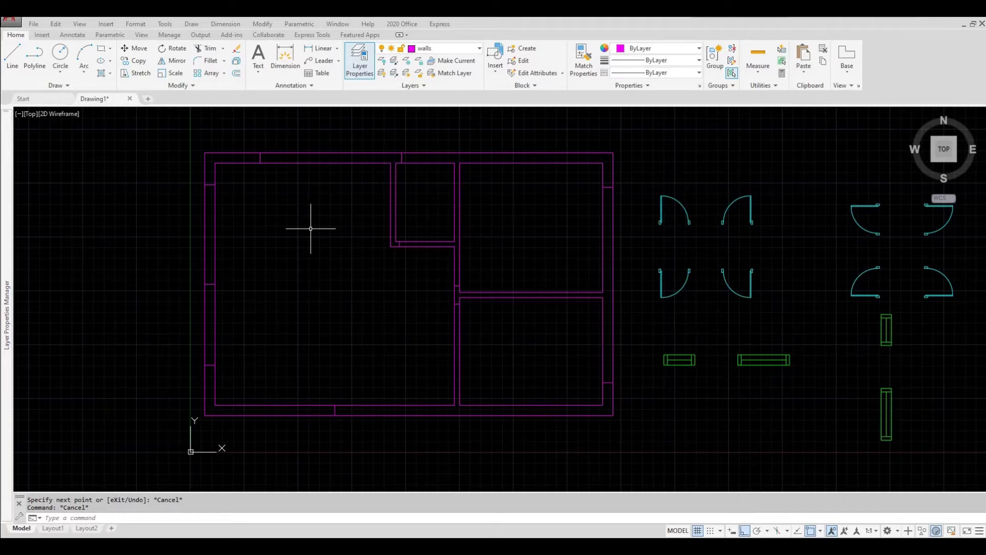
Offset the two opening lines on the right exterior wall by 5', the upper one downward and the lower one upward.
{"action": "type", "text": "o"}
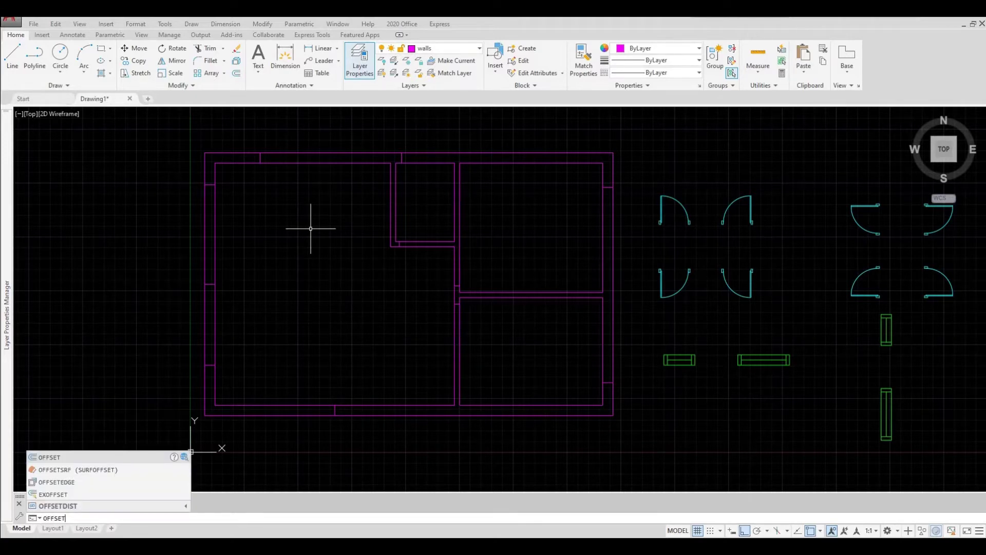
{"action": "key", "text": "Return"}
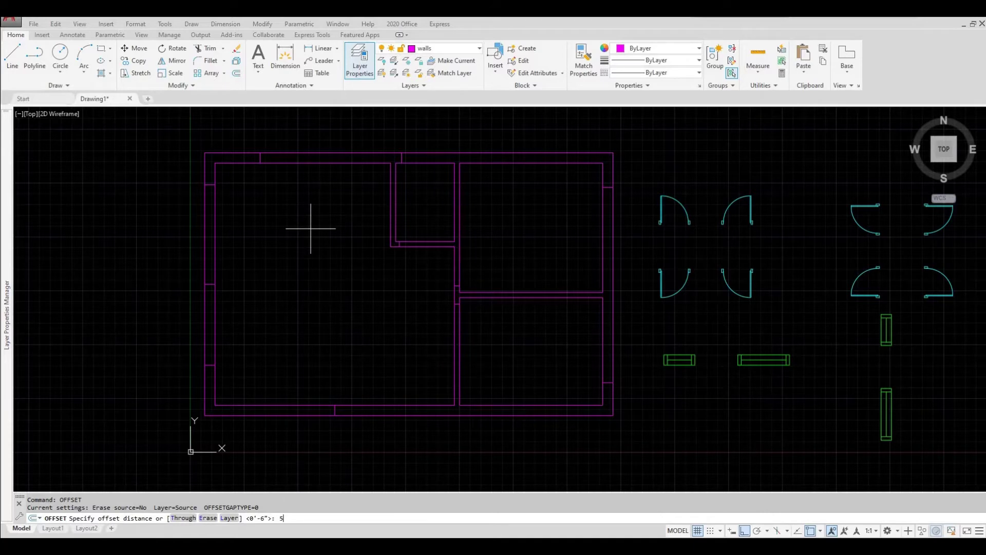
{"action": "key", "text": "Return"}
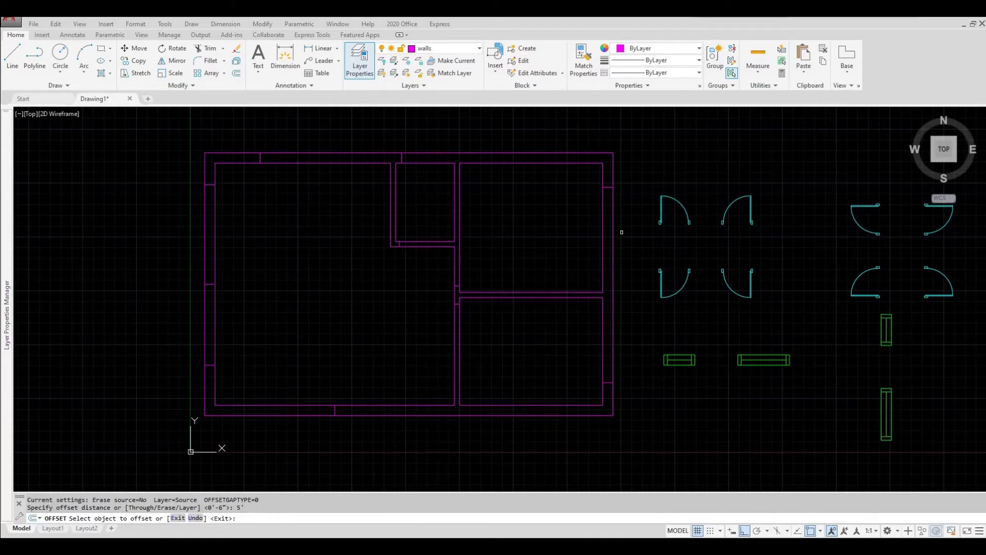
{"action": "left_click", "coordinate": [609, 186]}
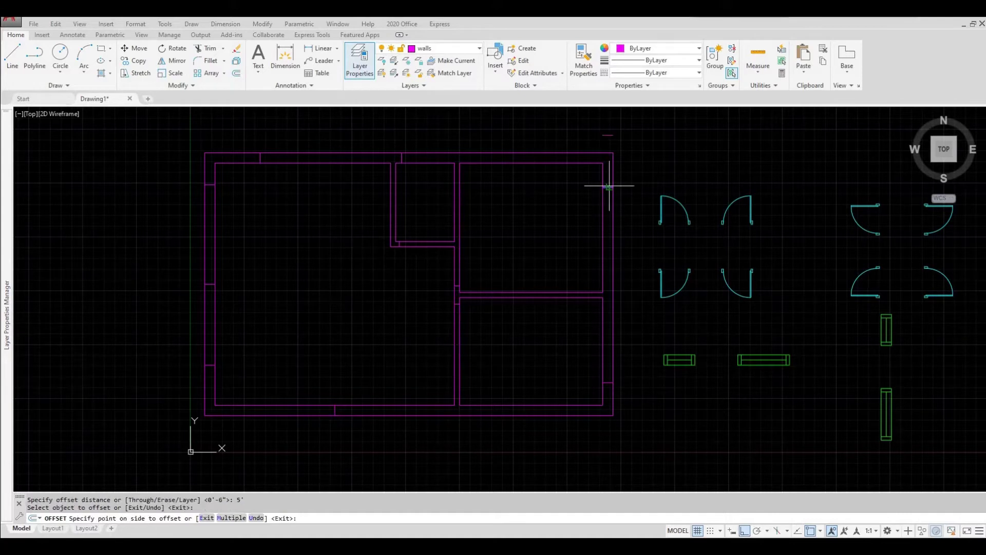
{"action": "left_click", "coordinate": [621, 367]}
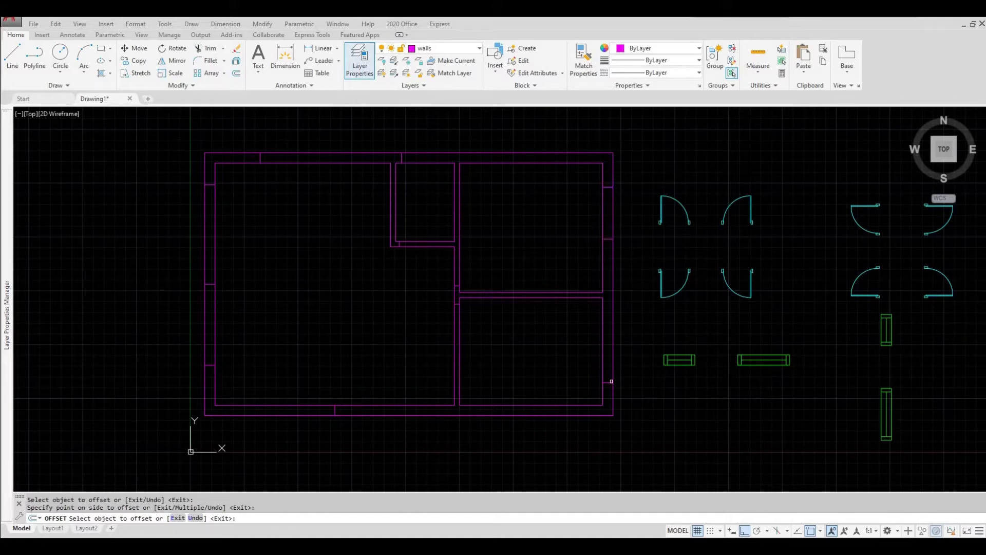
{"action": "left_click", "coordinate": [610, 382]}
{"action": "left_click", "coordinate": [633, 332]}
Offset the opening line on the large room's top exterior wall 5' to the right.
{"action": "left_click", "coordinate": [260, 158]}
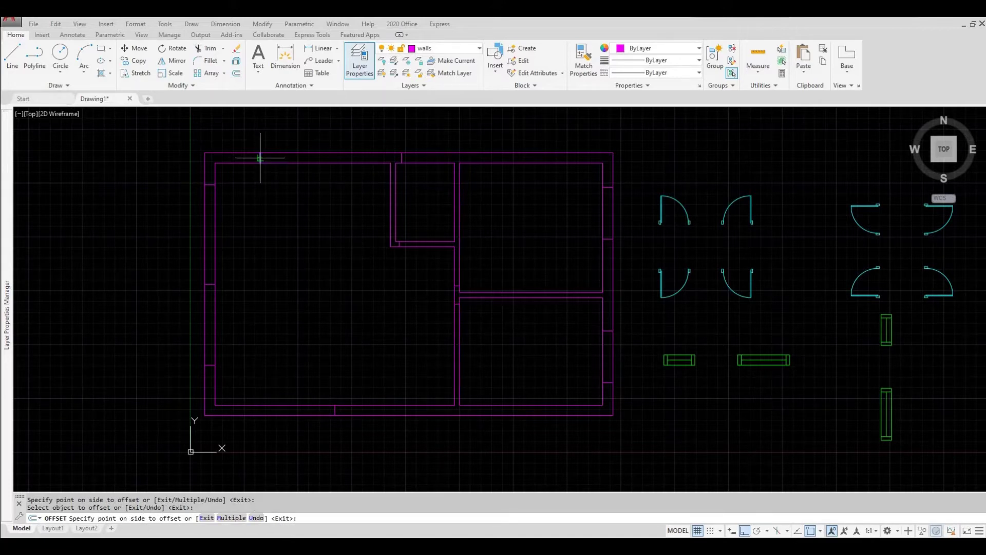
{"action": "left_click", "coordinate": [338, 194]}
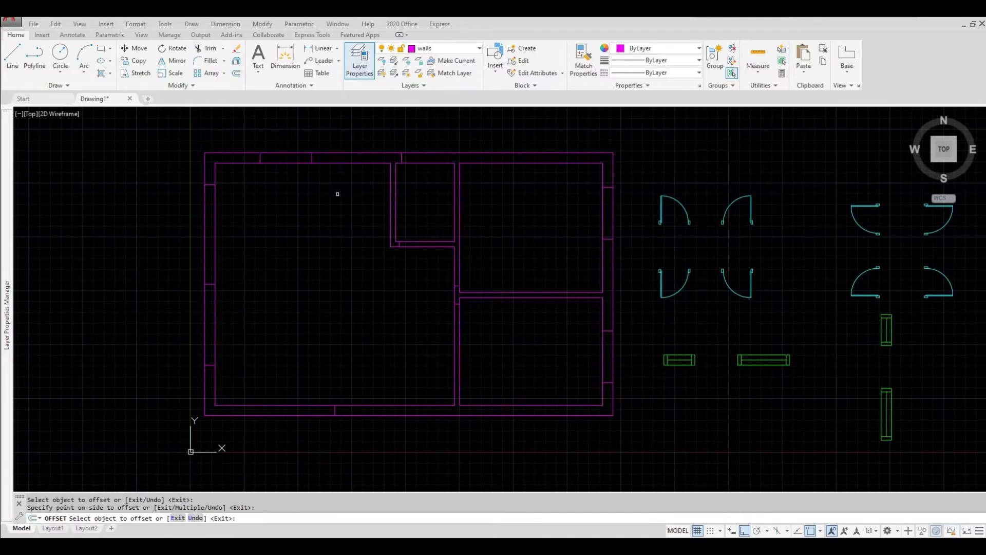
{"action": "key", "text": "Escape"}
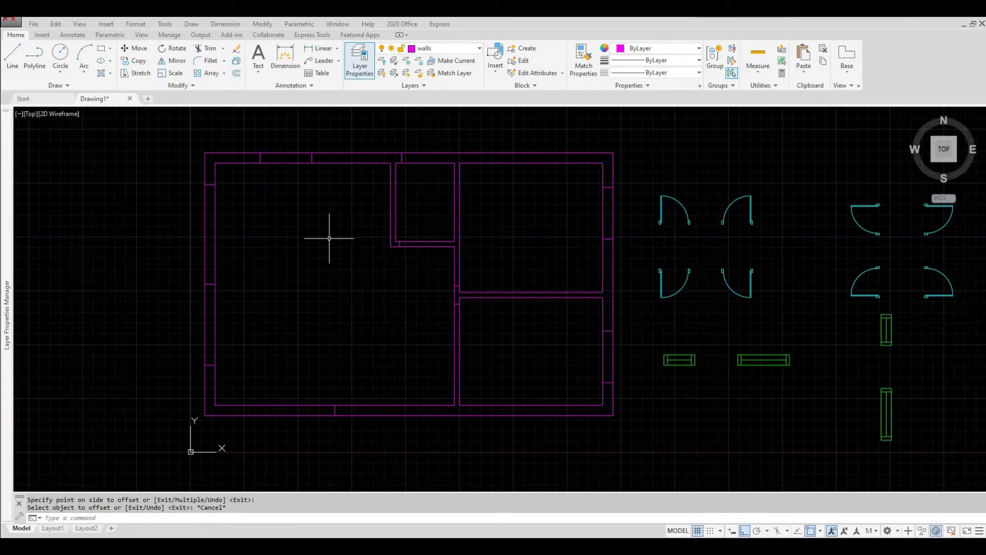
Offset the two opening lines on the vertical interior wall by 3', the upper one upward and the lower one downward.
{"action": "type", "text": "offset"}
{"action": "key", "text": "Return"}
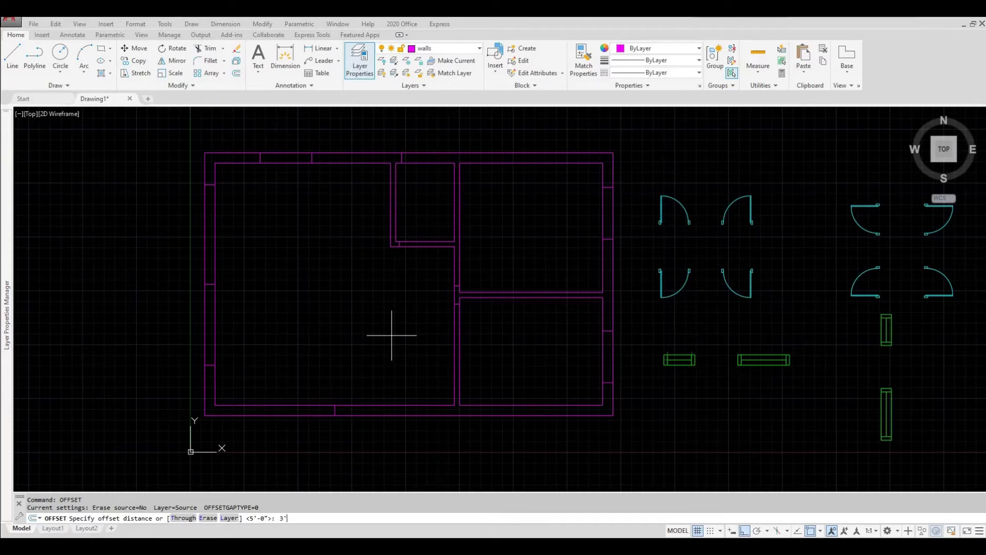
{"action": "key", "text": "Return"}
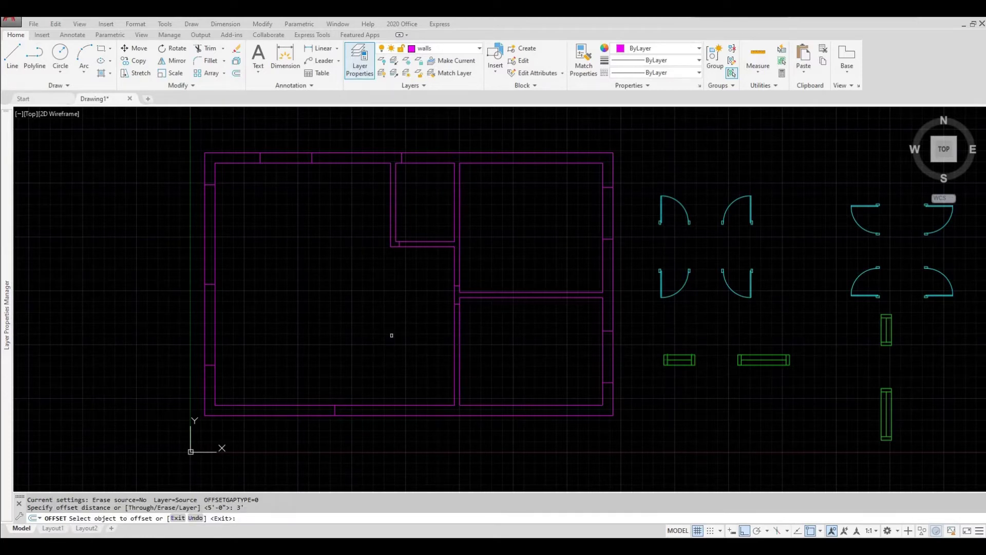
{"action": "scroll", "coordinate": [440, 294], "scroll_direction": "up", "scroll_amount": 5}
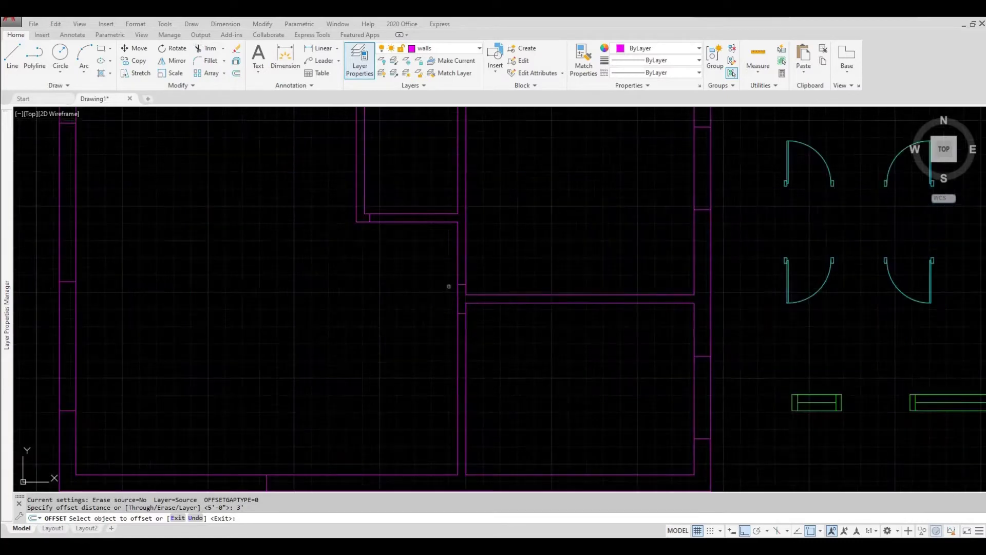
{"action": "left_click", "coordinate": [470, 283]}
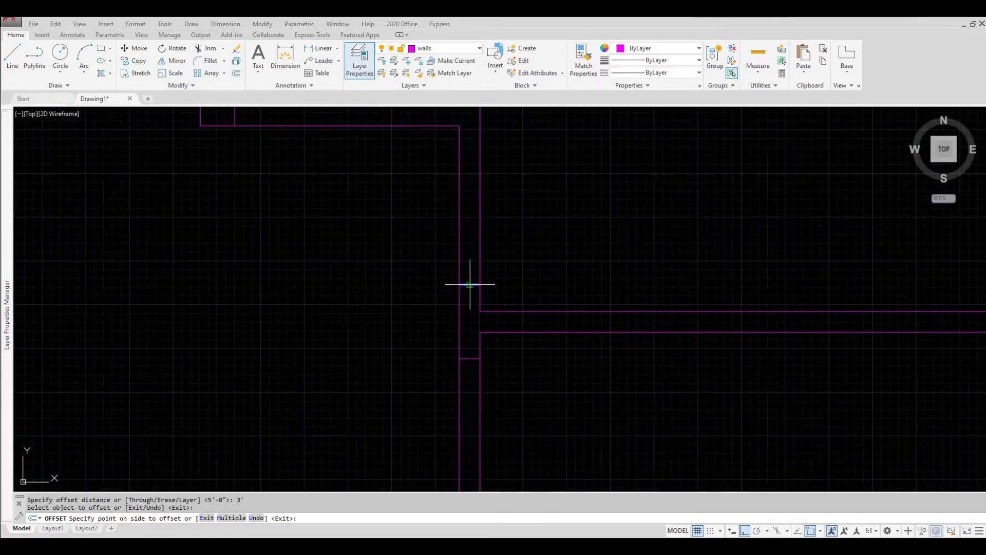
{"action": "left_click", "coordinate": [514, 236]}
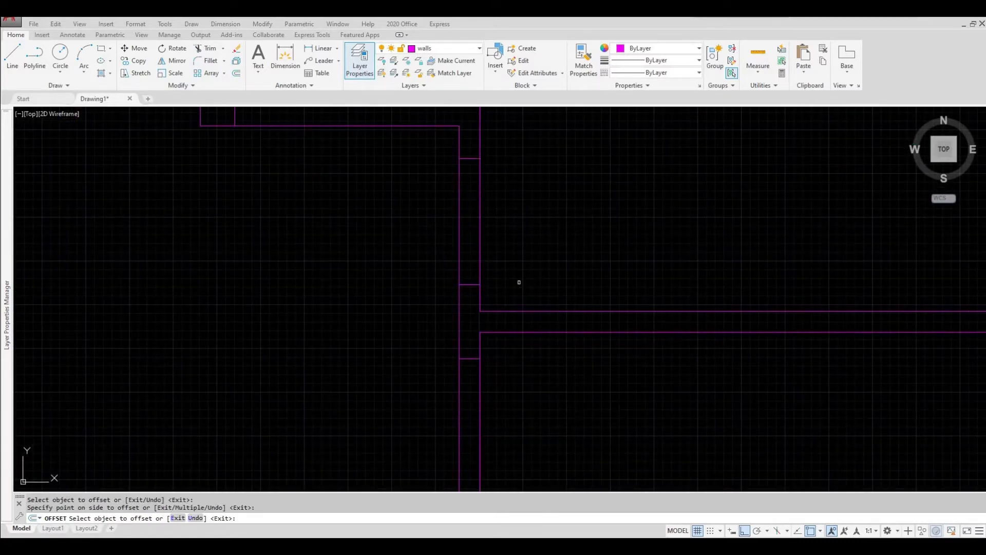
{"action": "left_click", "coordinate": [473, 357]}
{"action": "left_click", "coordinate": [514, 405]}
Offset the opening lines on the small room's bottom and top walls 3' to the right.
{"action": "scroll", "coordinate": [515, 398], "scroll_direction": "down", "scroll_amount": 2}
{"action": "scroll", "coordinate": [359, 223], "scroll_direction": "up", "scroll_amount": 2}
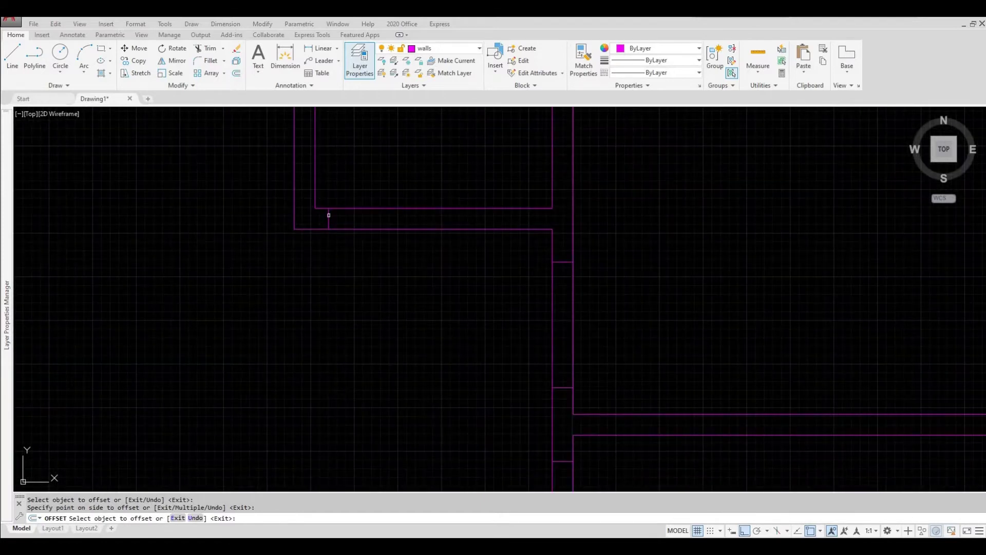
{"action": "scroll", "coordinate": [409, 253], "scroll_direction": "down", "scroll_amount": 3}
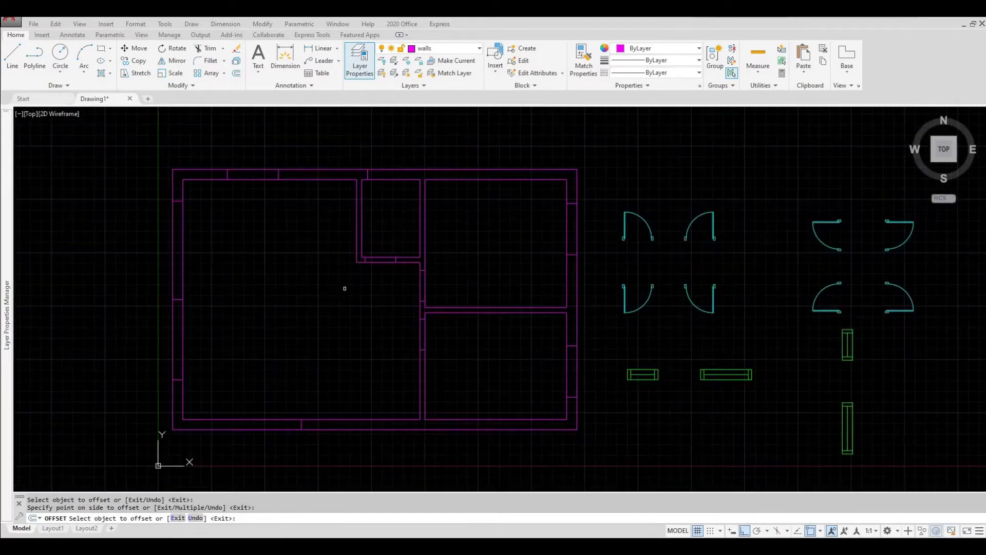
{"action": "middle_click_drag", "start_coordinate": [345, 288], "coordinate": [358, 288]}
{"action": "scroll", "coordinate": [398, 164], "scroll_direction": "up", "scroll_amount": 2}
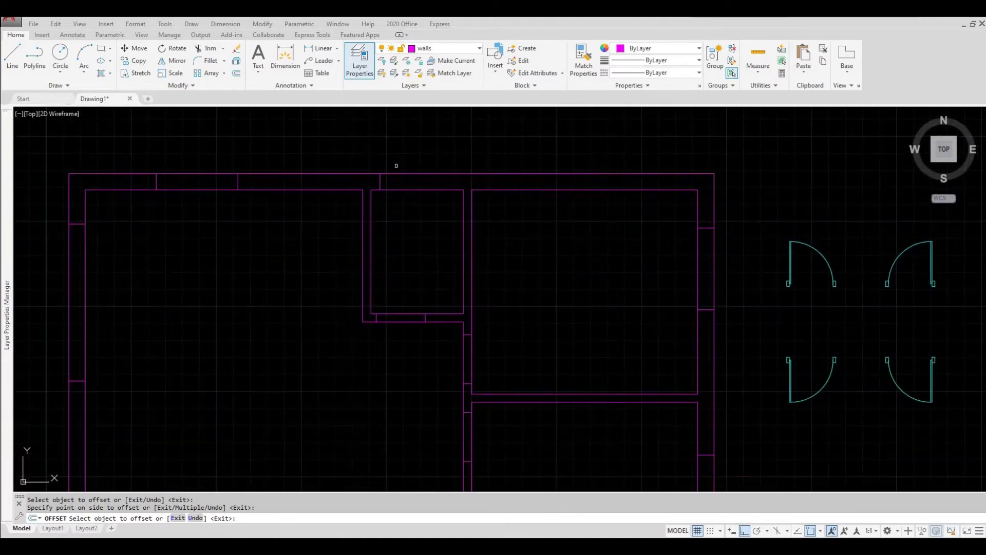
{"action": "left_click", "coordinate": [380, 182]}
{"action": "left_click", "coordinate": [436, 209]}
Offset the three opening lines on the left exterior wall by 3', the top one downward and the middle and lowest ones upward.
{"action": "scroll", "coordinate": [436, 210], "scroll_direction": "down", "scroll_amount": 2}
{"action": "middle_click_drag", "start_coordinate": [332, 231], "coordinate": [363, 222]}
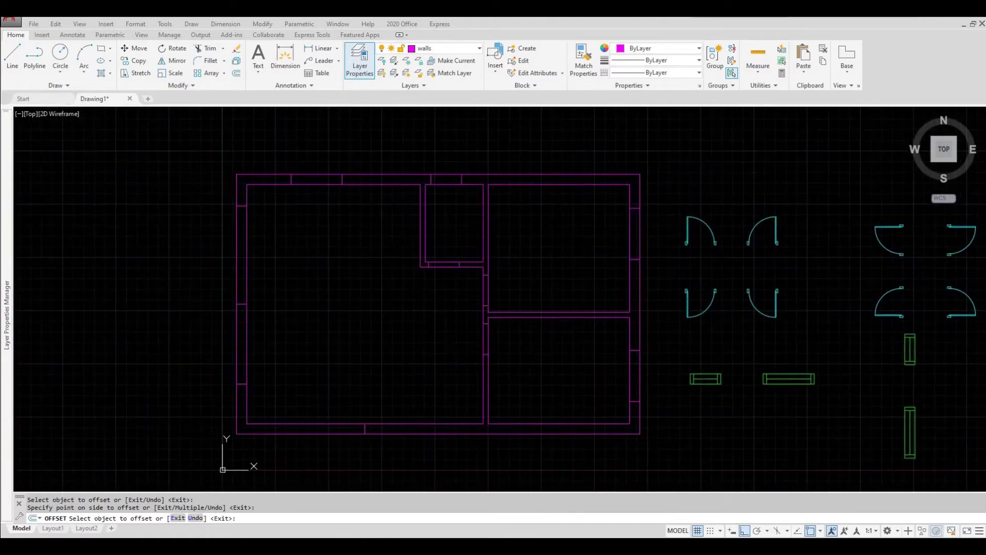
{"action": "left_click", "coordinate": [240, 206]}
{"action": "left_click", "coordinate": [273, 269]}
{"action": "left_click", "coordinate": [241, 304]}
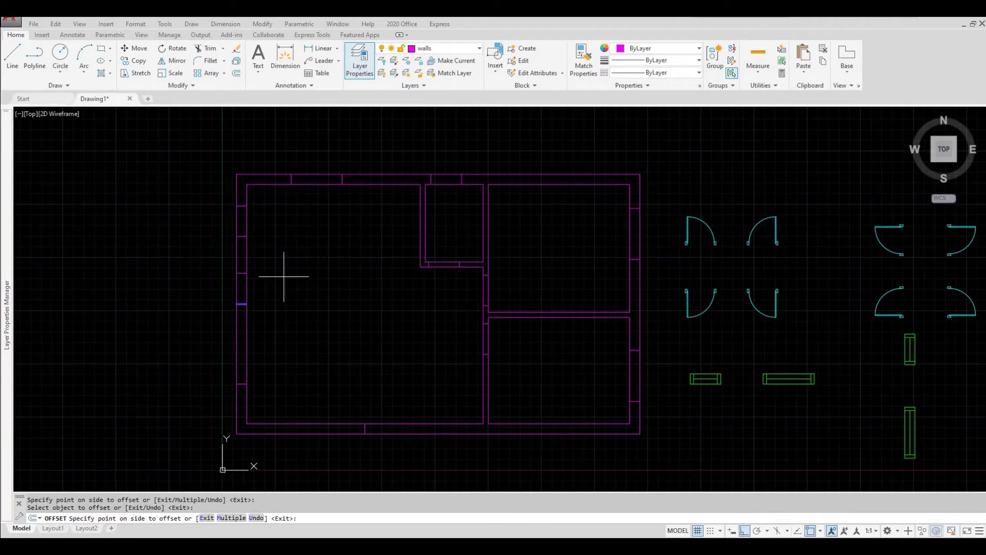
{"action": "left_click", "coordinate": [284, 277]}
{"action": "middle_click_drag", "start_coordinate": [295, 333], "coordinate": [295, 295]}
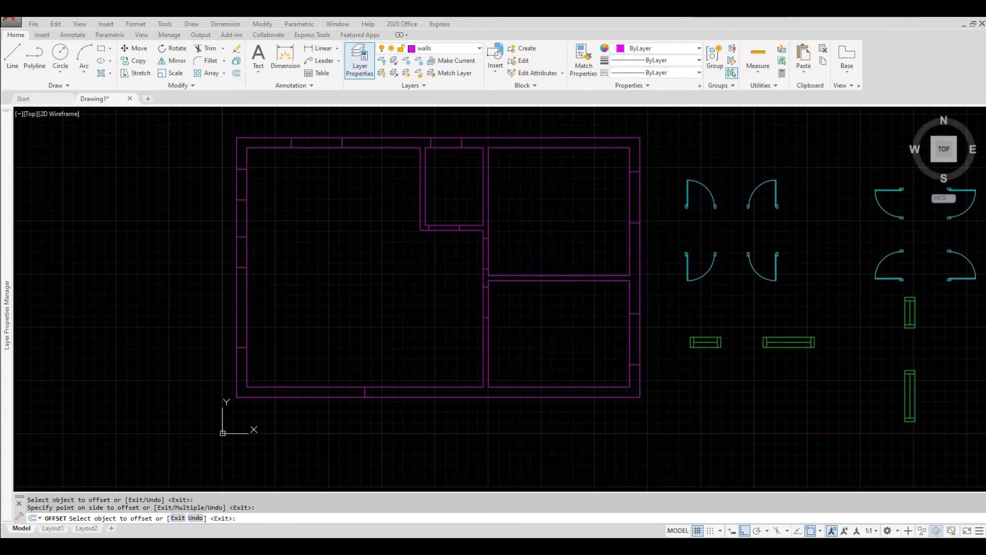
{"action": "left_click", "coordinate": [241, 348]}
{"action": "left_click", "coordinate": [241, 346]}
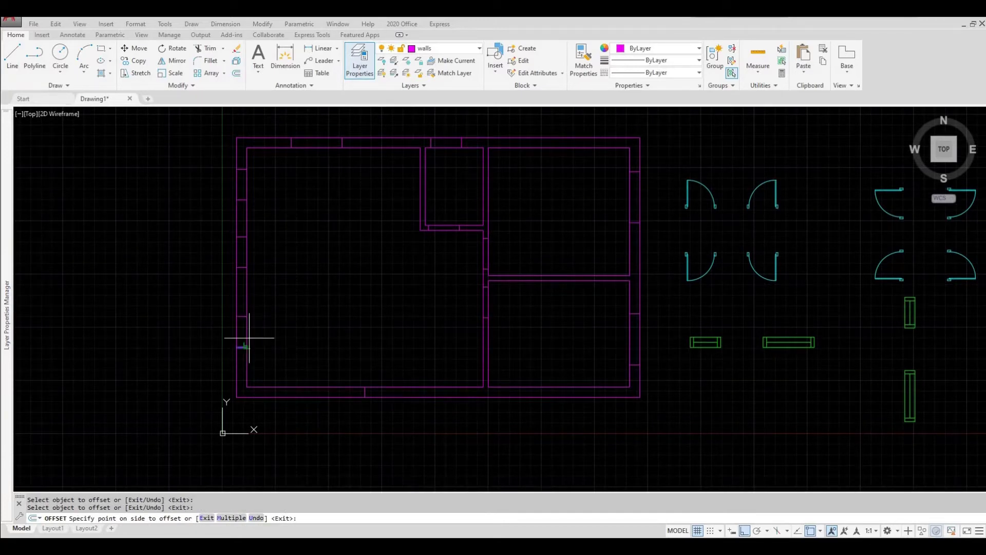
{"action": "left_click", "coordinate": [280, 326]}
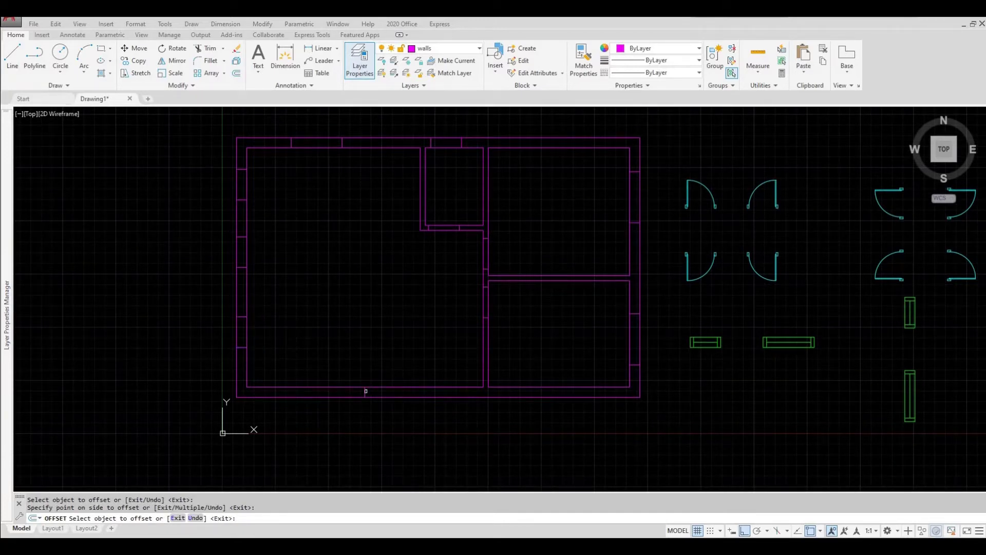
Offset the opening line on the bottom exterior wall 3' to the right.
{"action": "left_click", "coordinate": [365, 392]}
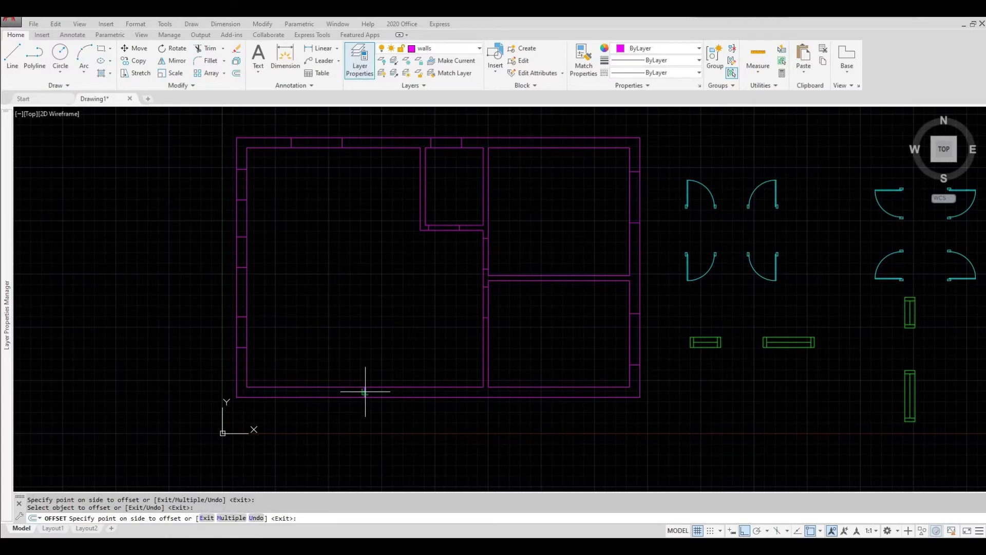
{"action": "left_click", "coordinate": [448, 418]}
{"action": "middle_click_drag", "start_coordinate": [453, 340], "coordinate": [439, 349]}
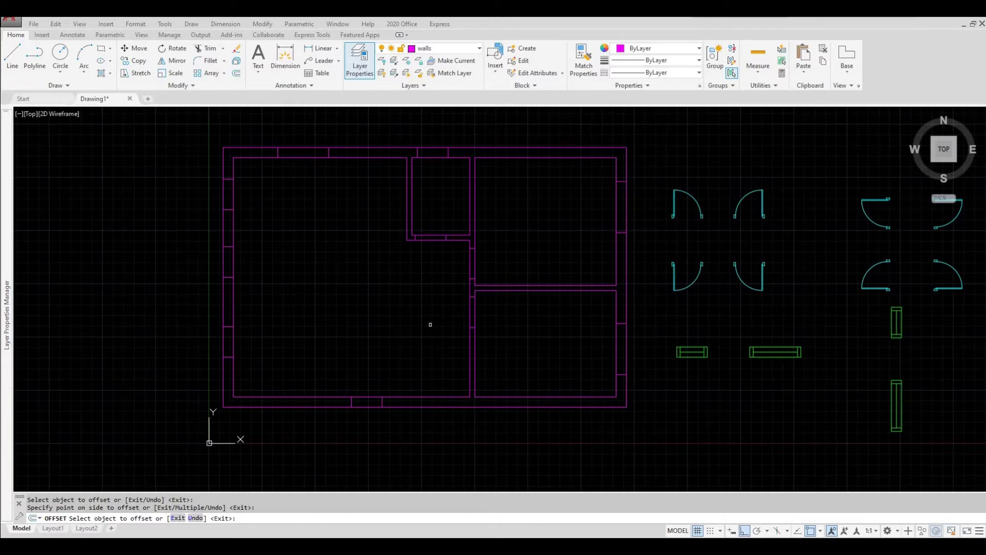
{"action": "key", "text": "Escape"}
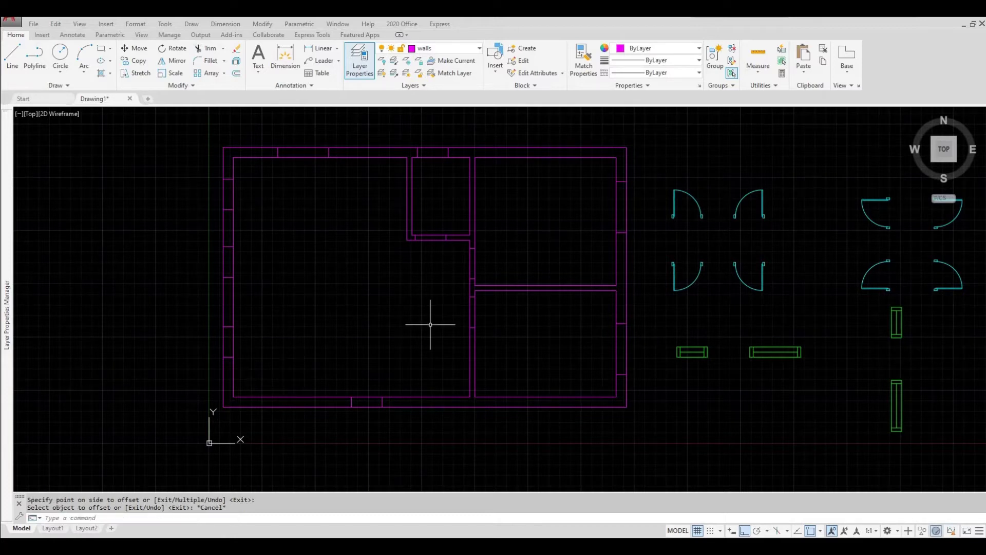
{"action": "scroll", "coordinate": [429, 154], "scroll_direction": "up", "scroll_amount": 4}
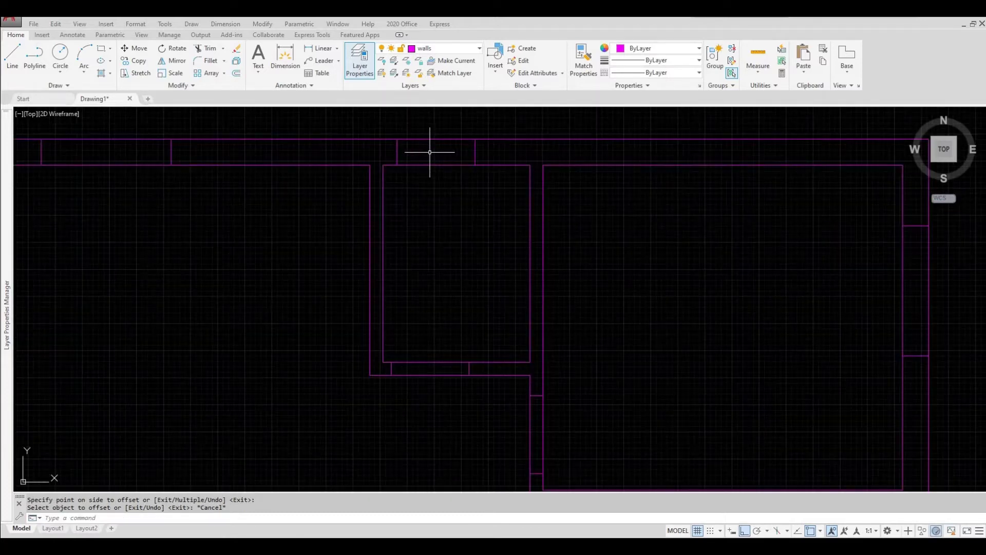
{"action": "scroll", "coordinate": [421, 205], "scroll_direction": "up", "scroll_amount": 2}
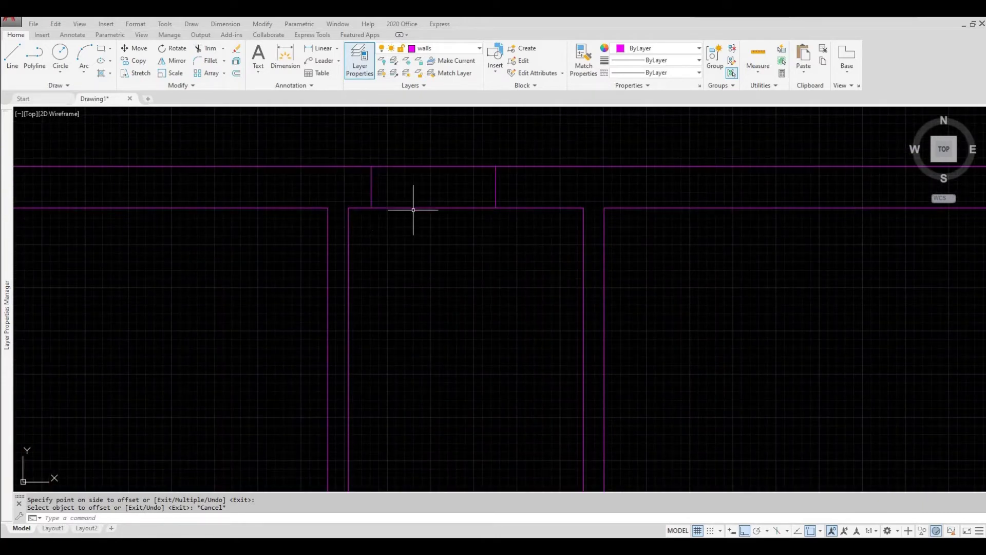
{"action": "scroll", "coordinate": [411, 207], "scroll_direction": "down", "scroll_amount": 2}
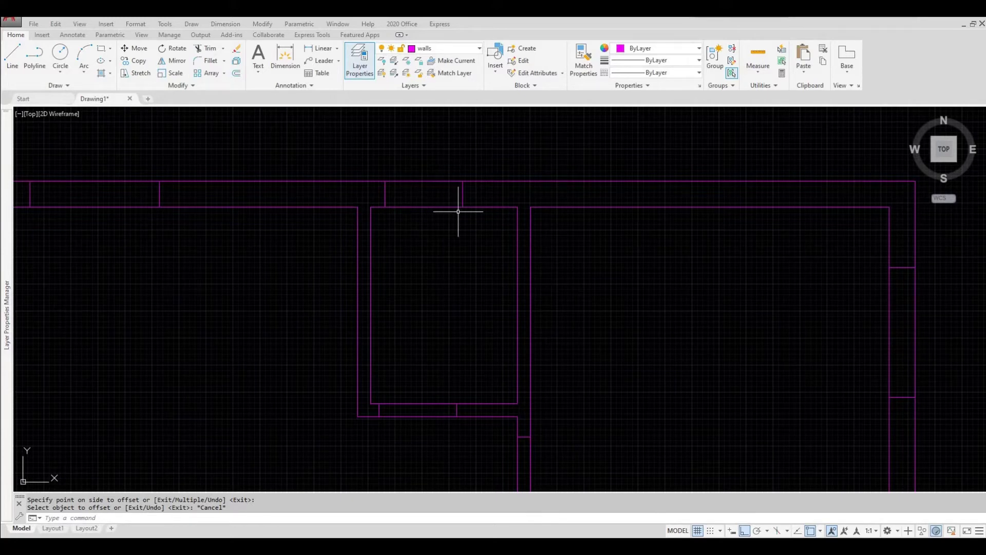
Using the whole floor plan as cutting edges, trim the wall lines inside the two top exterior wall openings and the small room's bottom wall opening.
{"action": "scroll", "coordinate": [457, 210], "scroll_direction": "down", "scroll_amount": 6}
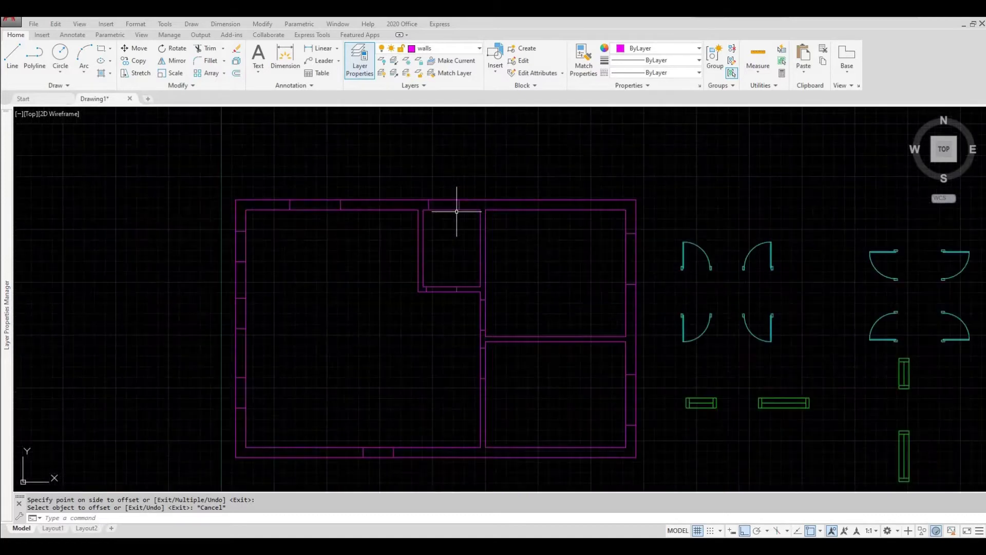
{"action": "middle_click_drag", "start_coordinate": [440, 251], "coordinate": [429, 237]}
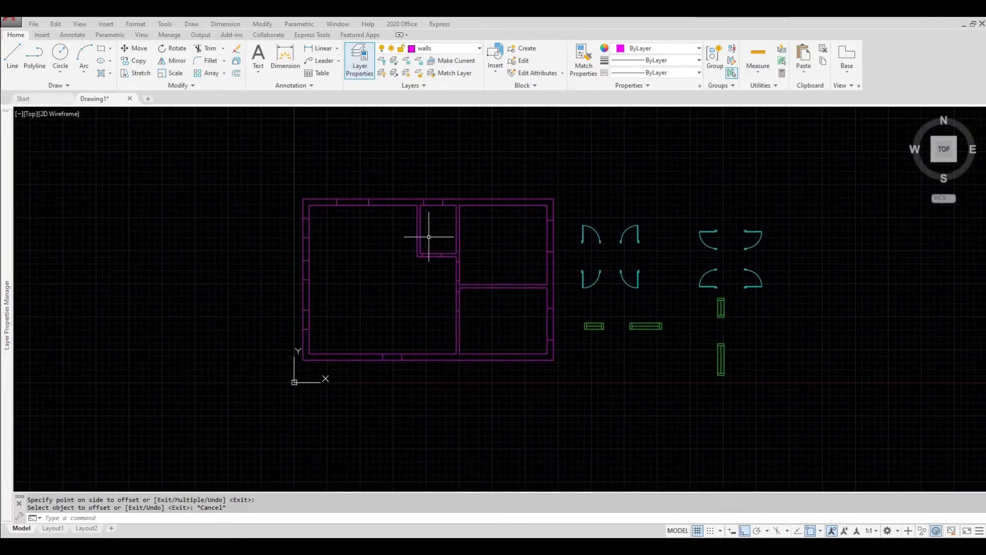
{"action": "scroll", "coordinate": [411, 251], "scroll_direction": "up", "scroll_amount": 2}
{"action": "key", "text": "Escape"}
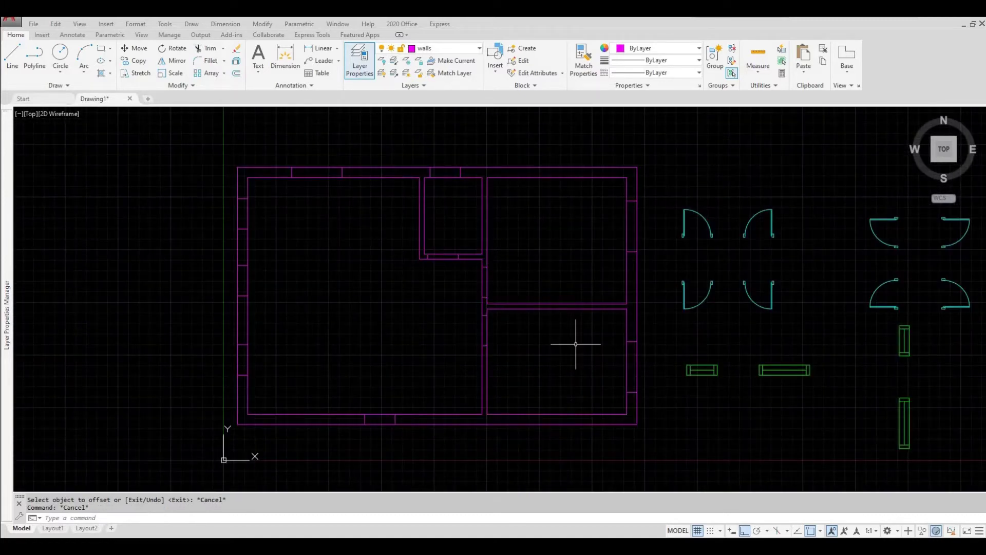
{"action": "left_click", "coordinate": [656, 437]}
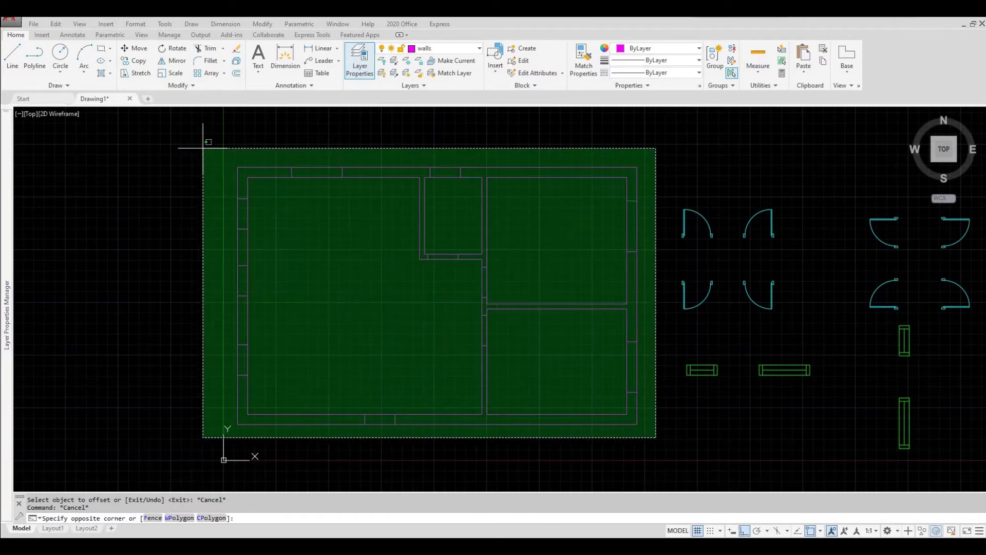
{"action": "left_click", "coordinate": [203, 148]}
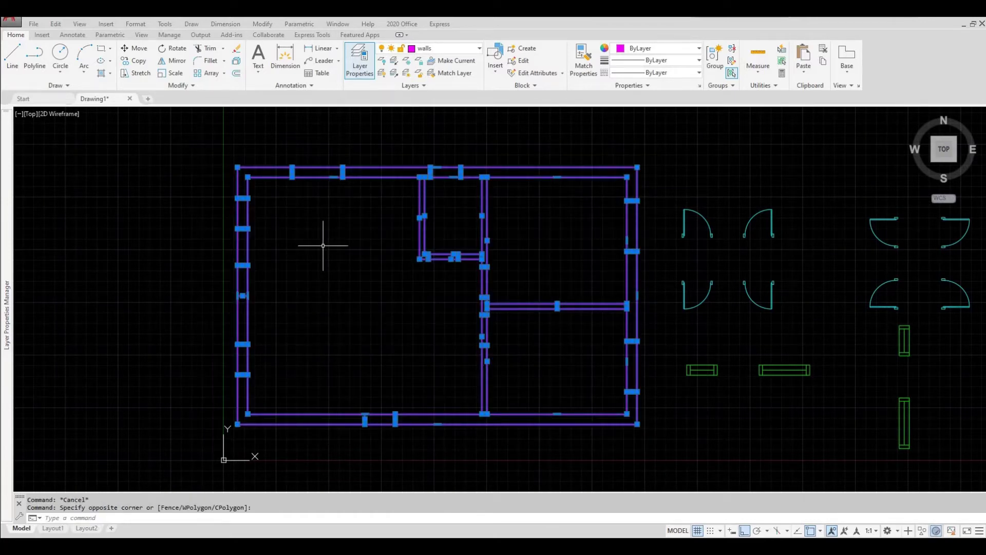
{"action": "type", "text": "t"}
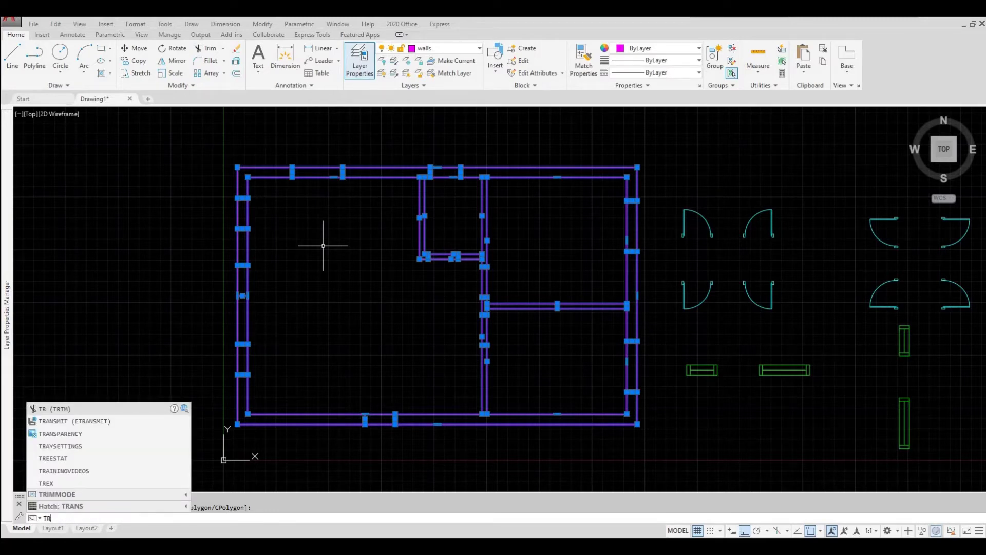
{"action": "key", "text": "Return"}
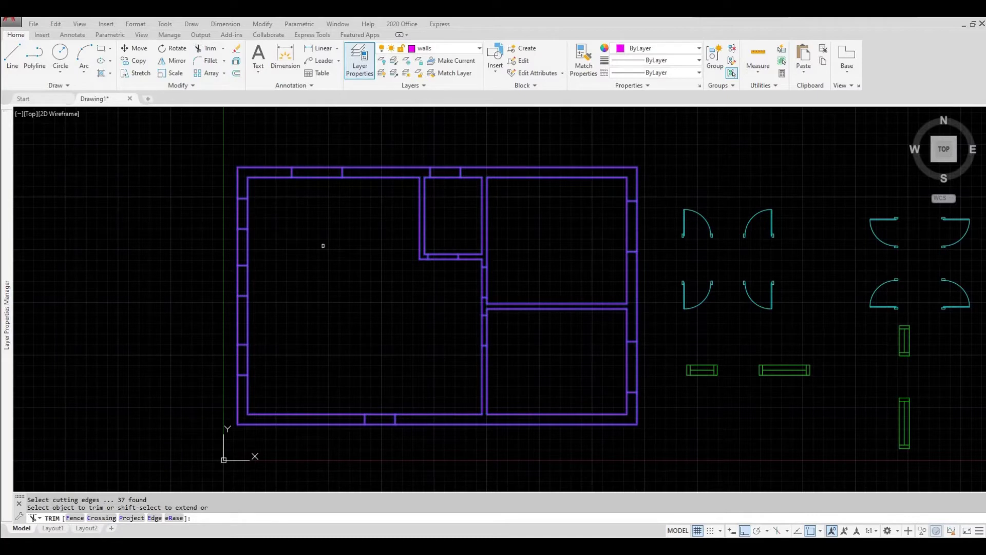
{"action": "left_click", "coordinate": [317, 208]}
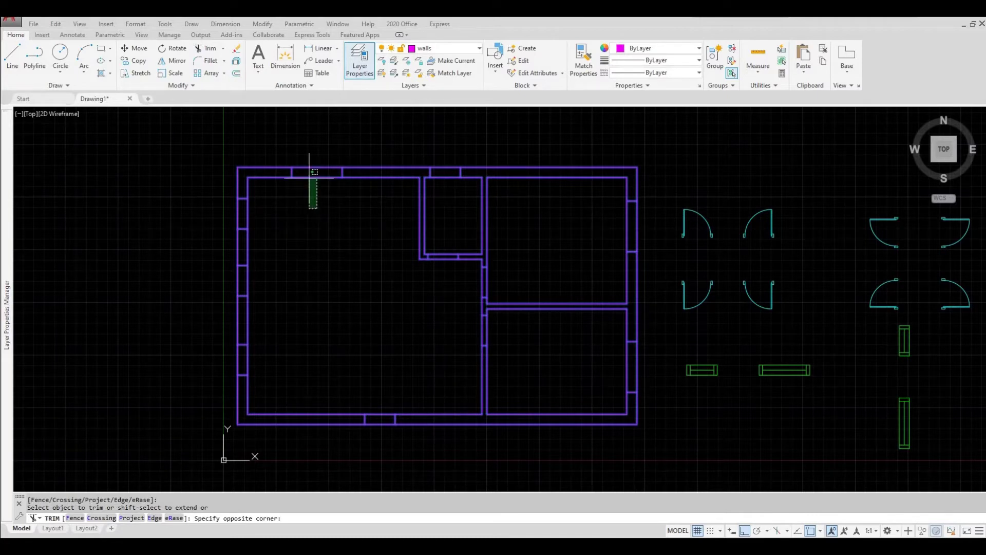
{"action": "left_click", "coordinate": [310, 146]}
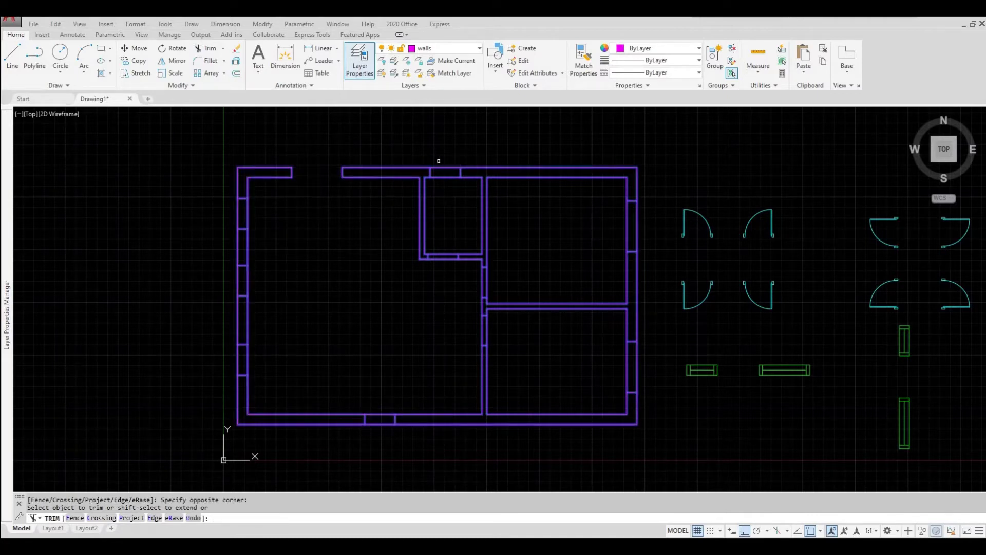
{"action": "left_click", "coordinate": [447, 198]}
{"action": "left_click", "coordinate": [441, 154]}
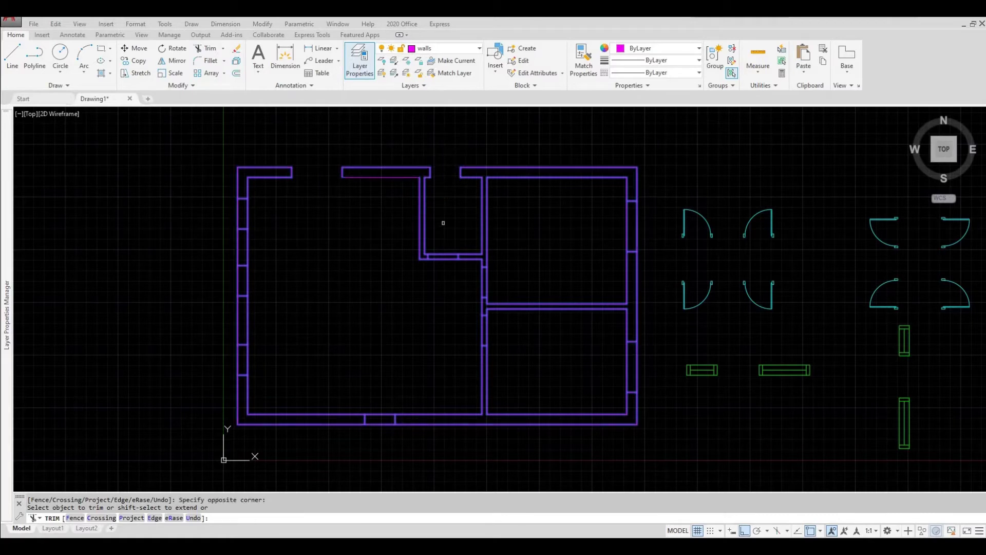
{"action": "left_click", "coordinate": [447, 286]}
{"action": "left_click", "coordinate": [447, 249]}
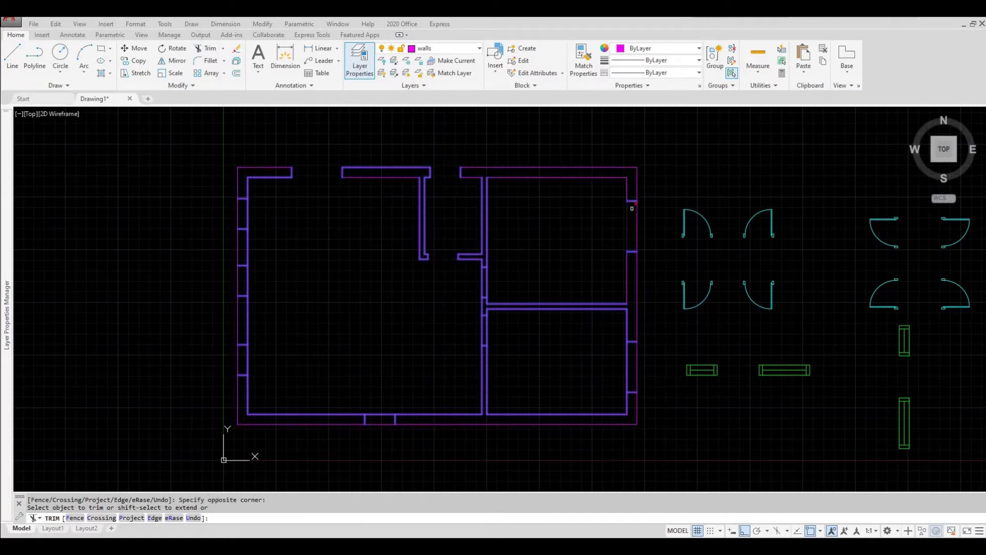
Trim the wall lines inside the two openings on the right exterior wall.
{"action": "left_click", "coordinate": [644, 220]}
{"action": "left_click", "coordinate": [593, 214]}
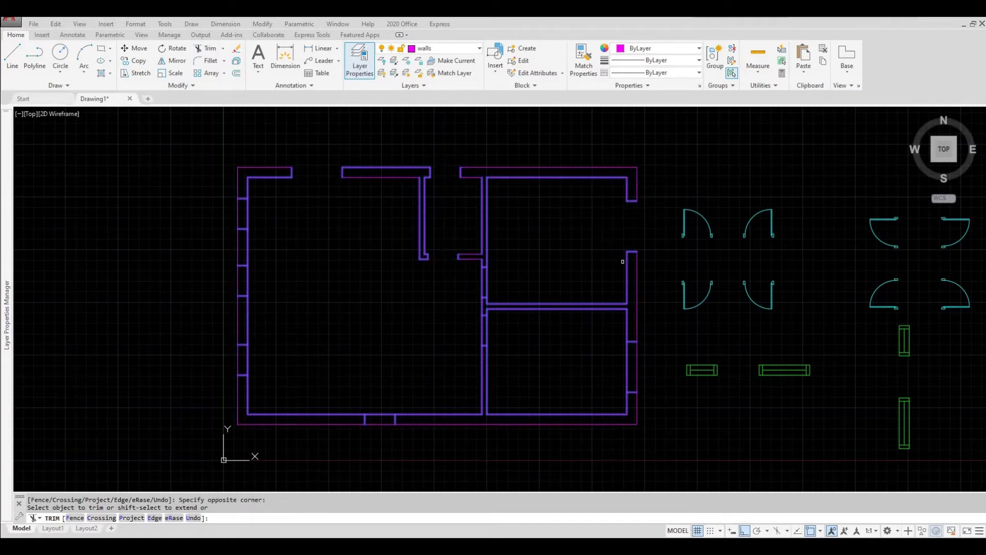
{"action": "left_click", "coordinate": [652, 369]}
{"action": "left_click", "coordinate": [616, 364]}
Trim the wall lines inside the lower and upper openings on the vertical interior wall.
{"action": "left_click", "coordinate": [506, 330]}
{"action": "left_click", "coordinate": [479, 318]}
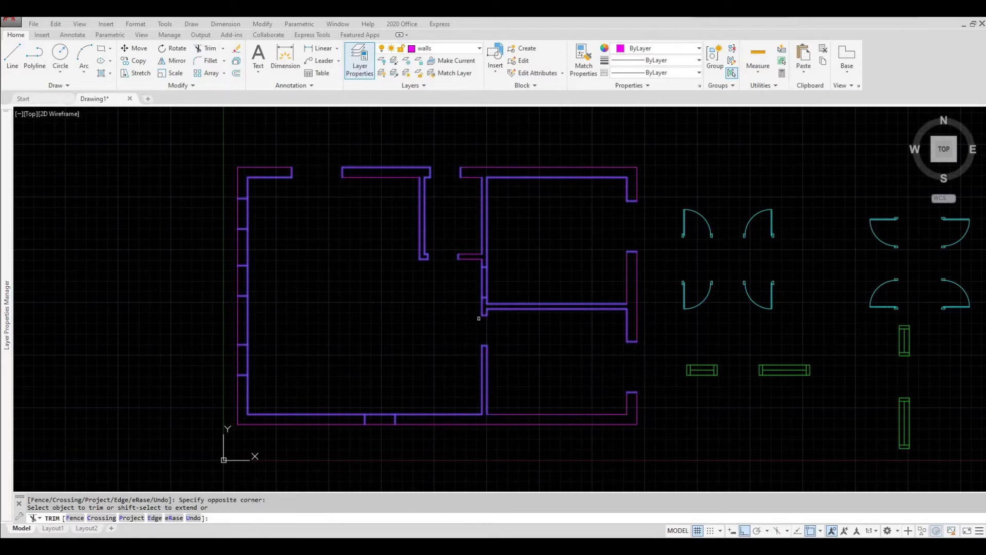
{"action": "left_click", "coordinate": [501, 283]}
{"action": "left_click", "coordinate": [461, 276]}
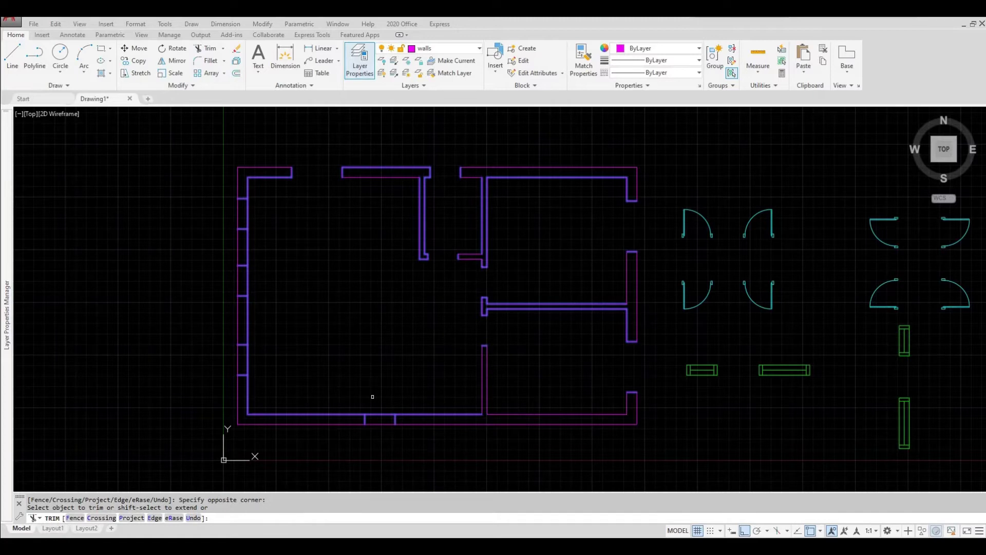
Trim the wall lines inside the bottom exterior wall opening and the three left exterior wall openings, finishing the Trim command.
{"action": "left_click", "coordinate": [380, 452]}
{"action": "left_click", "coordinate": [366, 385]}
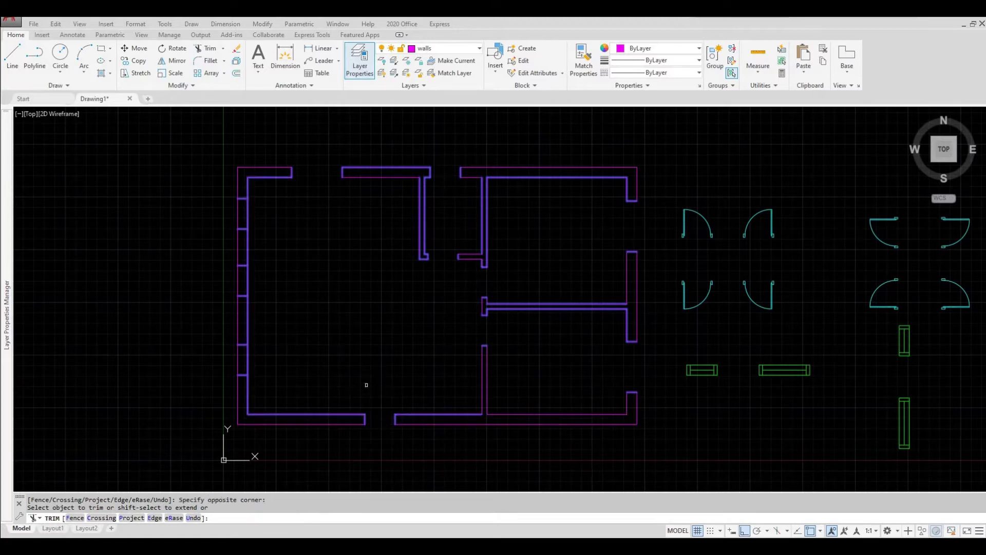
{"action": "left_click", "coordinate": [274, 364]}
{"action": "left_click", "coordinate": [198, 355]}
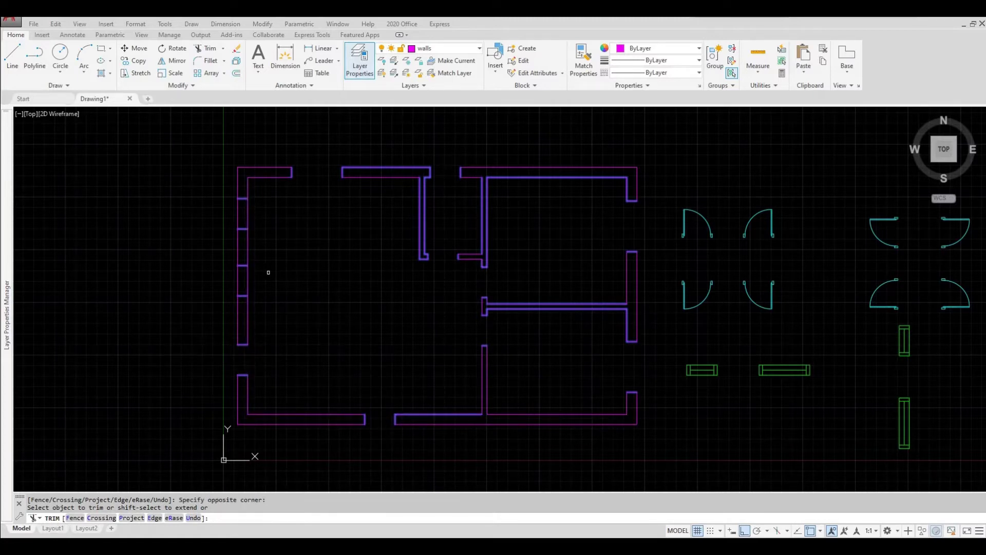
{"action": "left_click", "coordinate": [268, 272]}
{"action": "left_click", "coordinate": [221, 275]}
{"action": "left_click", "coordinate": [278, 218]}
{"action": "left_click", "coordinate": [215, 209]}
{"action": "key", "text": "Return"}
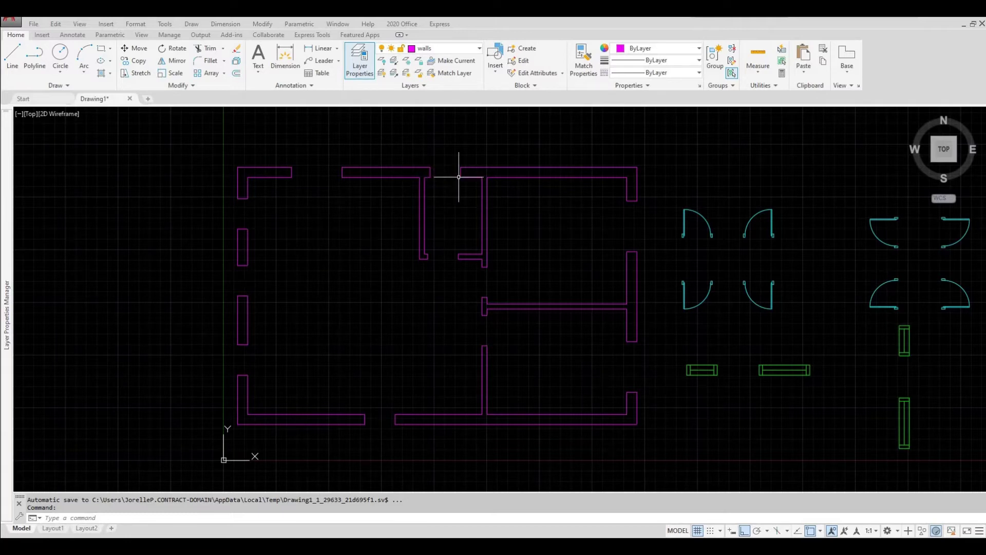
Stretch the opening in the small room's top exterior wall about 9" to the right.
{"action": "scroll", "coordinate": [458, 177], "scroll_direction": "up", "scroll_amount": 6}
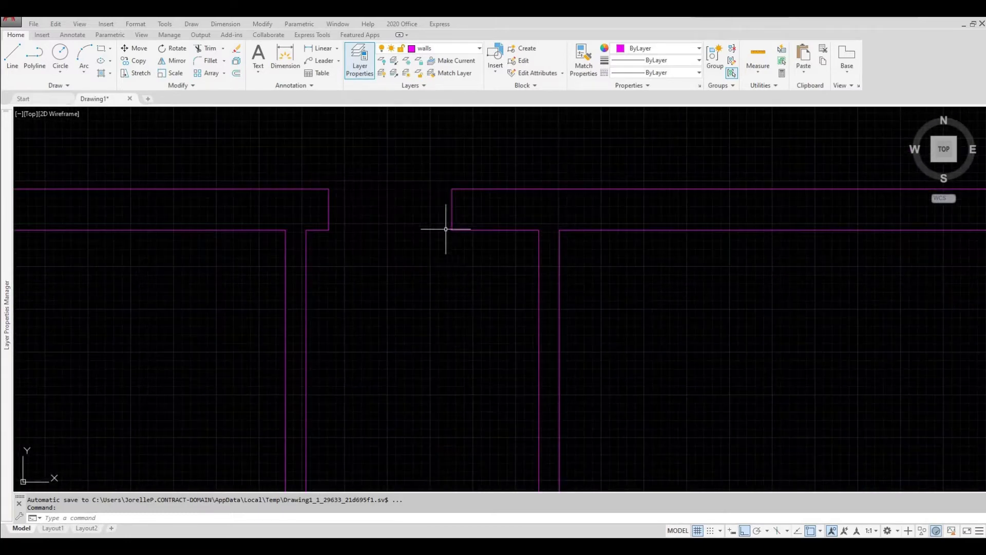
{"action": "left_click", "coordinate": [482, 288]}
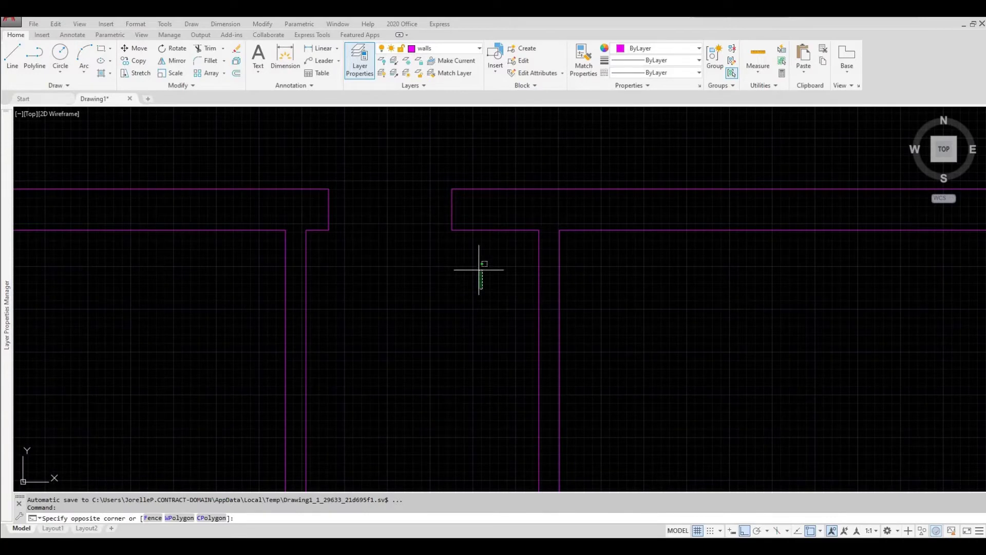
{"action": "left_click", "coordinate": [316, 154]}
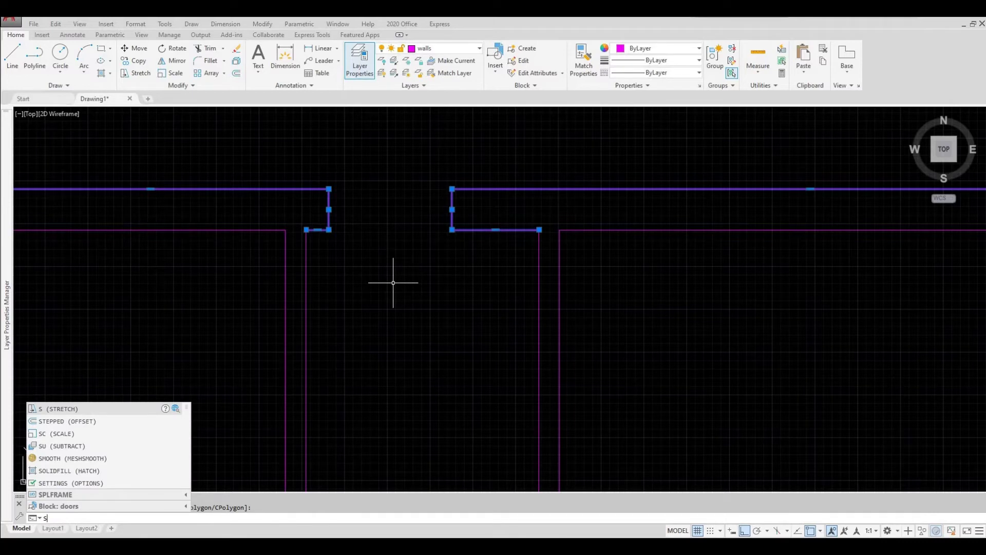
{"action": "key", "text": "Return"}
{"action": "left_click", "coordinate": [393, 283]}
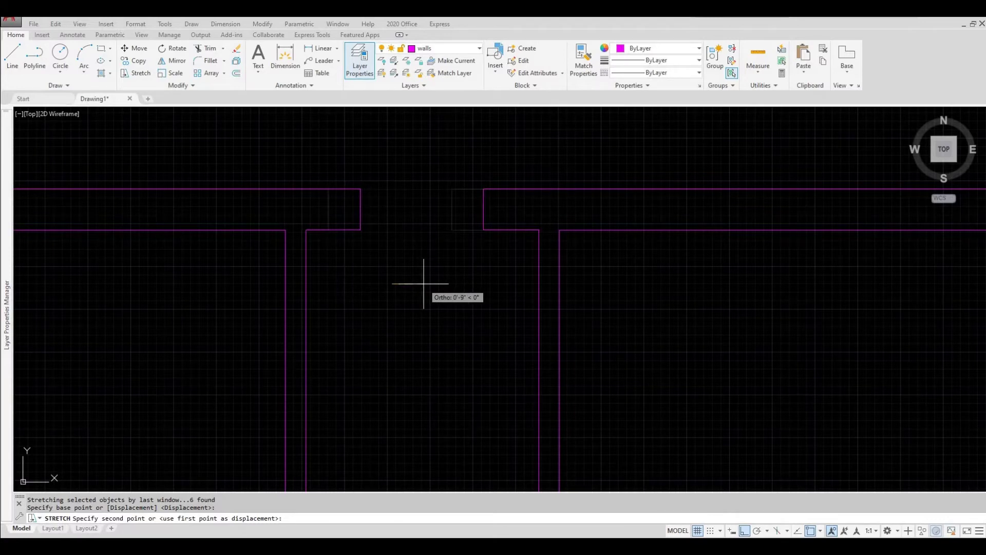
{"action": "left_click", "coordinate": [423, 282]}
Stretch the lower opening on the right exterior wall about 4" upward.
{"action": "scroll", "coordinate": [423, 284], "scroll_direction": "down", "scroll_amount": 4}
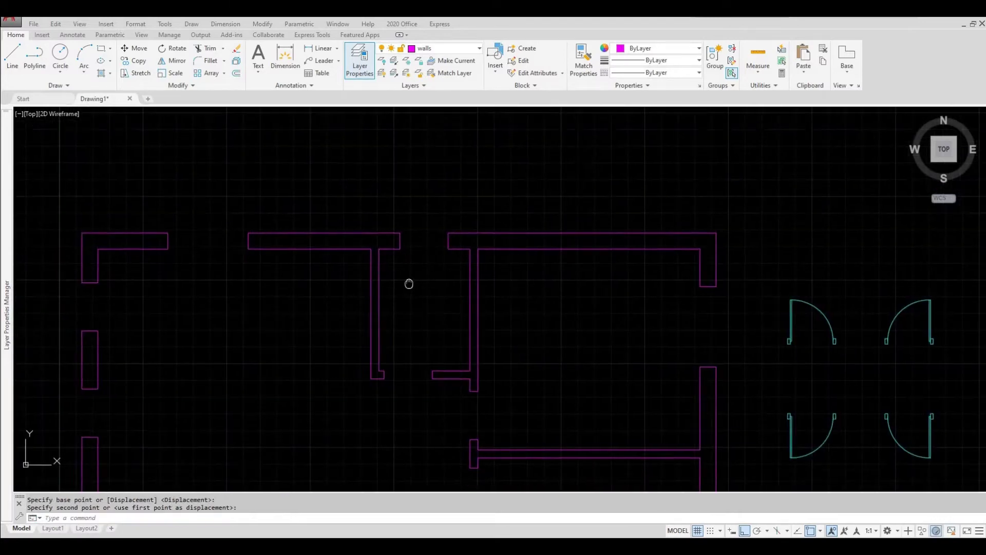
{"action": "mouse_move", "coordinate": [480, 327]}
{"action": "middle_mouse_down"}
{"action": "mouse_move", "coordinate": [458, 279]}
{"action": "mouse_move", "coordinate": [375, 222]}
{"action": "middle_mouse_up"}
{"action": "scroll", "coordinate": [438, 231], "scroll_direction": "down", "scroll_amount": 3}
{"action": "scroll", "coordinate": [461, 262], "scroll_direction": "up", "scroll_amount": 3}
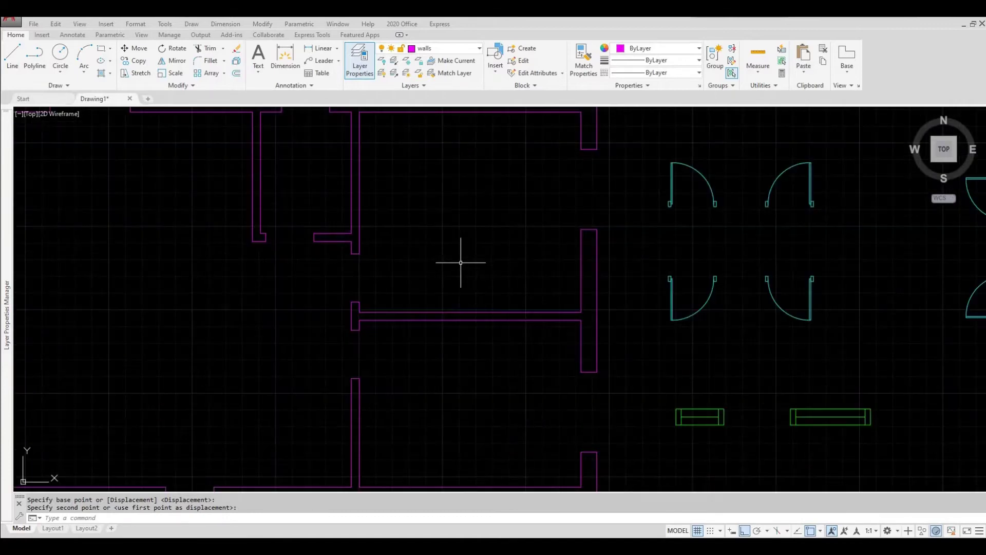
{"action": "middle_click_drag", "start_coordinate": [477, 282], "coordinate": [451, 223]}
{"action": "left_click", "coordinate": [595, 412]}
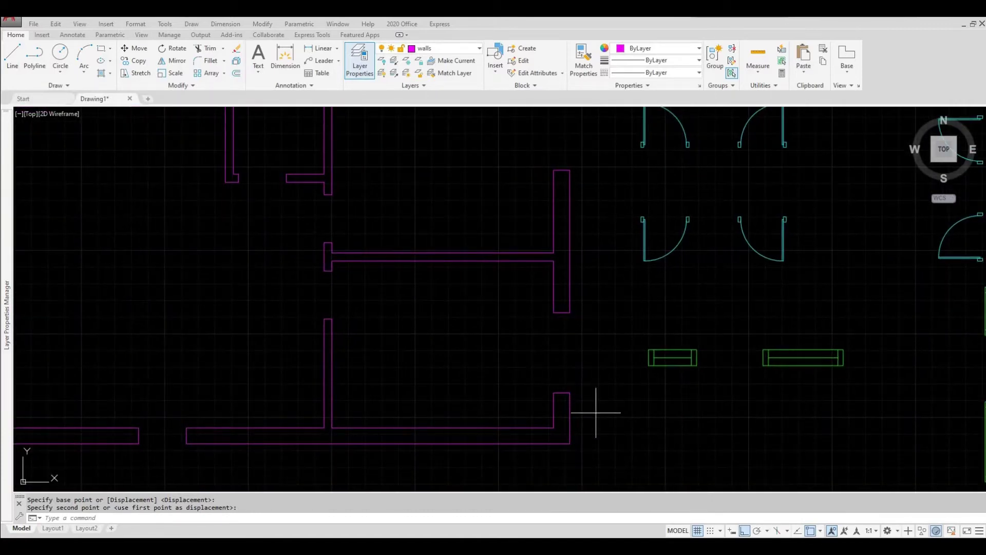
{"action": "left_click", "coordinate": [522, 297]}
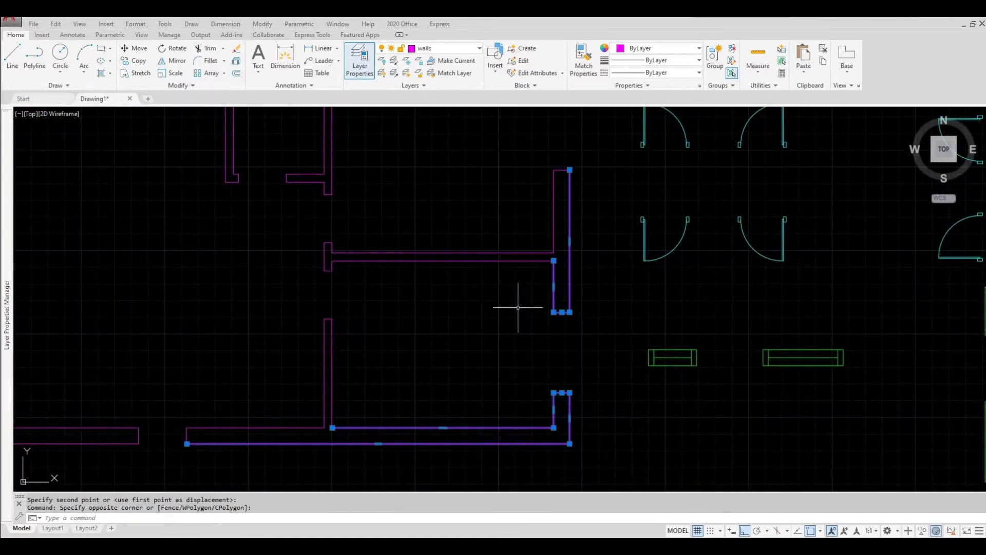
{"action": "type", "text": "s"}
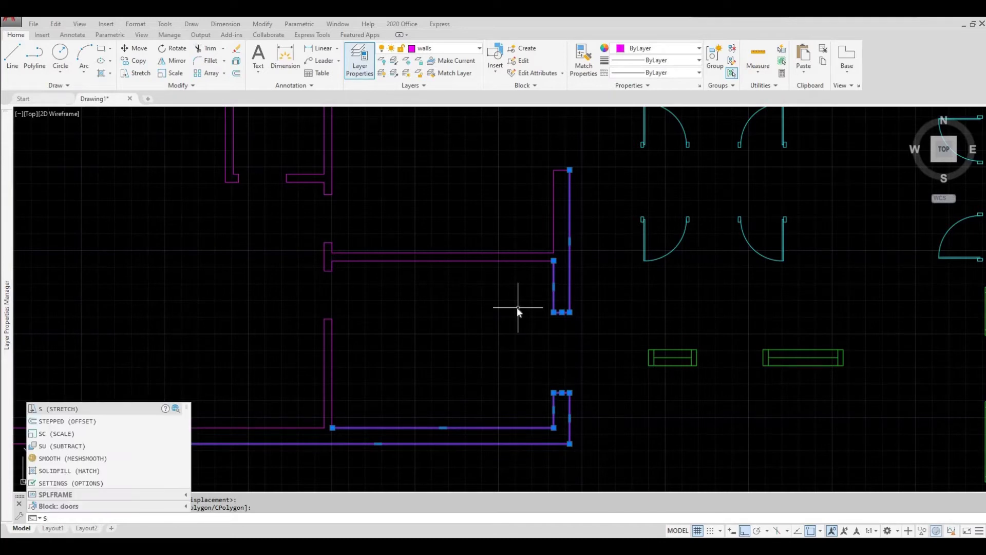
{"action": "key", "text": "Return"}
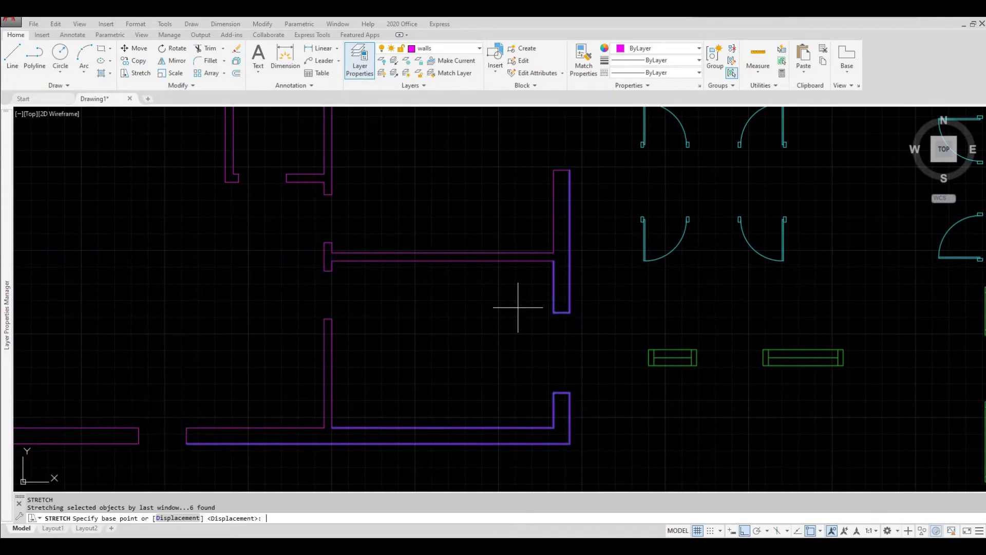
{"action": "left_click", "coordinate": [508, 353]}
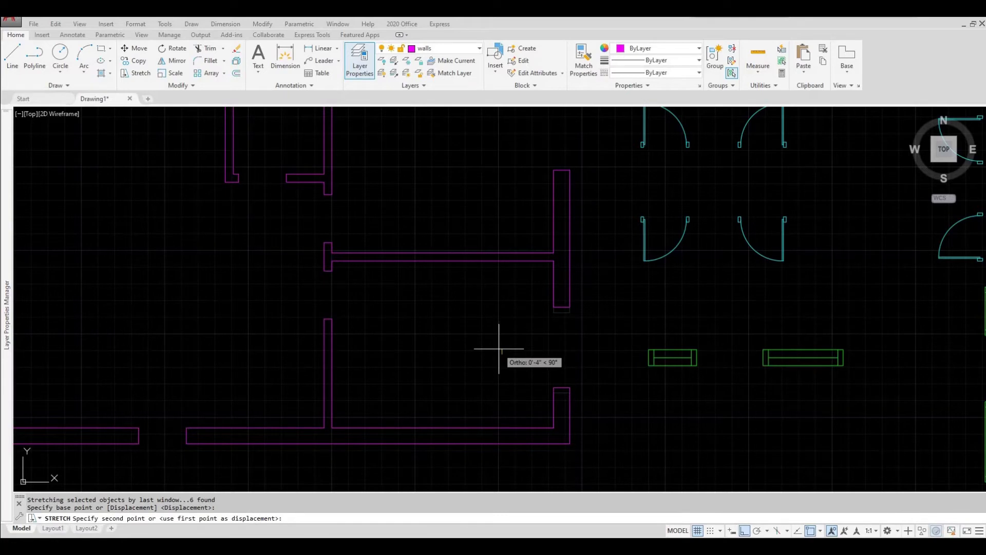
{"action": "left_click", "coordinate": [498, 348]}
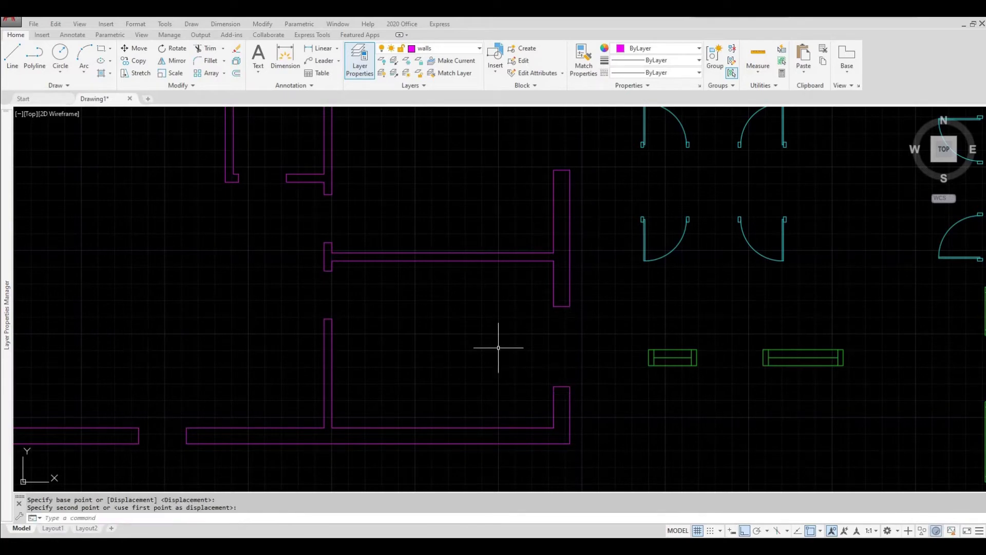
{"action": "key", "text": "Escape"}
Stretch the upper opening on the right exterior wall about 1'-4" downward.
{"action": "middle_click_drag", "start_coordinate": [498, 317], "coordinate": [473, 426]}
{"action": "left_click", "coordinate": [571, 307]}
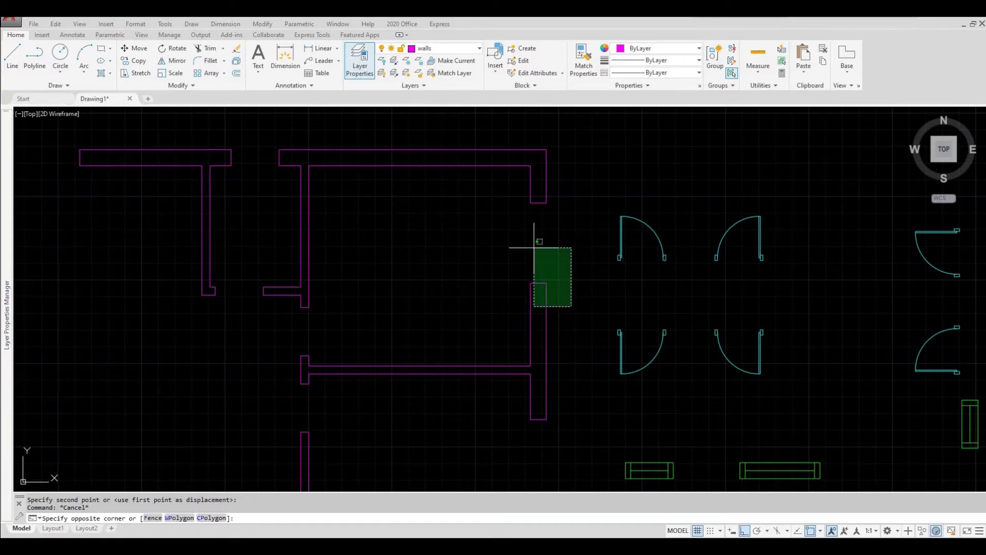
{"action": "left_click", "coordinate": [493, 191]}
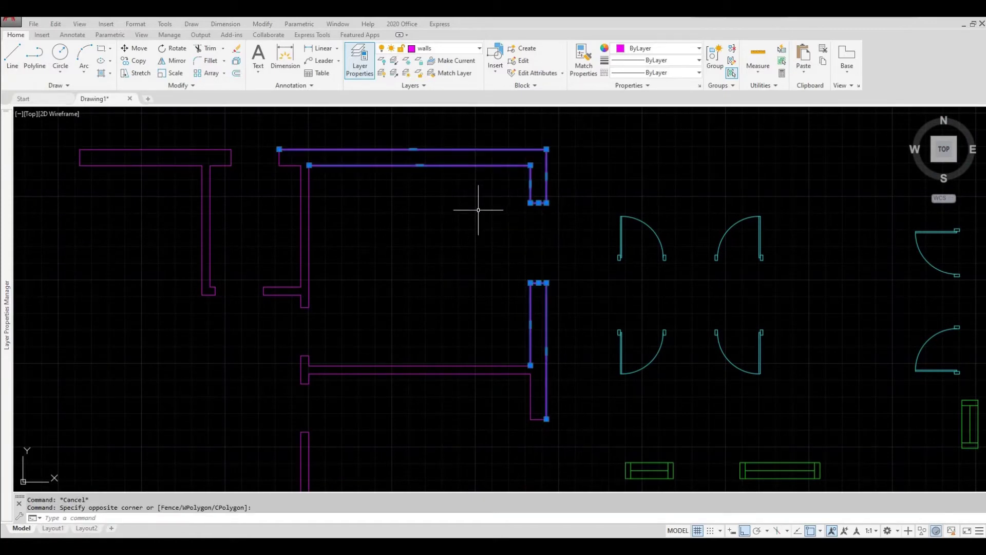
{"action": "type", "text": "s"}
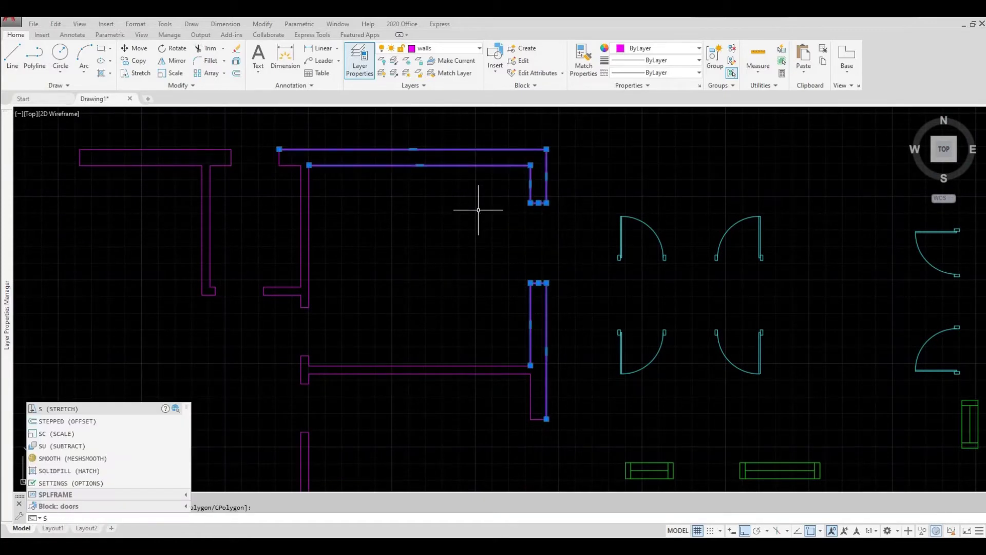
{"action": "key", "text": "Return"}
{"action": "left_click", "coordinate": [473, 211]}
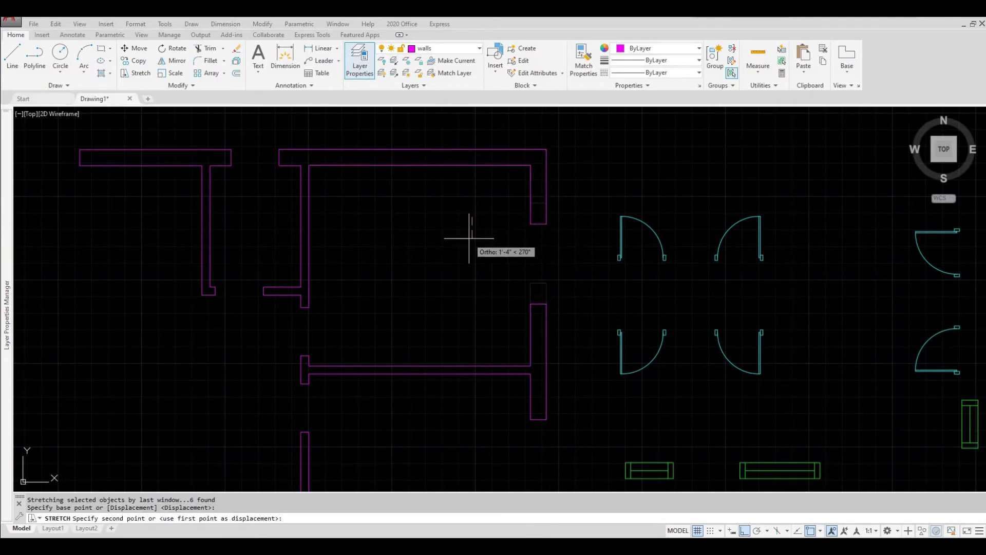
{"action": "left_click", "coordinate": [469, 238]}
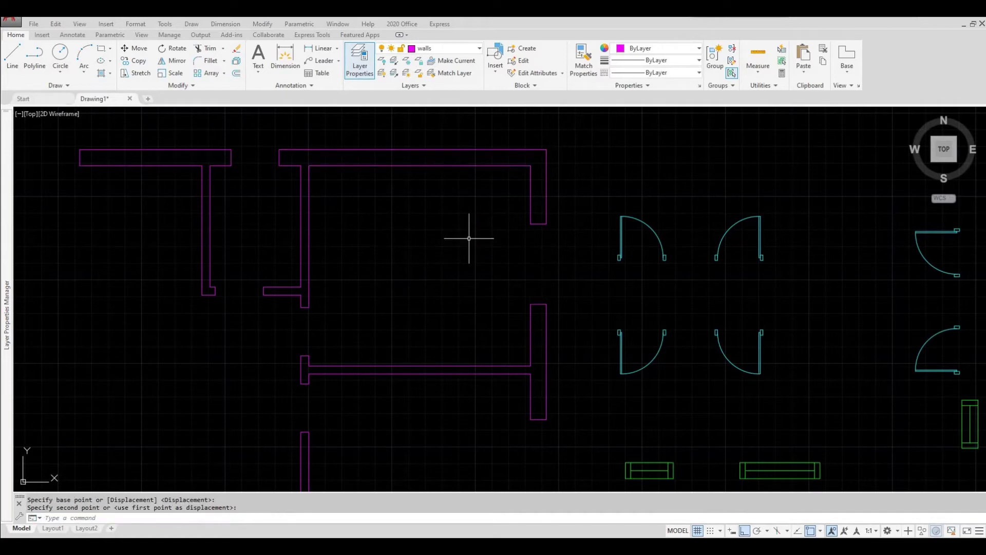
{"action": "key", "text": "Escape"}
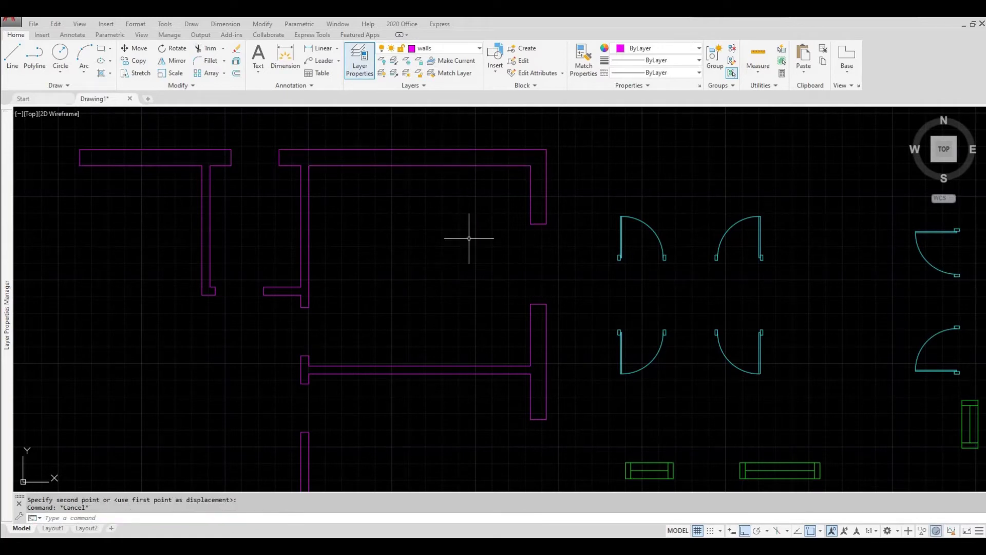
{"action": "scroll", "coordinate": [530, 214], "scroll_direction": "down", "scroll_amount": 3}
{"action": "middle_click_drag", "start_coordinate": [424, 260], "coordinate": [433, 255]}
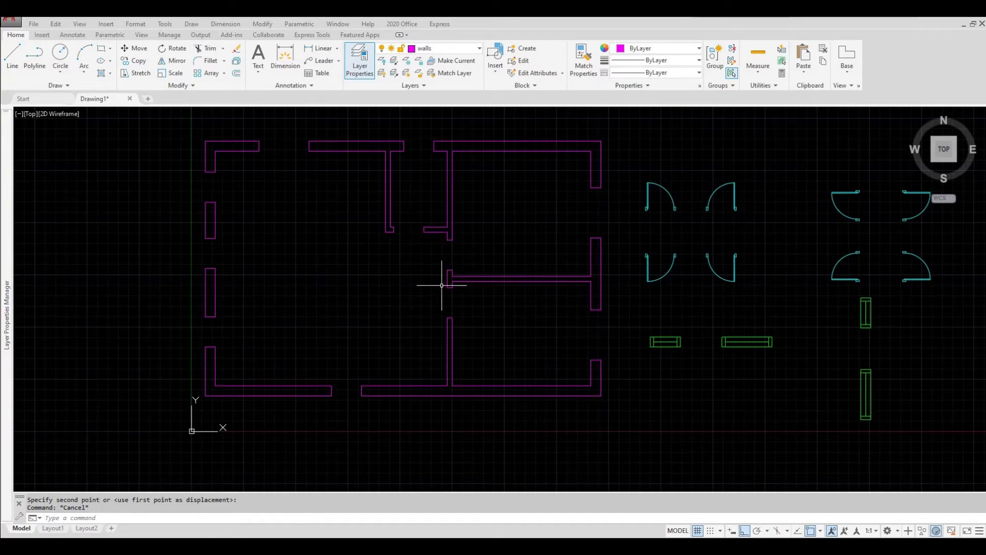
{"action": "middle_click_drag", "start_coordinate": [389, 286], "coordinate": [425, 286]}
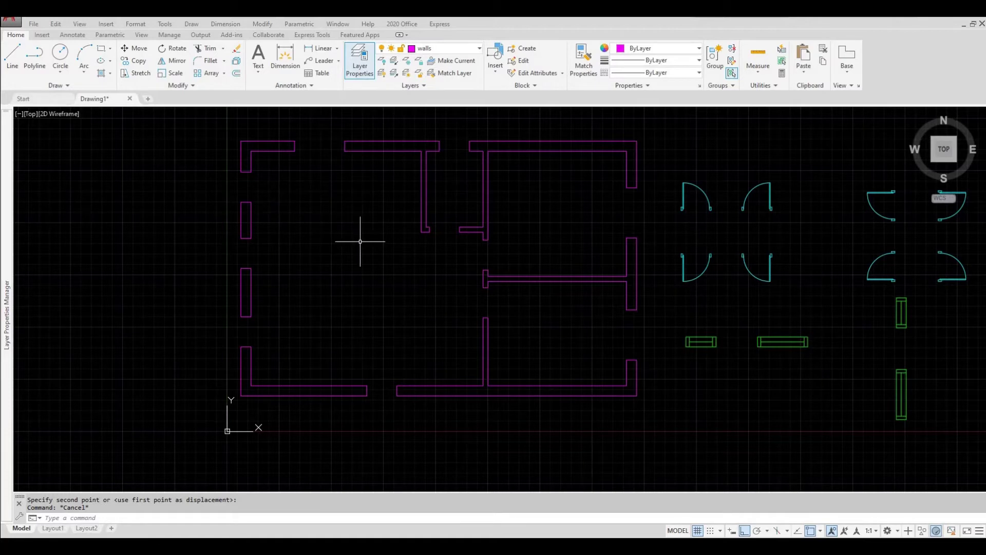
{"action": "middle_click_drag", "start_coordinate": [359, 238], "coordinate": [345, 279]}
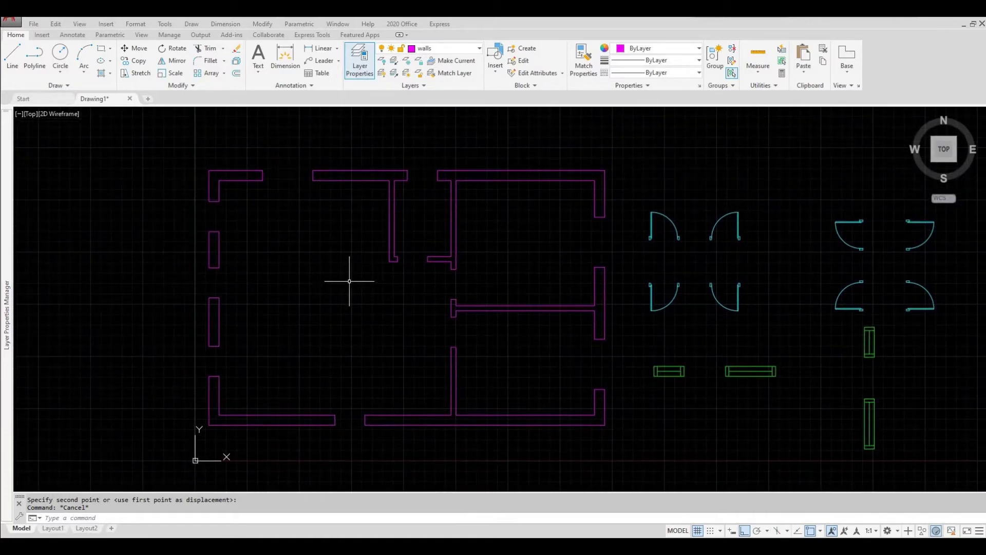
{"action": "key", "text": "Escape"}
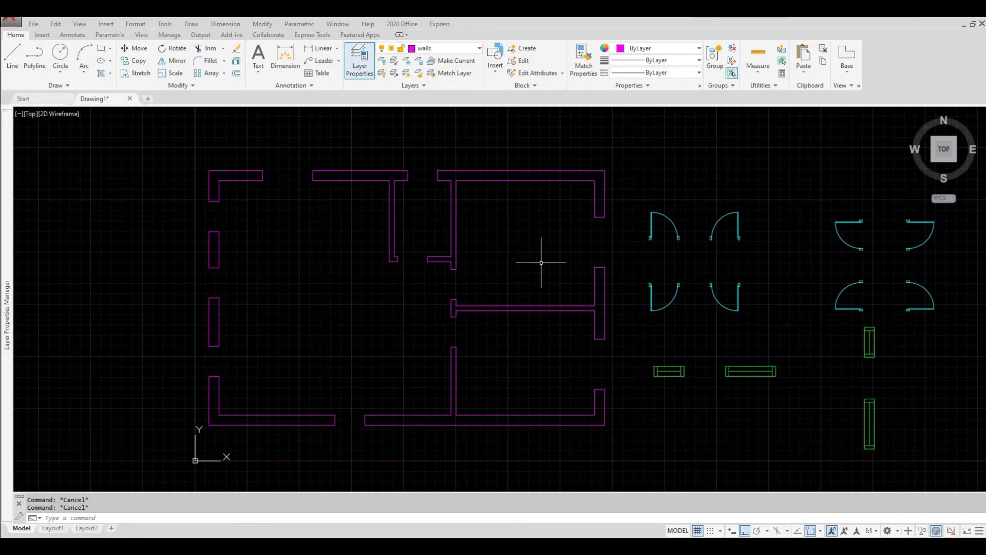
Copy the long vertical window block by its top-left corner into the upper opening of the right exterior wall.
{"action": "mouse_move", "coordinate": [599, 279]}
{"action": "middle_mouse_down"}
{"action": "mouse_move", "coordinate": [549, 276]}
{"action": "mouse_move", "coordinate": [532, 264]}
{"action": "middle_mouse_up"}
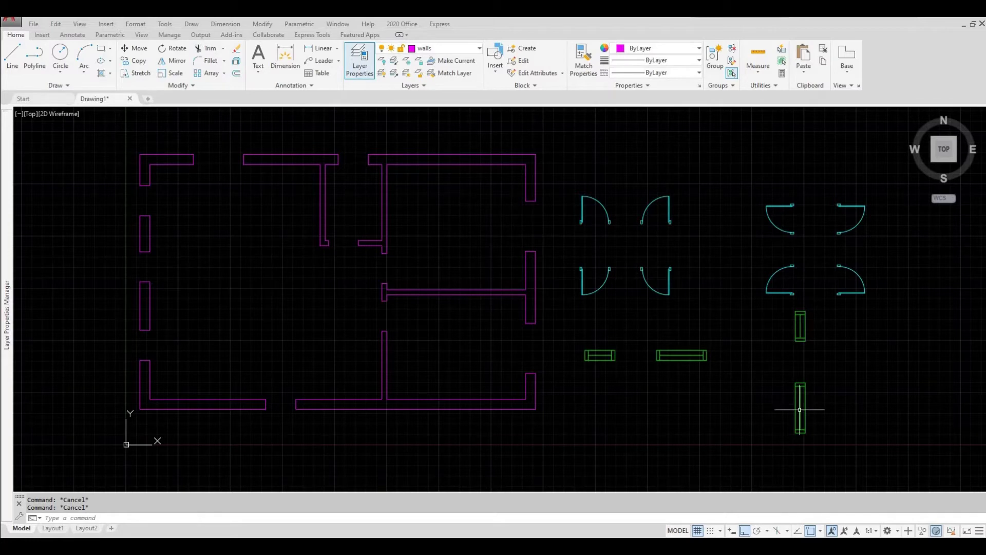
{"action": "left_click", "coordinate": [828, 441]}
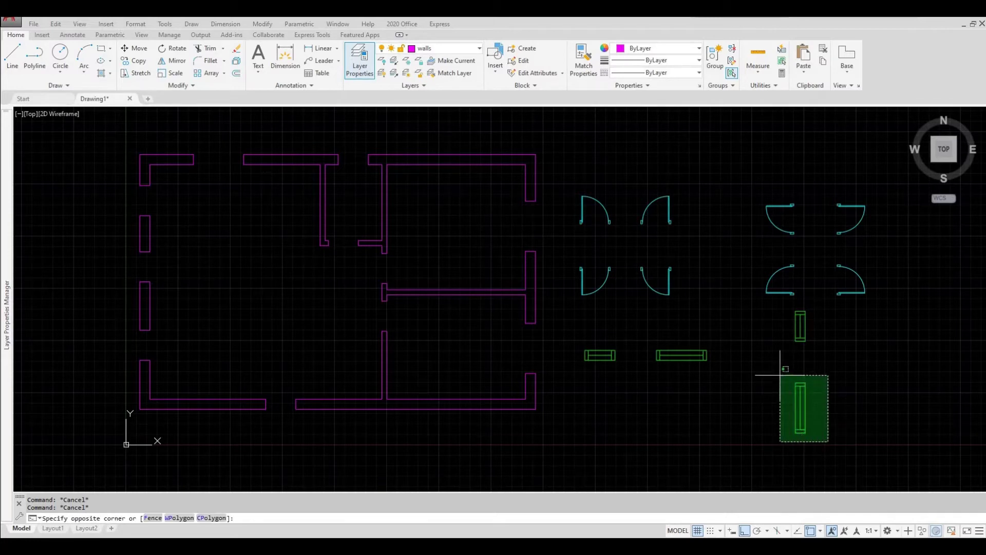
{"action": "left_click", "coordinate": [755, 348]}
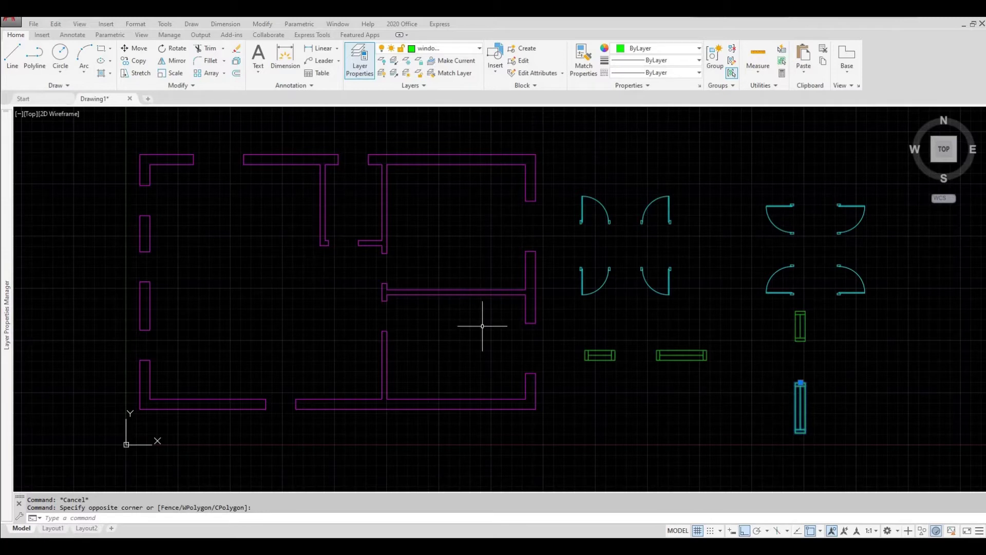
{"action": "left_click", "coordinate": [142, 63]}
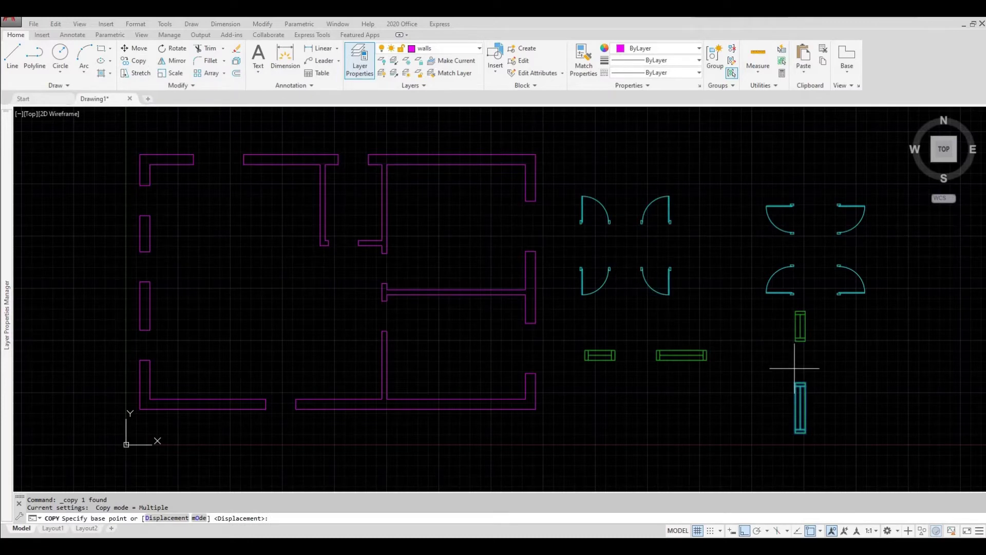
{"action": "scroll", "coordinate": [794, 380], "scroll_direction": "up", "scroll_amount": 4}
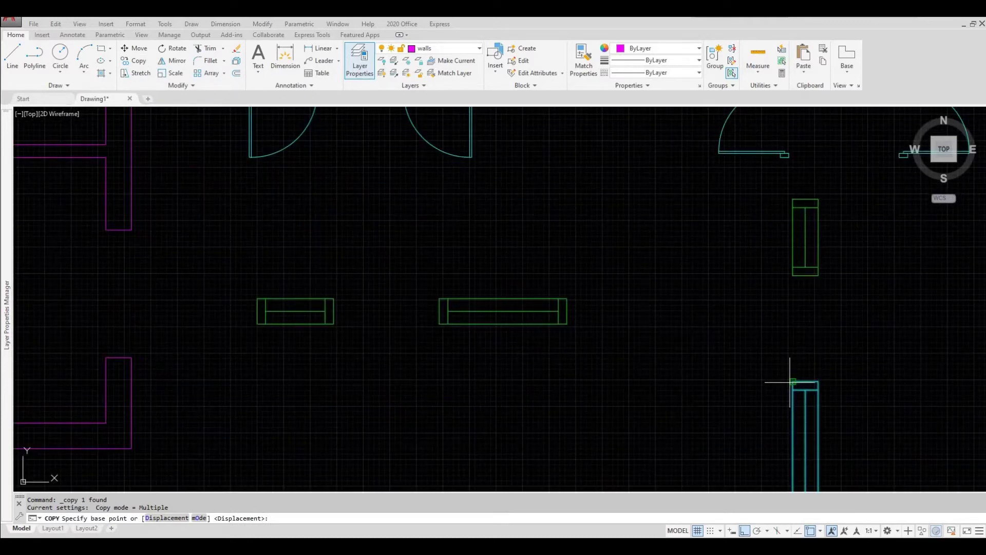
{"action": "left_click", "coordinate": [794, 381]}
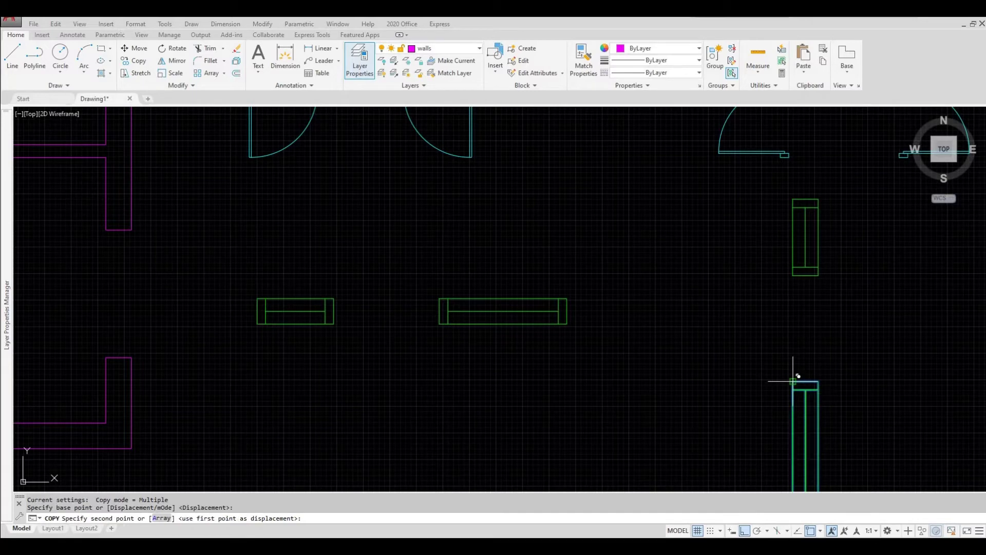
{"action": "scroll", "coordinate": [793, 377], "scroll_direction": "down", "scroll_amount": 4}
{"action": "scroll", "coordinate": [508, 165], "scroll_direction": "up", "scroll_amount": 4}
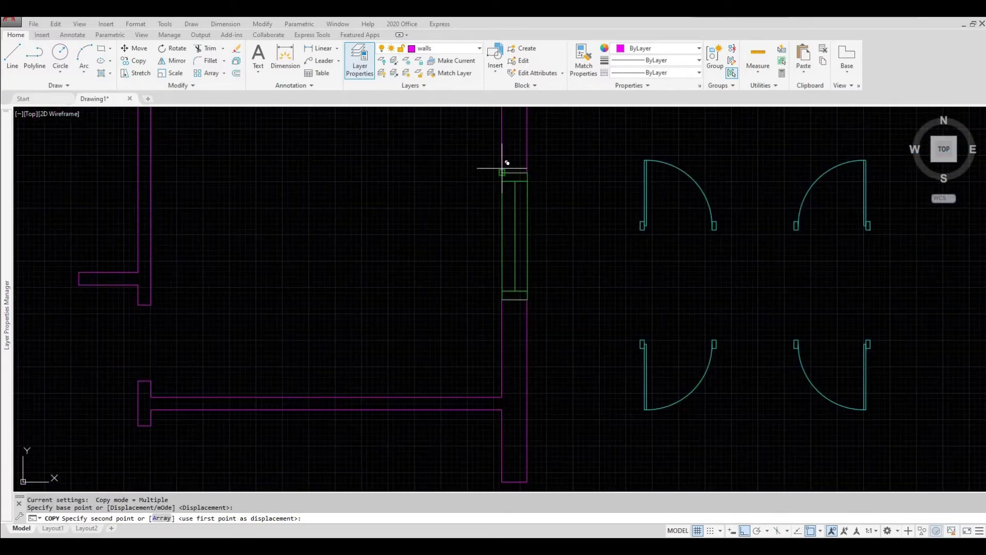
{"action": "left_click", "coordinate": [507, 165]}
Place another copy of the long vertical window in the right exterior wall's lower opening and end the Copy command.
{"action": "scroll", "coordinate": [534, 176], "scroll_direction": "down", "scroll_amount": 4}
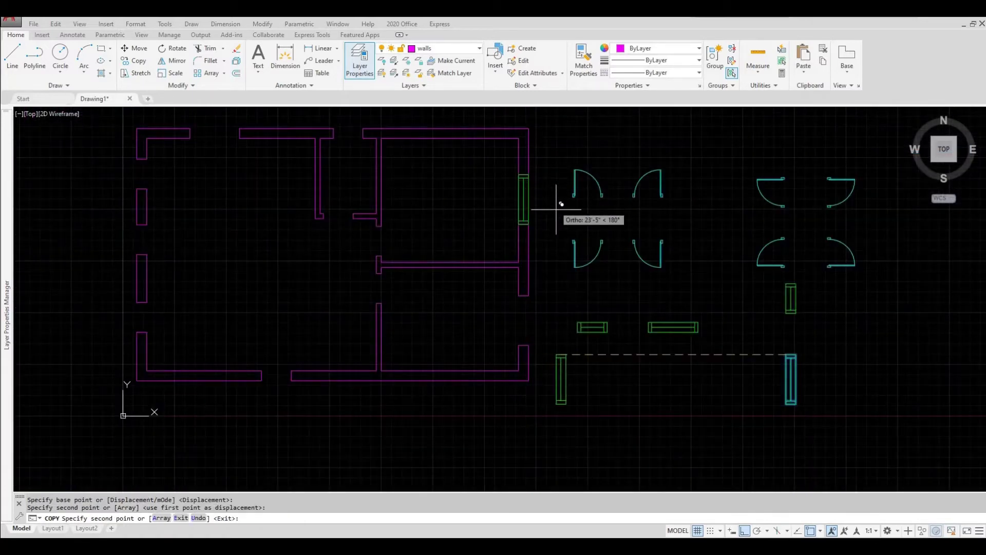
{"action": "scroll", "coordinate": [536, 300], "scroll_direction": "up", "scroll_amount": 4}
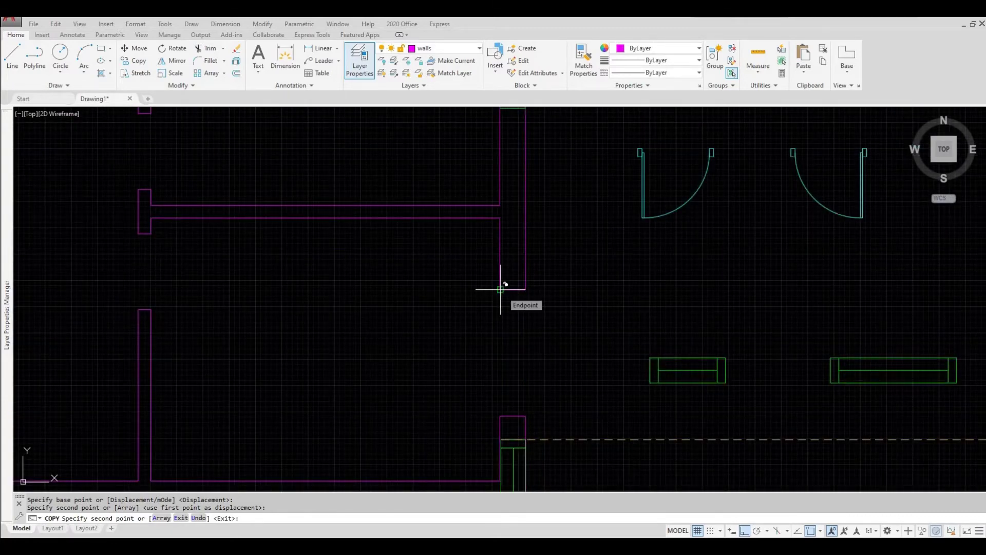
{"action": "left_click", "coordinate": [500, 288]}
{"action": "scroll", "coordinate": [511, 286], "scroll_direction": "down", "scroll_amount": 6}
{"action": "scroll", "coordinate": [539, 293], "scroll_direction": "up", "scroll_amount": 5}
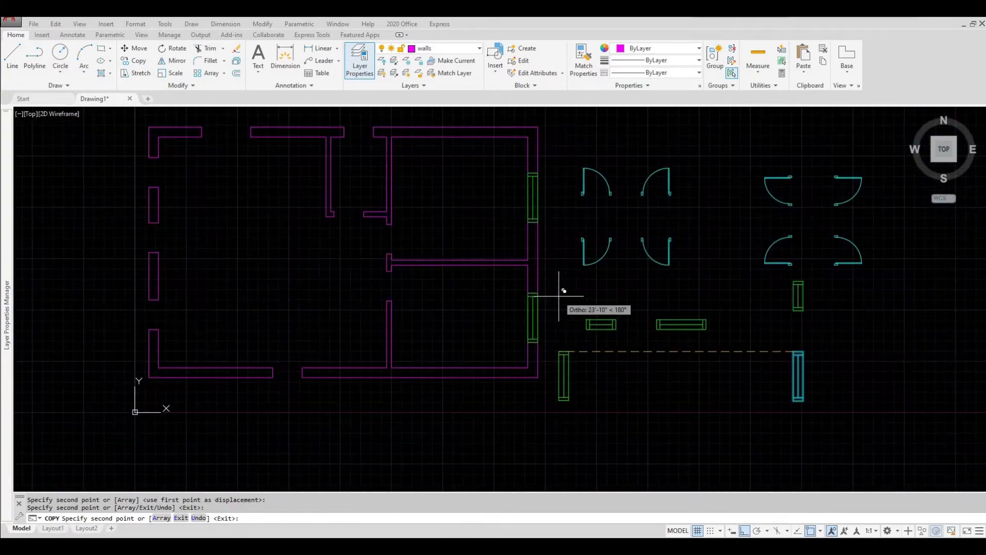
{"action": "middle_click_drag", "start_coordinate": [559, 296], "coordinate": [548, 315]}
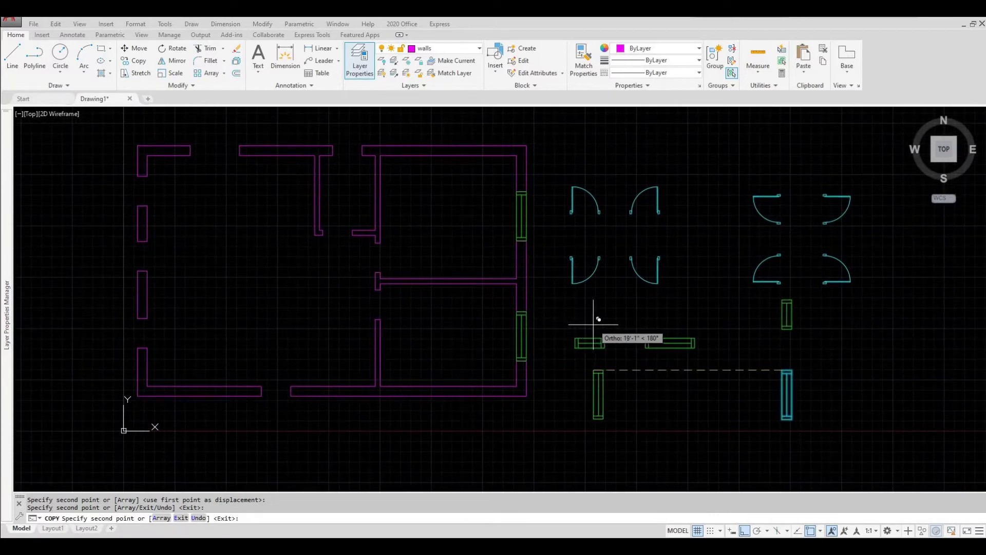
{"action": "key", "text": "Escape"}
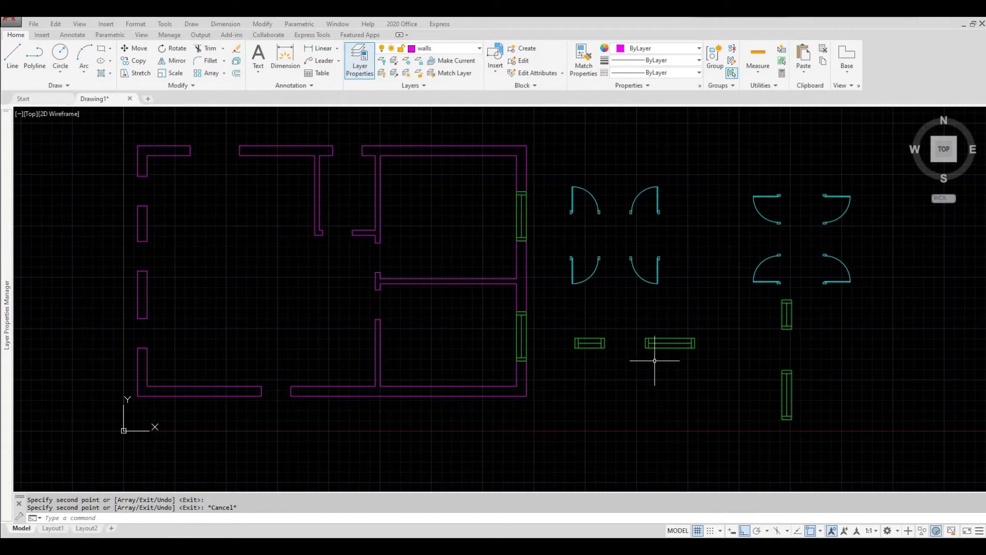
Copy the long horizontal window block by its lower-left corner into the wide opening at the left of the top exterior wall.
{"action": "left_click", "coordinate": [716, 370]}
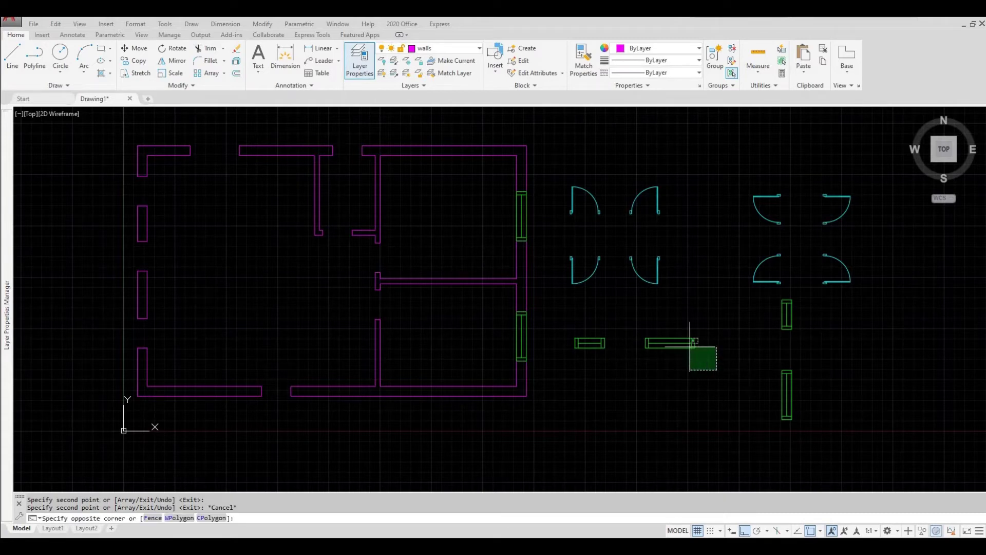
{"action": "left_click", "coordinate": [640, 323]}
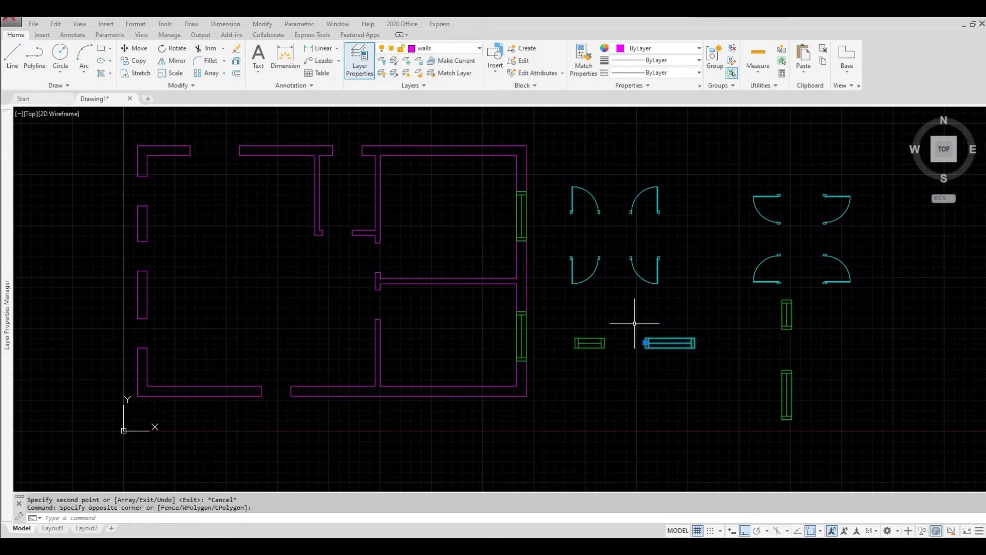
{"action": "left_click", "coordinate": [135, 61]}
{"action": "scroll", "coordinate": [630, 339], "scroll_direction": "up", "scroll_amount": 4}
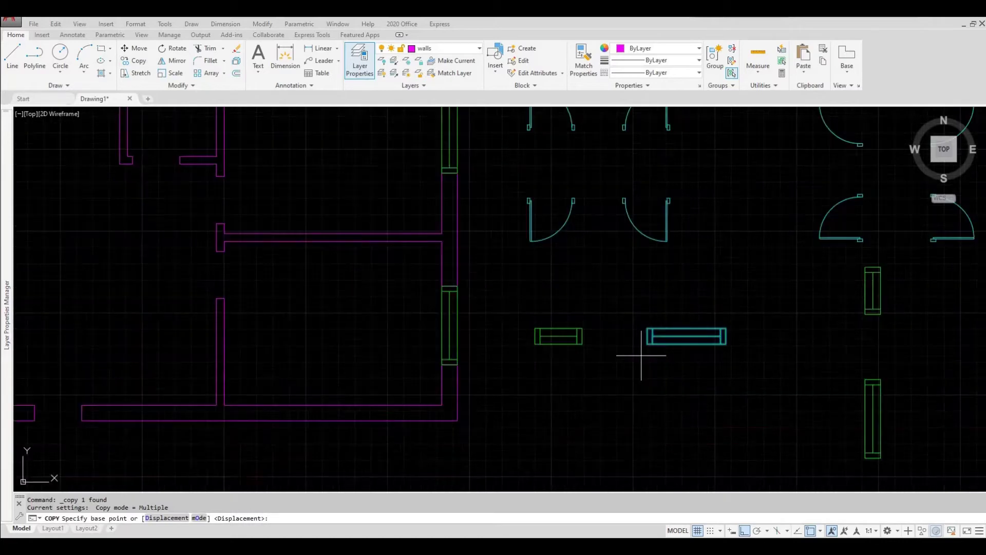
{"action": "left_click", "coordinate": [649, 334]}
{"action": "scroll", "coordinate": [614, 315], "scroll_direction": "down", "scroll_amount": 3}
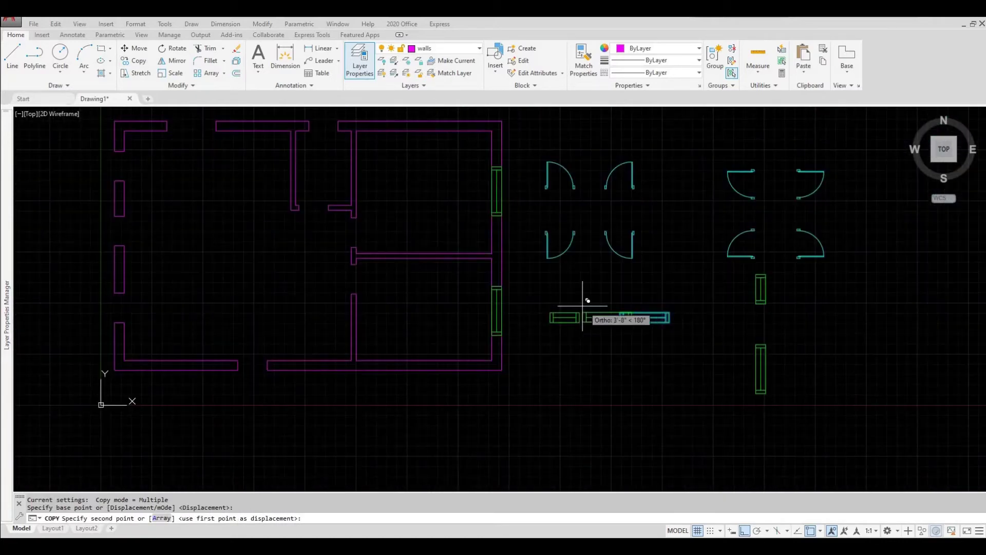
{"action": "scroll", "coordinate": [288, 203], "scroll_direction": "up", "scroll_amount": 2}
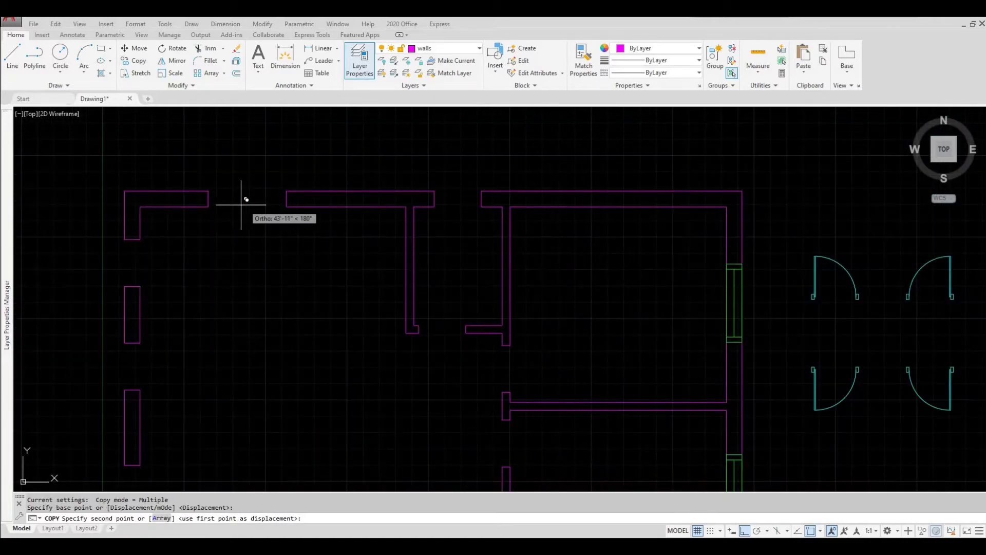
{"action": "left_click", "coordinate": [209, 206]}
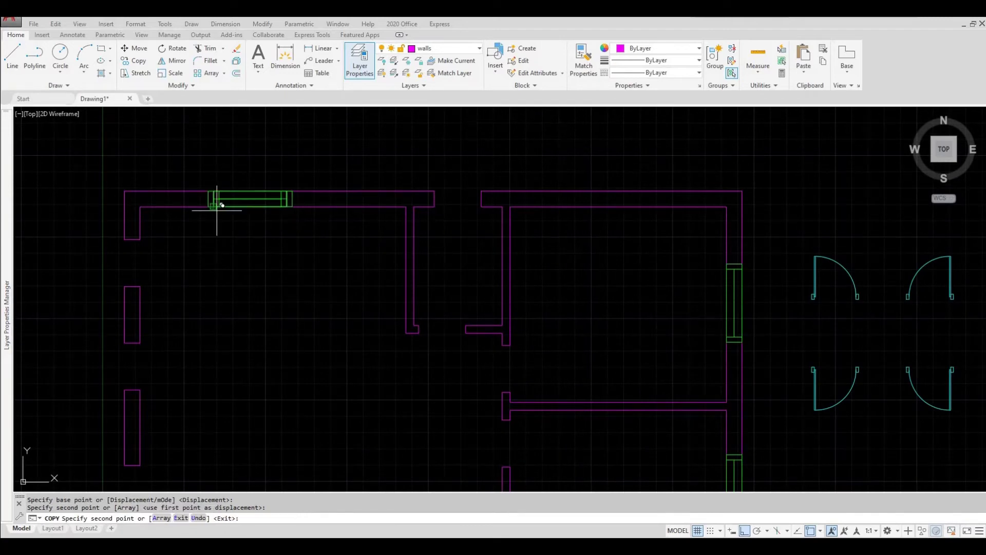
{"action": "scroll", "coordinate": [319, 241], "scroll_direction": "down", "scroll_amount": 3}
{"action": "scroll", "coordinate": [384, 274], "scroll_direction": "up", "scroll_amount": 2}
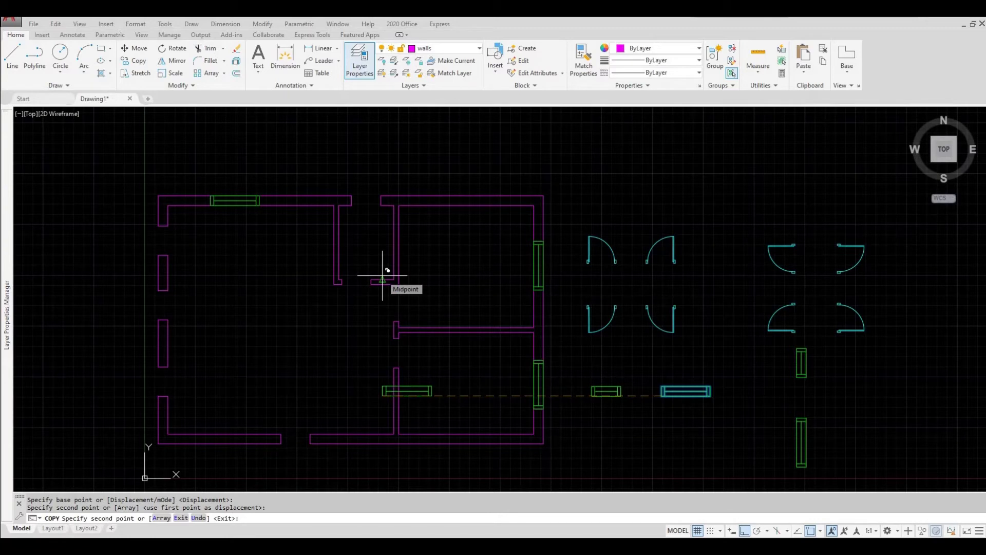
{"action": "key", "text": "Escape"}
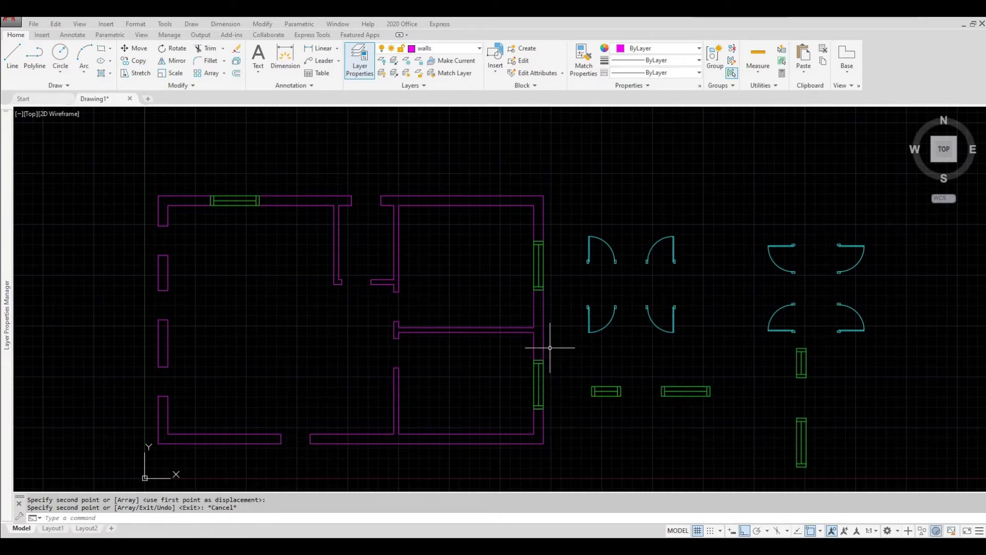
Copy the short horizontal window block by its lower-left corner into the small room's opening in the top exterior wall.
{"action": "left_click", "coordinate": [633, 412]}
{"action": "left_click", "coordinate": [581, 374]}
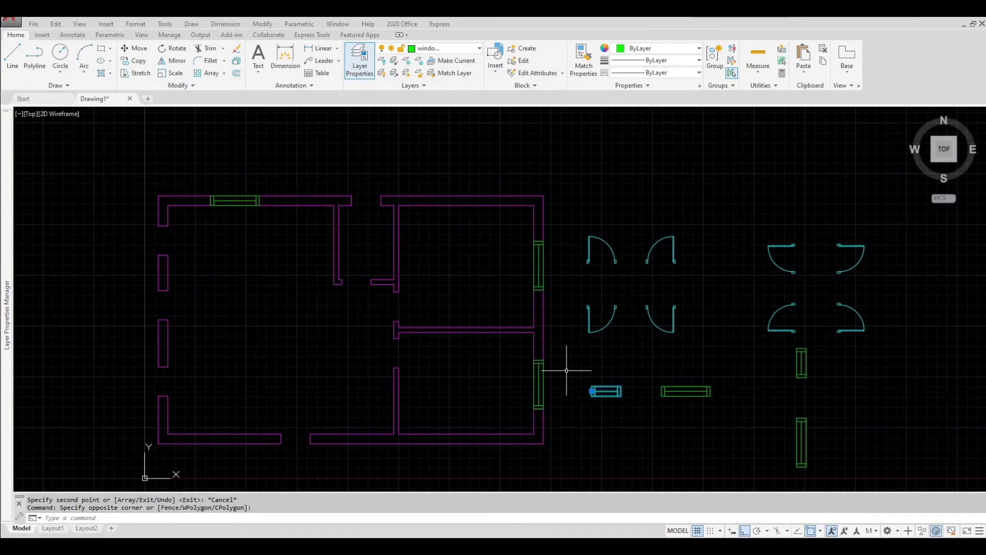
{"action": "type", "text": "o"}
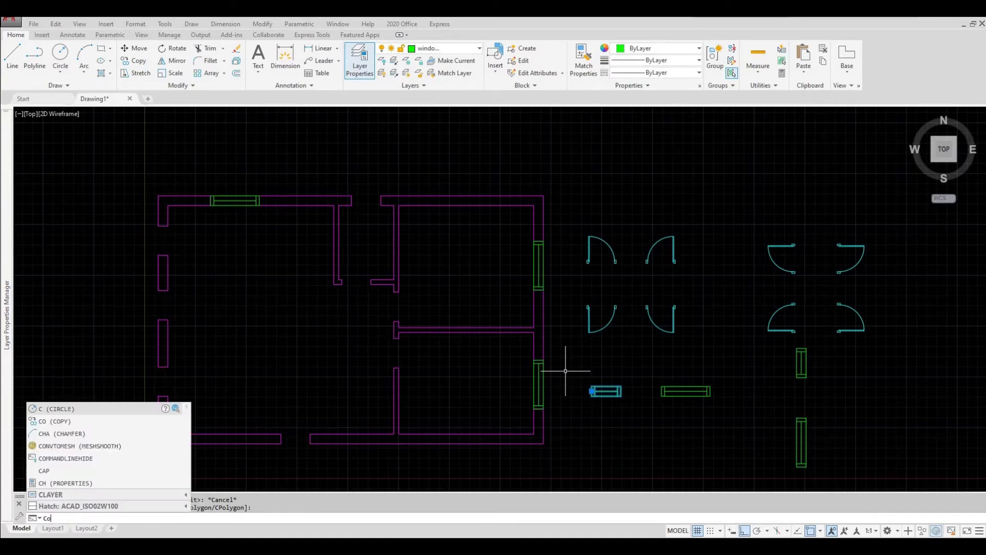
{"action": "key", "text": "Return"}
{"action": "scroll", "coordinate": [590, 399], "scroll_direction": "up", "scroll_amount": 2}
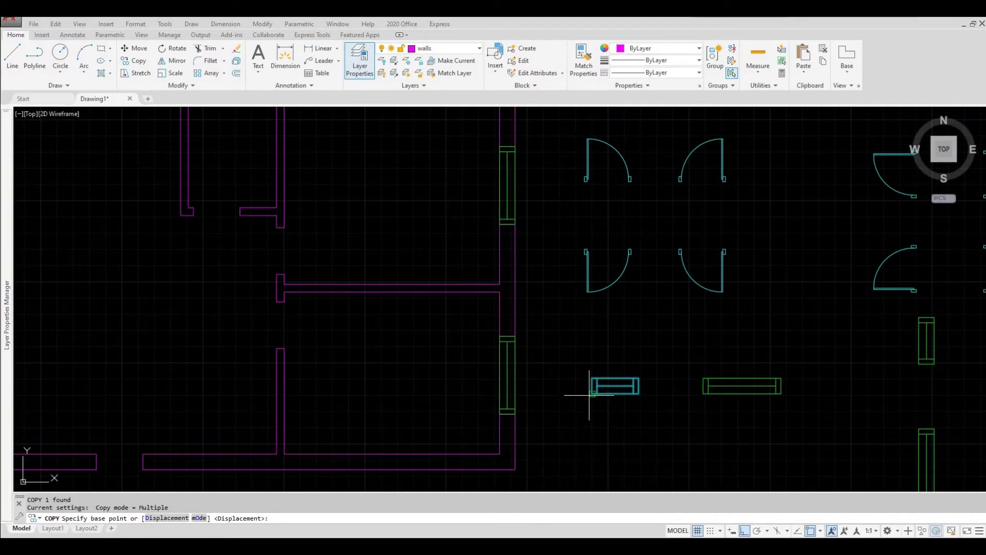
{"action": "left_click", "coordinate": [590, 393]}
{"action": "scroll", "coordinate": [583, 380], "scroll_direction": "down", "scroll_amount": 3}
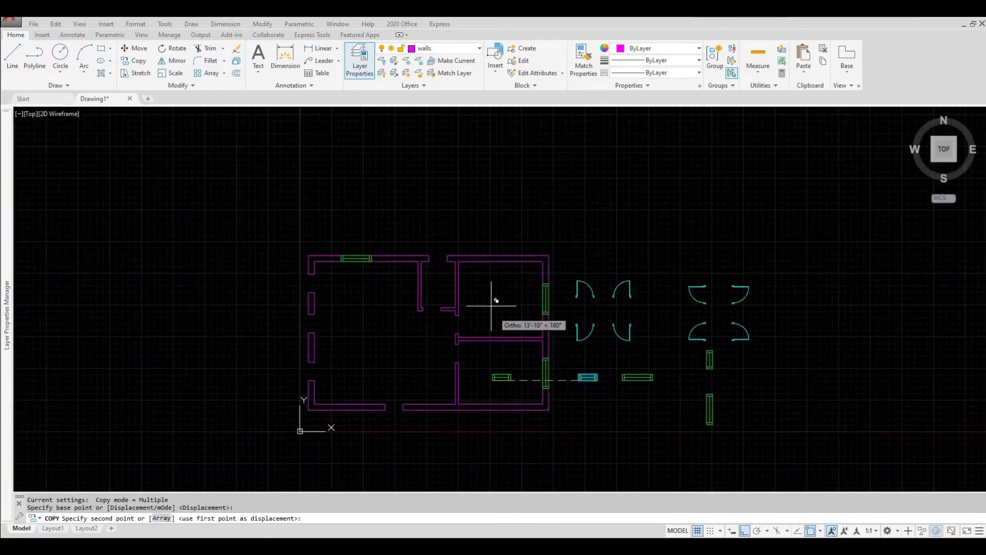
{"action": "scroll", "coordinate": [451, 265], "scroll_direction": "up", "scroll_amount": 2}
{"action": "scroll", "coordinate": [433, 259], "scroll_direction": "up", "scroll_amount": 2}
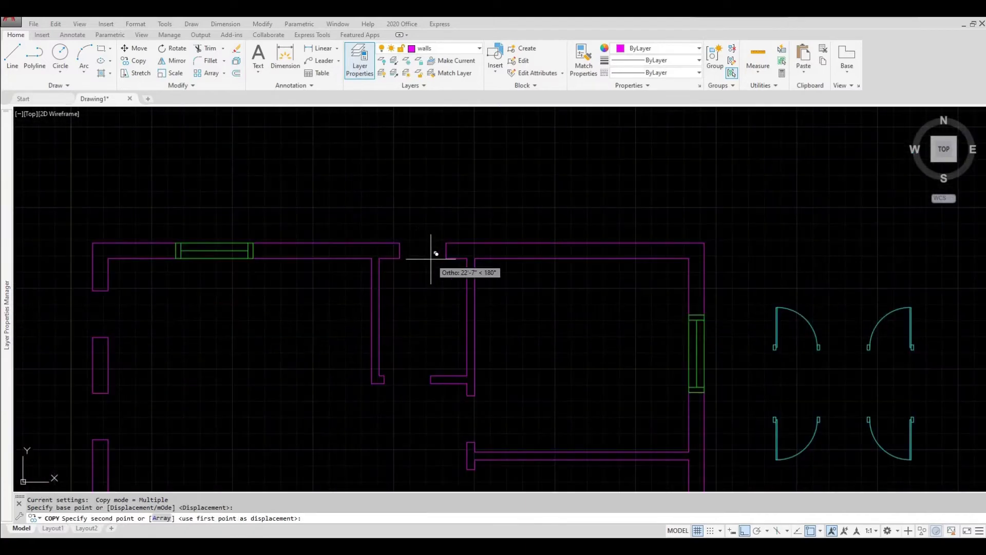
{"action": "left_click", "coordinate": [400, 258]}
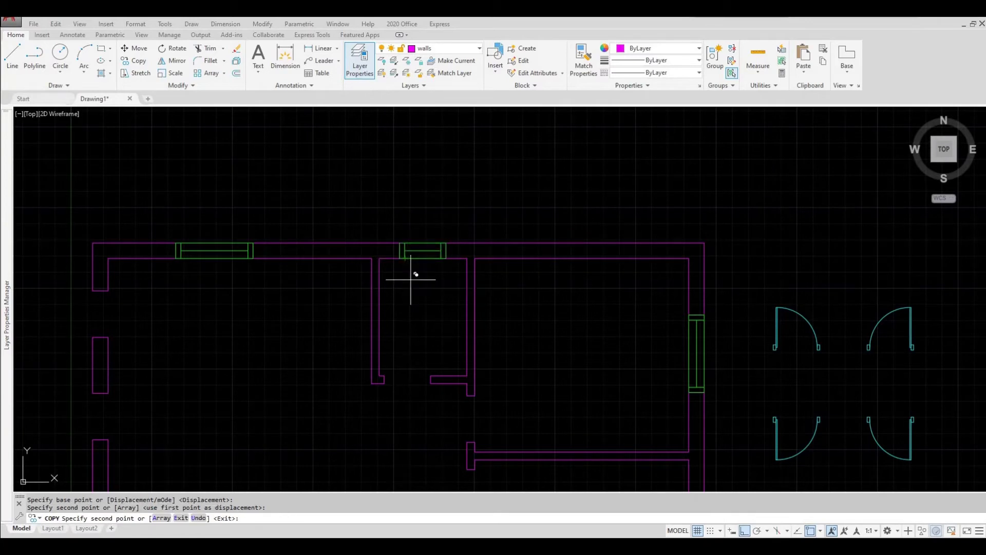
Place another copy of the short horizontal window in the bottom exterior wall's opening and end the Copy command.
{"action": "scroll", "coordinate": [415, 287], "scroll_direction": "down", "scroll_amount": 2}
{"action": "middle_click_drag", "start_coordinate": [418, 331], "coordinate": [429, 251]}
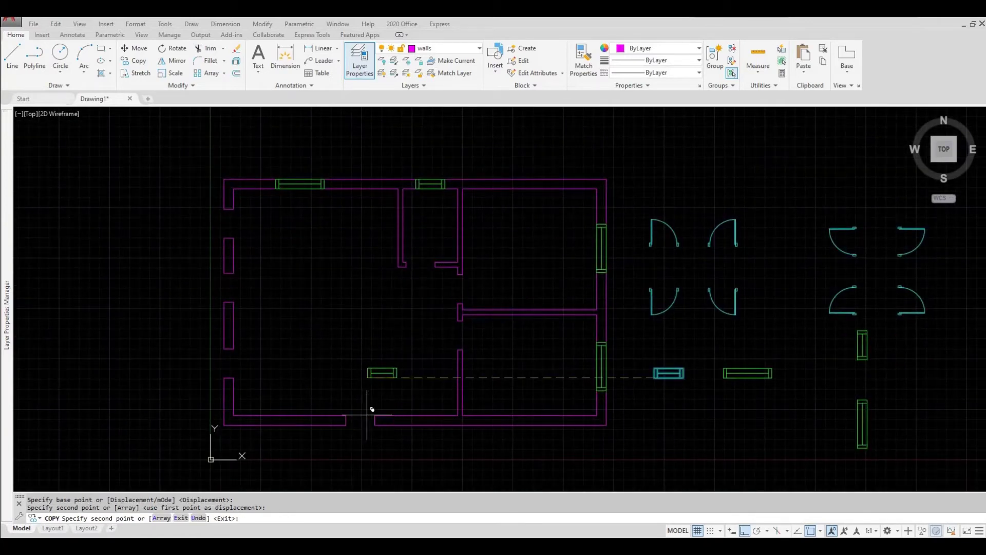
{"action": "left_click", "coordinate": [352, 419]}
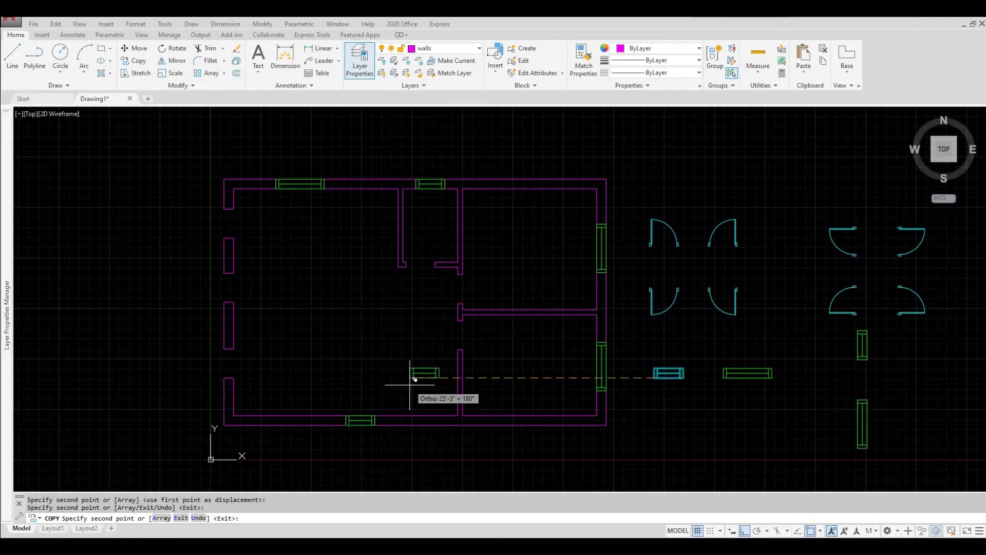
{"action": "key", "text": "Escape"}
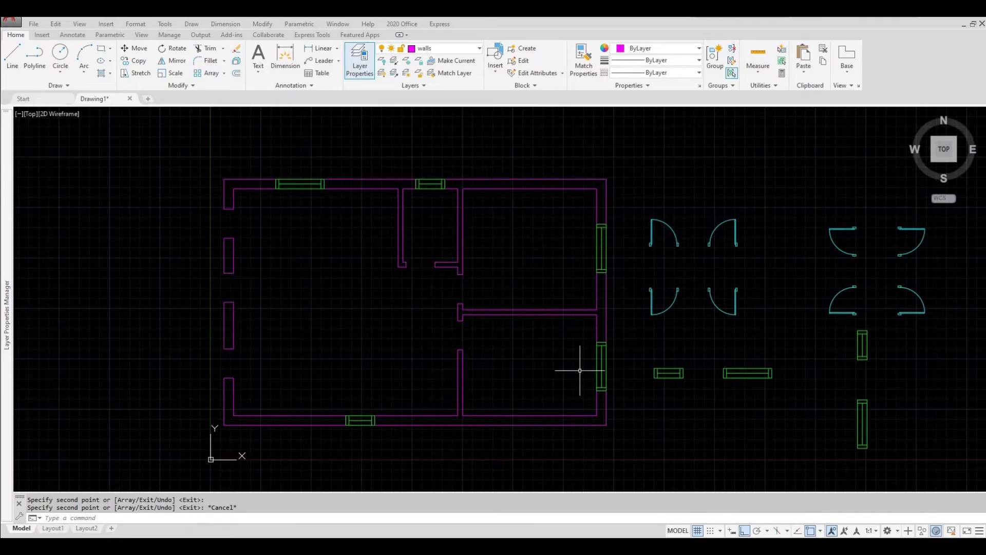
Copy the short vertical window block by its upper-left corner into the upper opening of the left exterior wall.
{"action": "left_click", "coordinate": [879, 372]}
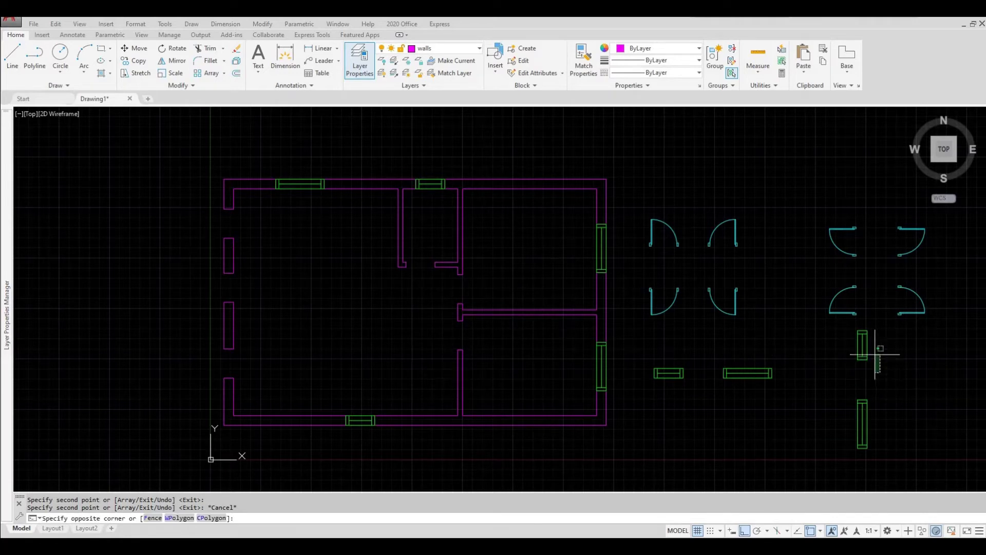
{"action": "left_click", "coordinate": [849, 324]}
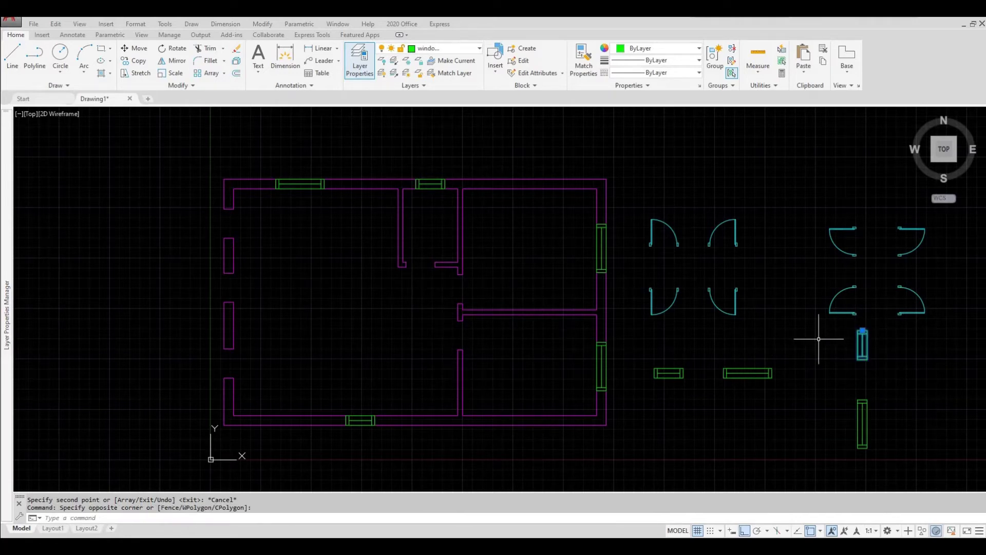
{"action": "type", "text": "c"}
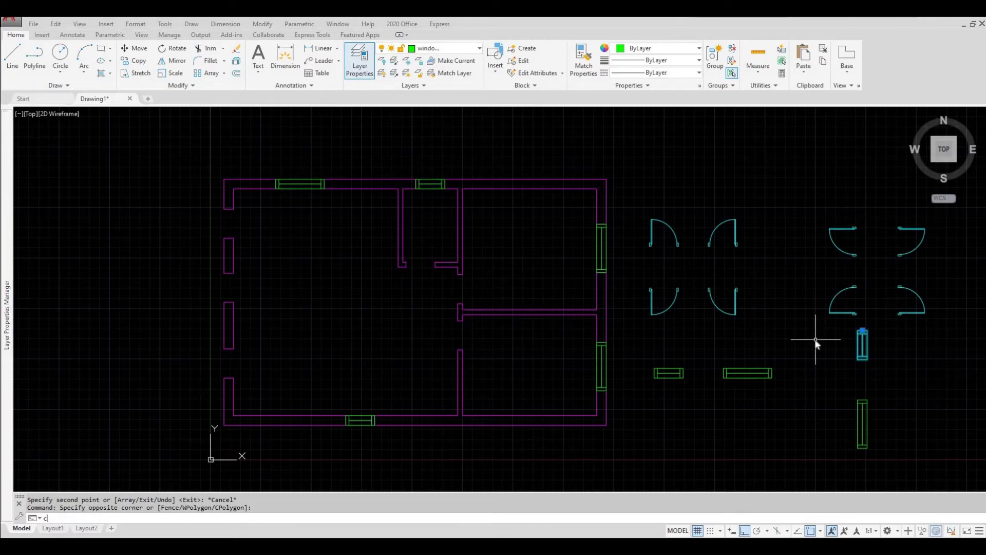
{"action": "type", "text": "o"}
{"action": "key", "text": "Return"}
{"action": "scroll", "coordinate": [866, 329], "scroll_direction": "up", "scroll_amount": 2}
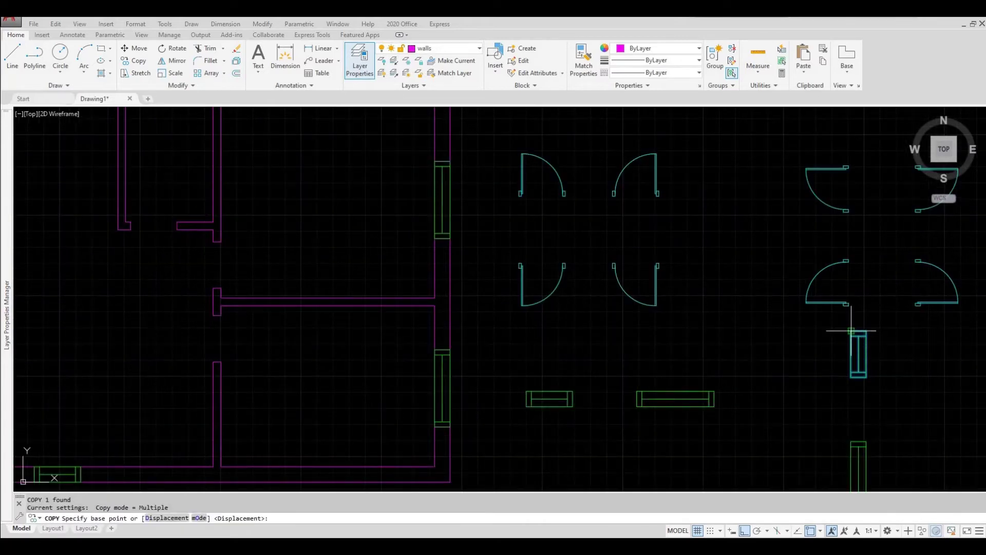
{"action": "left_click", "coordinate": [851, 330]}
{"action": "scroll", "coordinate": [847, 334], "scroll_direction": "down", "scroll_amount": 5}
{"action": "scroll", "coordinate": [455, 256], "scroll_direction": "up", "scroll_amount": 4}
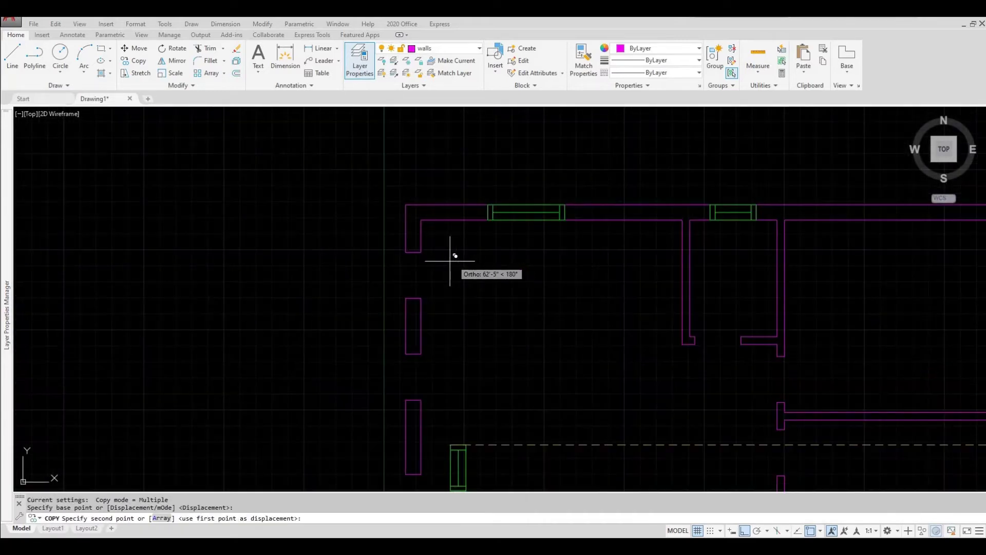
{"action": "left_click", "coordinate": [405, 252]}
Place another copy of the short vertical window in the left exterior wall's lower opening and end the Copy command.
{"action": "middle_click_drag", "start_coordinate": [440, 324], "coordinate": [471, 207]}
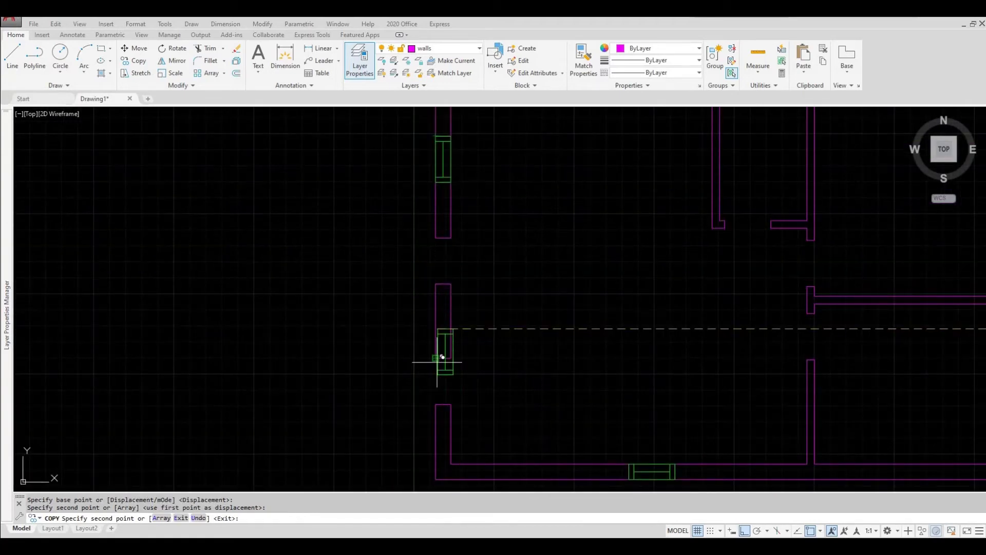
{"action": "left_click", "coordinate": [442, 356]}
{"action": "scroll", "coordinate": [429, 357], "scroll_direction": "down", "scroll_amount": 5}
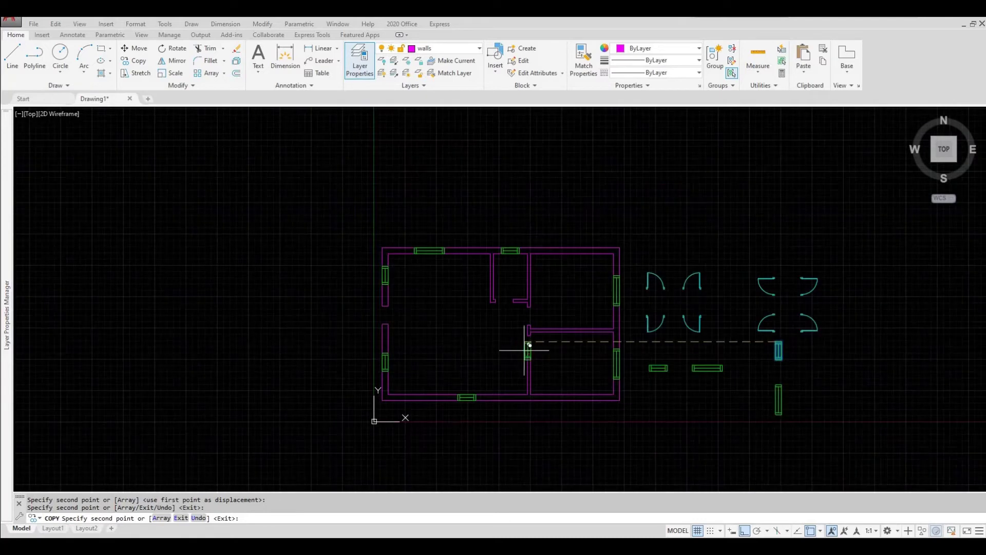
{"action": "scroll", "coordinate": [529, 346], "scroll_direction": "up", "scroll_amount": 3}
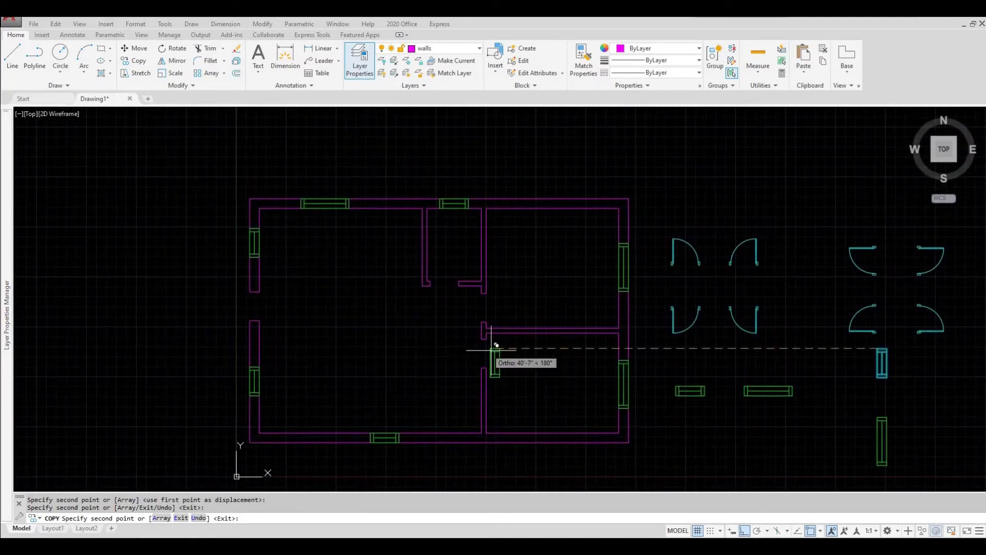
{"action": "key", "text": "Escape"}
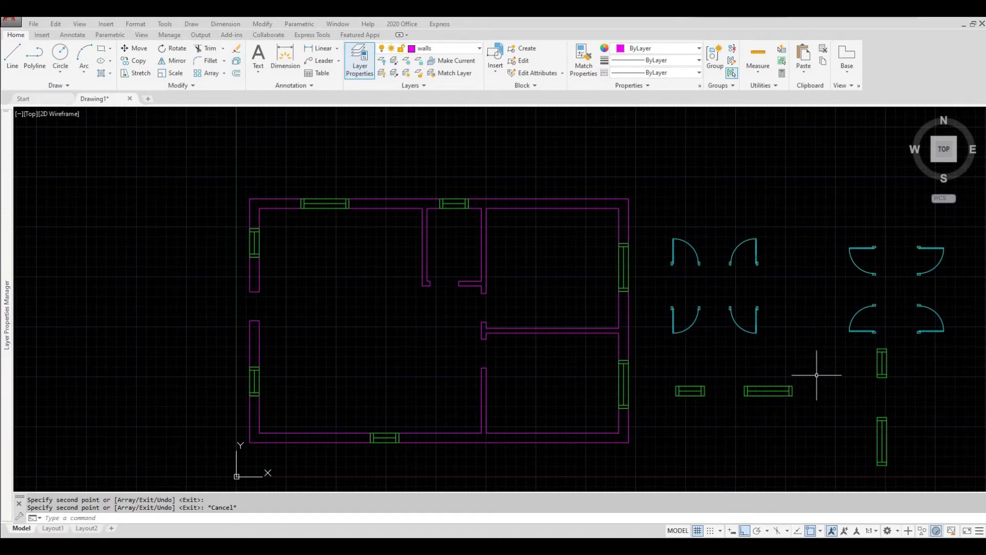
Copy the lower-right door block by the midpoint of its lower jamb's outer edge into the upper-right room's doorway, at the midpoint of the opening's lower edge.
{"action": "middle_click_drag", "start_coordinate": [816, 378], "coordinate": [744, 394]}
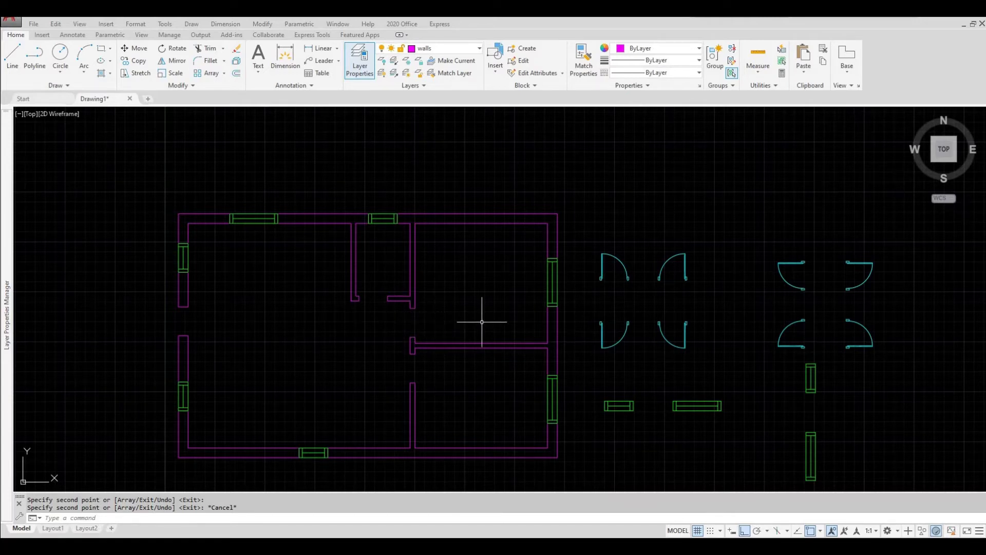
{"action": "left_click", "coordinate": [889, 373]}
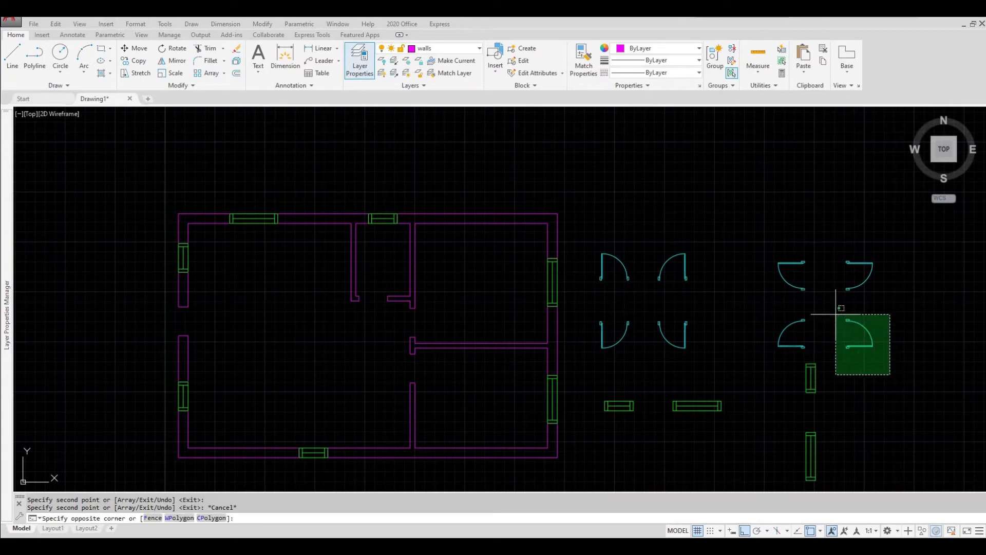
{"action": "left_click", "coordinate": [843, 332]}
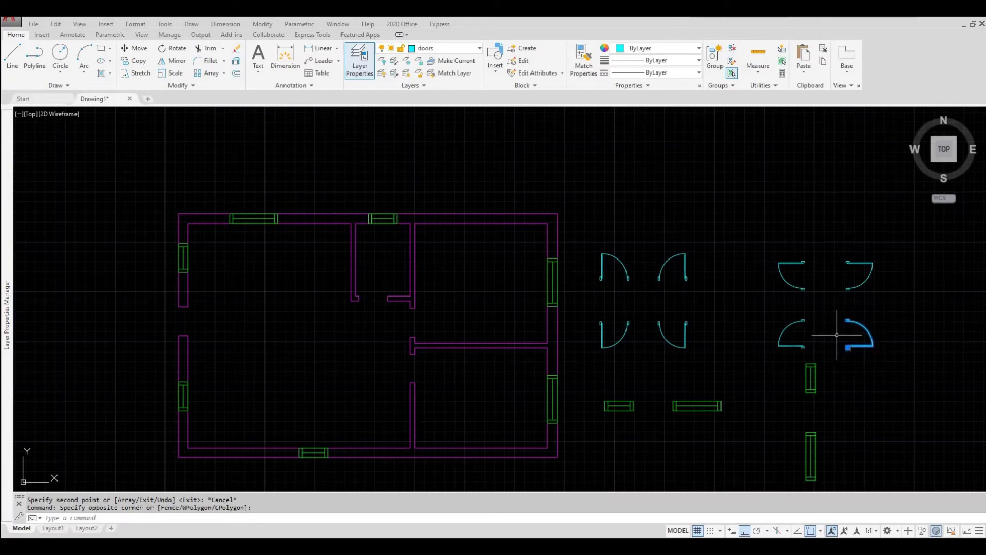
{"action": "type", "text": "co"}
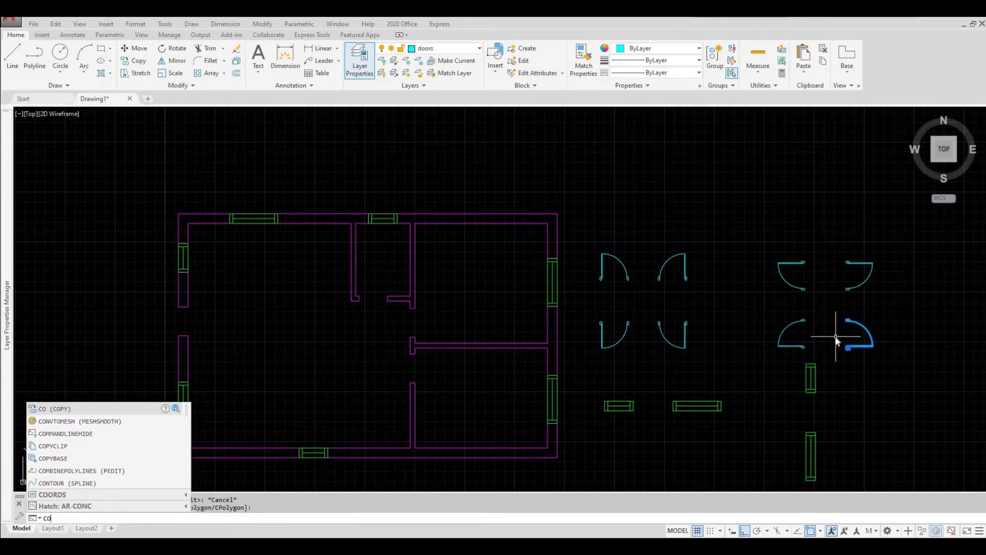
{"action": "key", "text": "Return"}
{"action": "scroll", "coordinate": [846, 346], "scroll_direction": "up", "scroll_amount": 8}
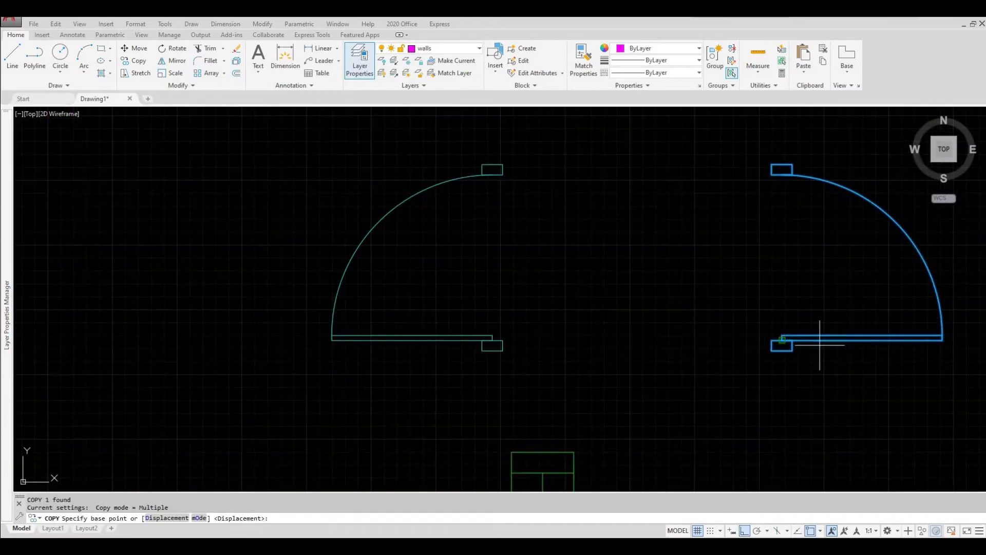
{"action": "left_click", "coordinate": [781, 350]}
{"action": "scroll", "coordinate": [766, 343], "scroll_direction": "down", "scroll_amount": 4}
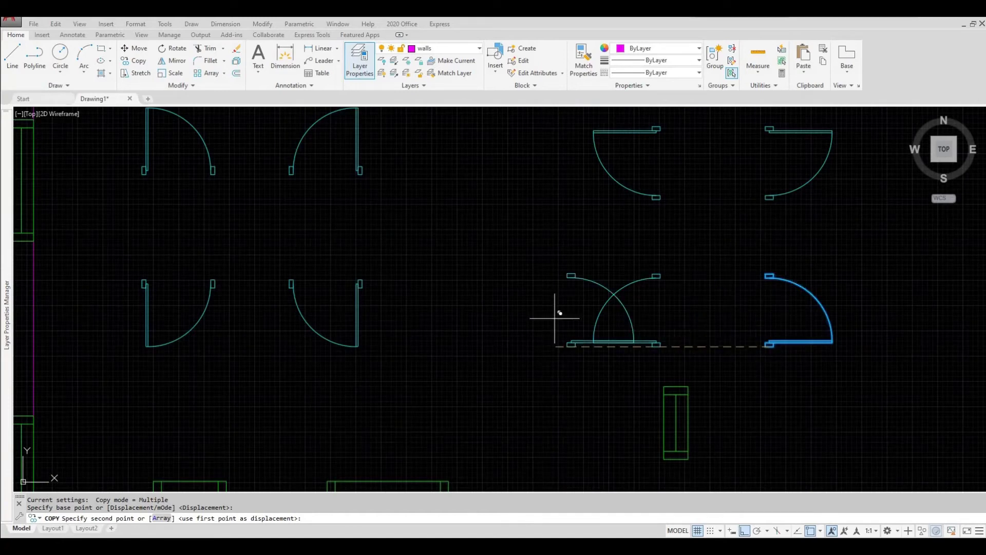
{"action": "middle_click_drag", "start_coordinate": [436, 316], "coordinate": [722, 359]}
{"action": "middle_click_drag", "start_coordinate": [355, 305], "coordinate": [685, 369]}
{"action": "scroll", "coordinate": [684, 368], "scroll_direction": "down", "scroll_amount": 2}
{"action": "scroll", "coordinate": [435, 383], "scroll_direction": "up", "scroll_amount": 2}
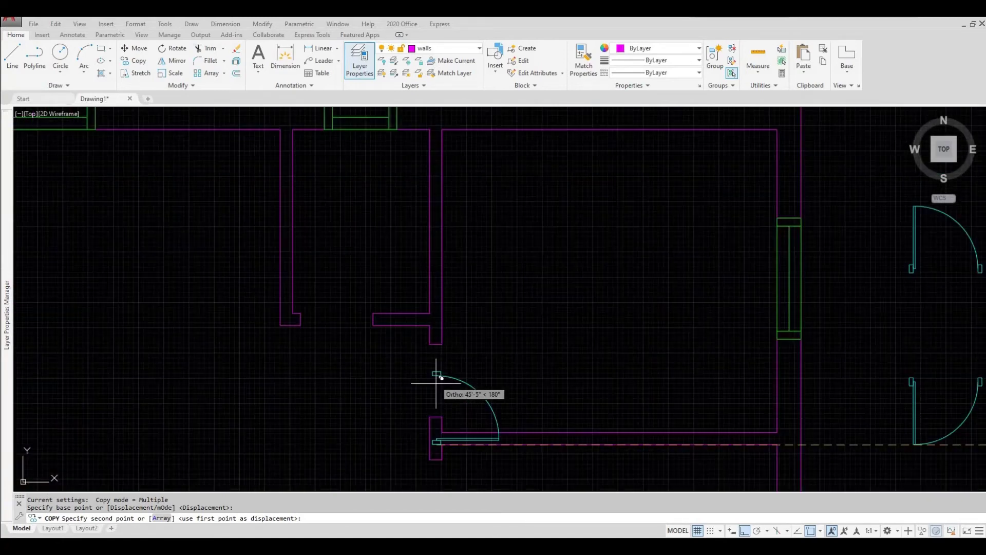
{"action": "scroll", "coordinate": [436, 383], "scroll_direction": "up", "scroll_amount": 2}
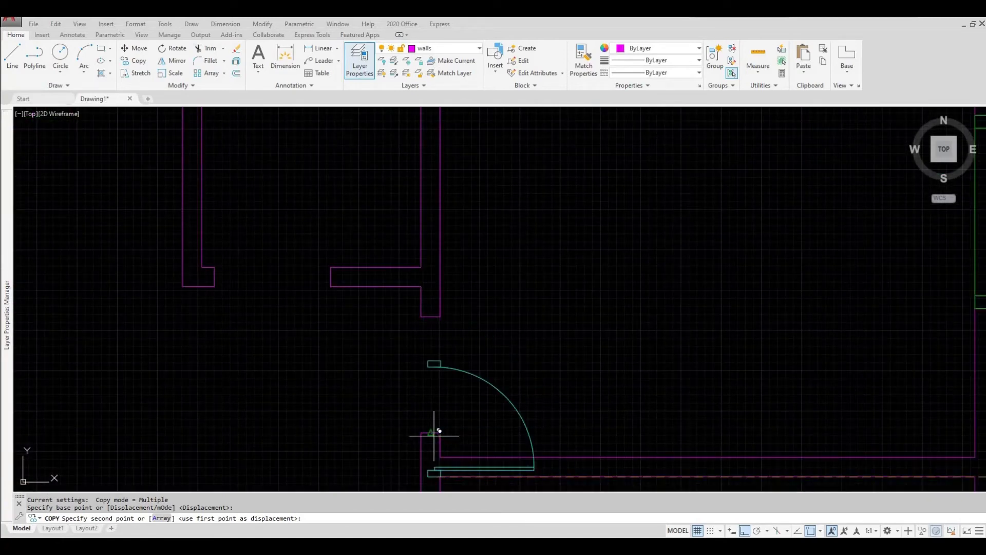
{"action": "left_click", "coordinate": [433, 435]}
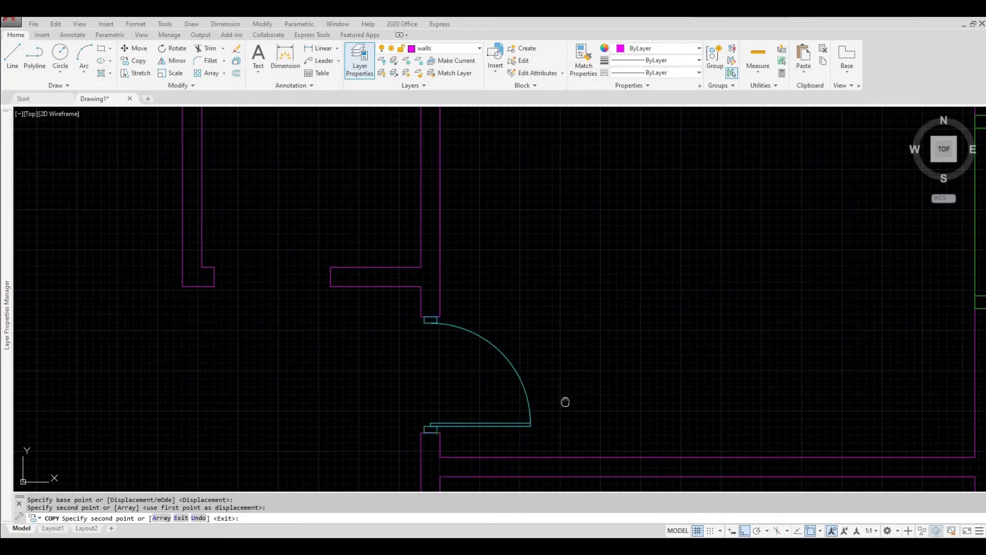
{"action": "scroll", "coordinate": [564, 393], "scroll_direction": "down", "scroll_amount": 2}
{"action": "scroll", "coordinate": [564, 393], "scroll_direction": "down", "scroll_amount": 2}
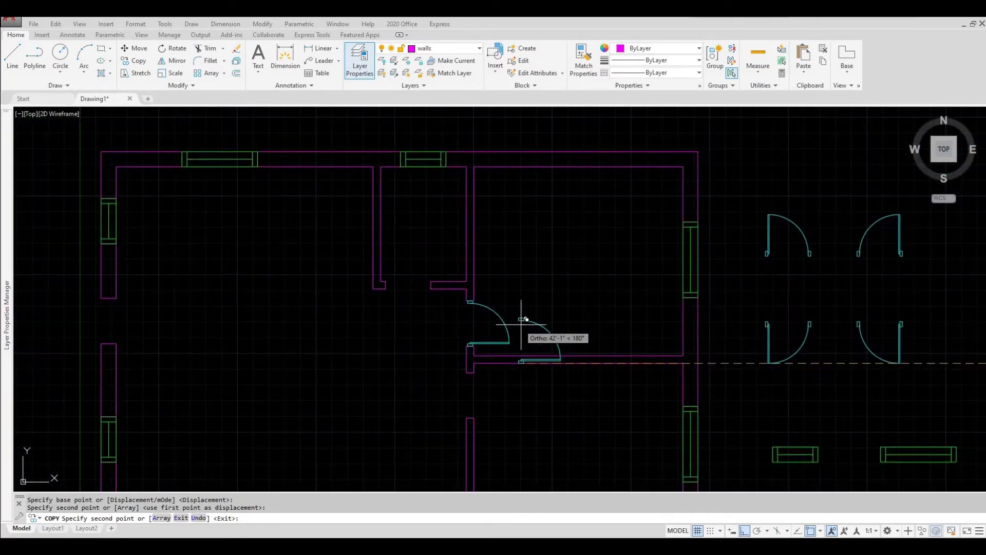
{"action": "key", "text": "Escape"}
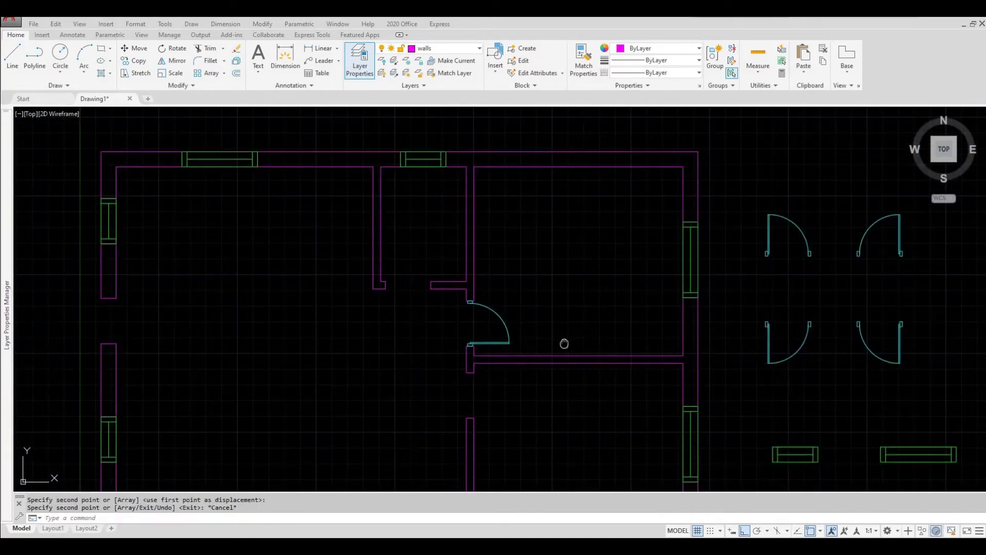
Copy the right-hand door block that swings downward by its upper jamb's outer midpoint to the upper edge of the lower-right room's doorway.
{"action": "scroll", "coordinate": [563, 343], "scroll_direction": "down", "scroll_amount": 2}
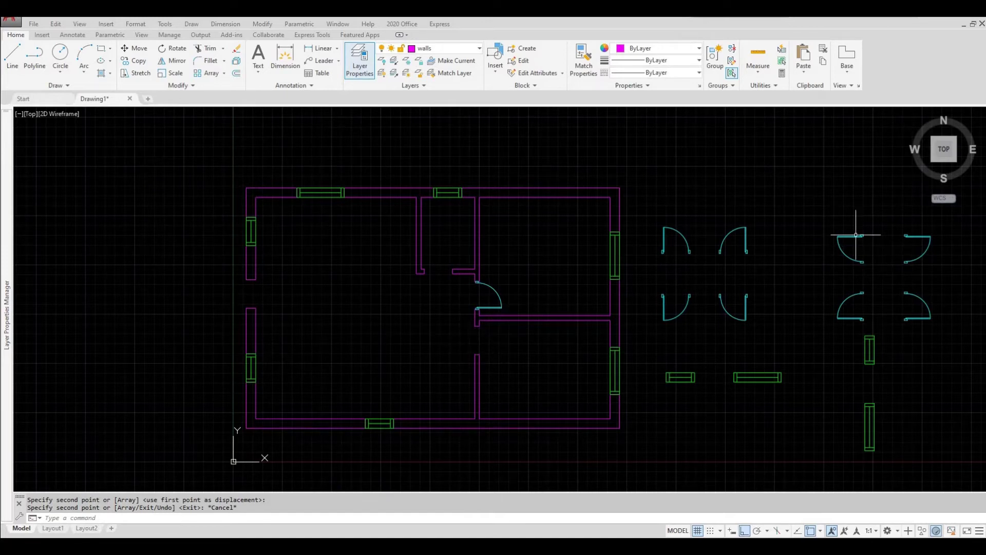
{"action": "left_click", "coordinate": [935, 264]}
{"action": "left_click", "coordinate": [899, 204]}
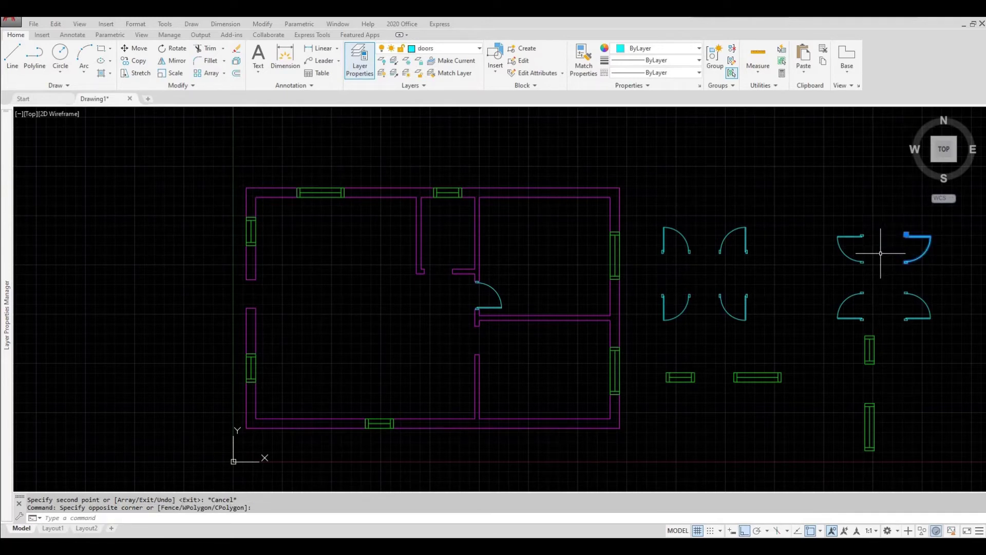
{"action": "left_click", "coordinate": [138, 65]}
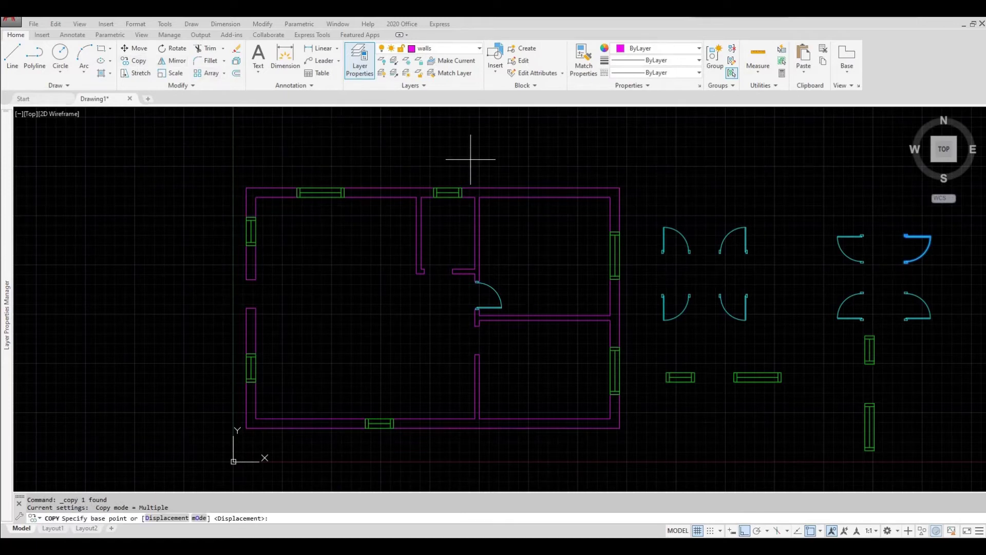
{"action": "middle_click_drag", "start_coordinate": [744, 256], "coordinate": [575, 269]}
{"action": "scroll", "coordinate": [731, 245], "scroll_direction": "up", "scroll_amount": 10}
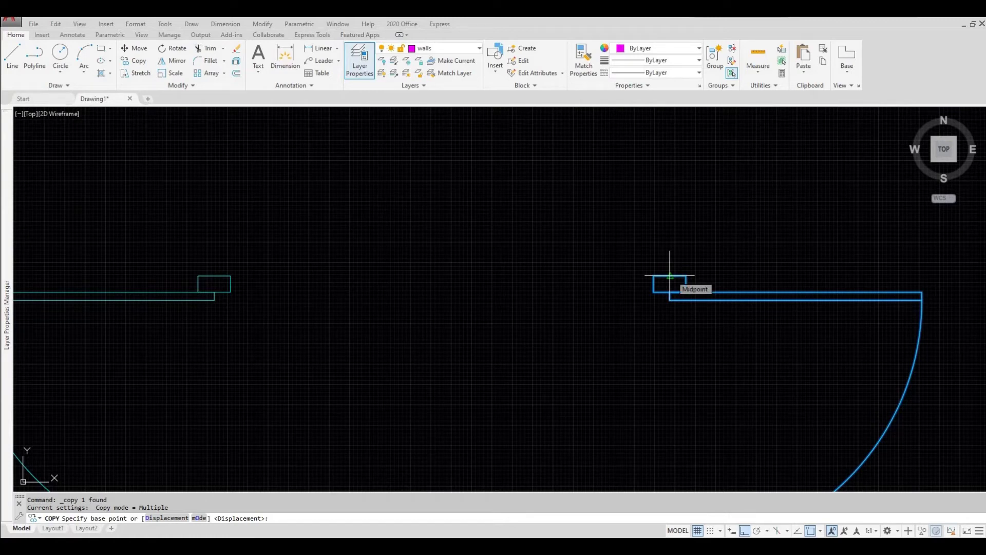
{"action": "left_click", "coordinate": [670, 276]}
{"action": "scroll", "coordinate": [578, 280], "scroll_direction": "down", "scroll_amount": 8}
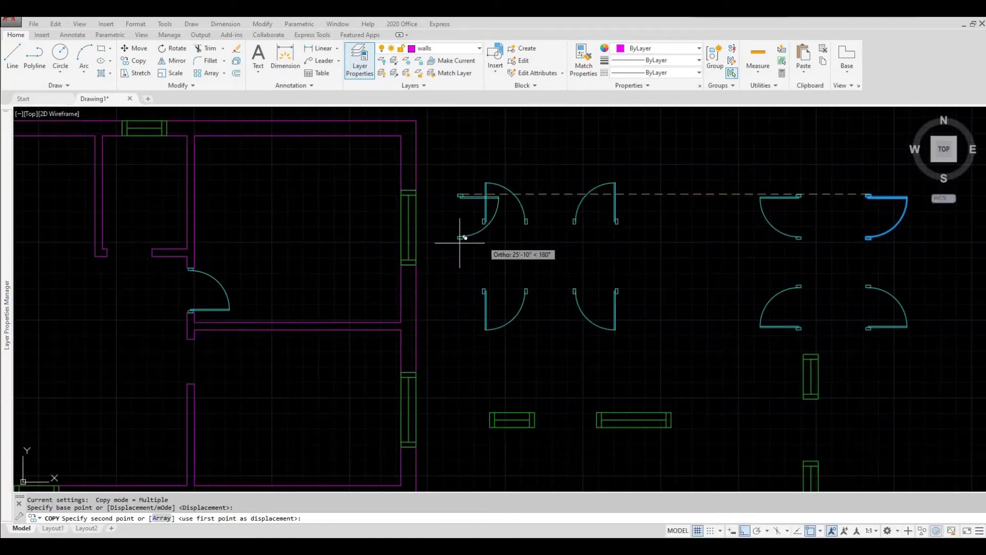
{"action": "middle_click_drag", "start_coordinate": [464, 238], "coordinate": [489, 246]}
{"action": "scroll", "coordinate": [397, 282], "scroll_direction": "up", "scroll_amount": 5}
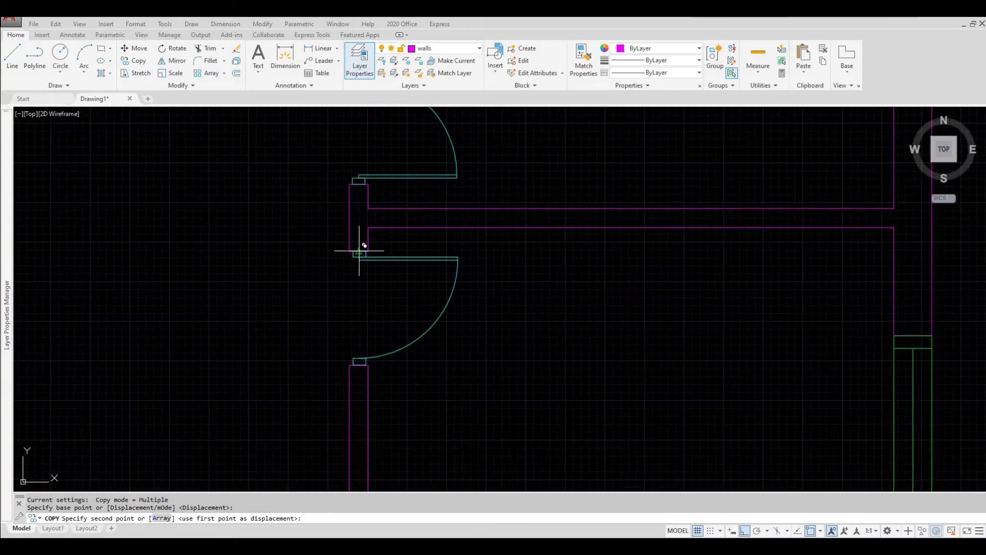
{"action": "left_click", "coordinate": [359, 251]}
{"action": "scroll", "coordinate": [480, 257], "scroll_direction": "down", "scroll_amount": 4}
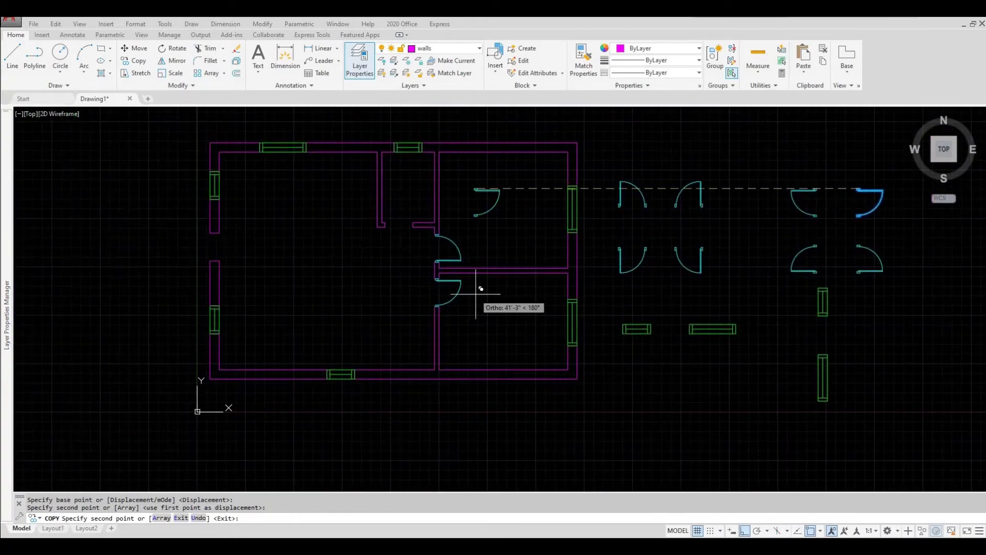
{"action": "middle_click_drag", "start_coordinate": [507, 290], "coordinate": [506, 299]}
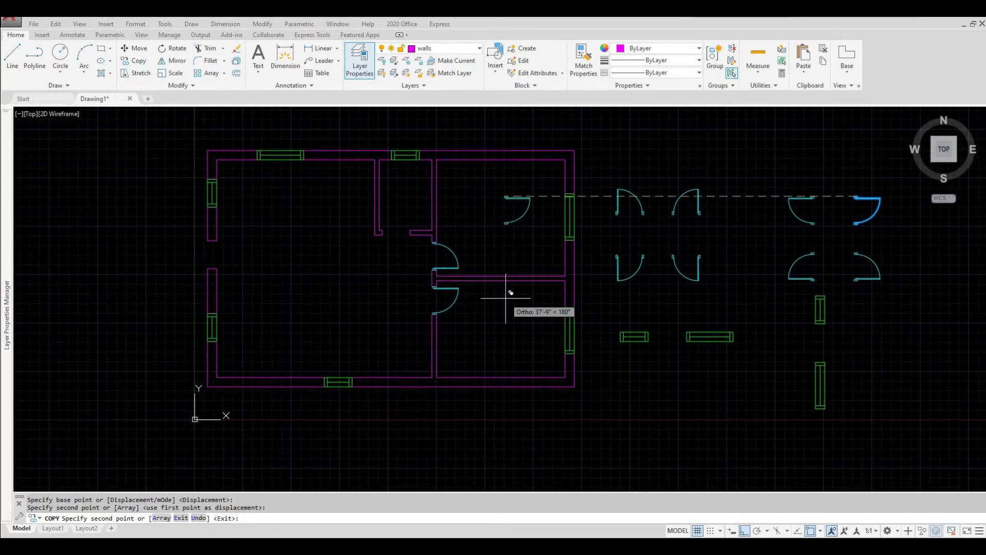
{"action": "key", "text": "Escape"}
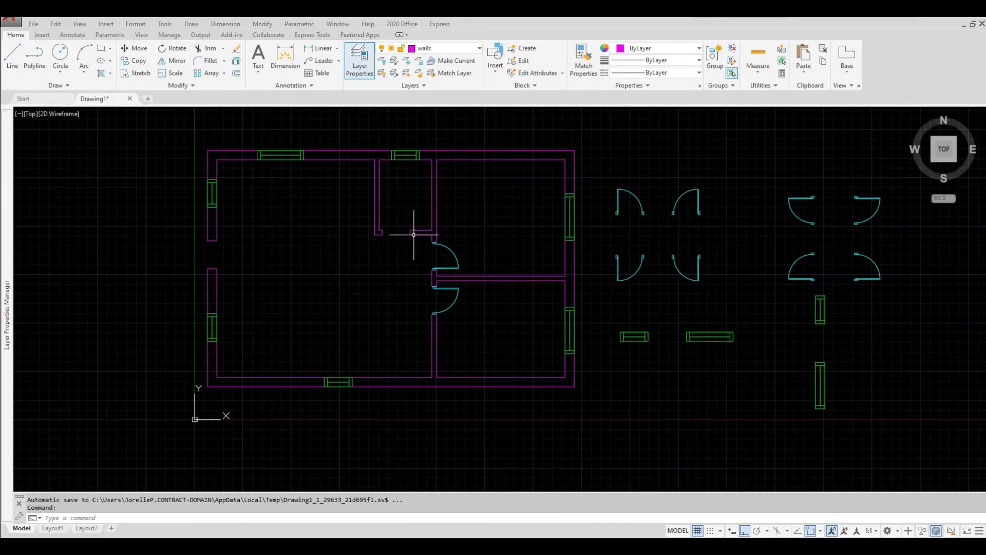
Copy the upper-left door block by its left jamb's outer midpoint to the left edge of the small upper room's doorway.
{"action": "left_click", "coordinate": [655, 230]}
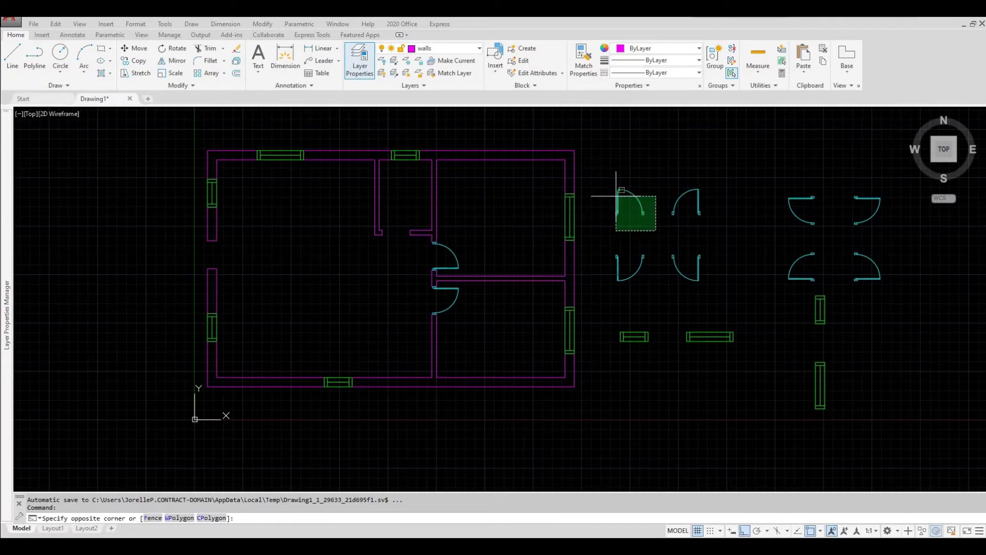
{"action": "left_click", "coordinate": [606, 175]}
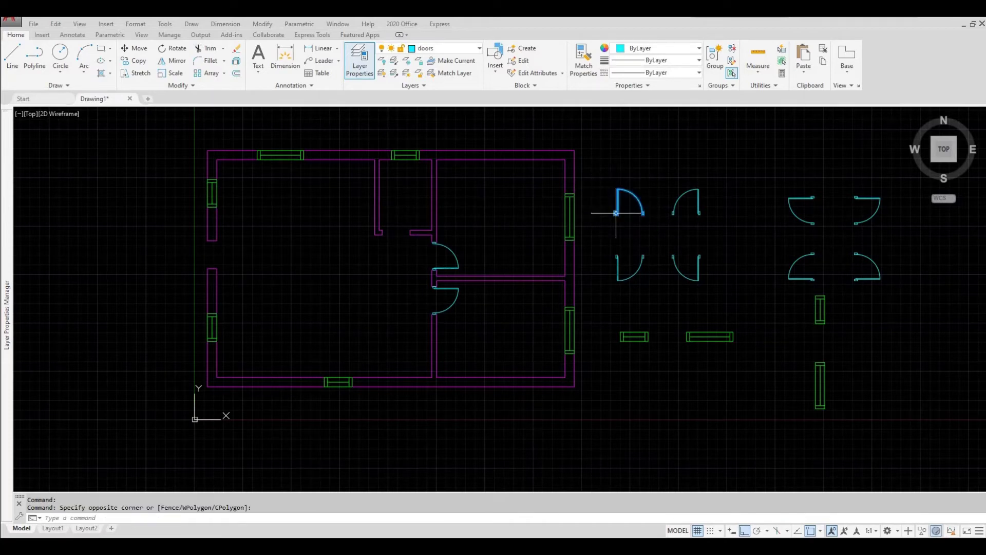
{"action": "type", "text": "c"}
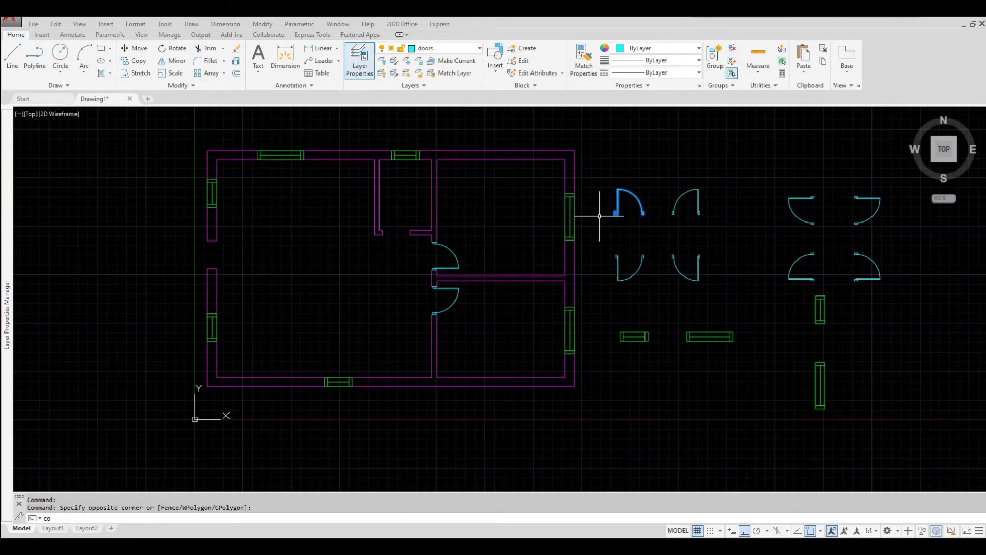
{"action": "type", "text": "o"}
{"action": "key", "text": "Return"}
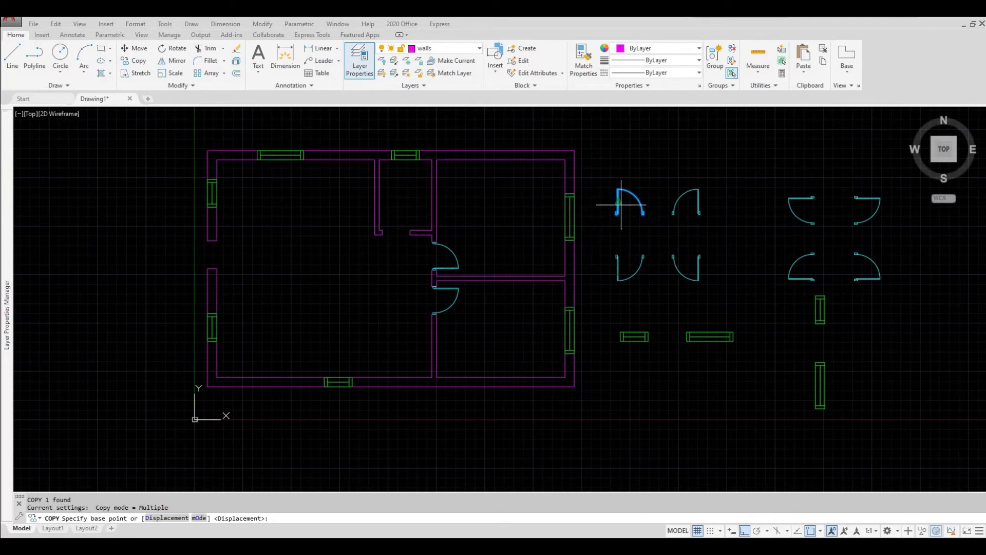
{"action": "scroll", "coordinate": [621, 205], "scroll_direction": "up", "scroll_amount": 8}
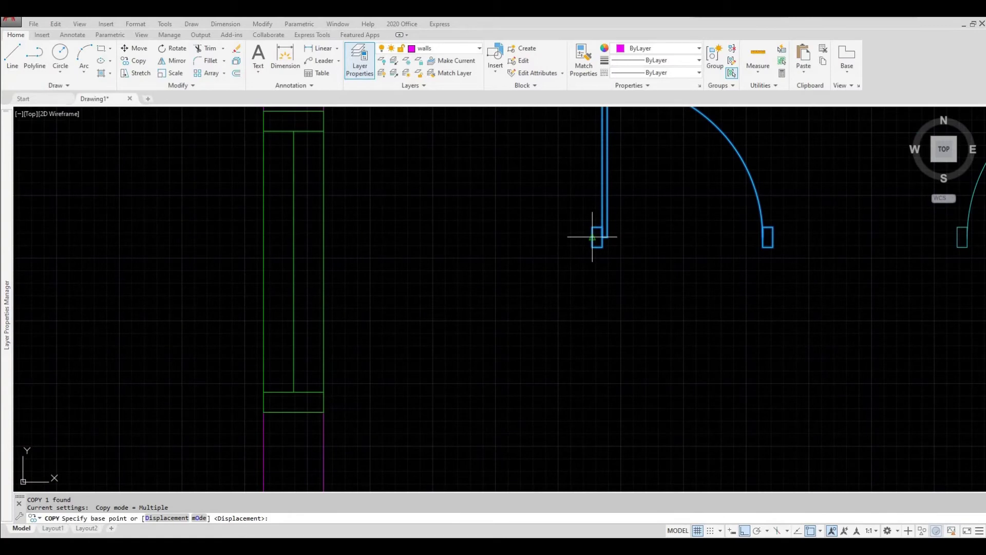
{"action": "left_click", "coordinate": [592, 237]}
{"action": "scroll", "coordinate": [576, 226], "scroll_direction": "down", "scroll_amount": 6}
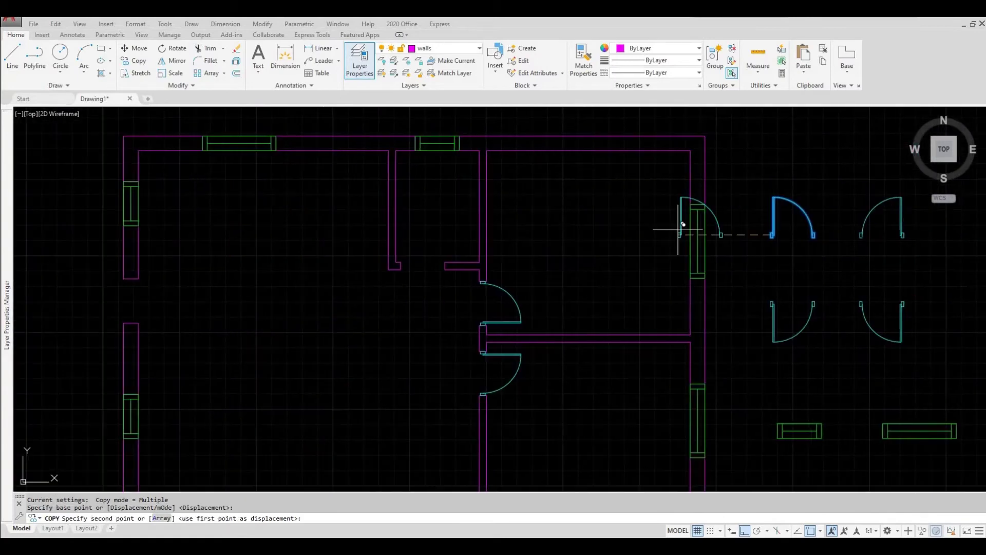
{"action": "scroll", "coordinate": [446, 260], "scroll_direction": "up", "scroll_amount": 6}
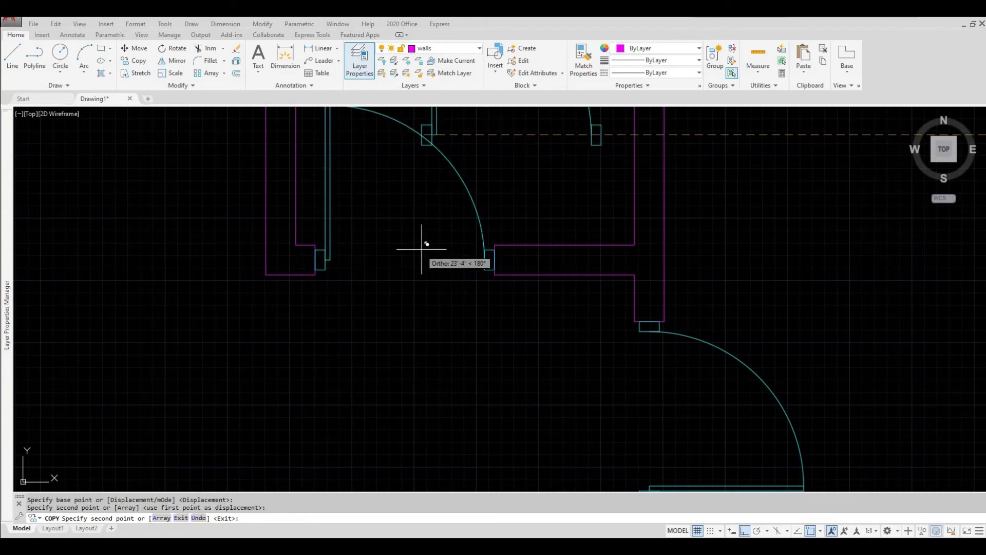
{"action": "scroll", "coordinate": [467, 249], "scroll_direction": "down", "scroll_amount": 8}
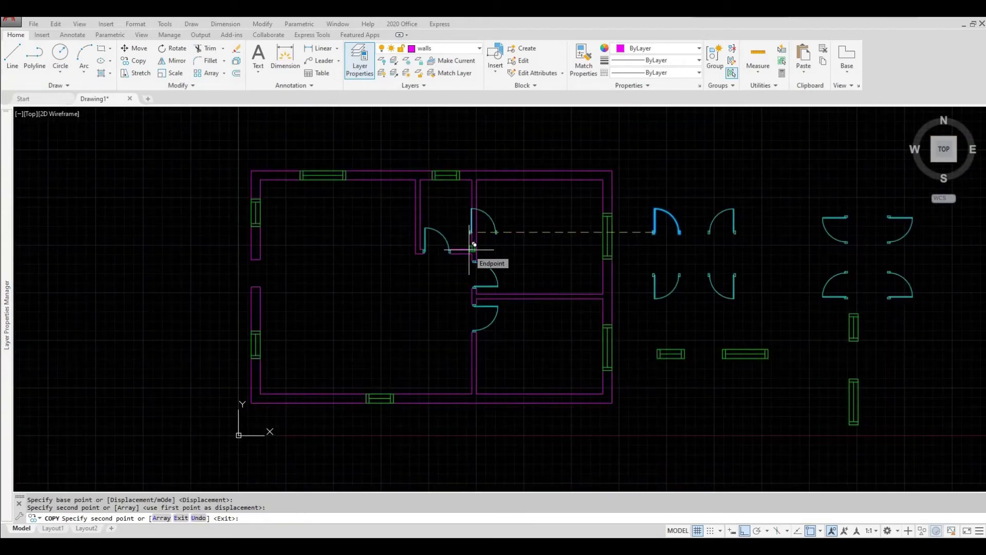
{"action": "key", "text": "Escape"}
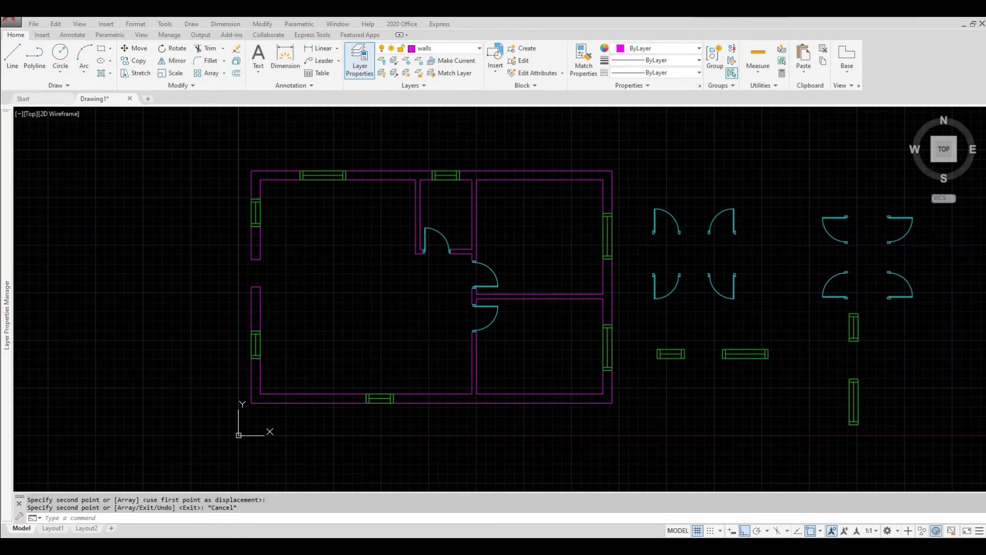
Copy the upper-right door block by its upper jamb's outer midpoint to the midpoint of the upper edge of the left exterior wall's door opening.
{"action": "left_click", "coordinate": [933, 254]}
{"action": "left_click", "coordinate": [882, 211]}
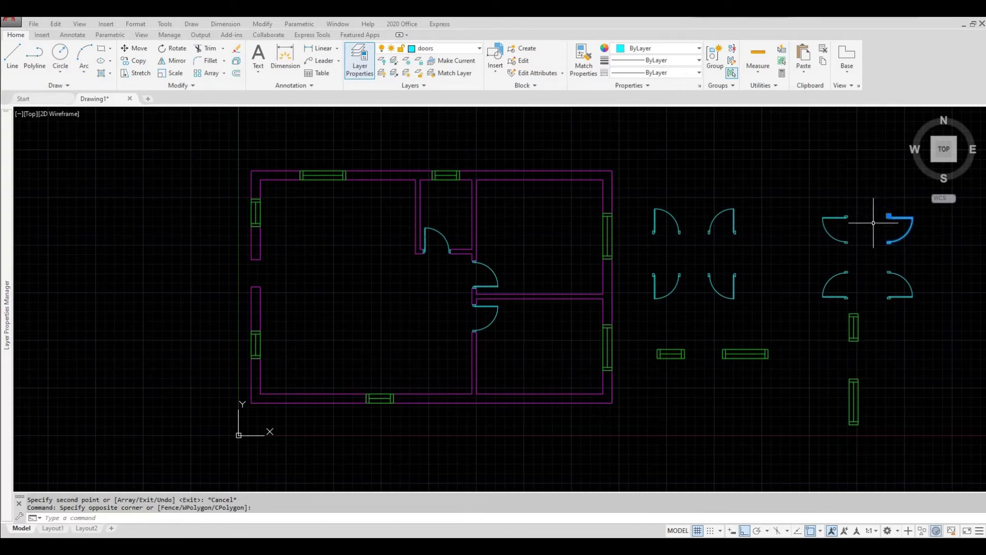
{"action": "type", "text": "co"}
{"action": "key", "text": "Return"}
{"action": "scroll", "coordinate": [873, 224], "scroll_direction": "up", "scroll_amount": 6}
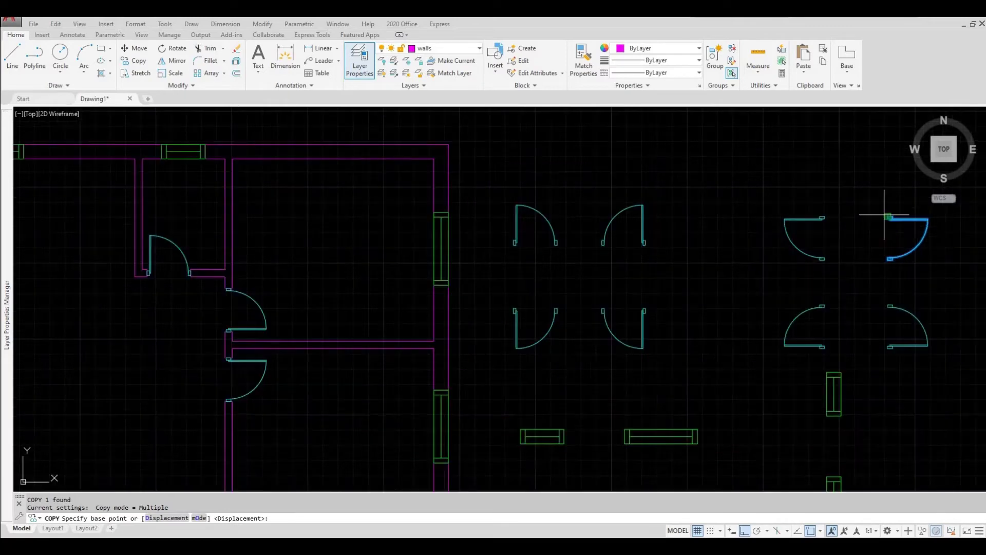
{"action": "left_click", "coordinate": [883, 236]}
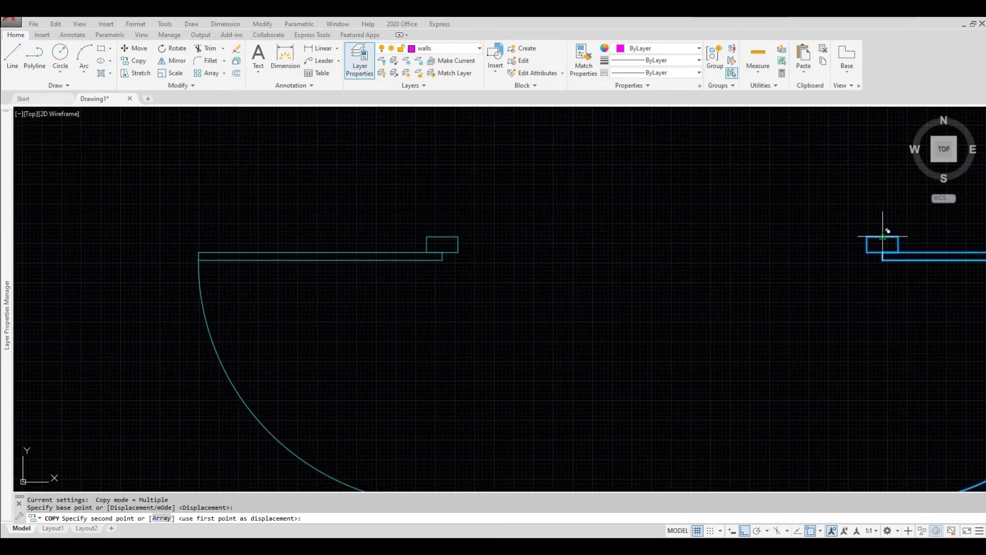
{"action": "scroll", "coordinate": [882, 226], "scroll_direction": "down", "scroll_amount": 5}
{"action": "middle_click_drag", "start_coordinate": [546, 293], "coordinate": [931, 293]}
{"action": "scroll", "coordinate": [931, 293], "scroll_direction": "down", "scroll_amount": 5}
{"action": "scroll", "coordinate": [441, 310], "scroll_direction": "up", "scroll_amount": 7}
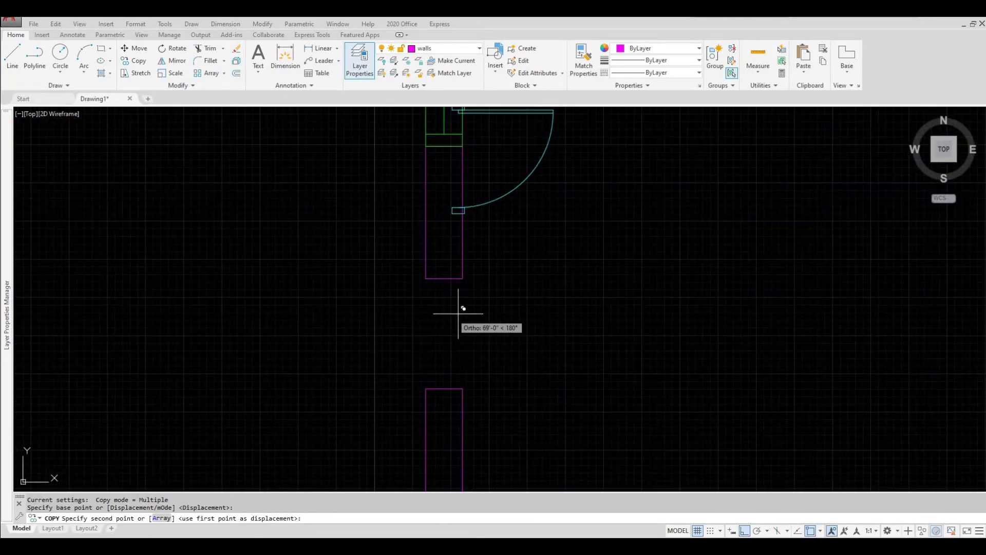
{"action": "left_click", "coordinate": [442, 271]}
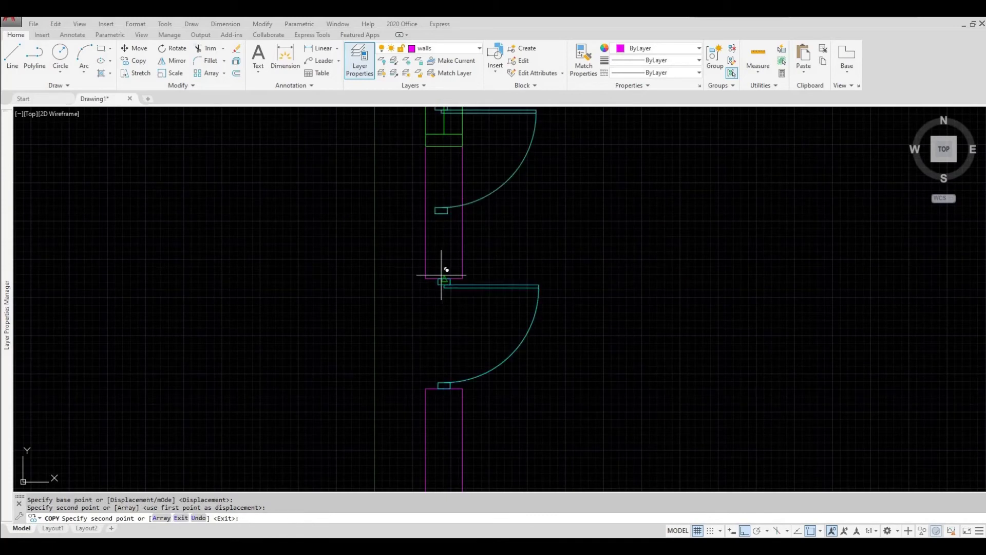
{"action": "scroll", "coordinate": [414, 279], "scroll_direction": "down", "scroll_amount": 5}
{"action": "middle_click_drag", "start_coordinate": [408, 283], "coordinate": [390, 287]}
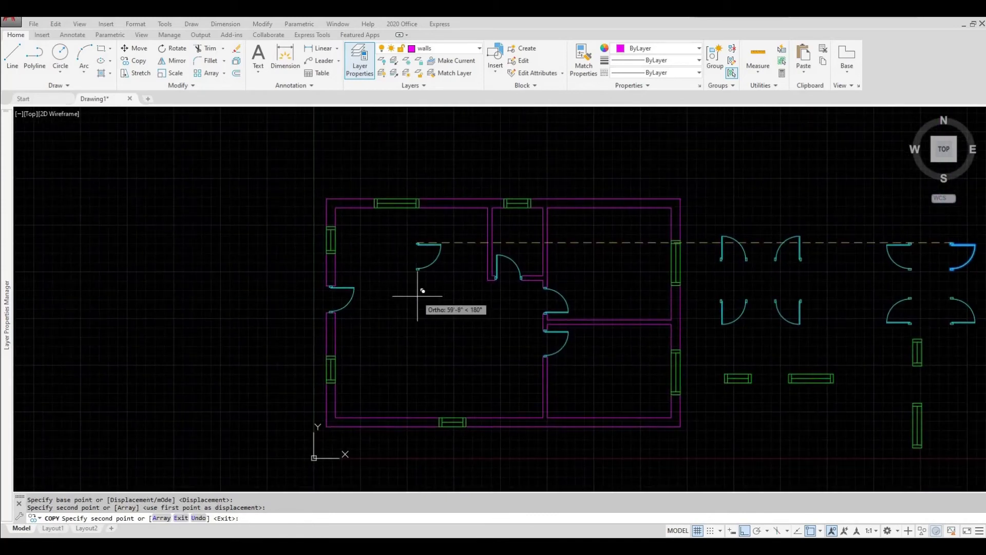
{"action": "key", "text": "Escape"}
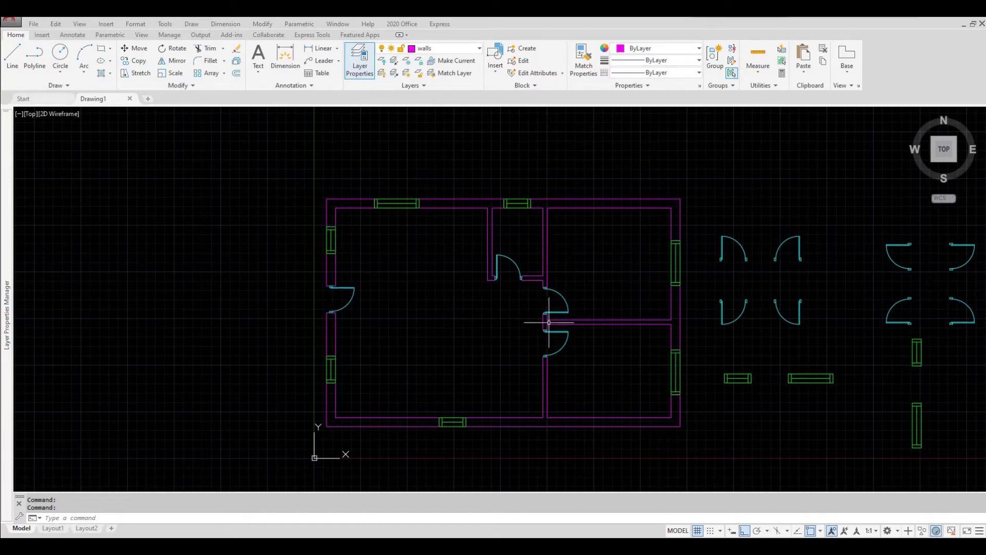
Erase all the spare door and window blocks beside the floor plan.
{"action": "middle_click_drag", "start_coordinate": [748, 353], "coordinate": [626, 338]}
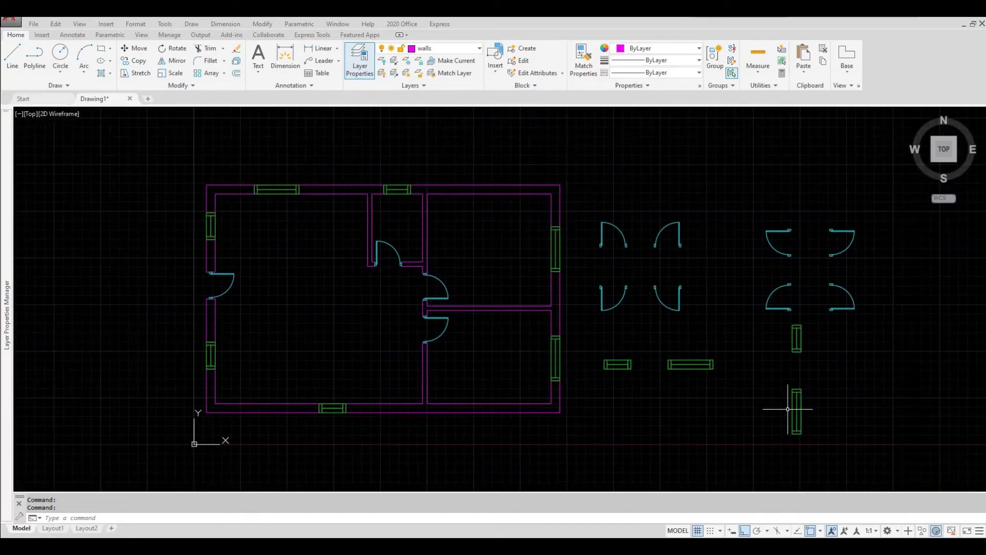
{"action": "left_click", "coordinate": [876, 444]}
{"action": "left_click", "coordinate": [587, 210]}
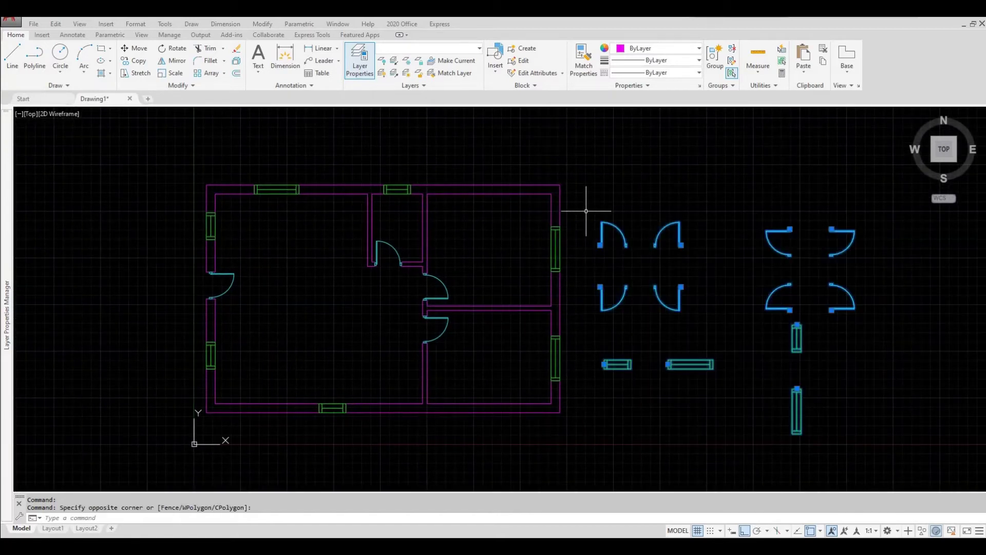
{"action": "left_click", "coordinate": [237, 49]}
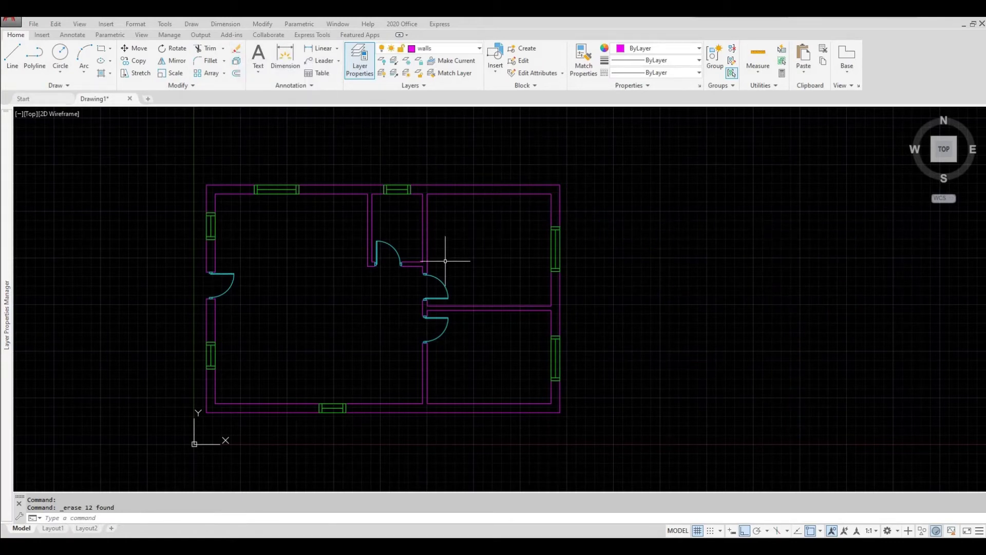
{"action": "scroll", "coordinate": [500, 275], "scroll_direction": "up", "scroll_amount": 3}
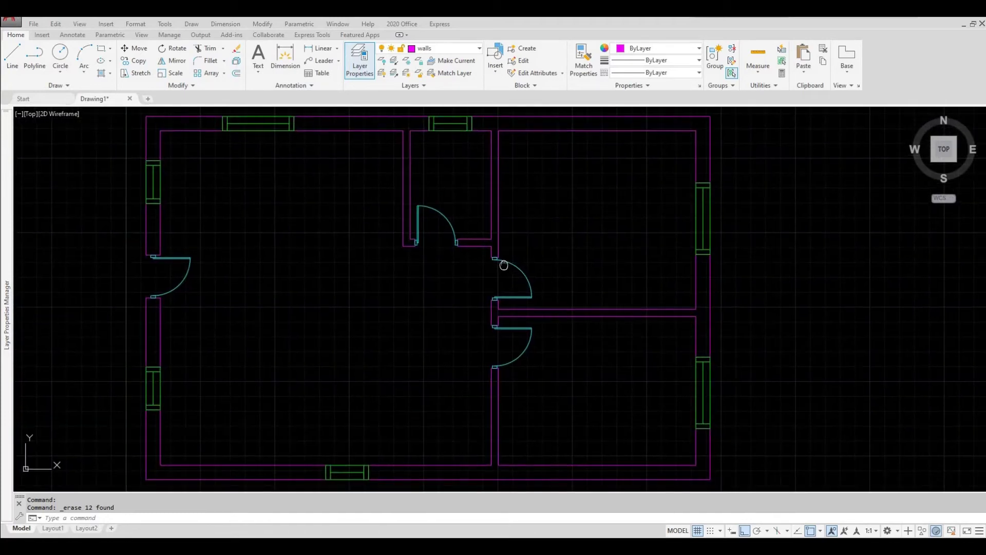
{"action": "scroll", "coordinate": [507, 267], "scroll_direction": "down", "scroll_amount": 2}
{"action": "middle_click_drag", "start_coordinate": [497, 270], "coordinate": [496, 274]}
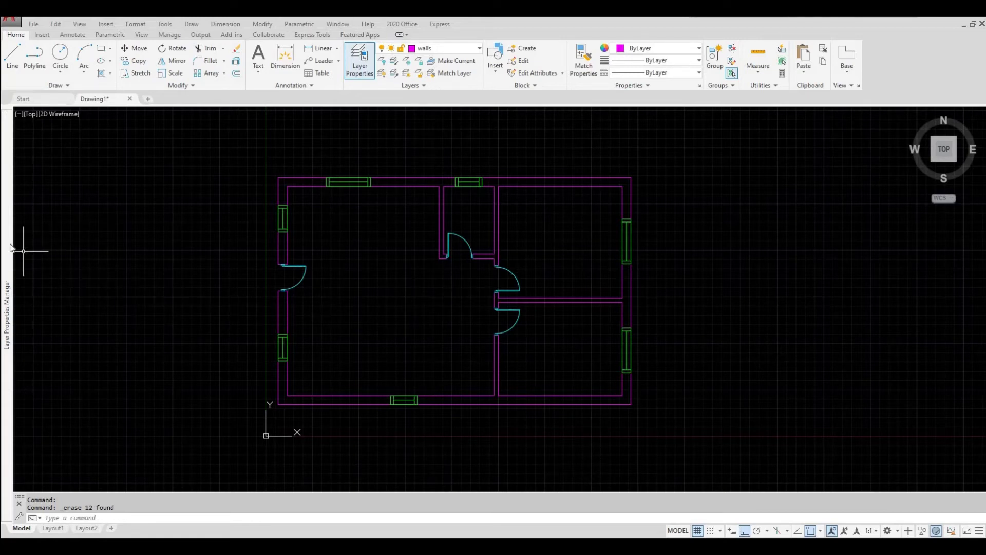
Create a new layer named furniture and set its color to blue.
{"action": "mouse_move", "coordinate": [10, 247]}
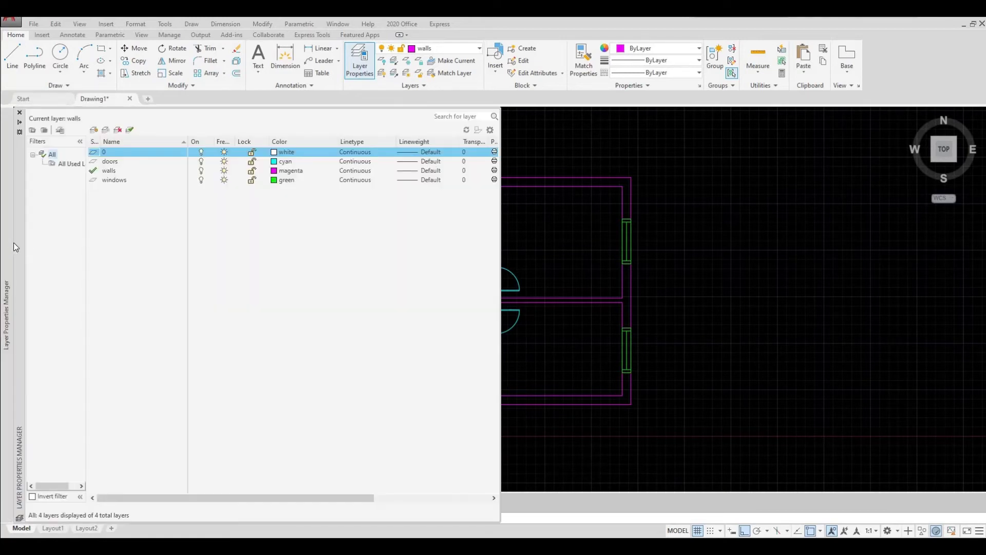
{"action": "left_click", "coordinate": [95, 130]}
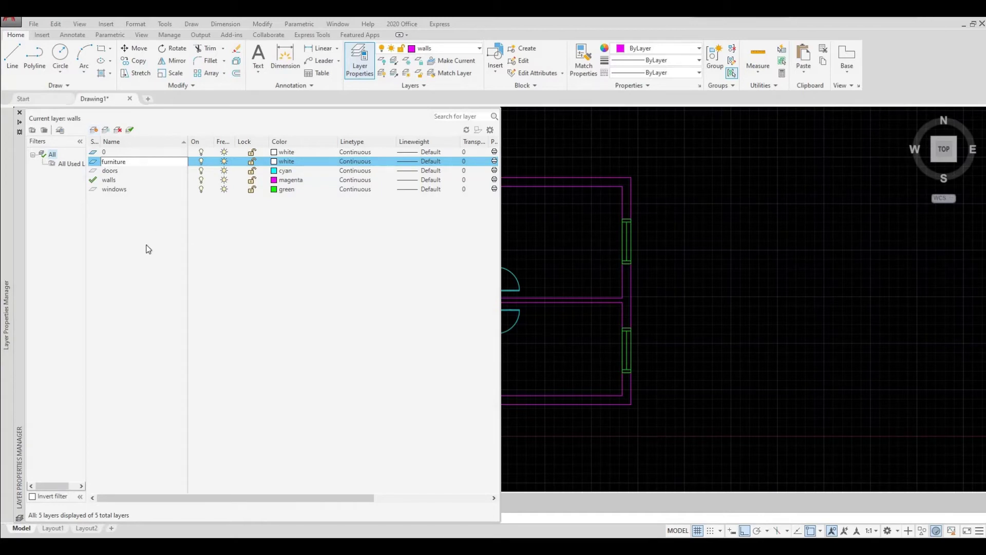
{"action": "key", "text": "Return"}
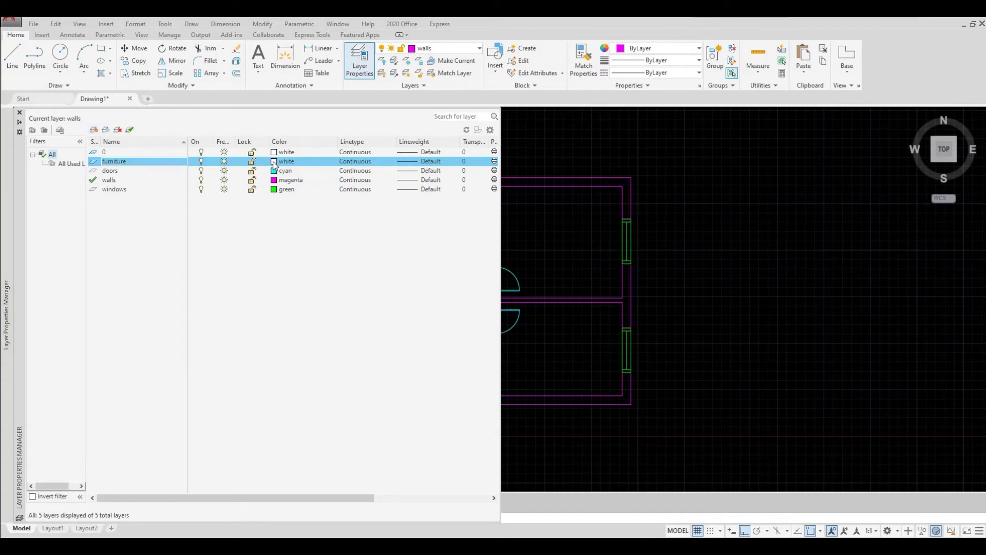
{"action": "left_click", "coordinate": [274, 161]}
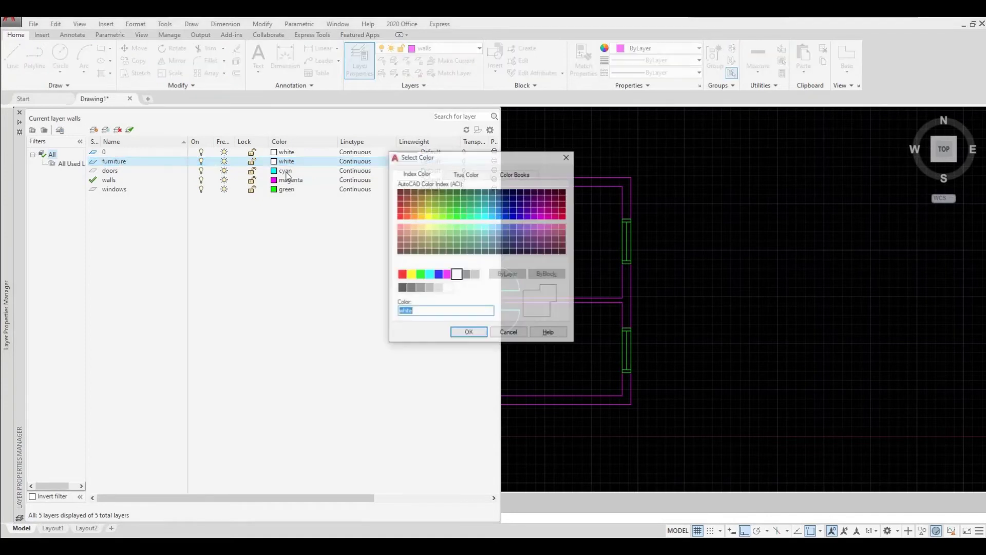
{"action": "left_click", "coordinate": [431, 275]}
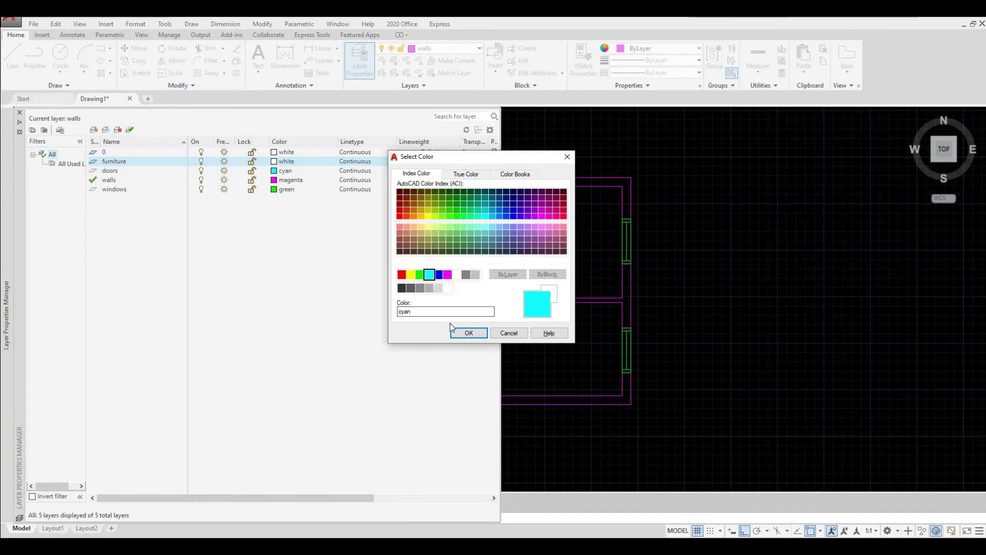
{"action": "left_click", "coordinate": [439, 276]}
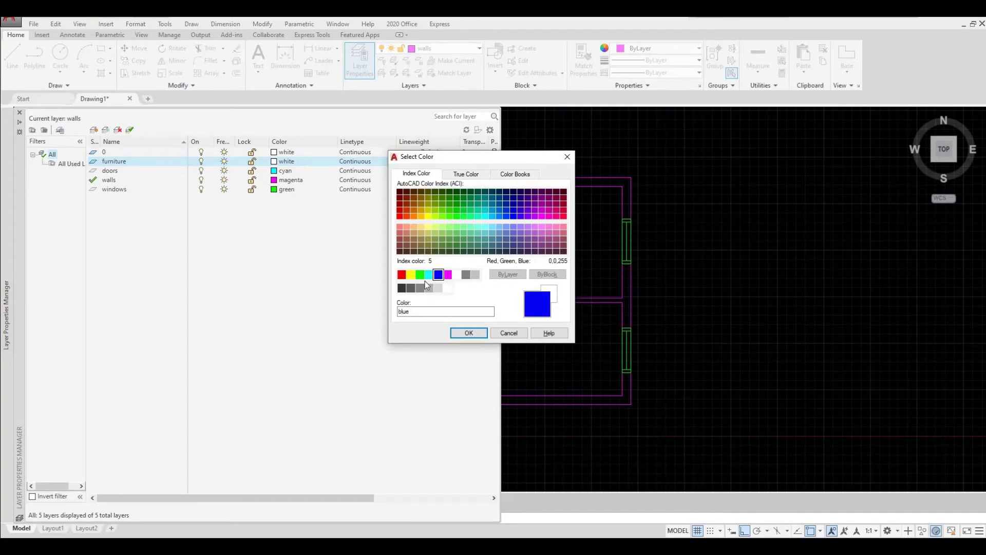
{"action": "left_click", "coordinate": [470, 332]}
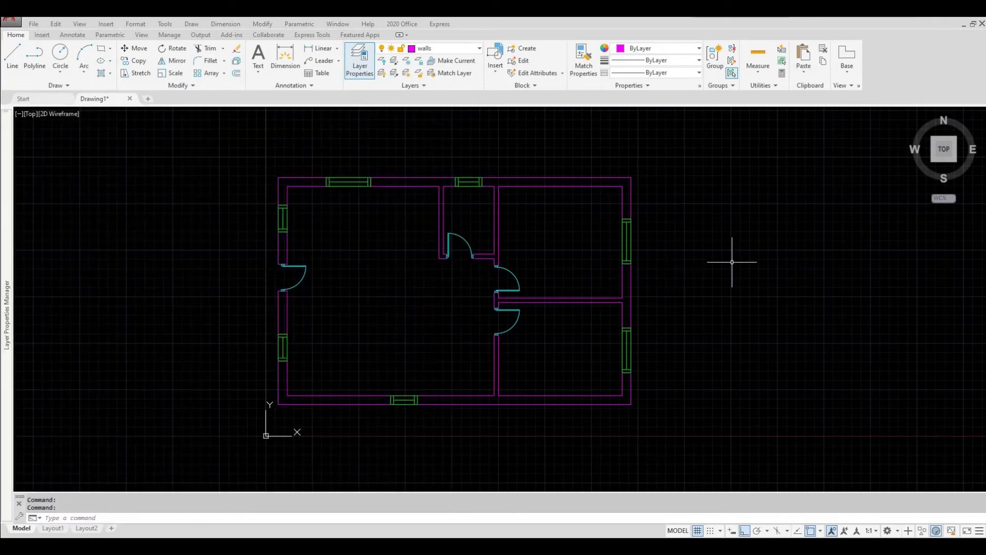
{"action": "left_click", "coordinate": [730, 261]}
{"action": "key", "text": "Escape"}
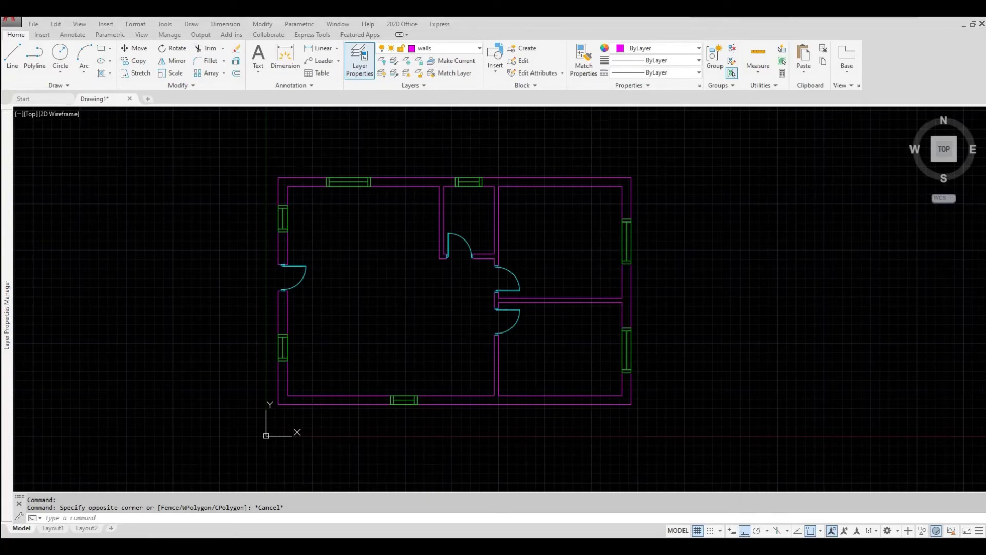
Open the Furniture blocks drawing and copy all of its furniture blocks to the clipboard.
{"action": "key", "text": "ctrl+2"}
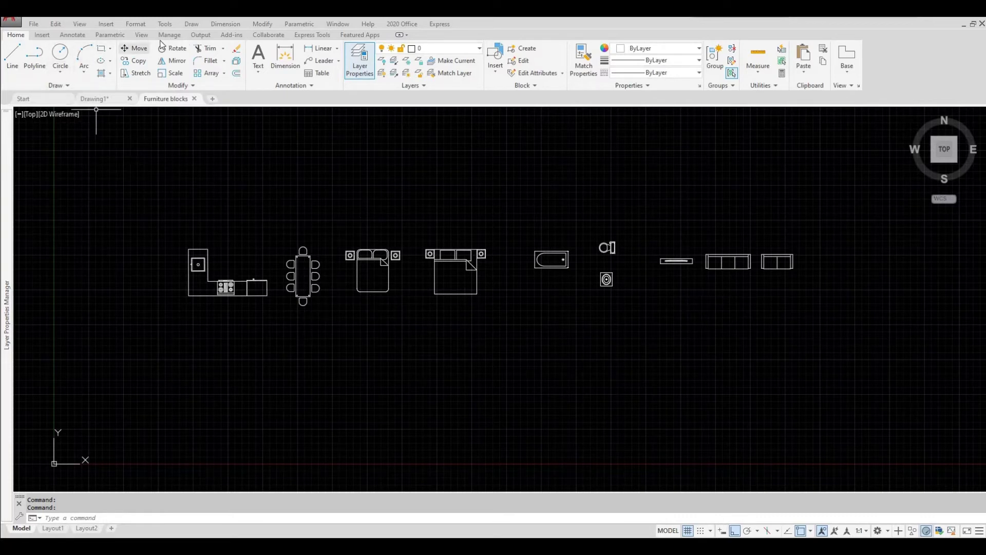
{"action": "left_click", "coordinate": [142, 35]}
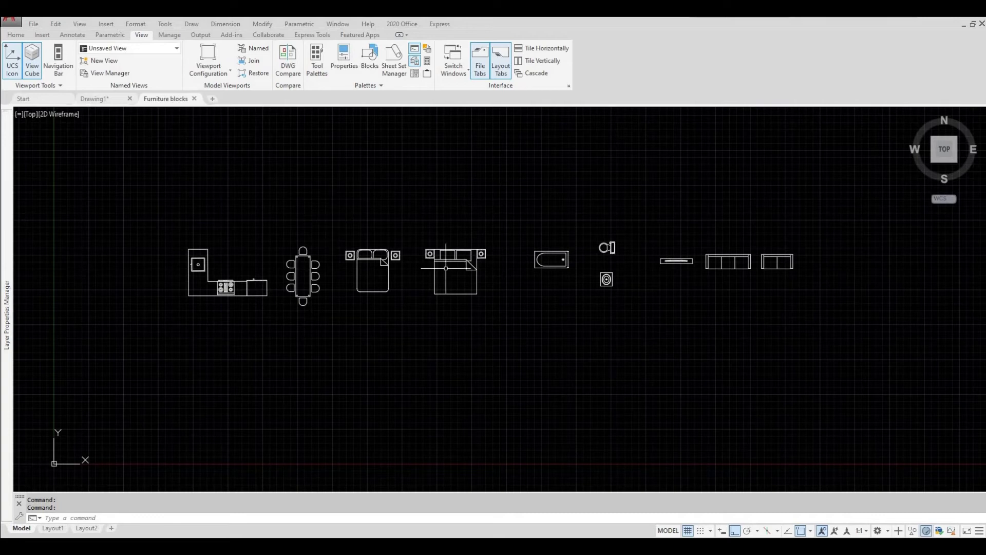
{"action": "left_click", "coordinate": [843, 331]}
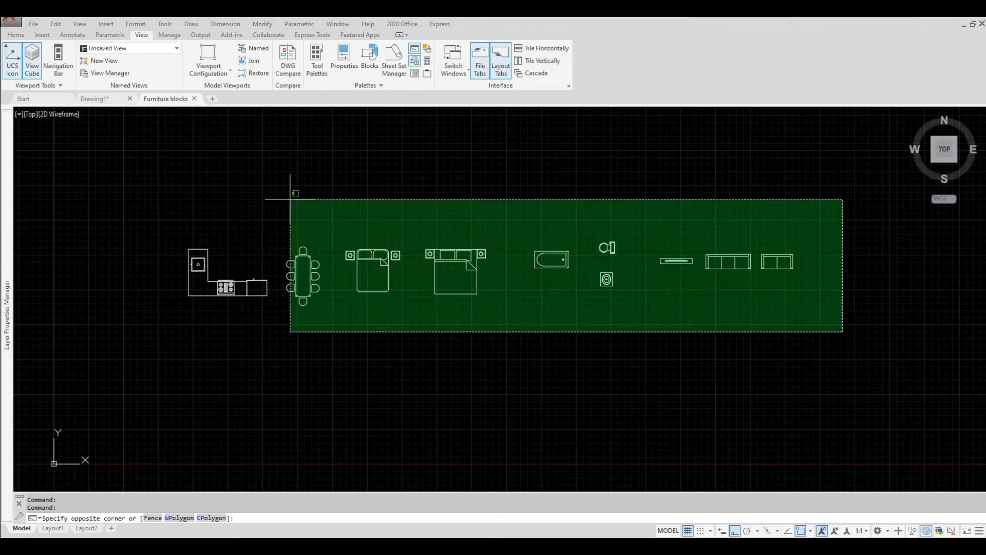
{"action": "left_click", "coordinate": [167, 199]}
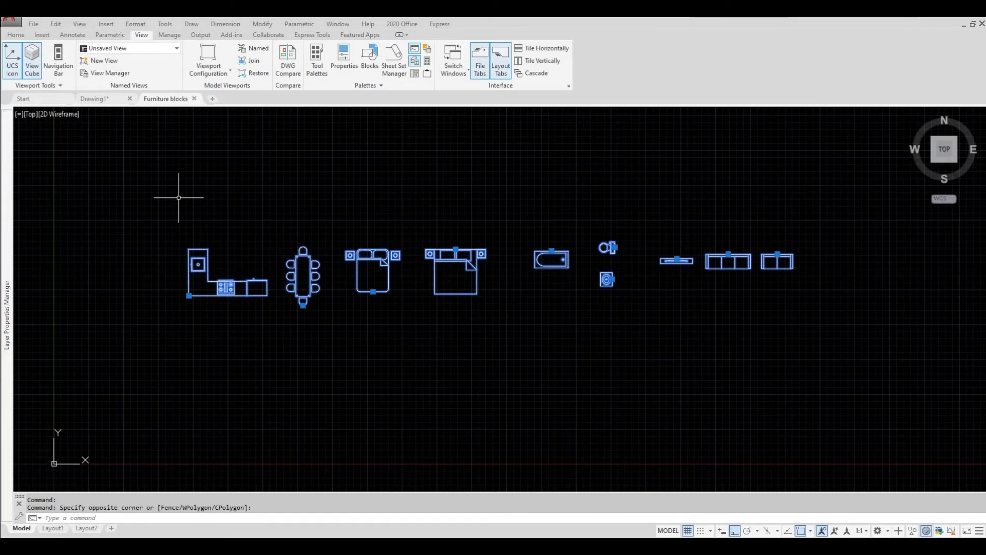
{"action": "key", "text": "ctrl+c"}
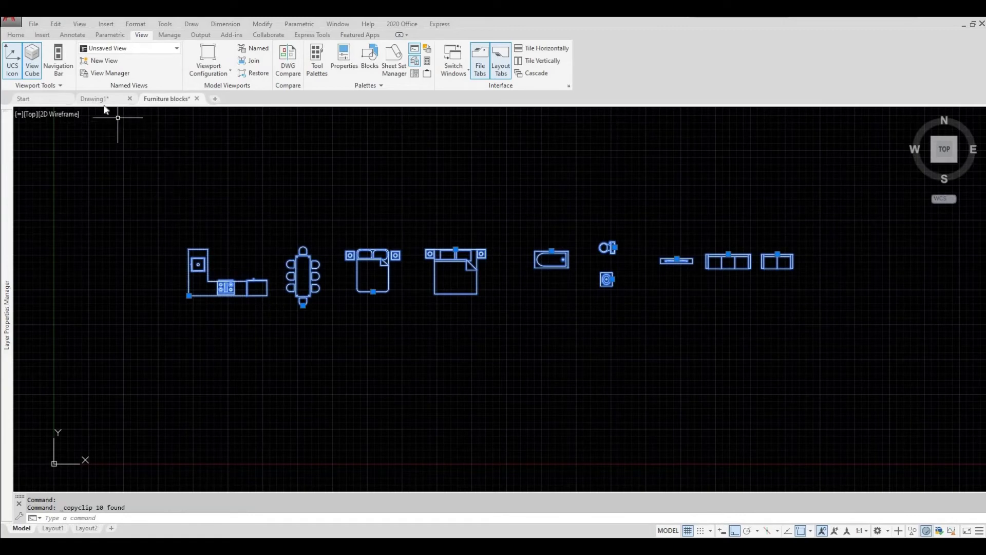
Switch to Drawing1 and paste the copied furniture blocks in the empty area above the floor plan.
{"action": "mouse_move", "coordinate": [105, 101]}
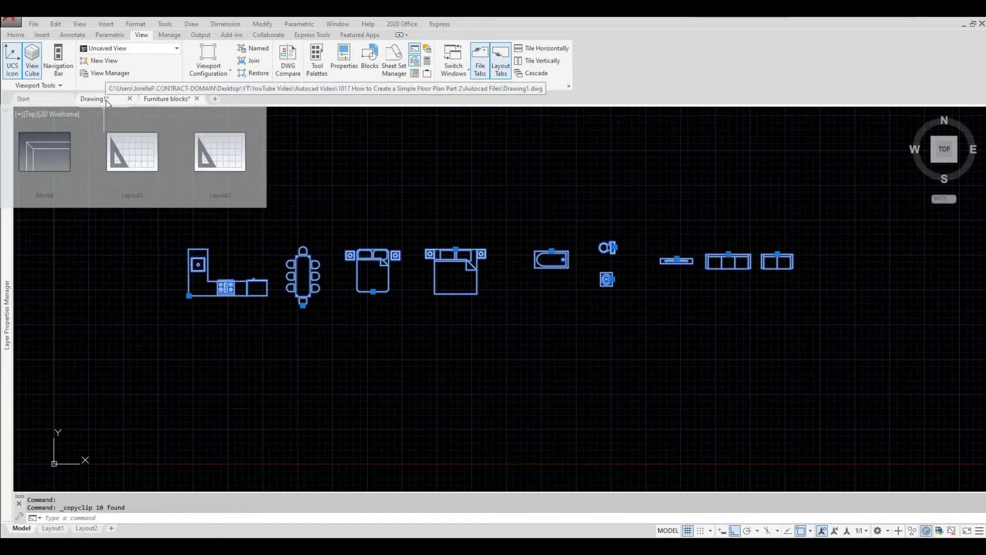
{"action": "left_click", "coordinate": [106, 100]}
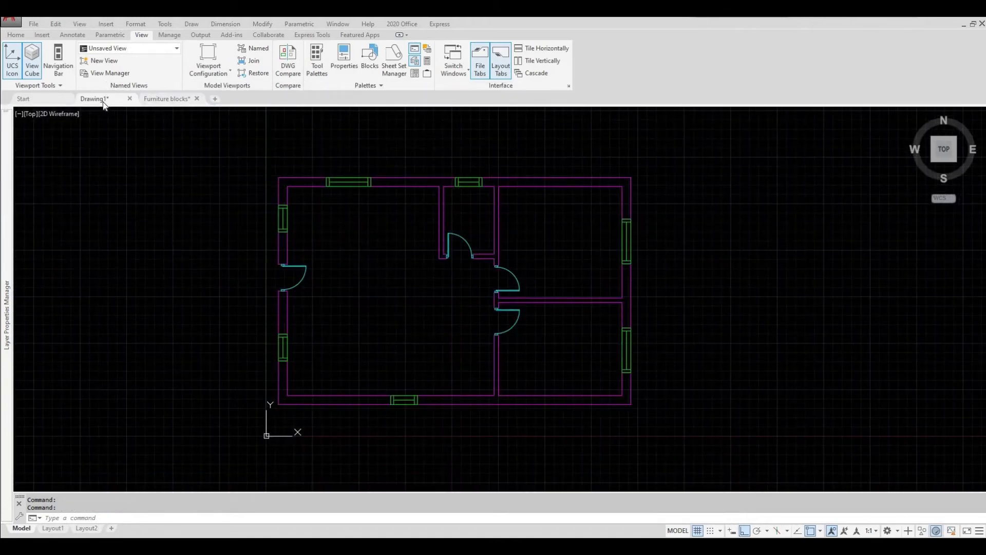
{"action": "middle_click_drag", "start_coordinate": [700, 275], "coordinate": [697, 344]}
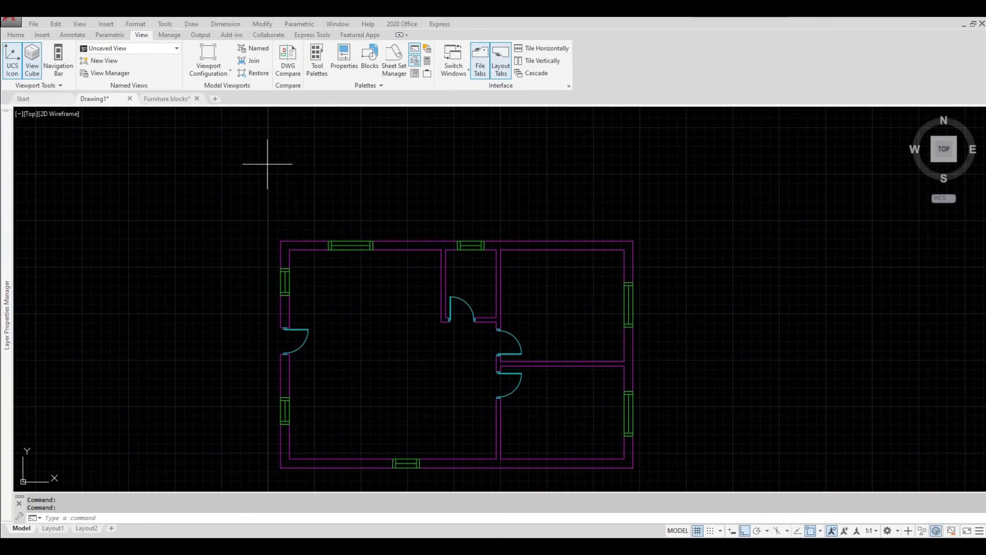
{"action": "key", "text": "ctrl+v"}
{"action": "scroll", "coordinate": [257, 187], "scroll_direction": "down", "scroll_amount": 2}
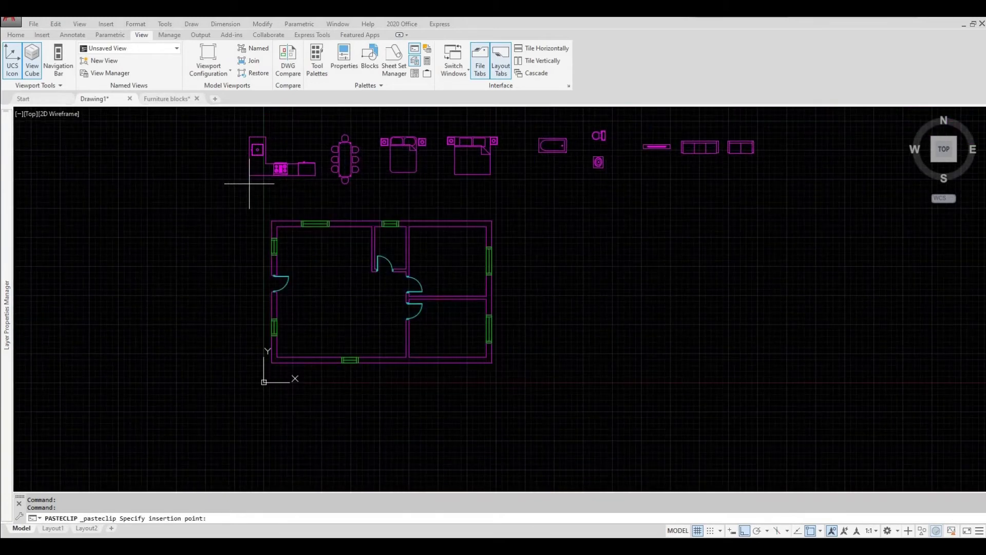
{"action": "left_click", "coordinate": [249, 183]}
{"action": "middle_click_drag", "start_coordinate": [296, 172], "coordinate": [291, 186]}
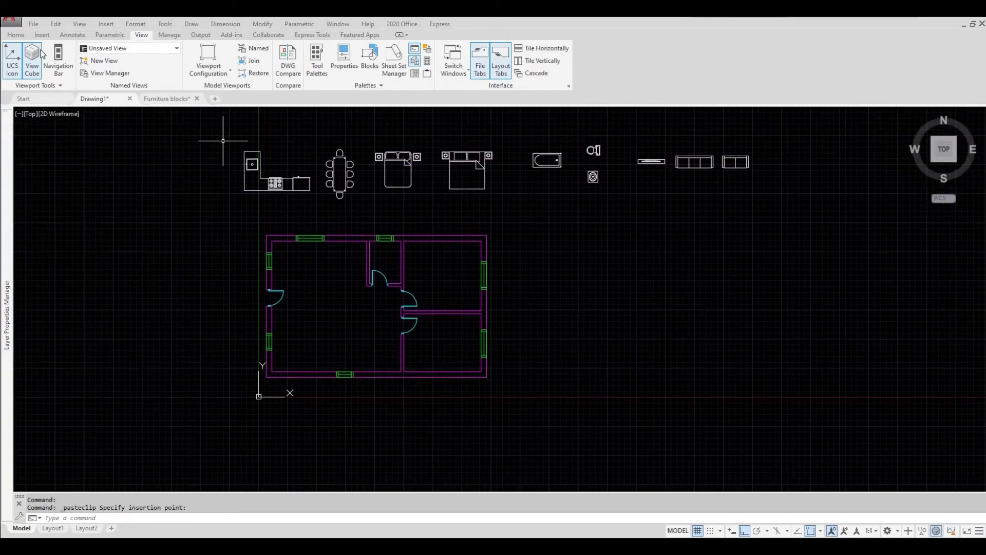
Assign all the pasted furniture blocks above the floor plan to the furniture layer.
{"action": "left_click", "coordinate": [16, 35]}
{"action": "middle_click_drag", "start_coordinate": [296, 174], "coordinate": [295, 211]}
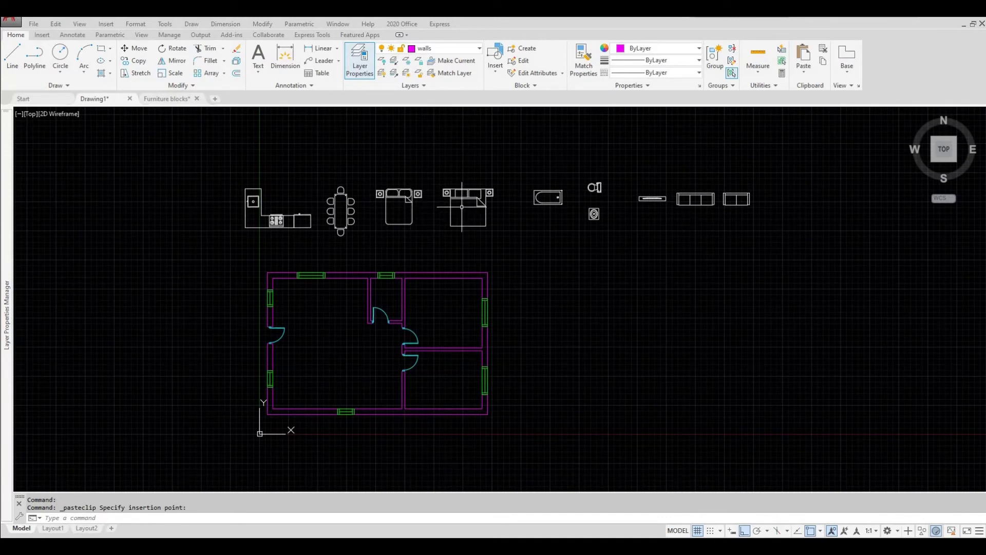
{"action": "middle_click_drag", "start_coordinate": [461, 207], "coordinate": [458, 219]}
{"action": "left_click", "coordinate": [789, 256]}
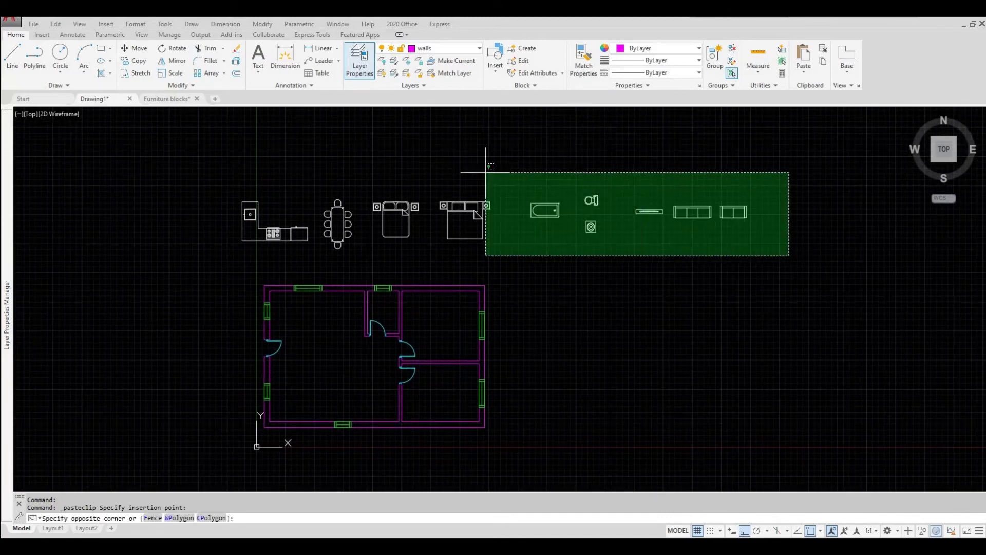
{"action": "left_click", "coordinate": [234, 153]}
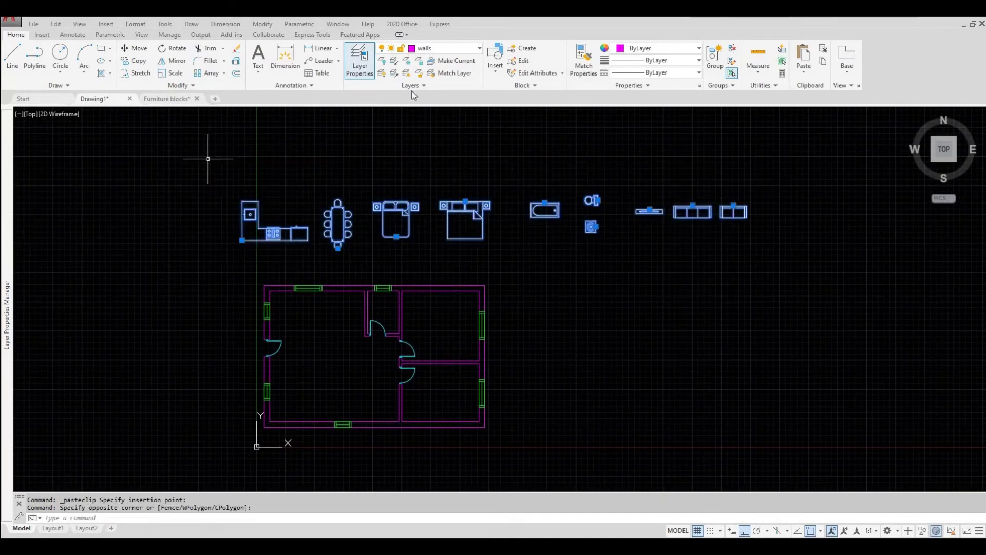
{"action": "left_click", "coordinate": [479, 50]}
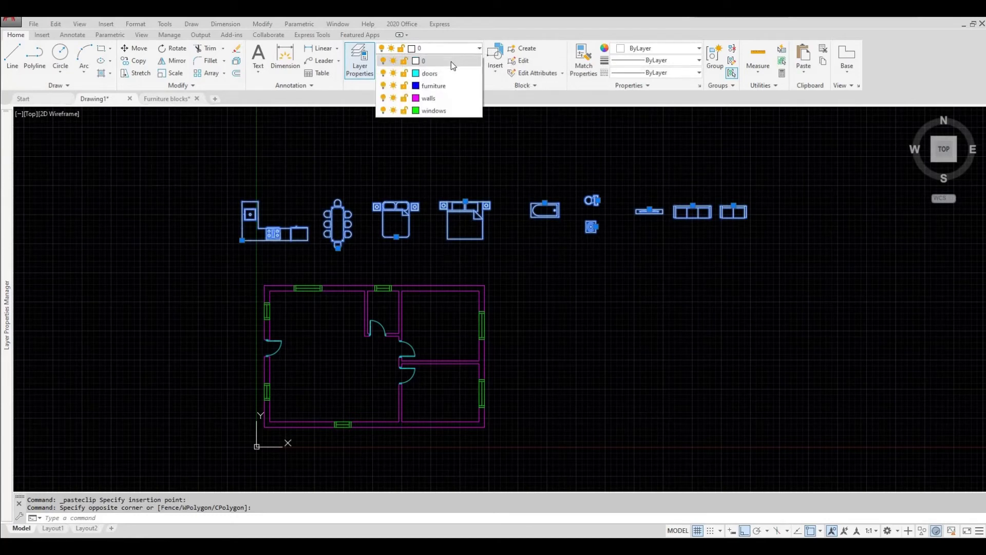
{"action": "left_click", "coordinate": [431, 87]}
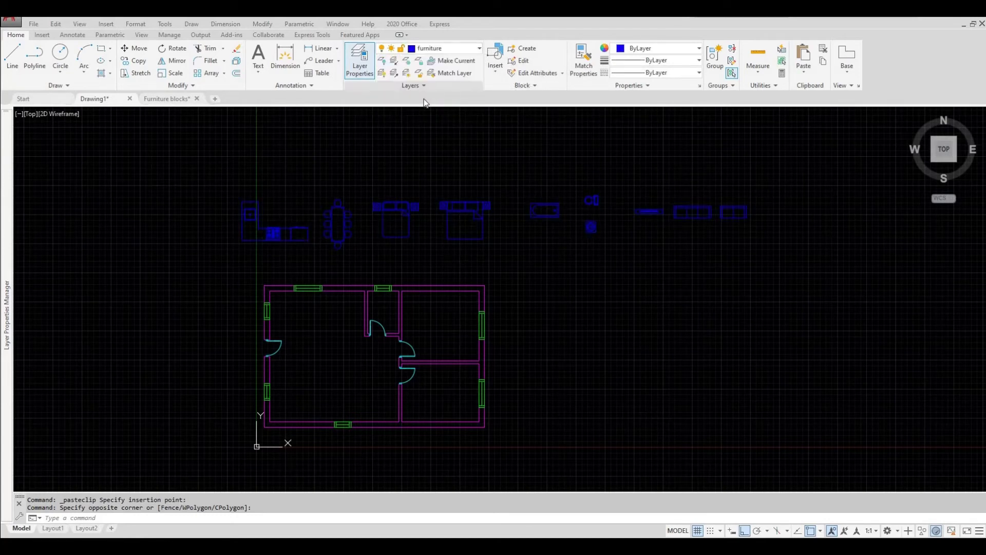
{"action": "middle_click_drag", "start_coordinate": [495, 228], "coordinate": [496, 224]}
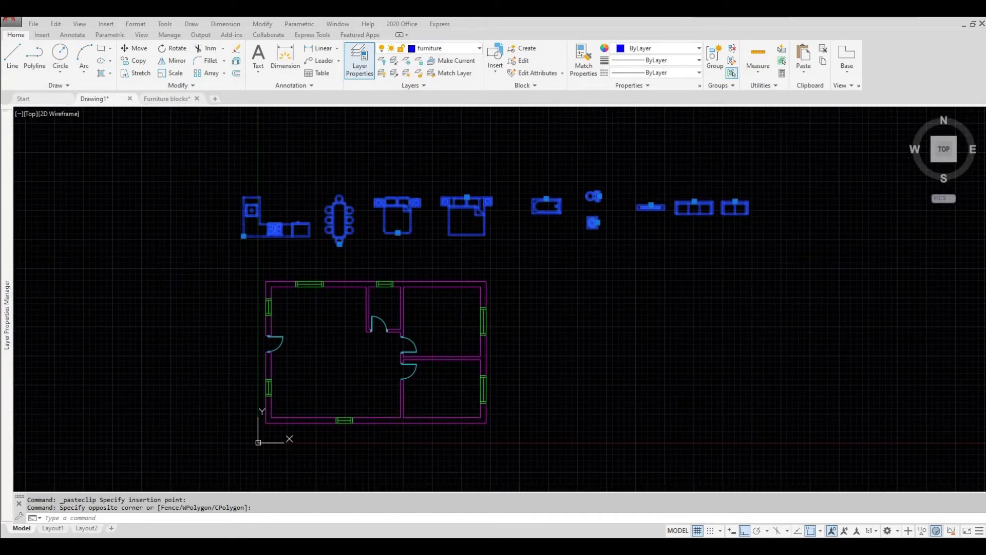
{"action": "key", "text": "Escape"}
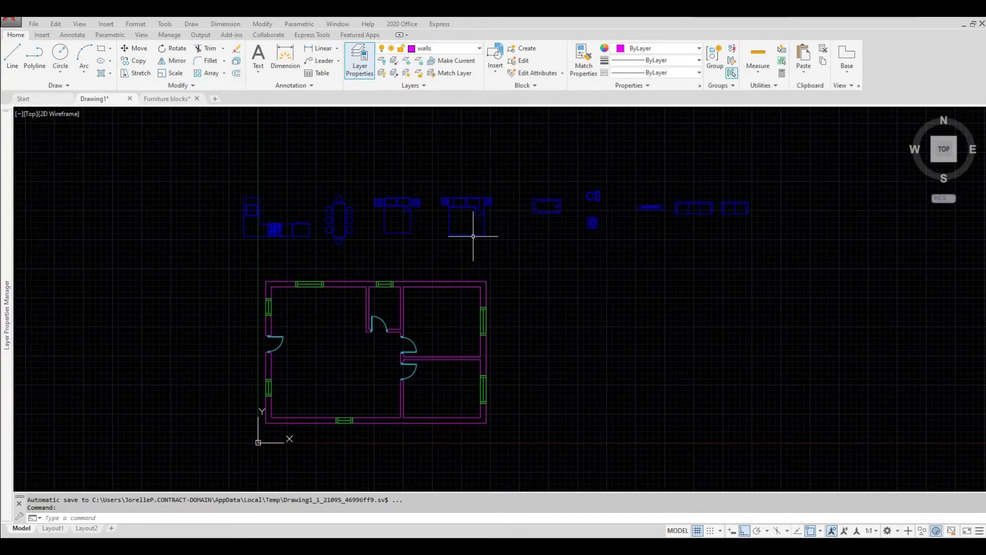
Change the furniture layer's color to yellow.
{"action": "mouse_move", "coordinate": [405, 236]}
{"action": "middle_mouse_down"}
{"action": "mouse_move", "coordinate": [456, 234]}
{"action": "mouse_move", "coordinate": [451, 215]}
{"action": "middle_mouse_up"}
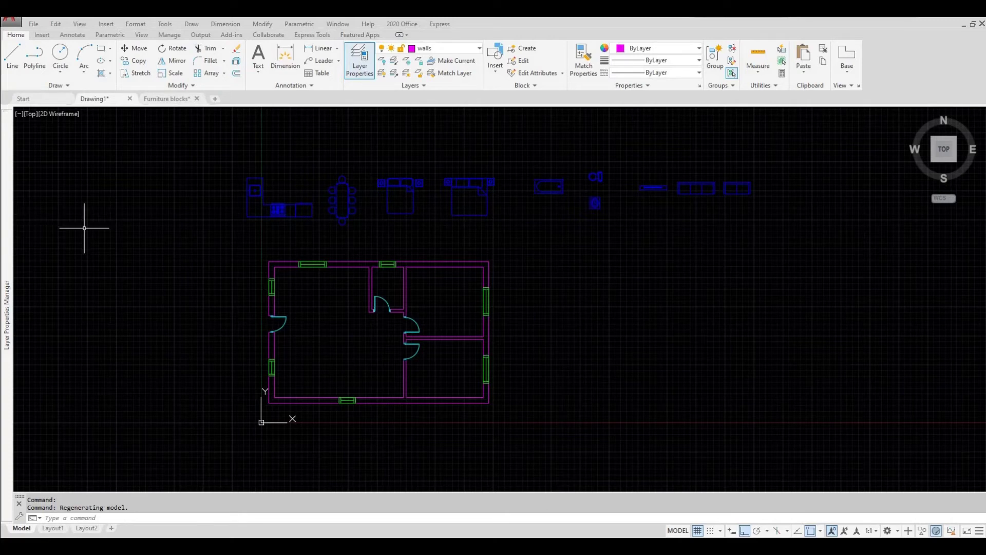
{"action": "mouse_move", "coordinate": [8, 241]}
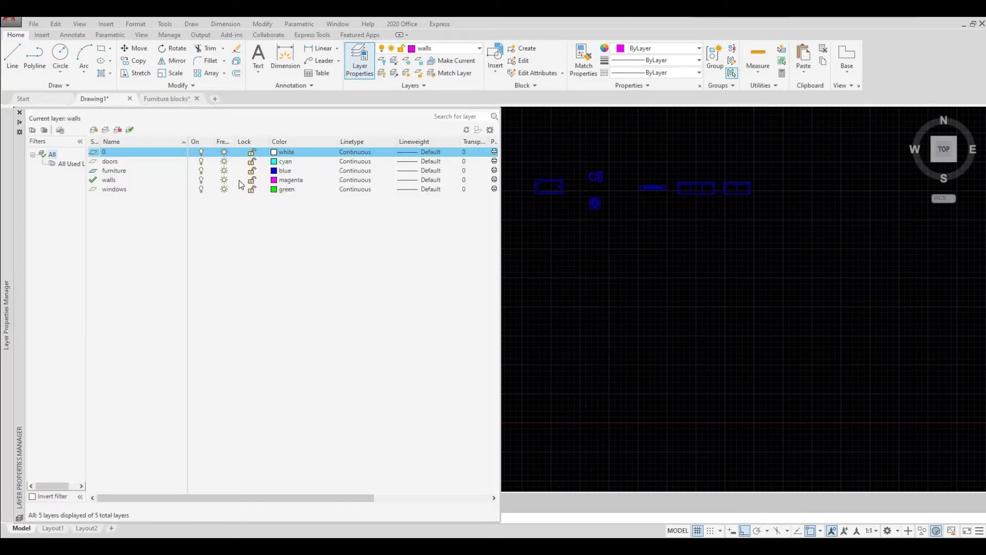
{"action": "left_click", "coordinate": [274, 172]}
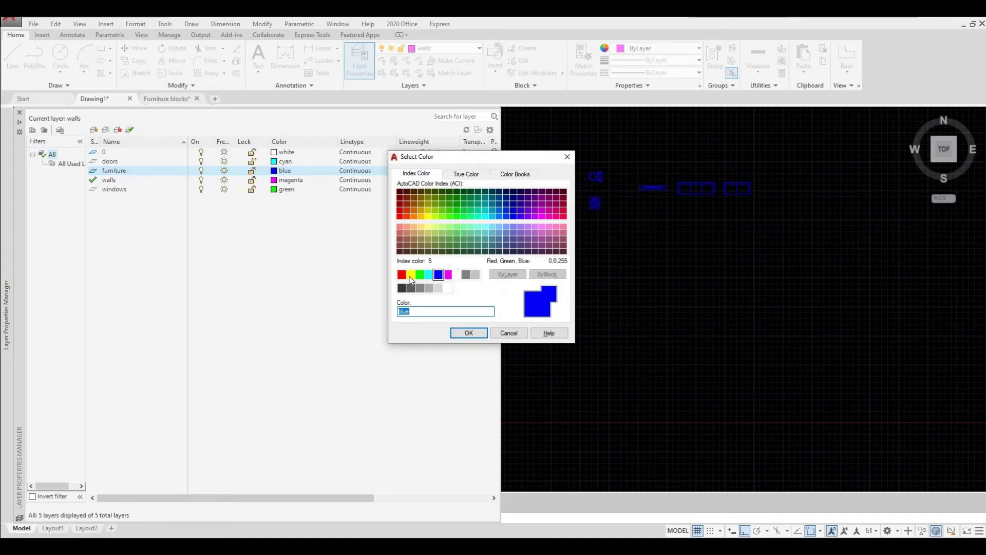
{"action": "left_click", "coordinate": [410, 274]}
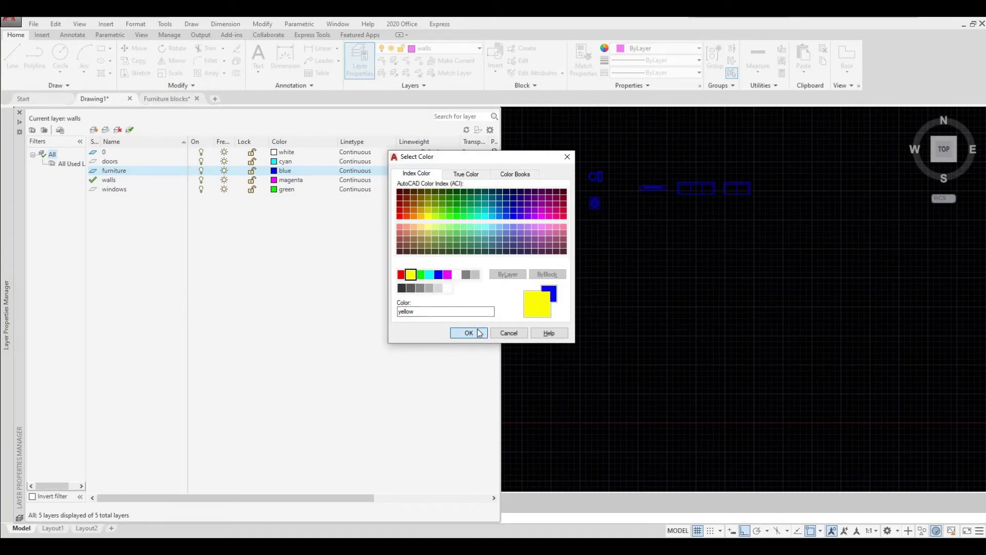
{"action": "left_click", "coordinate": [472, 334]}
{"action": "left_click", "coordinate": [539, 291]}
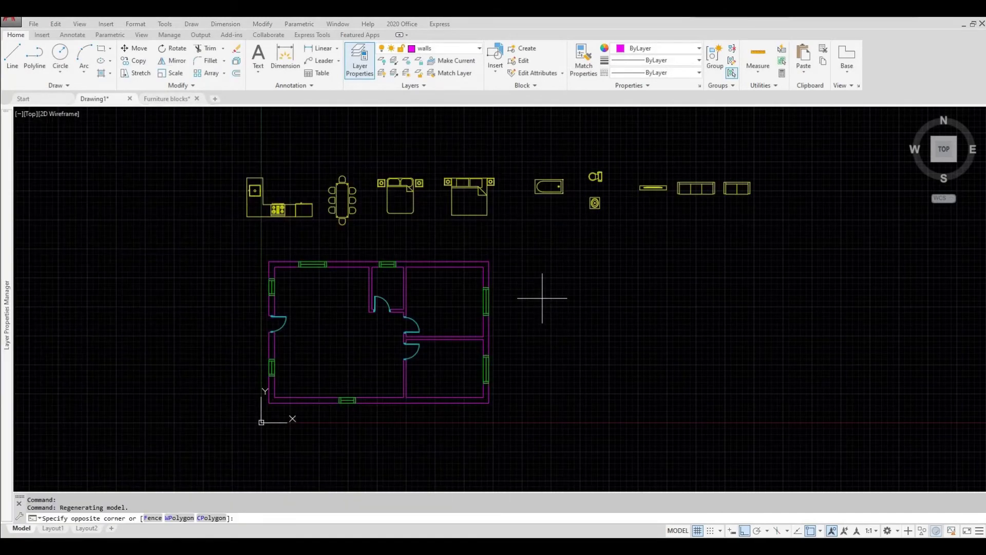
{"action": "middle_click_drag", "start_coordinate": [533, 298], "coordinate": [539, 297]}
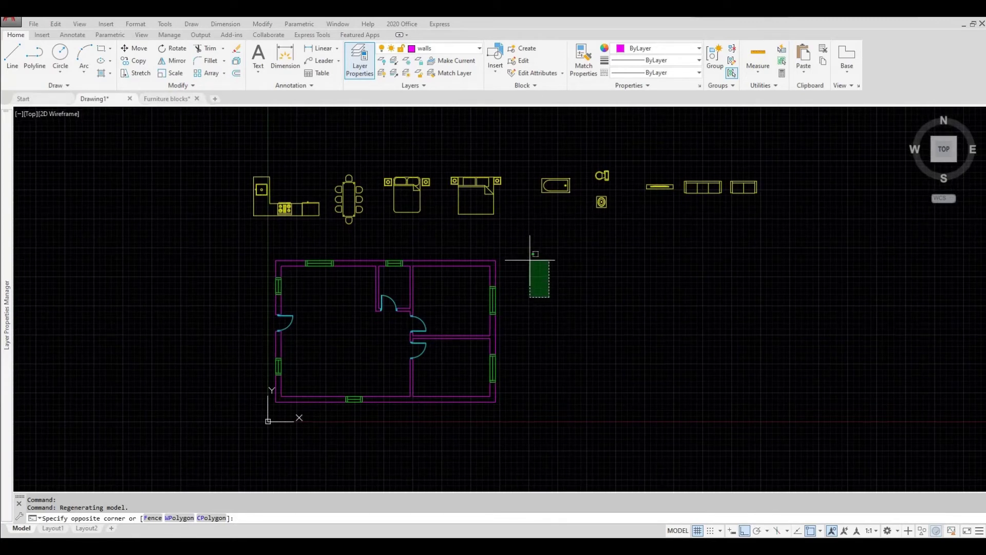
{"action": "key", "text": "Escape"}
{"action": "middle_click_drag", "start_coordinate": [499, 247], "coordinate": [441, 255]}
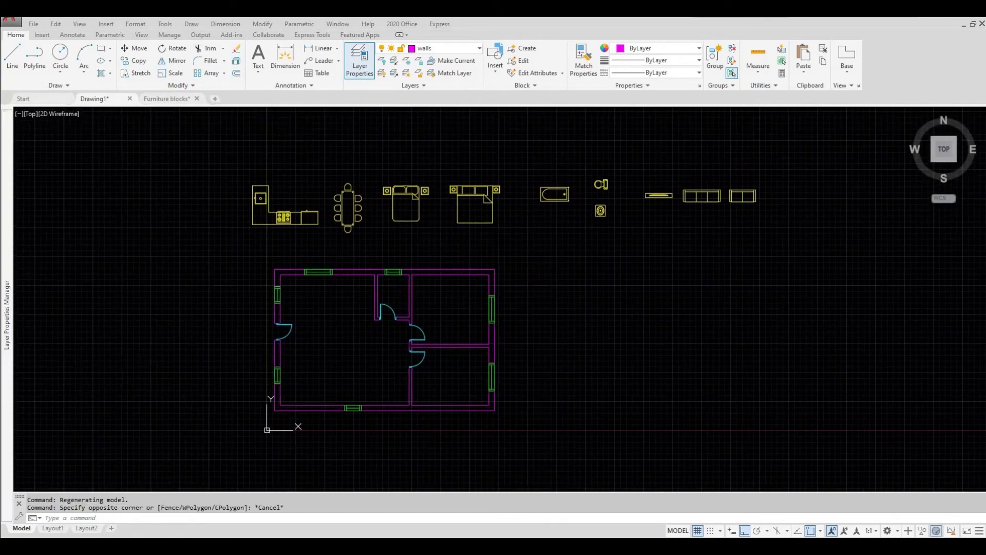
Move the L-shaped kitchen counter block by its lower-left corner to the lower-left interior corner of the floor plan's large room.
{"action": "right_click", "coordinate": [430, 249]}
{"action": "mouse_move", "coordinate": [379, 252]}
{"action": "middle_mouse_down"}
{"action": "mouse_move", "coordinate": [382, 225]}
{"action": "mouse_move", "coordinate": [387, 243]}
{"action": "middle_mouse_up"}
{"action": "left_click", "coordinate": [303, 224]}
{"action": "left_click", "coordinate": [257, 176]}
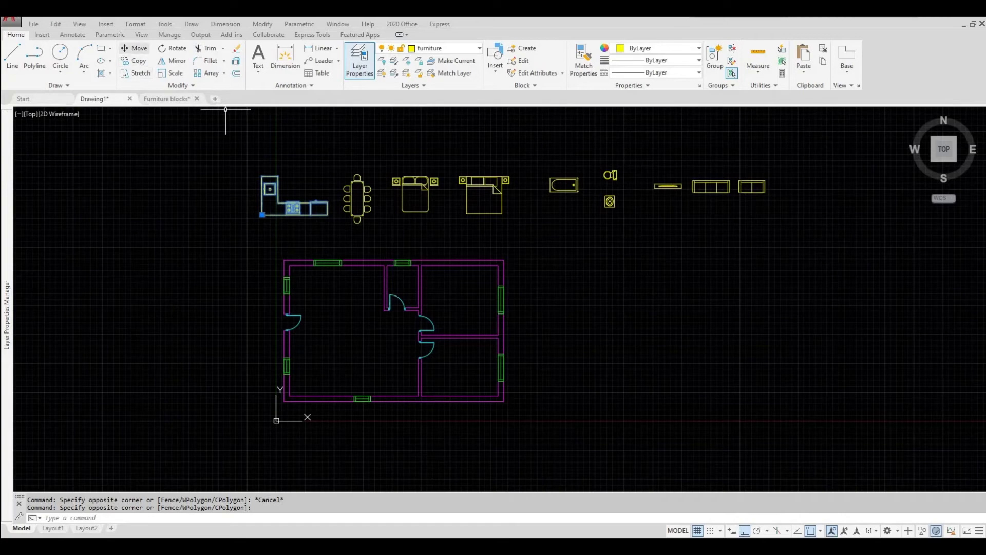
{"action": "left_click", "coordinate": [136, 48]}
{"action": "scroll", "coordinate": [262, 215], "scroll_direction": "up", "scroll_amount": 4}
{"action": "left_click", "coordinate": [262, 216]}
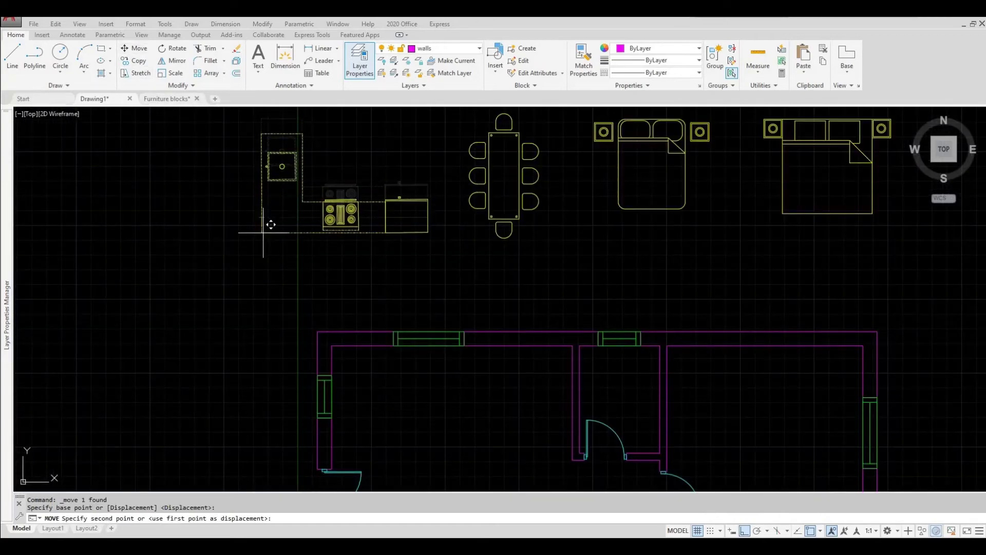
{"action": "scroll", "coordinate": [242, 121], "scroll_direction": "down", "scroll_amount": 4}
{"action": "scroll", "coordinate": [284, 316], "scroll_direction": "up", "scroll_amount": 4}
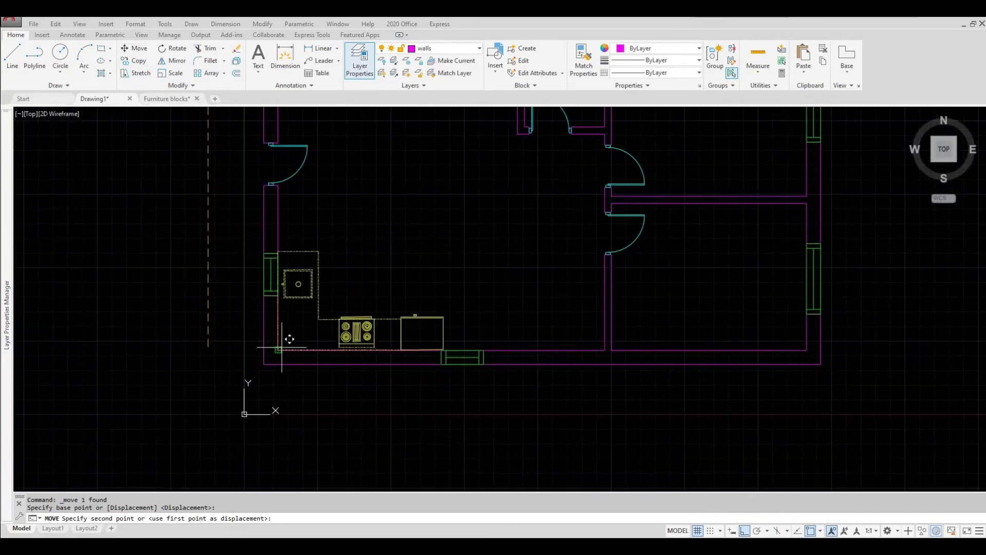
{"action": "scroll", "coordinate": [286, 341], "scroll_direction": "up", "scroll_amount": 4}
{"action": "left_click", "coordinate": [264, 365]}
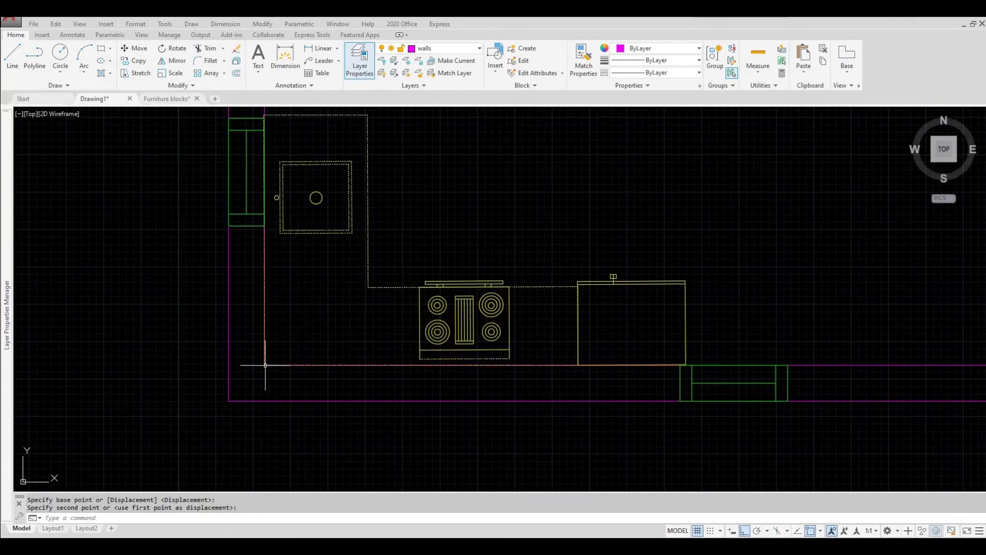
{"action": "middle_click_drag", "start_coordinate": [313, 280], "coordinate": [298, 333]}
{"action": "scroll", "coordinate": [298, 334], "scroll_direction": "down", "scroll_amount": 2}
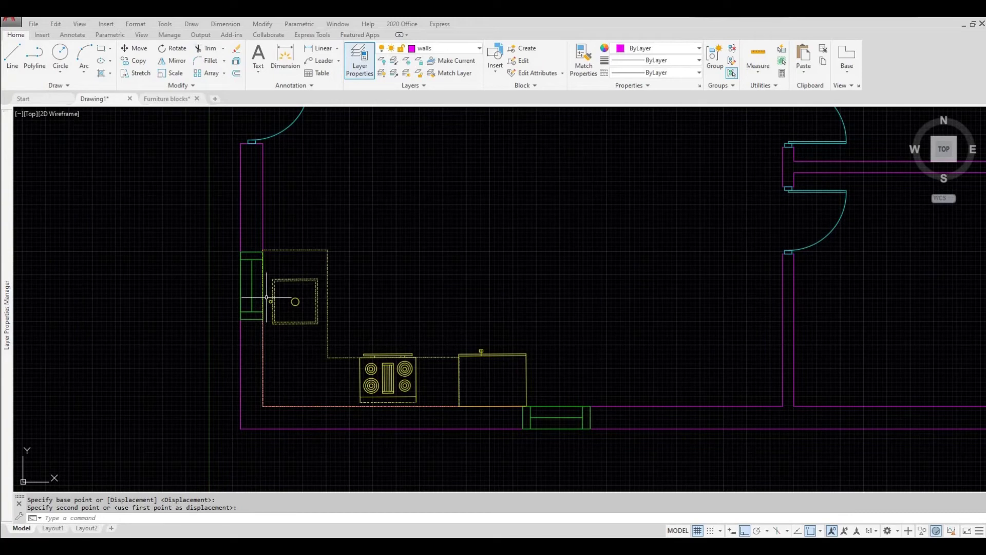
Stretch the lower window opening of the left exterior wall about 8 inches down, centering it on the sink and excluding the kitchen block.
{"action": "left_click", "coordinate": [269, 327]}
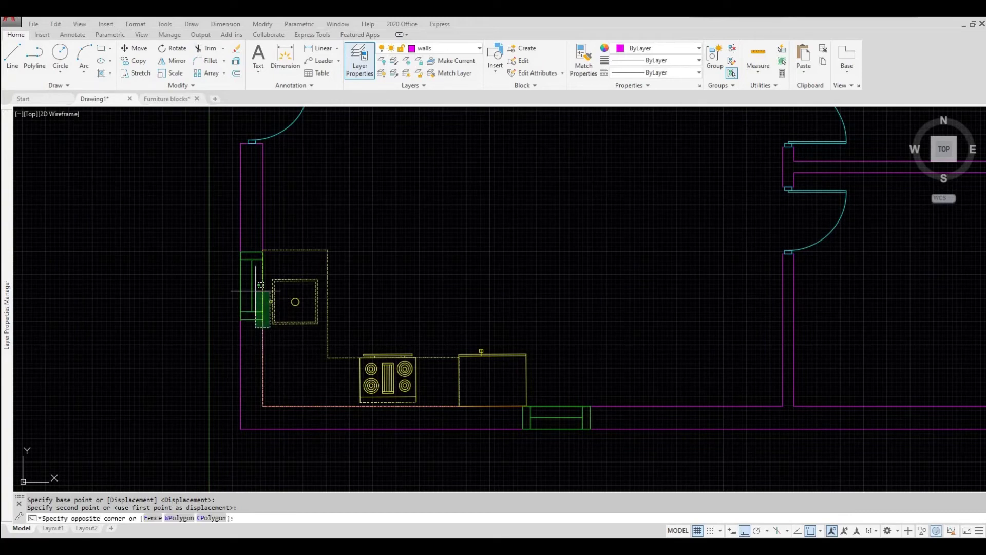
{"action": "left_click", "coordinate": [215, 229]}
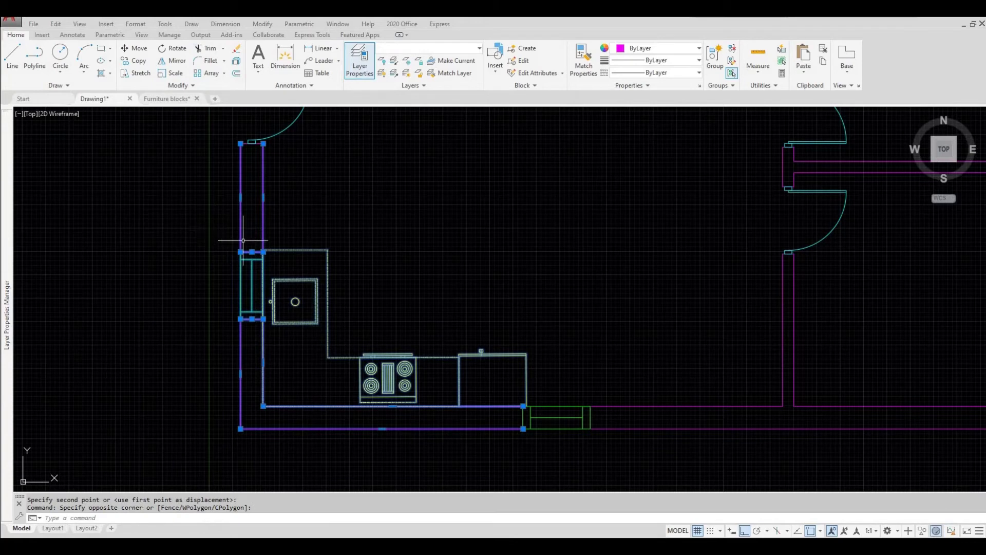
{"action": "left_click", "coordinate": [338, 270]}
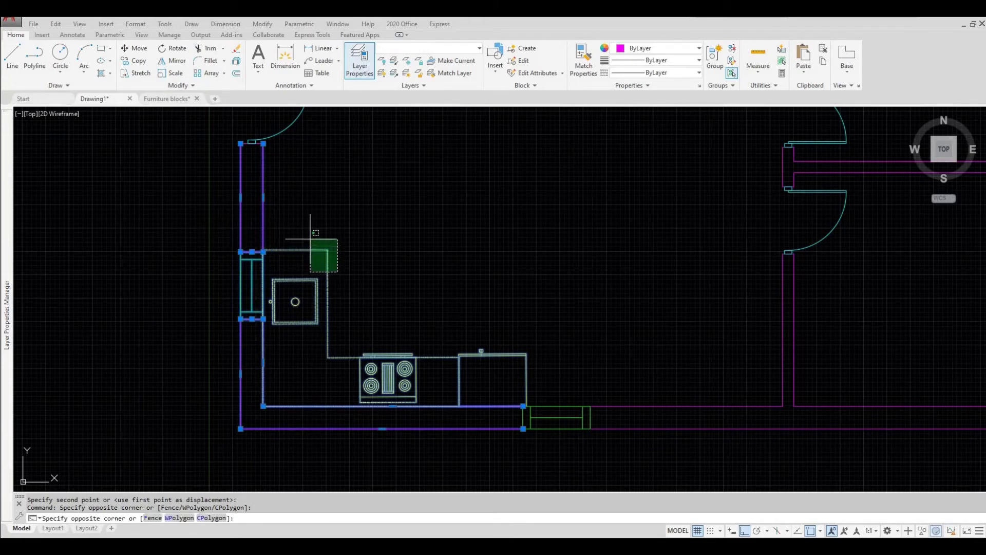
{"action": "left_click", "coordinate": [310, 237]}
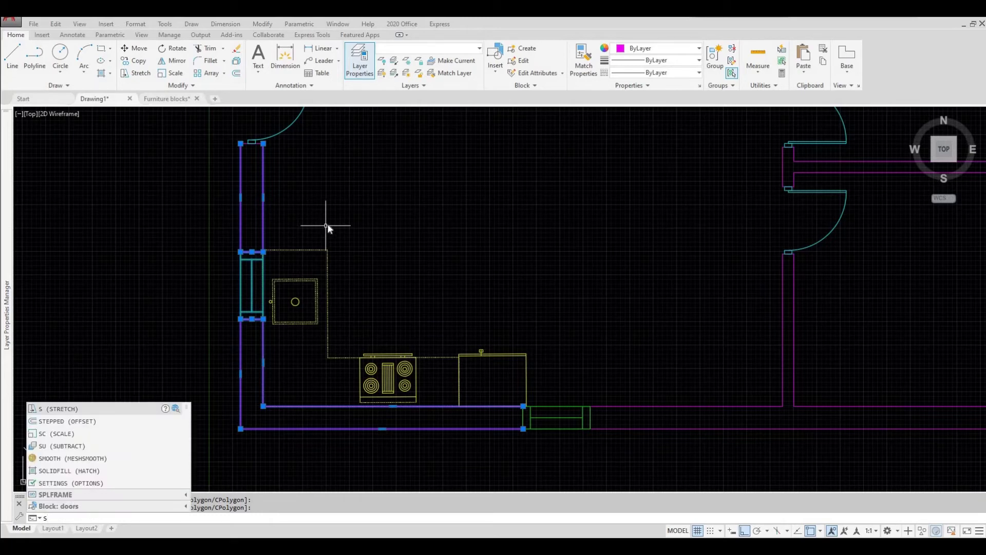
{"action": "key", "text": "Return"}
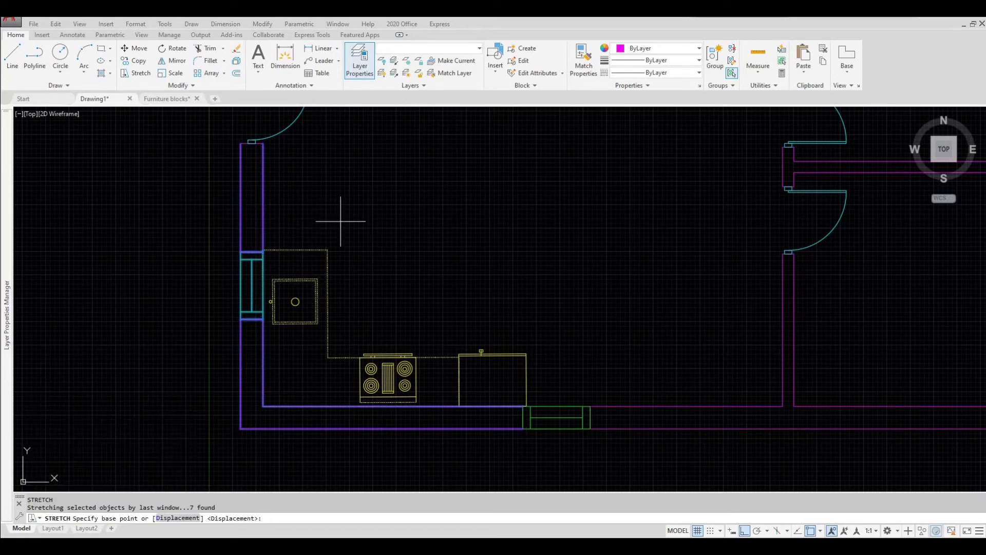
{"action": "left_click", "coordinate": [391, 206]}
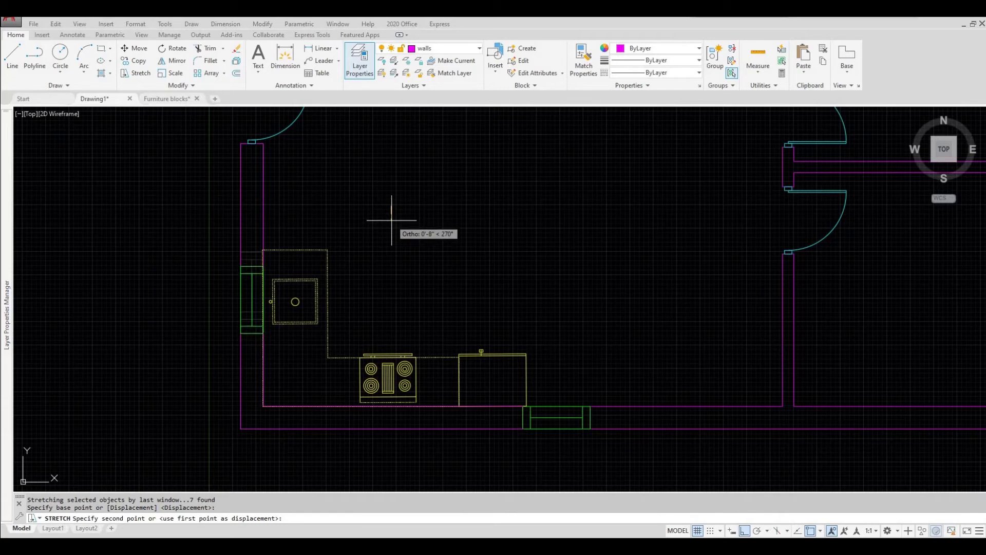
{"action": "left_click", "coordinate": [392, 221]}
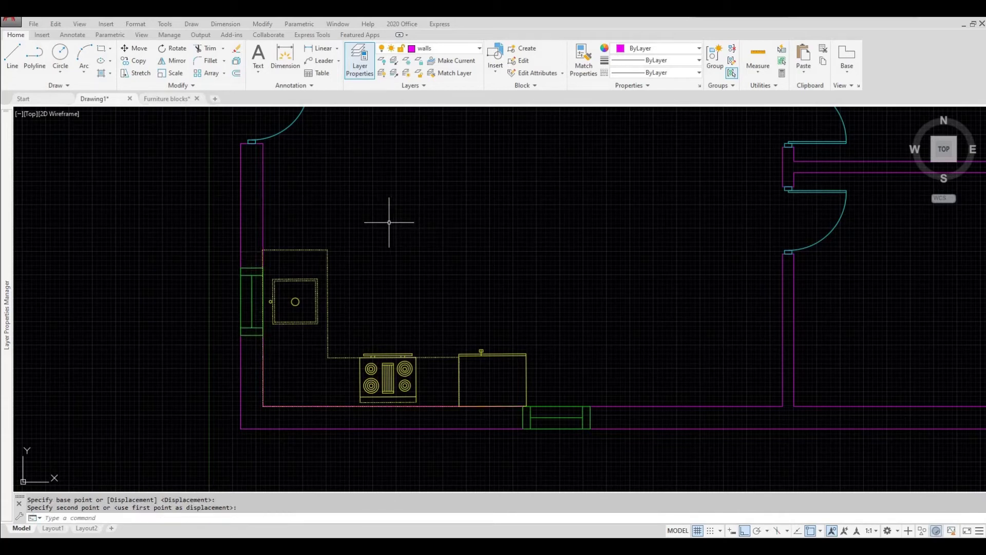
{"action": "key", "text": "Escape"}
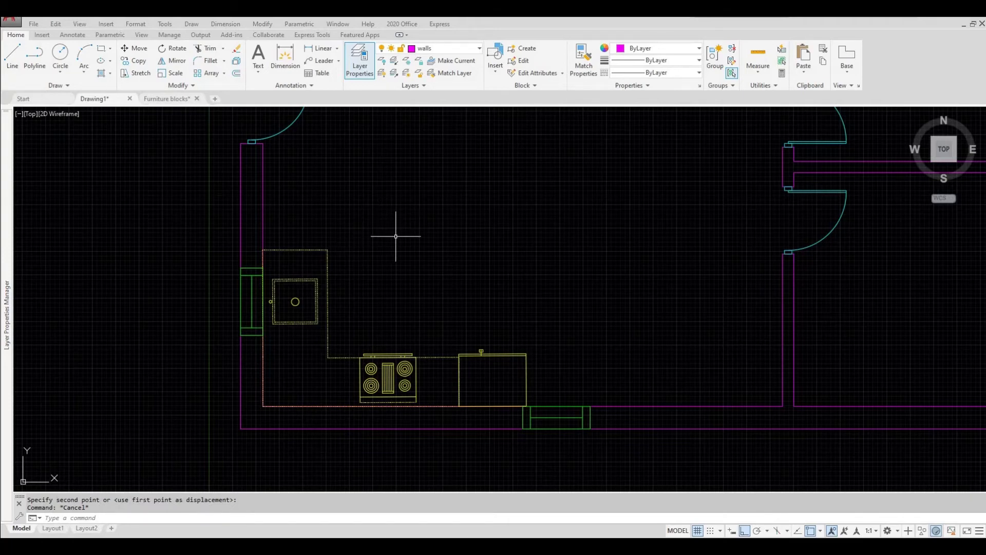
Move the dining table block by its bottom chair, with ortho off, to the large room's lower wall between the kitchen counter and the bedroom wall.
{"action": "scroll", "coordinate": [396, 232], "scroll_direction": "down", "scroll_amount": 2}
{"action": "middle_click_drag", "start_coordinate": [388, 249], "coordinate": [345, 346]}
{"action": "scroll", "coordinate": [355, 292], "scroll_direction": "down", "scroll_amount": 2}
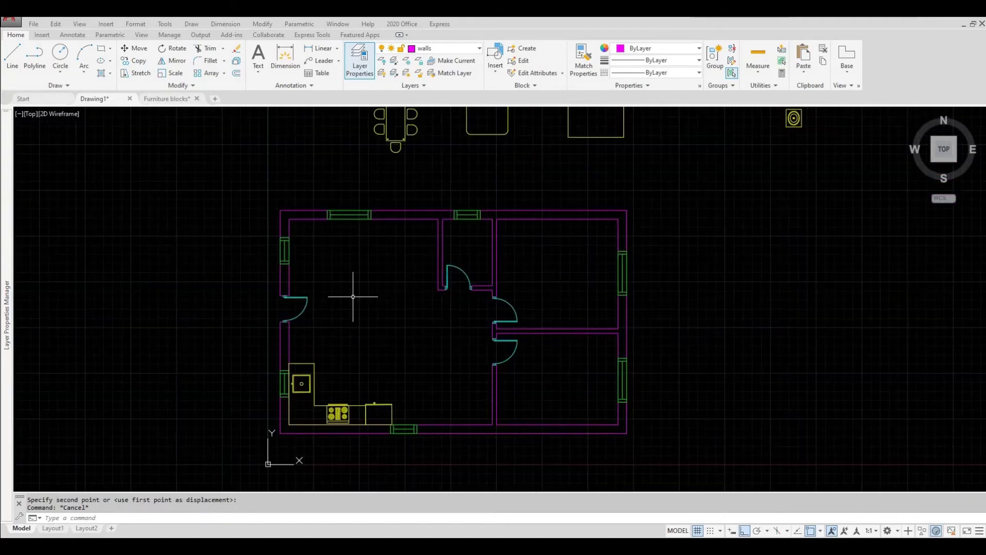
{"action": "middle_click_drag", "start_coordinate": [355, 292], "coordinate": [346, 372]}
{"action": "left_click_drag", "start_coordinate": [391, 245], "coordinate": [362, 153]}
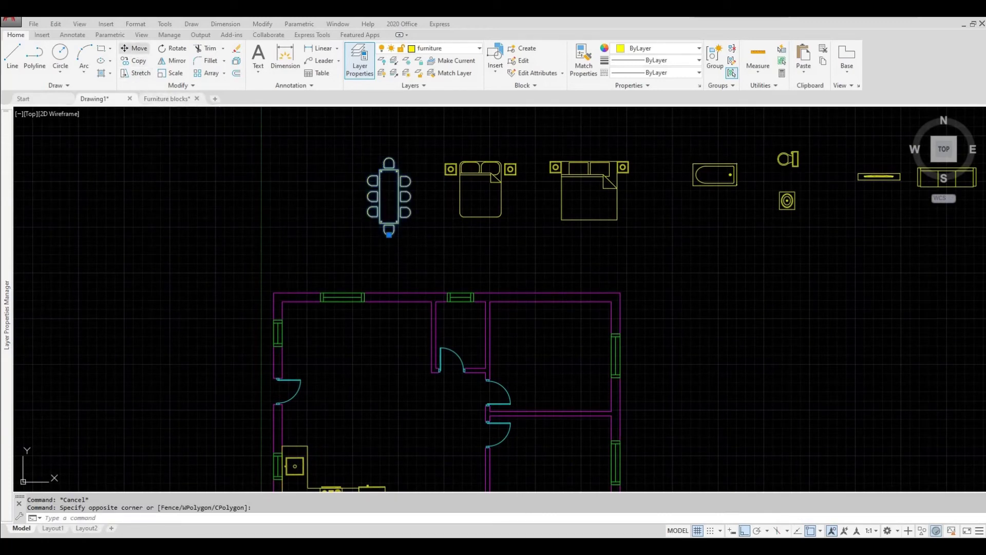
{"action": "left_click", "coordinate": [135, 48]}
{"action": "scroll", "coordinate": [417, 217], "scroll_direction": "up", "scroll_amount": 3}
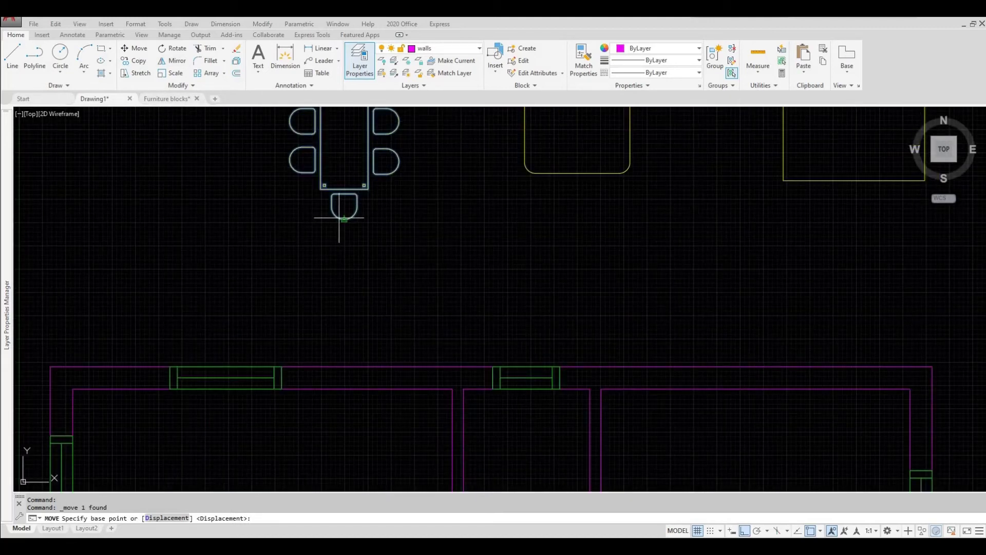
{"action": "left_click", "coordinate": [343, 219]}
{"action": "scroll", "coordinate": [336, 215], "scroll_direction": "down", "scroll_amount": 5}
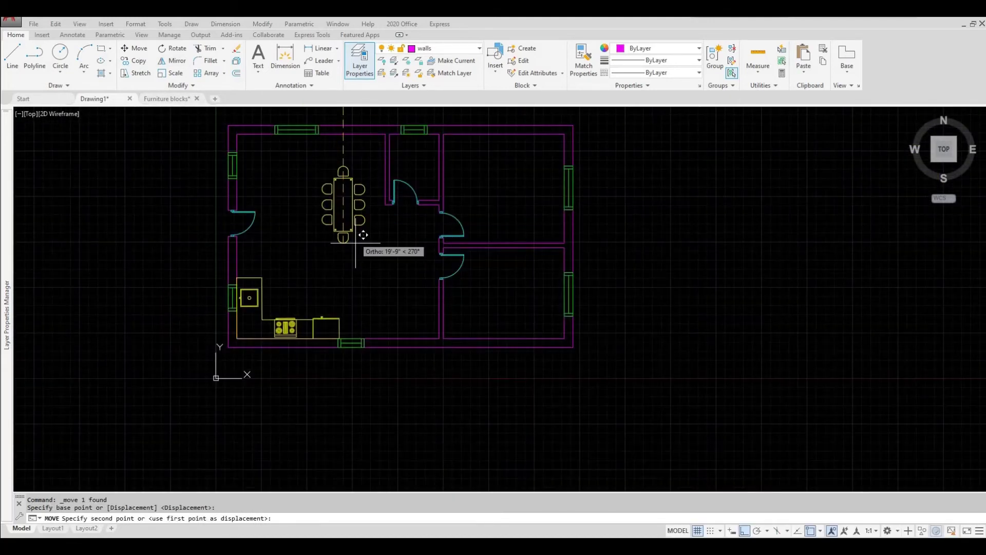
{"action": "scroll", "coordinate": [359, 310], "scroll_direction": "up", "scroll_amount": 2}
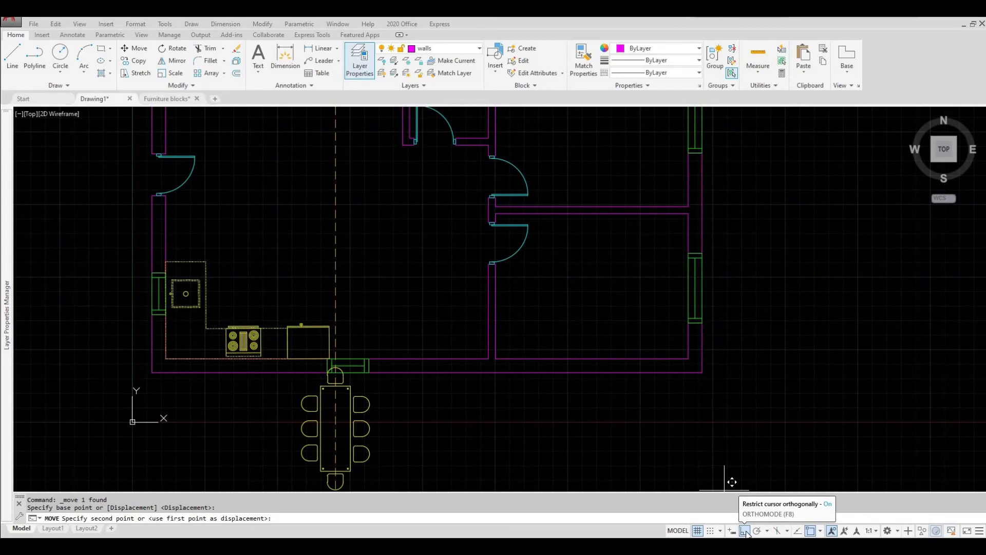
{"action": "left_click", "coordinate": [744, 530]}
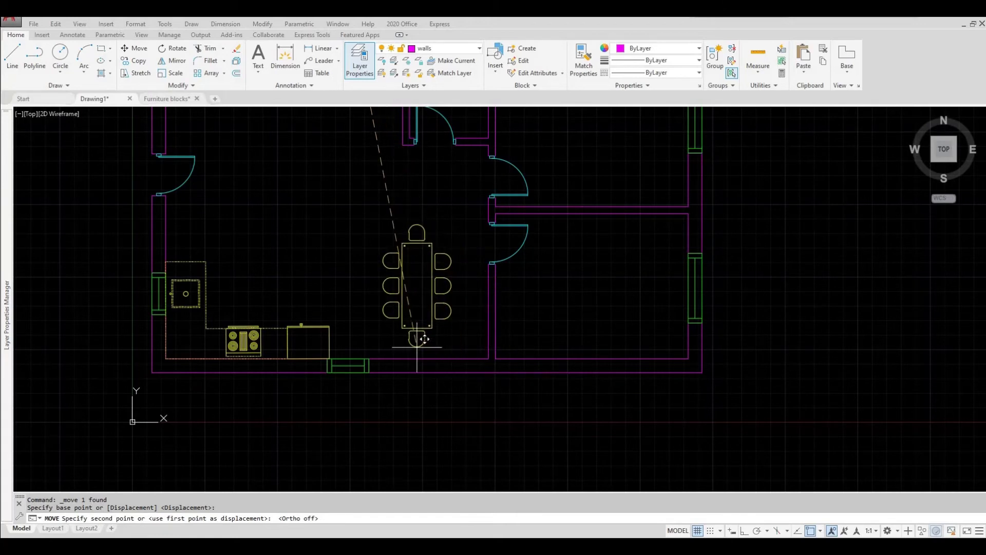
{"action": "scroll", "coordinate": [425, 339], "scroll_direction": "up", "scroll_amount": 2}
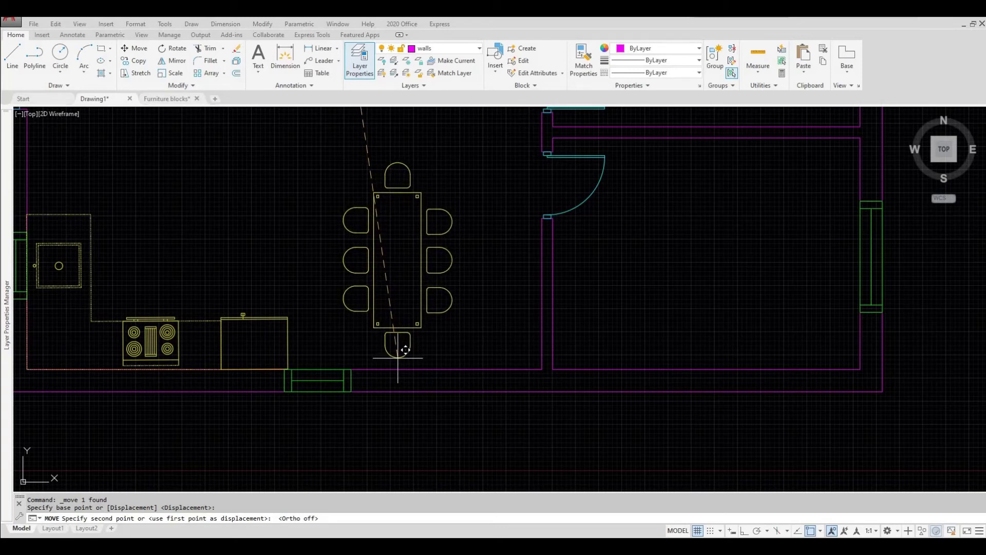
{"action": "left_click", "coordinate": [398, 358]}
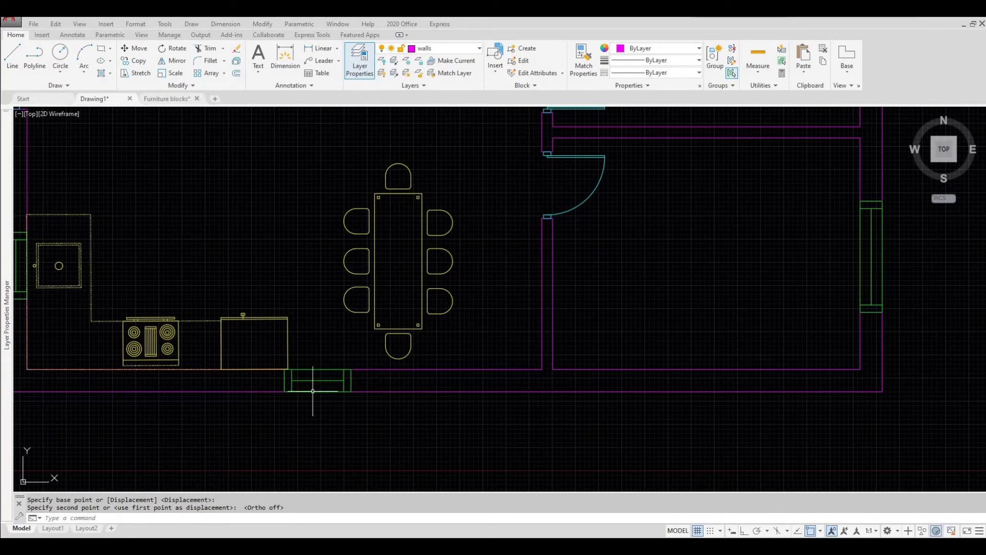
Stretch the window opening in the large room's lower exterior wall about 3'-8" right to align with the dining table, excluding the kitchen block.
{"action": "middle_click_drag", "start_coordinate": [312, 391], "coordinate": [344, 378]}
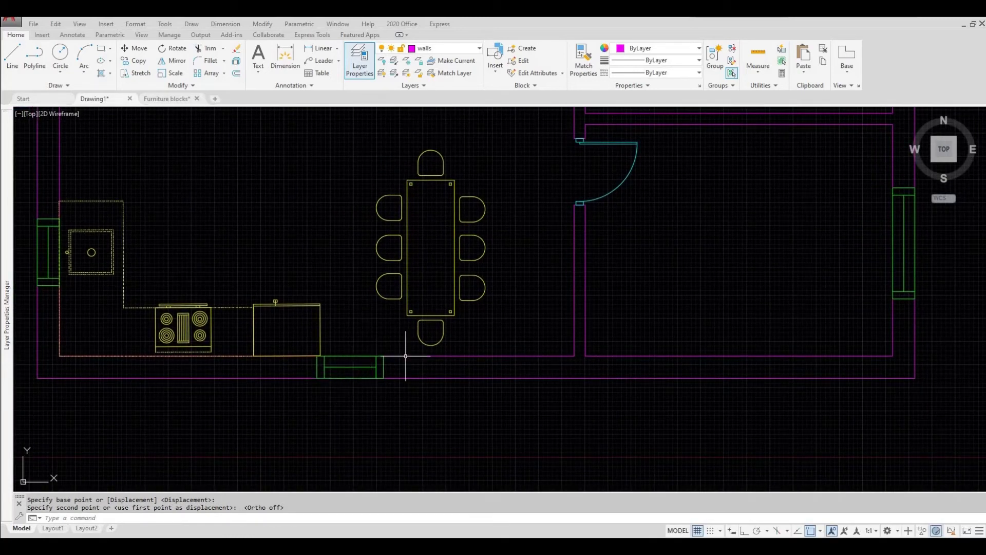
{"action": "scroll", "coordinate": [354, 362], "scroll_direction": "up", "scroll_amount": 2}
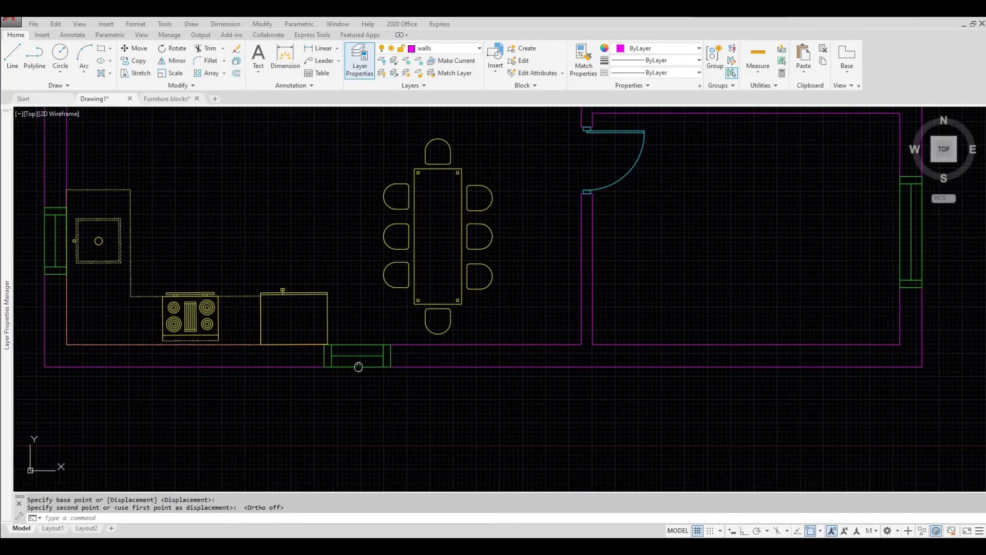
{"action": "left_click", "coordinate": [424, 403]}
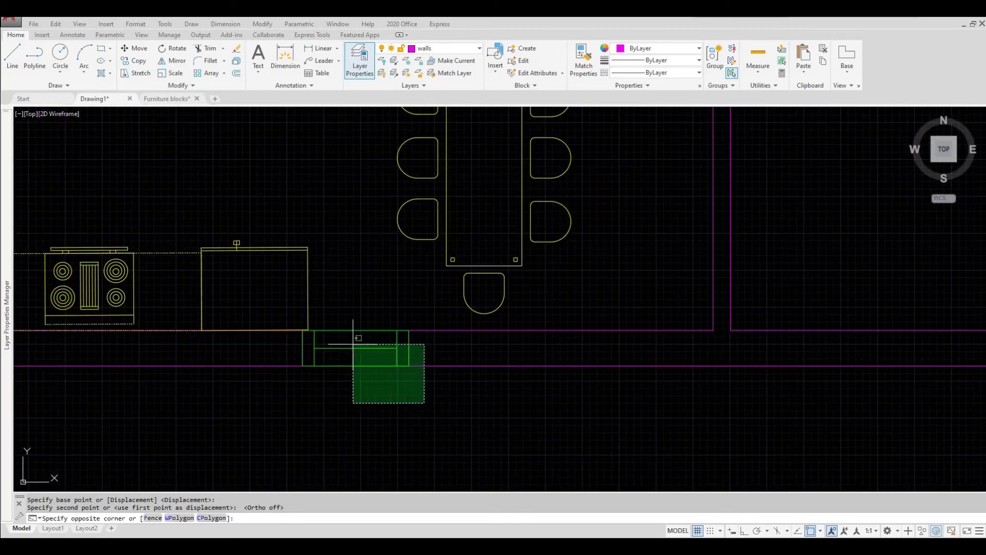
{"action": "left_click", "coordinate": [274, 307]}
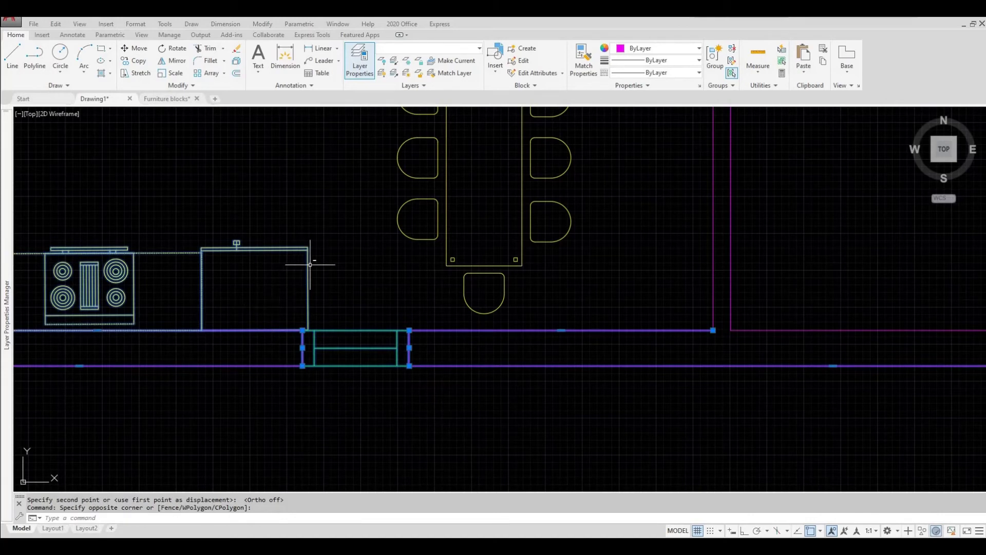
{"action": "left_click", "coordinate": [319, 278], "text": "shift"}
{"action": "left_click", "coordinate": [249, 230], "text": "shift"}
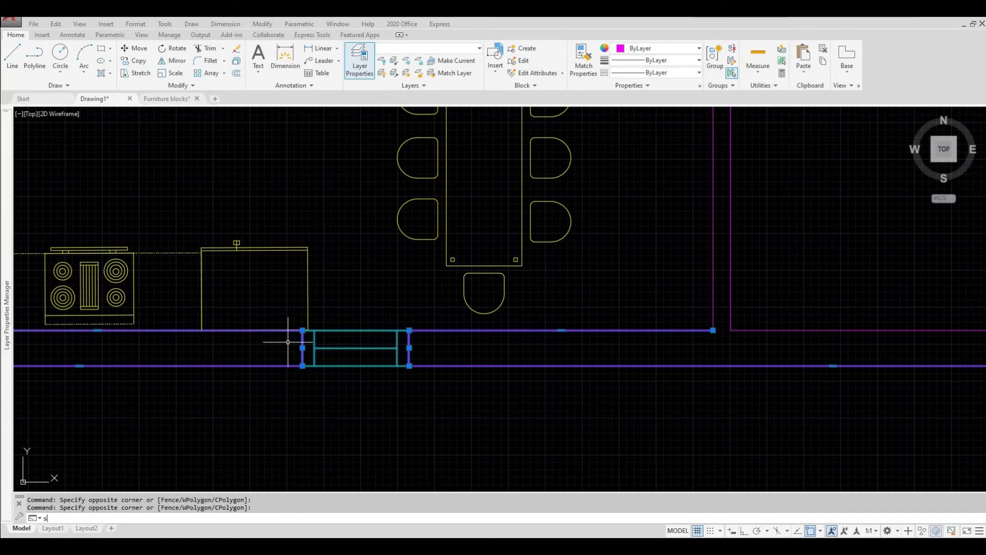
{"action": "key", "text": "Return"}
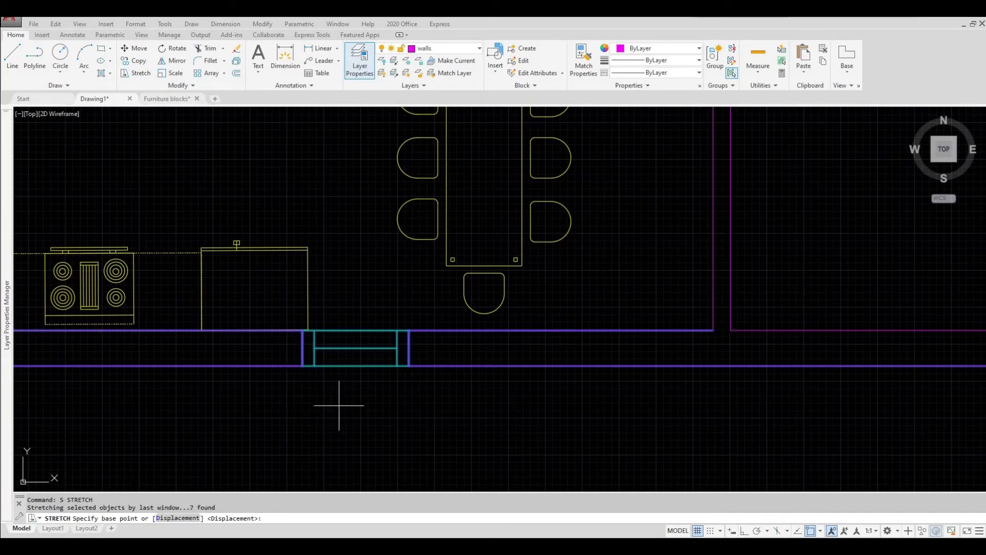
{"action": "left_click", "coordinate": [339, 405]}
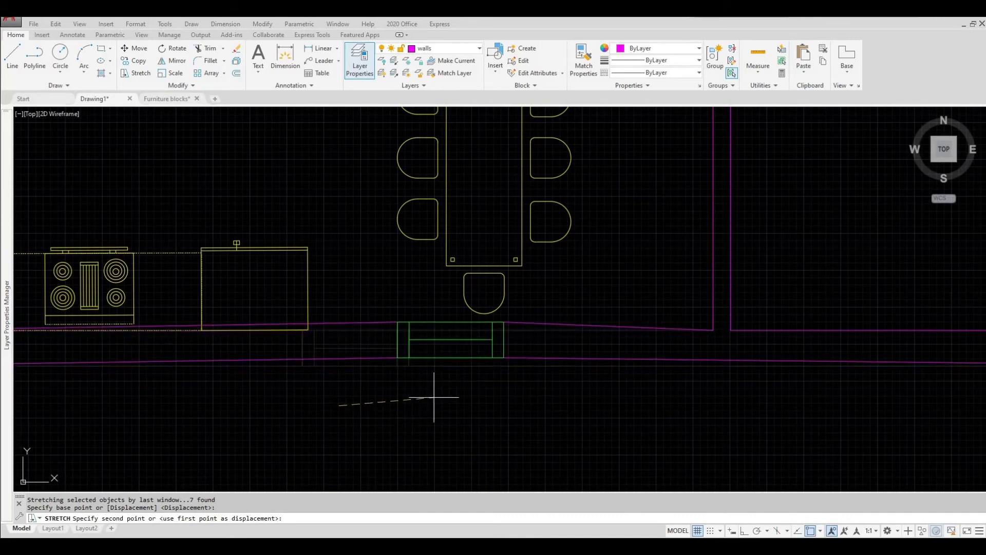
{"action": "left_click", "coordinate": [743, 532]}
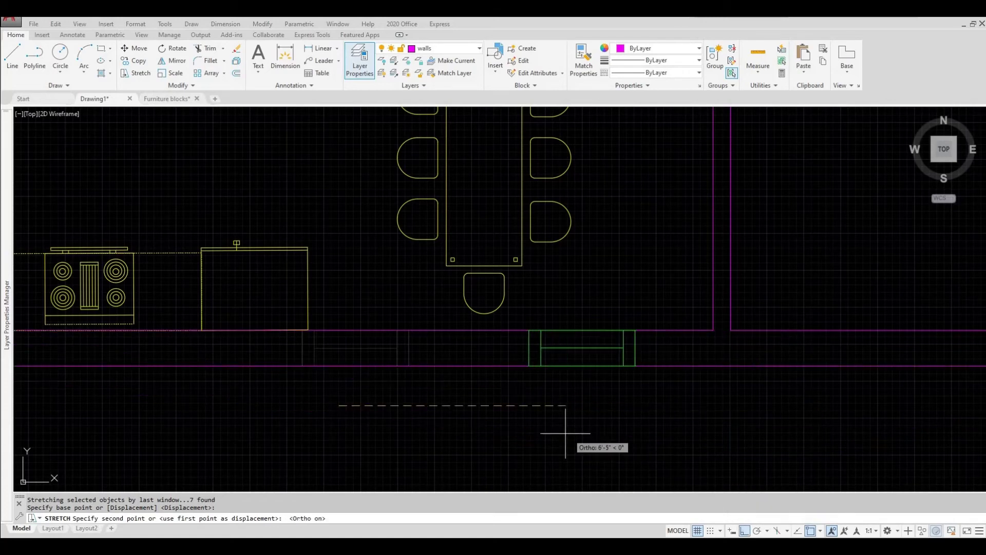
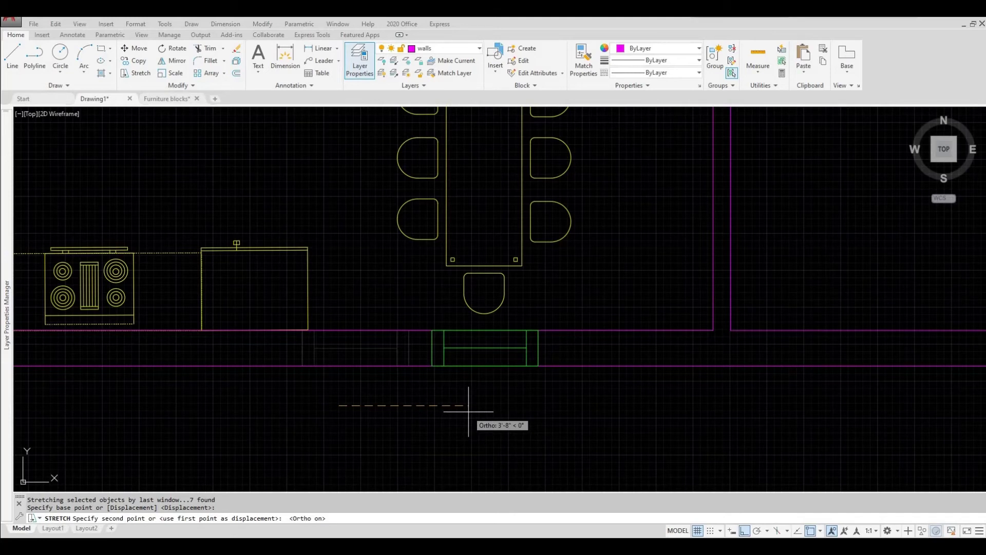
{"action": "left_click", "coordinate": [468, 411]}
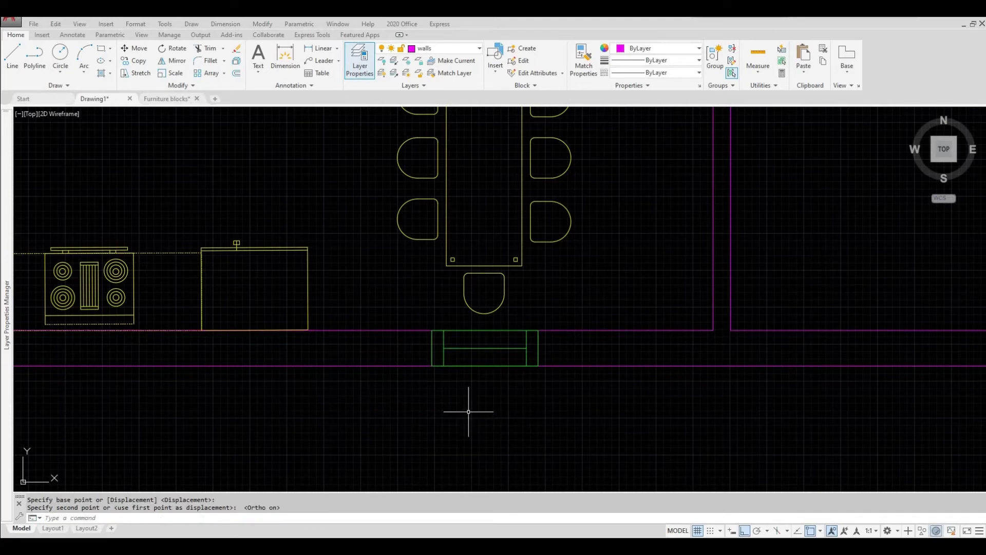
{"action": "key", "text": "Escape"}
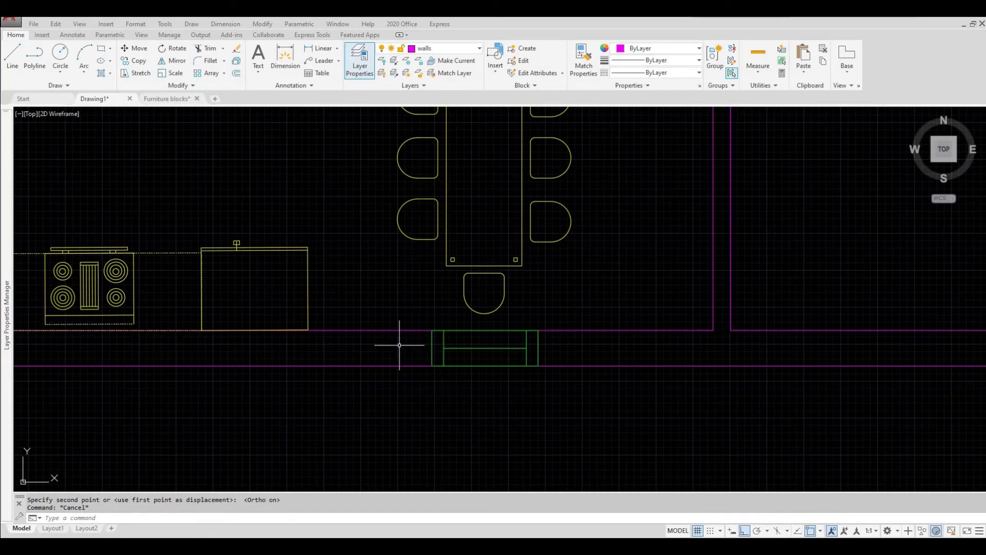
Rotate the smaller bed block with nightstands 180 degrees about the midpoint of its headboard.
{"action": "scroll", "coordinate": [349, 281], "scroll_direction": "down", "scroll_amount": 4}
{"action": "mouse_move", "coordinate": [391, 286]}
{"action": "middle_mouse_down"}
{"action": "mouse_move", "coordinate": [398, 370]}
{"action": "mouse_move", "coordinate": [417, 374]}
{"action": "middle_mouse_up"}
{"action": "scroll", "coordinate": [419, 380], "scroll_direction": "down", "scroll_amount": 2}
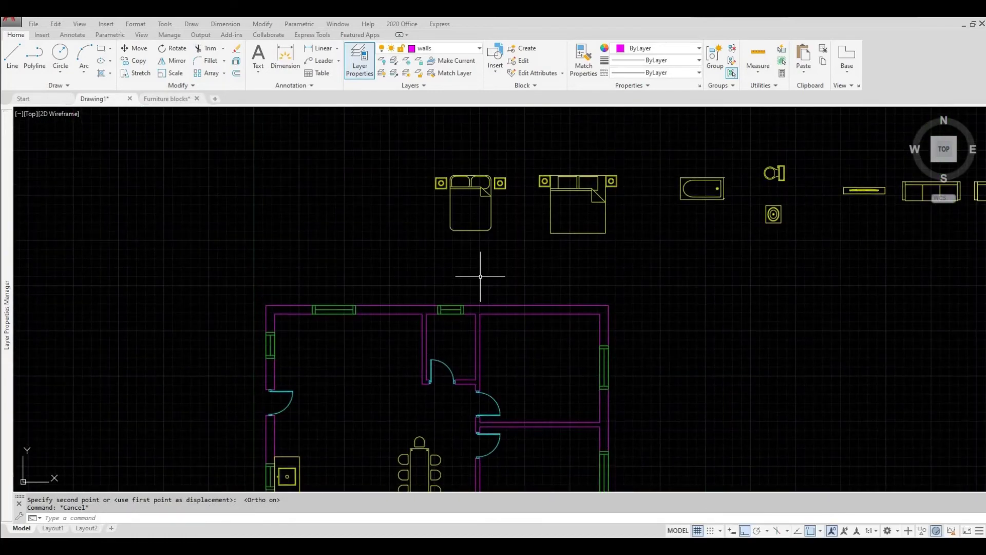
{"action": "left_click", "coordinate": [496, 247]}
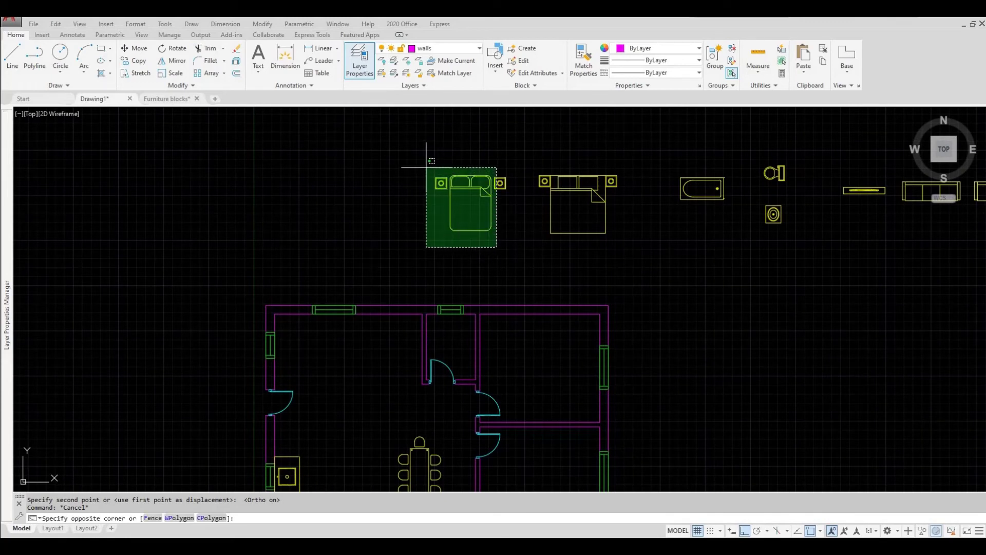
{"action": "left_click", "coordinate": [426, 167]}
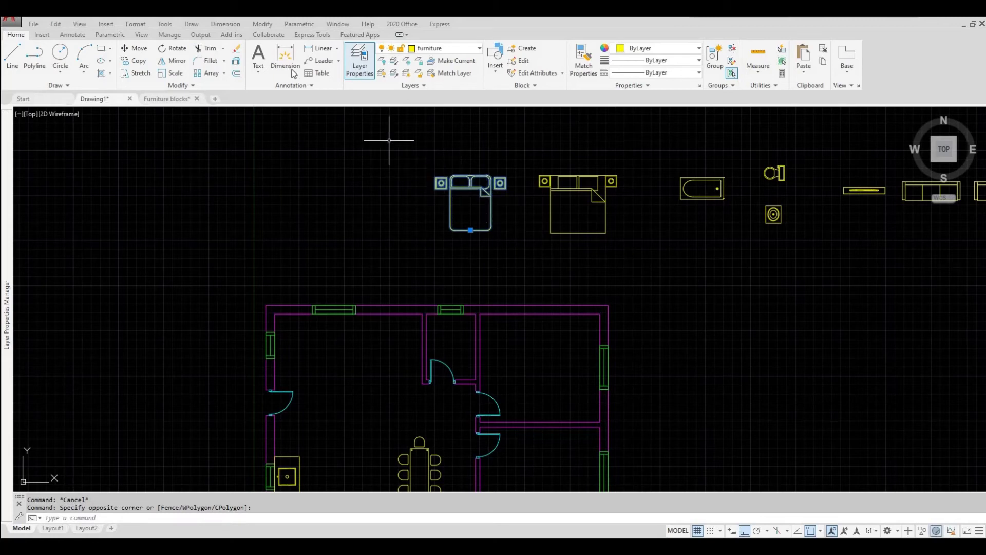
{"action": "middle_click_drag", "start_coordinate": [504, 304], "coordinate": [461, 184]}
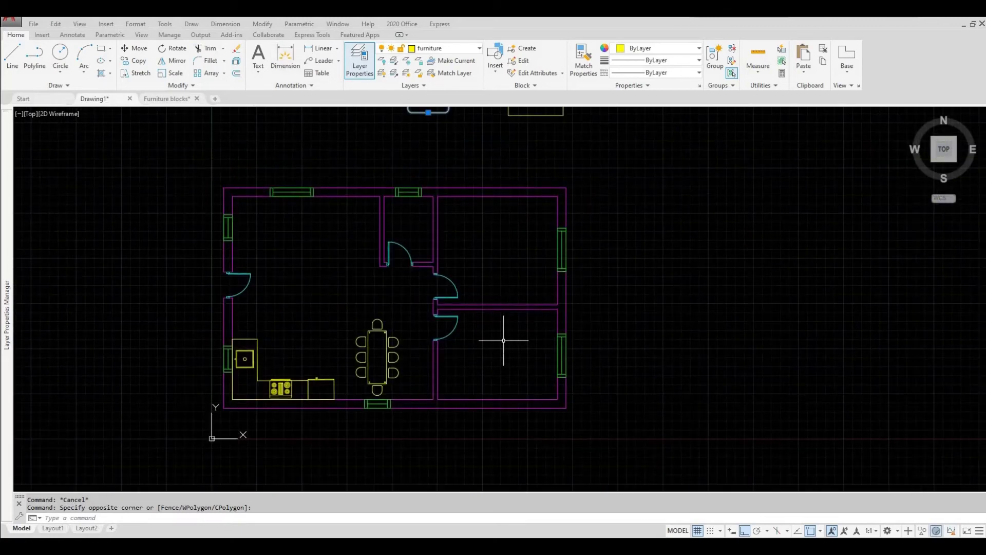
{"action": "middle_click_drag", "start_coordinate": [466, 328], "coordinate": [485, 438]}
{"action": "middle_click_drag", "start_coordinate": [405, 238], "coordinate": [442, 337]}
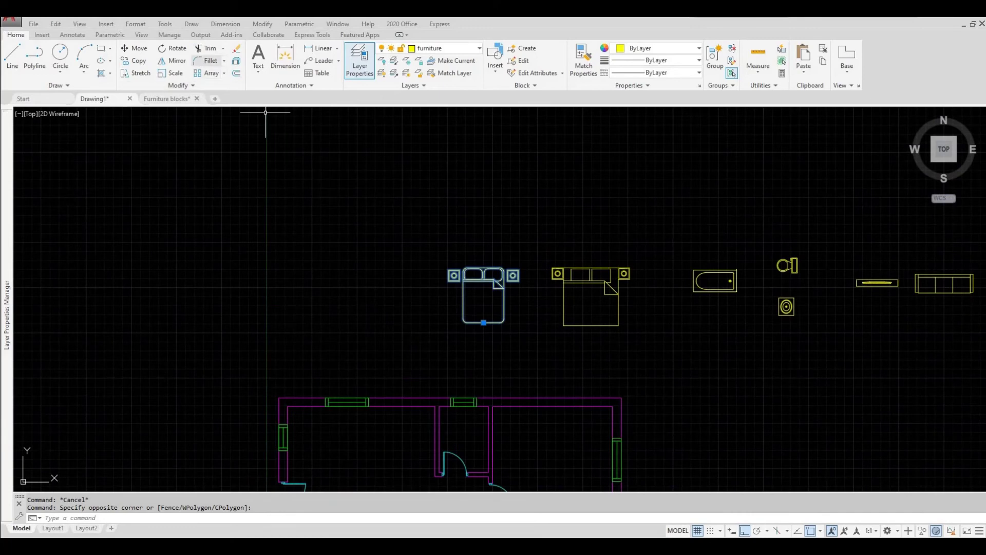
{"action": "left_click", "coordinate": [508, 360]}
{"action": "left_click", "coordinate": [487, 321]}
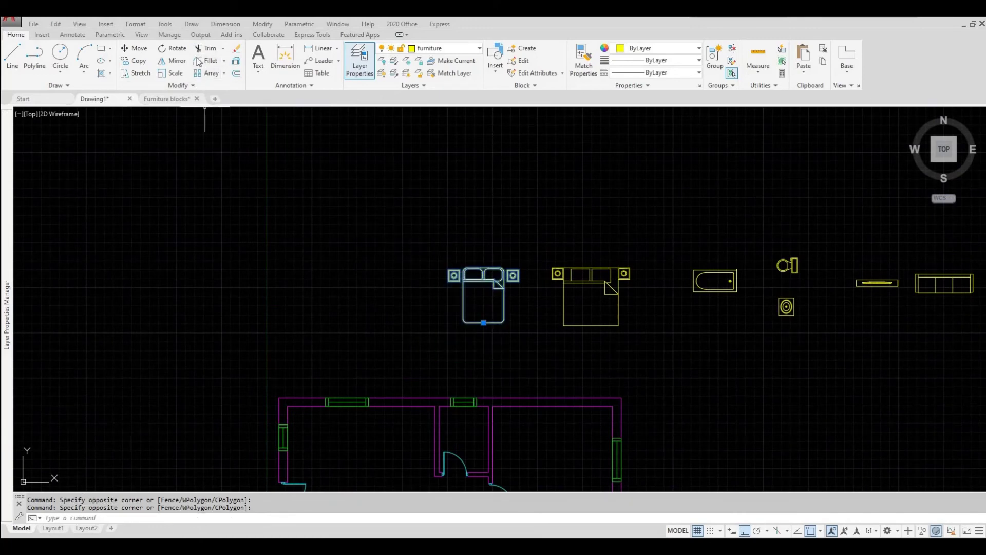
{"action": "left_click", "coordinate": [170, 49]}
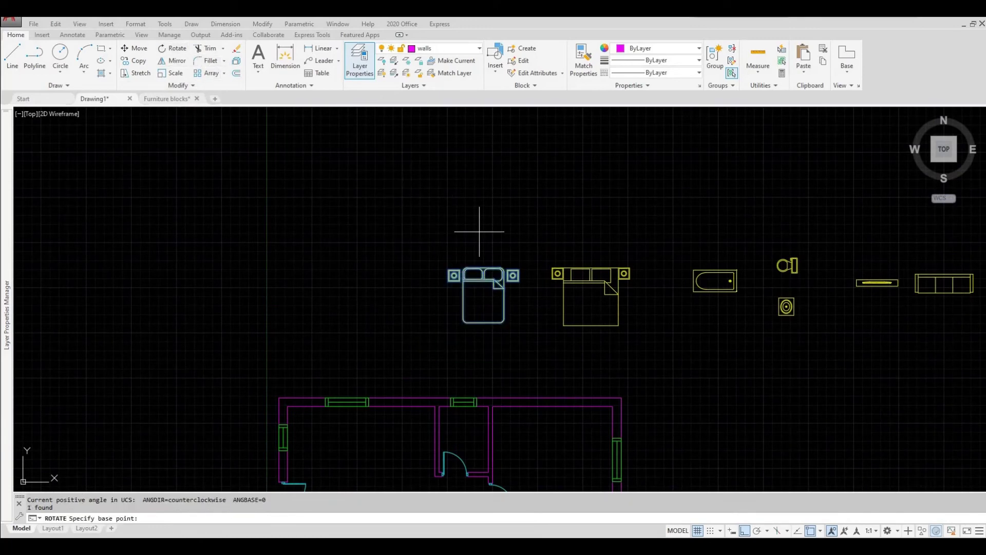
{"action": "scroll", "coordinate": [482, 264], "scroll_direction": "up", "scroll_amount": 4}
{"action": "left_click", "coordinate": [480, 275]}
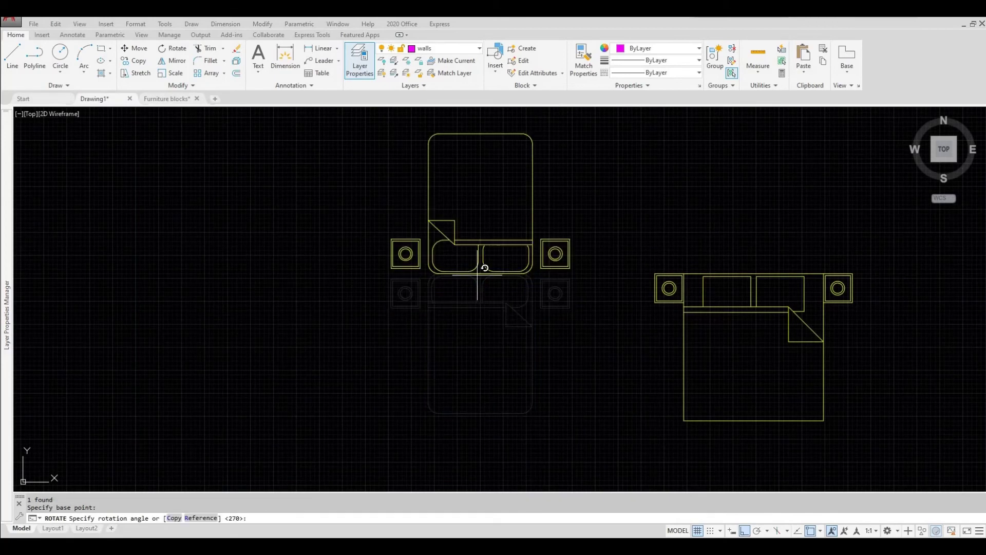
{"action": "left_click", "coordinate": [337, 221]}
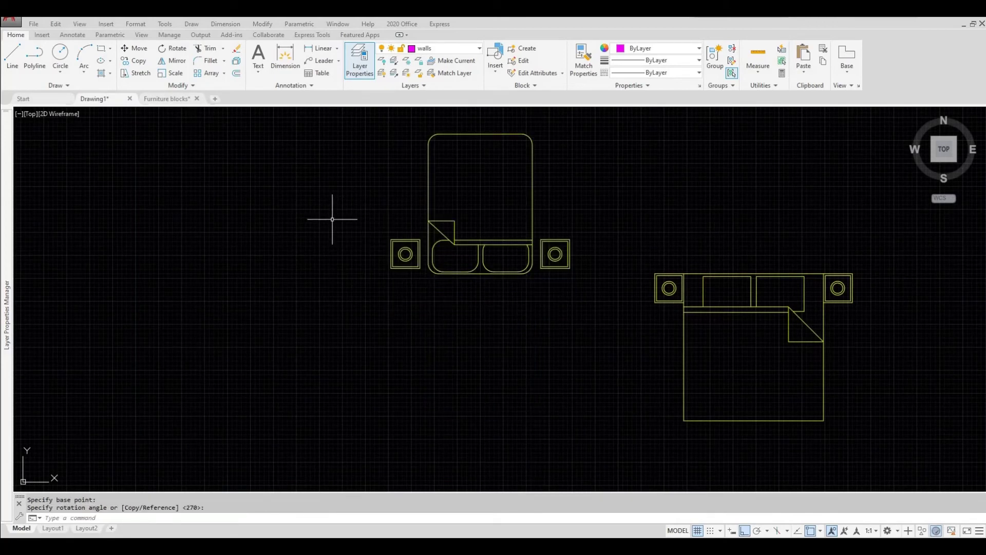
{"action": "key", "text": "Escape"}
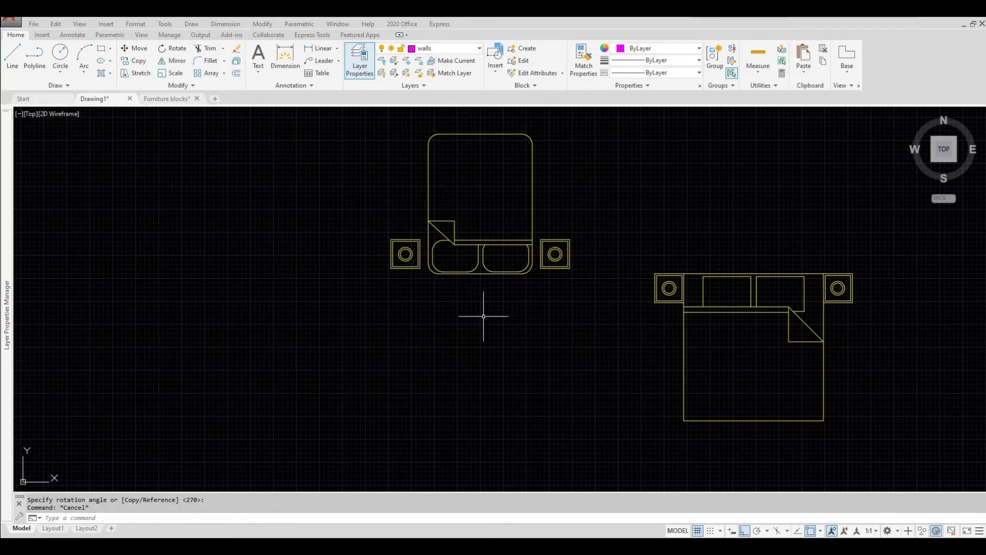
Move the smaller bed block by its headboard midpoint, with ortho off, to the midpoint of the lower bedroom's bottom wall.
{"action": "left_click", "coordinate": [511, 359]}
{"action": "left_click", "coordinate": [339, 195]}
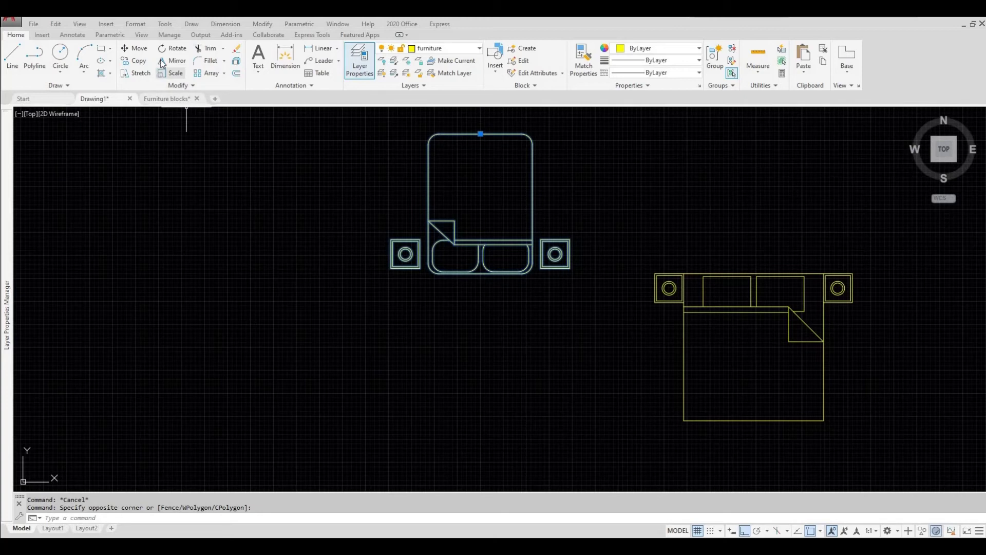
{"action": "left_click", "coordinate": [135, 48]}
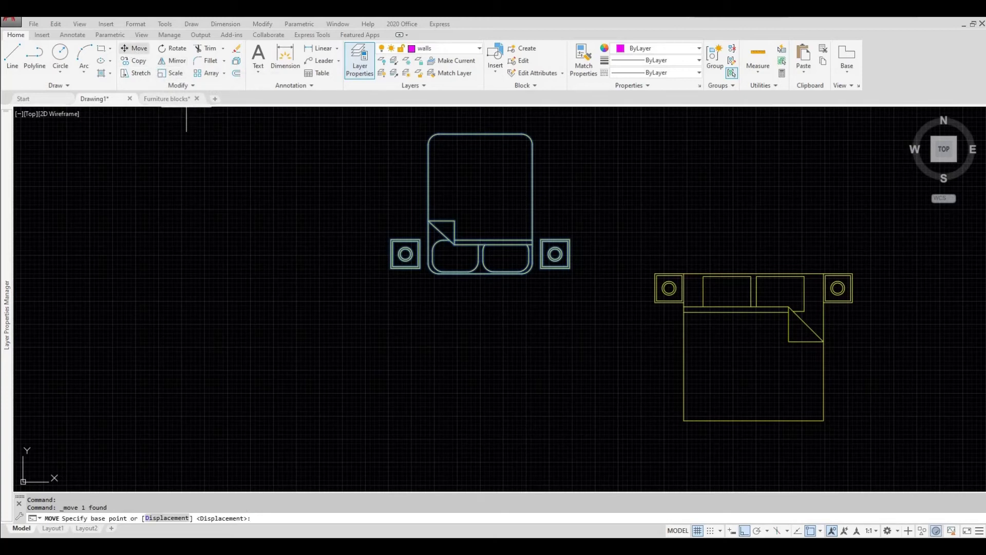
{"action": "left_click", "coordinate": [480, 275]}
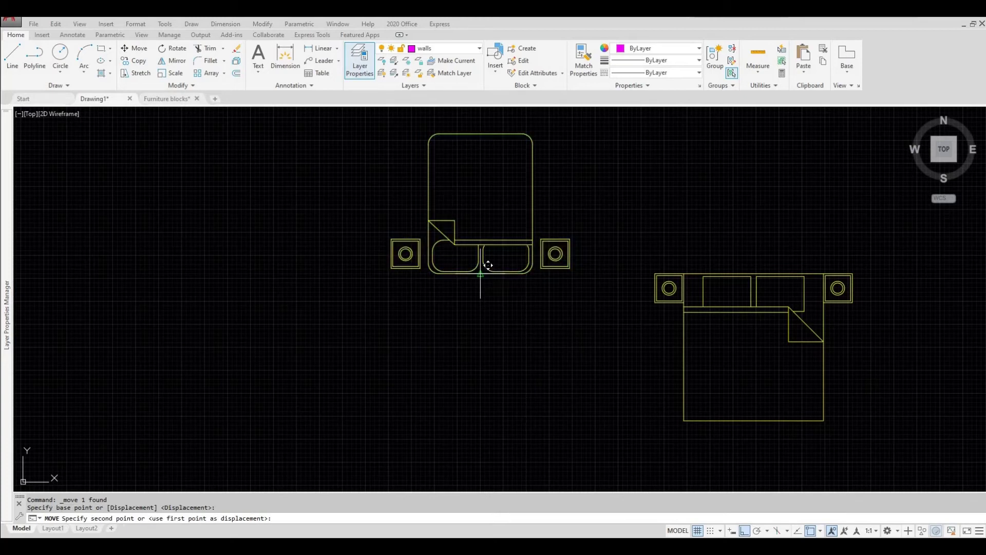
{"action": "middle_click_drag", "start_coordinate": [521, 342], "coordinate": [518, 327]}
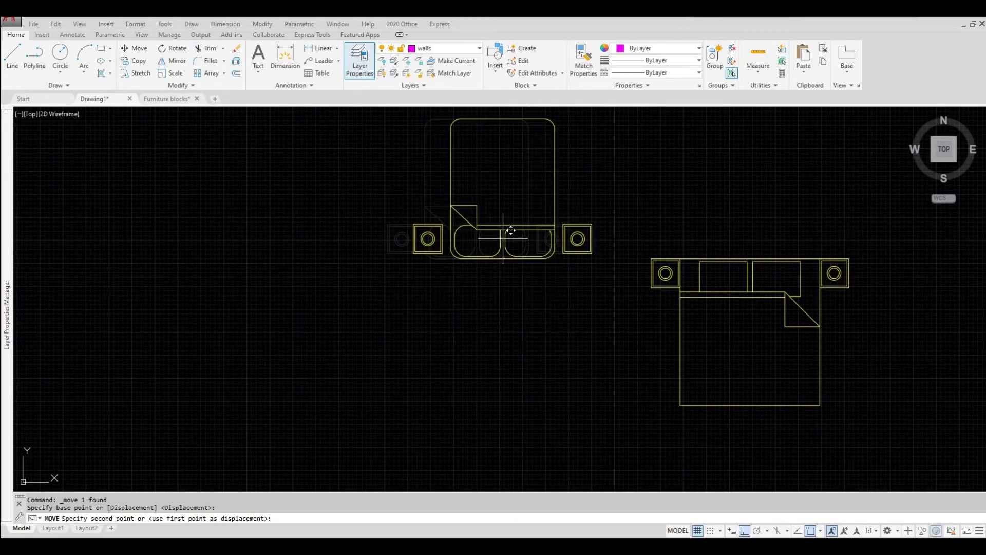
{"action": "scroll", "coordinate": [625, 325], "scroll_direction": "down", "scroll_amount": 2}
{"action": "middle_click_drag", "start_coordinate": [625, 325], "coordinate": [489, 148]}
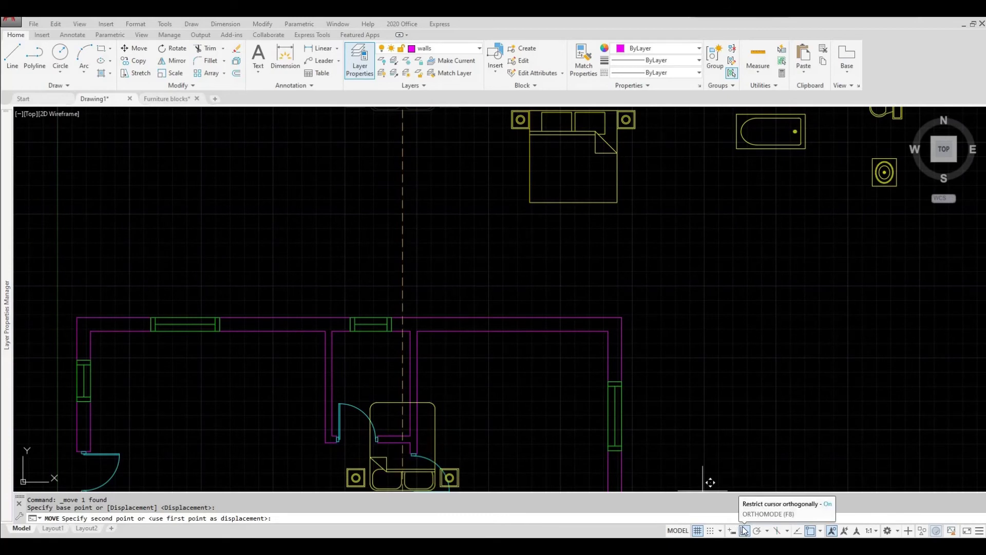
{"action": "left_click", "coordinate": [744, 531]}
{"action": "mouse_move", "coordinate": [557, 467]}
{"action": "middle_mouse_down"}
{"action": "mouse_move", "coordinate": [534, 356]}
{"action": "mouse_move", "coordinate": [534, 231]}
{"action": "middle_mouse_up"}
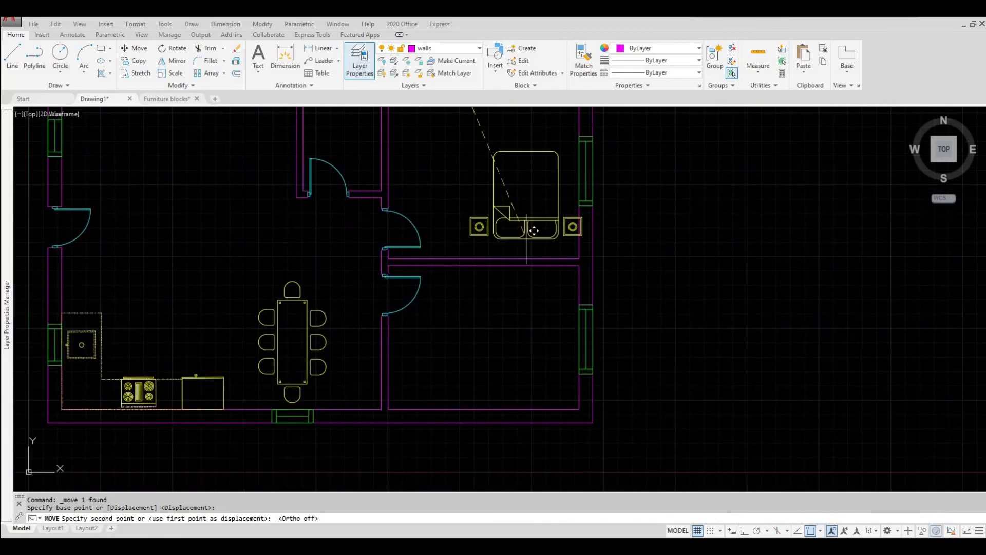
{"action": "scroll", "coordinate": [501, 384], "scroll_direction": "up", "scroll_amount": 2}
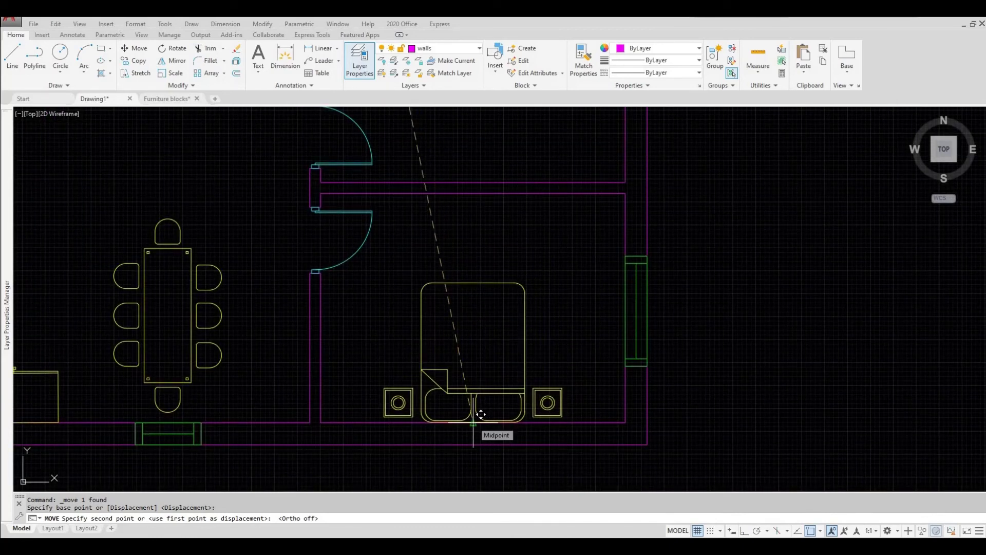
{"action": "left_click", "coordinate": [480, 414]}
Move the larger bed block by its headboard midpoint to the midpoint of the upper bedroom's top wall.
{"action": "scroll", "coordinate": [488, 315], "scroll_direction": "down", "scroll_amount": 5}
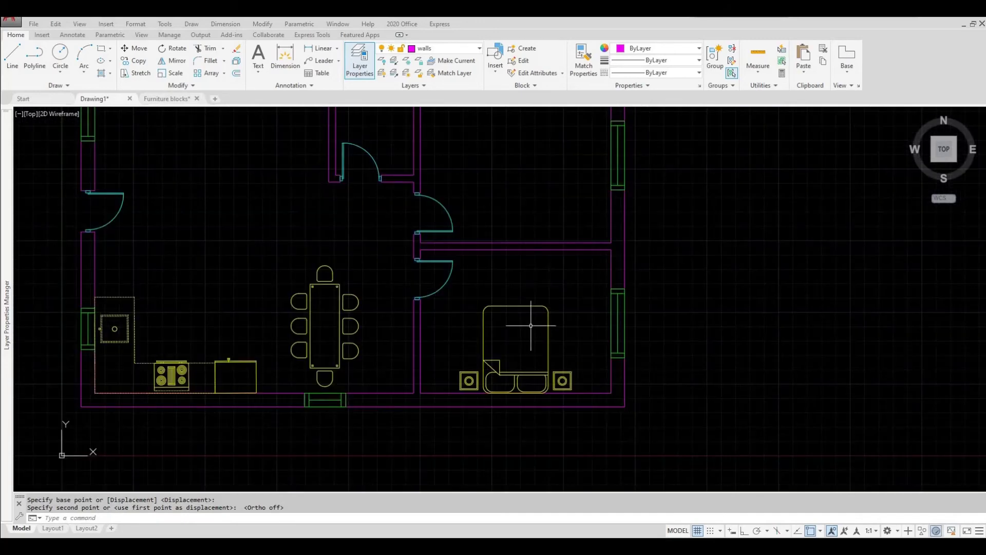
{"action": "middle_click_drag", "start_coordinate": [504, 289], "coordinate": [481, 381]}
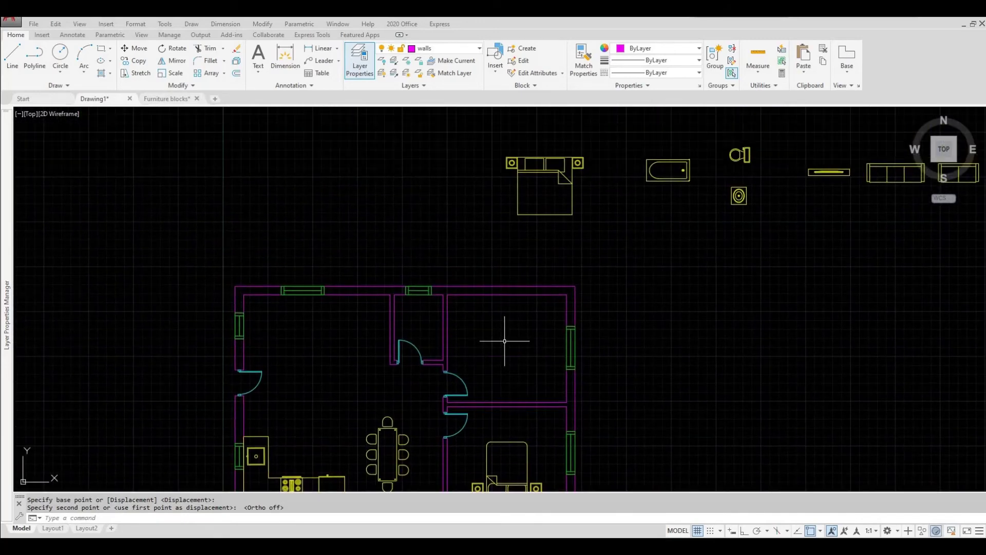
{"action": "middle_click_drag", "start_coordinate": [510, 301], "coordinate": [480, 328]}
{"action": "key", "text": "Escape"}
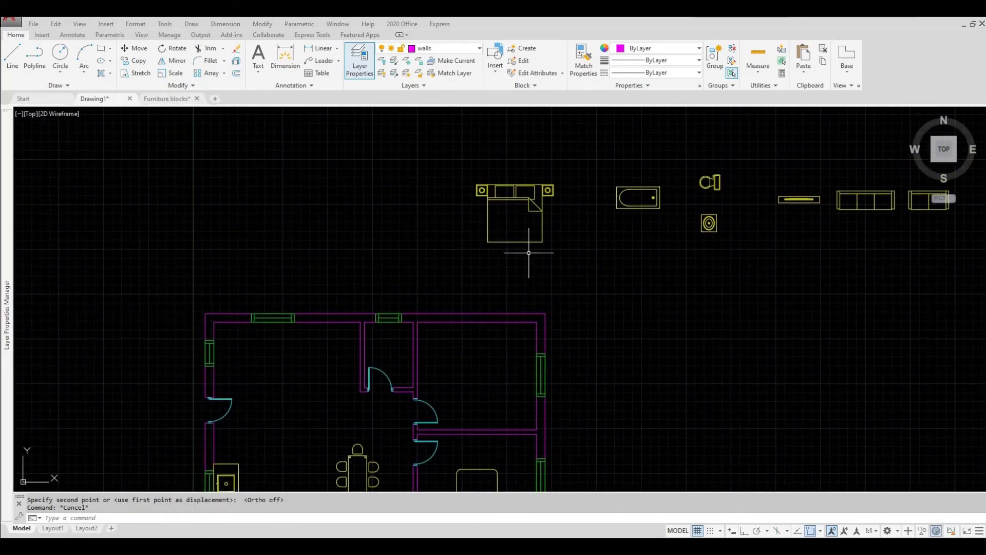
{"action": "left_click", "coordinate": [546, 268]}
{"action": "left_click", "coordinate": [458, 152]}
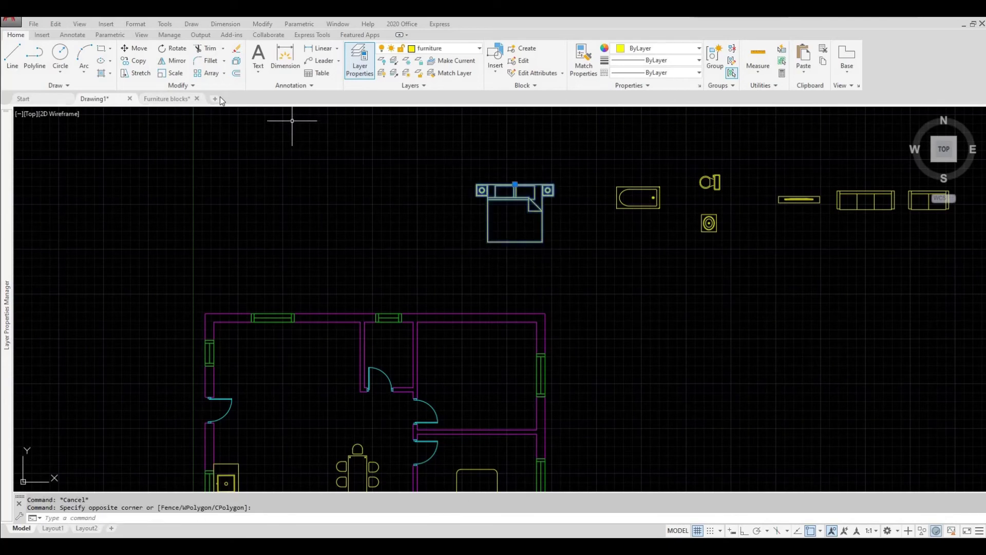
{"action": "left_click", "coordinate": [133, 50]}
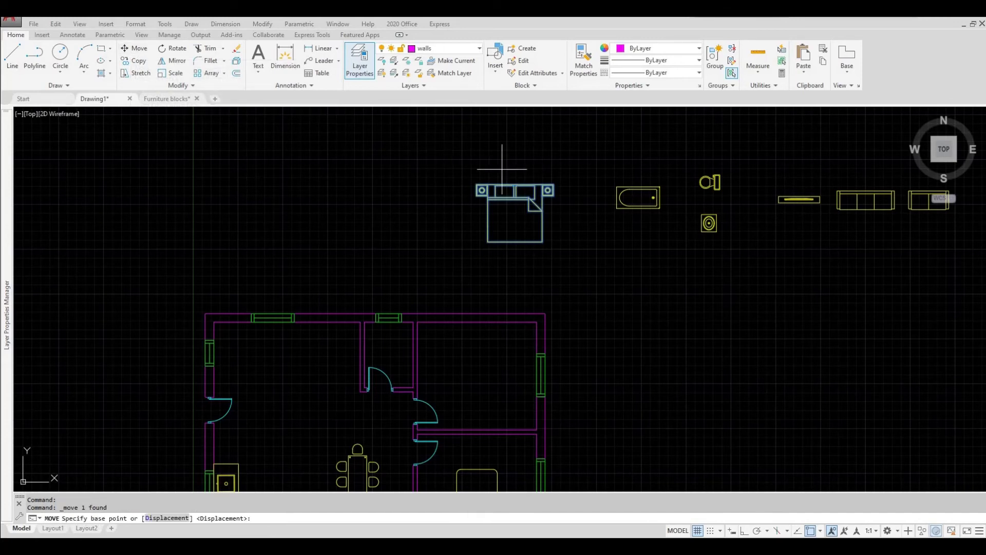
{"action": "scroll", "coordinate": [500, 177], "scroll_direction": "up", "scroll_amount": 3}
{"action": "left_click", "coordinate": [491, 201]}
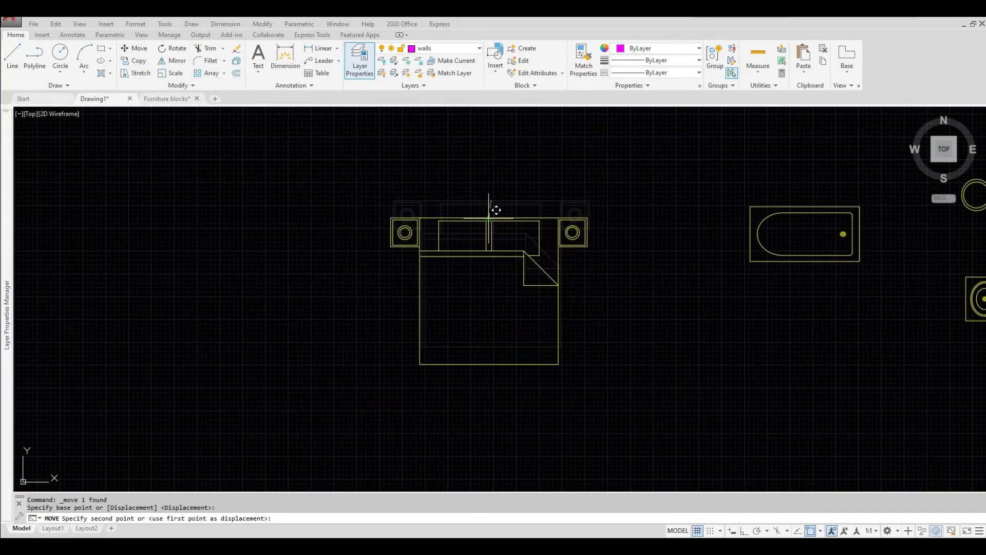
{"action": "middle_click_drag", "start_coordinate": [481, 309], "coordinate": [464, 127]}
{"action": "middle_click_drag", "start_coordinate": [419, 233], "coordinate": [467, 140]}
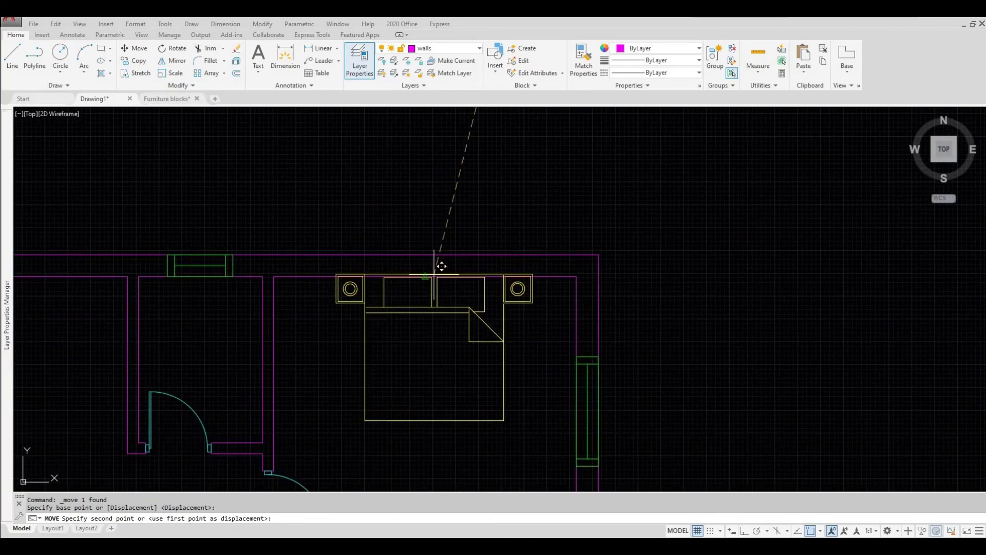
{"action": "left_click", "coordinate": [433, 276]}
Move the bathtub block by its top edge midpoint to the midpoint of the bathroom's top wall, under the window.
{"action": "scroll", "coordinate": [457, 204], "scroll_direction": "down", "scroll_amount": 5}
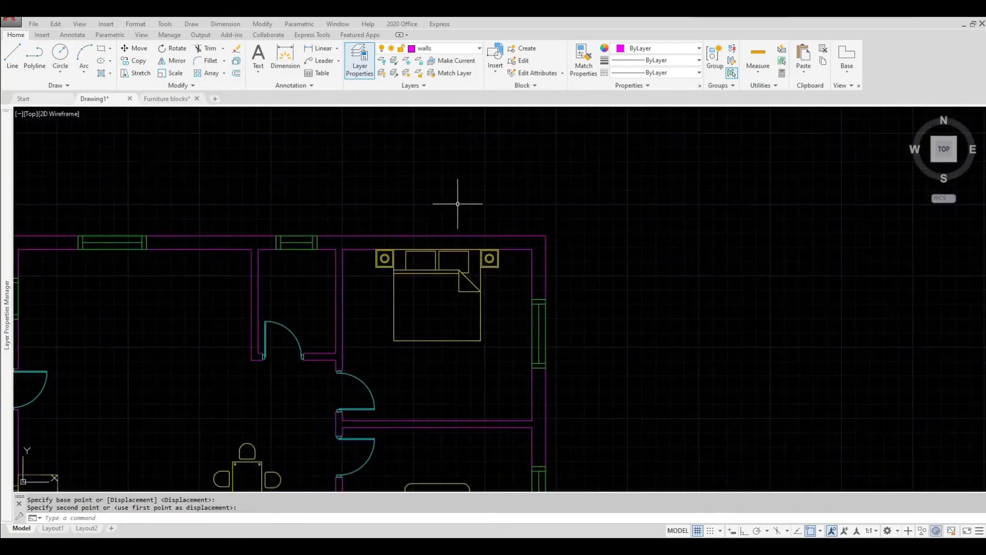
{"action": "left_click", "coordinate": [629, 199]}
{"action": "left_click", "coordinate": [557, 140]}
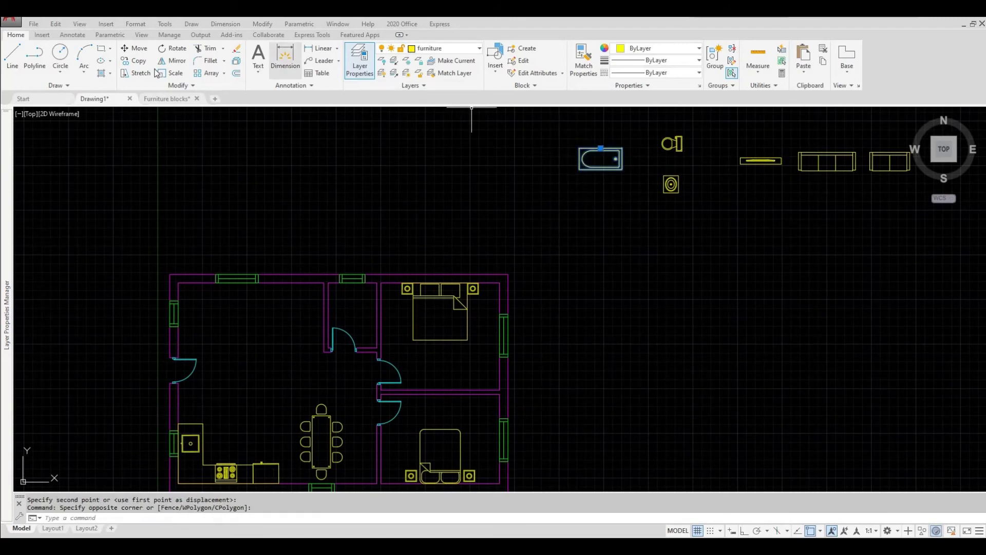
{"action": "left_click", "coordinate": [135, 51]}
{"action": "scroll", "coordinate": [598, 152], "scroll_direction": "up", "scroll_amount": 5}
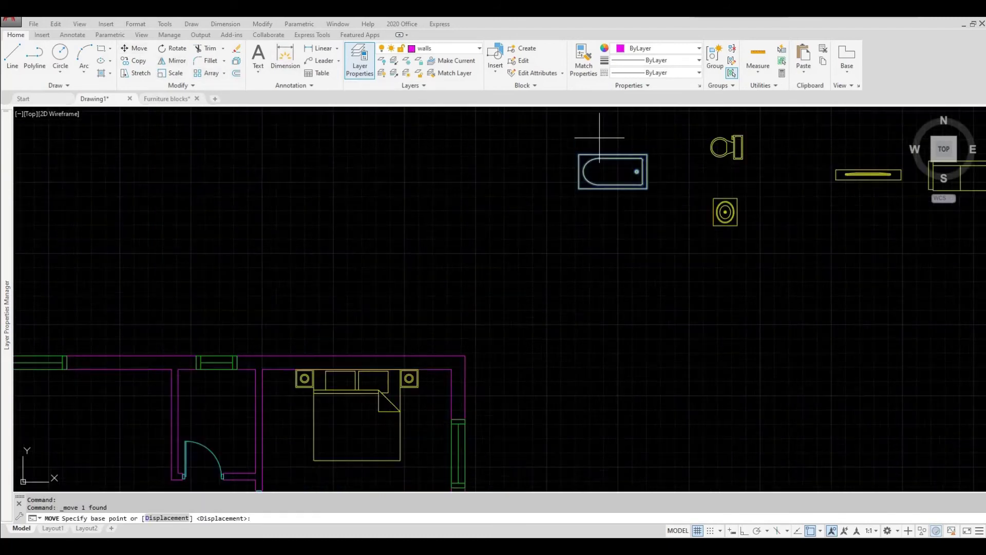
{"action": "left_click", "coordinate": [629, 181]}
{"action": "scroll", "coordinate": [637, 169], "scroll_direction": "down", "scroll_amount": 5}
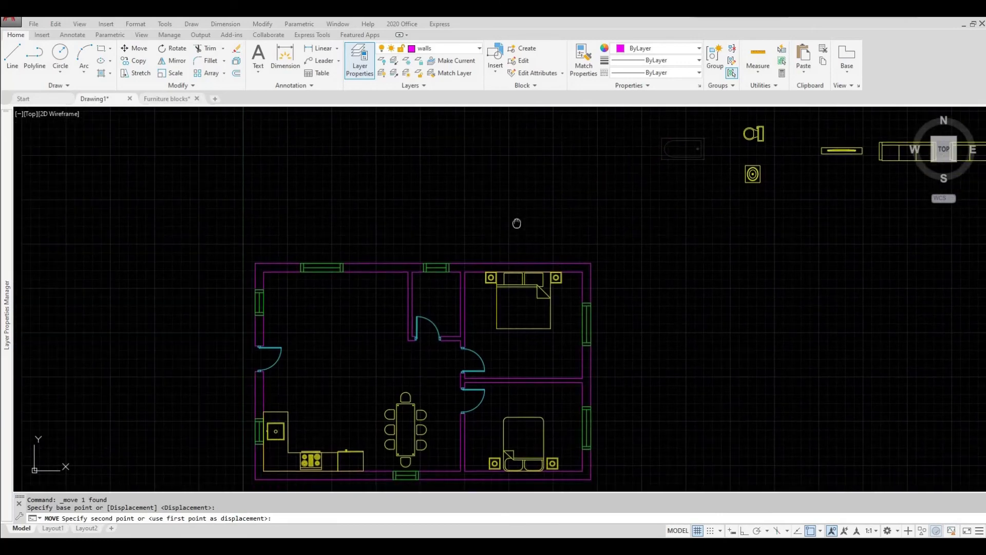
{"action": "scroll", "coordinate": [441, 282], "scroll_direction": "up", "scroll_amount": 5}
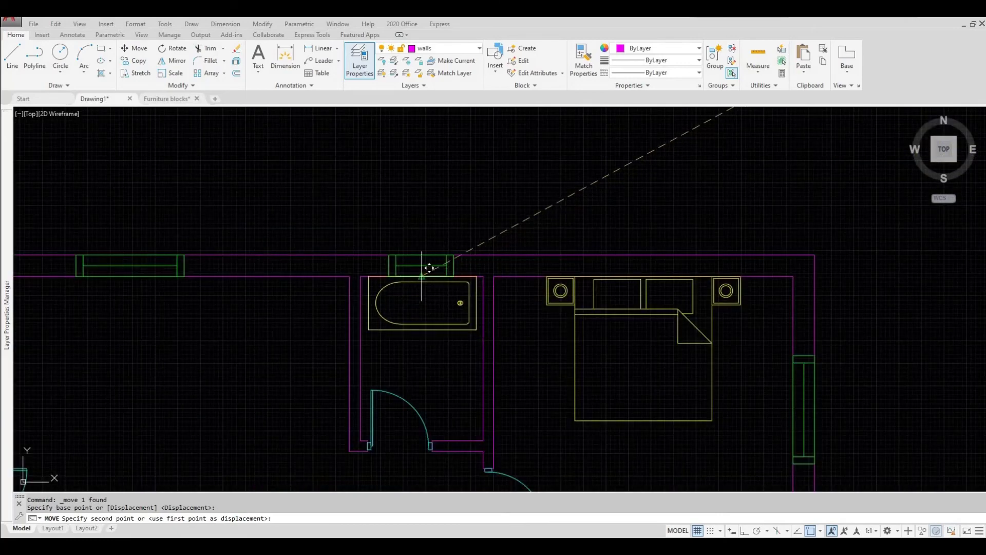
{"action": "left_click", "coordinate": [428, 268]}
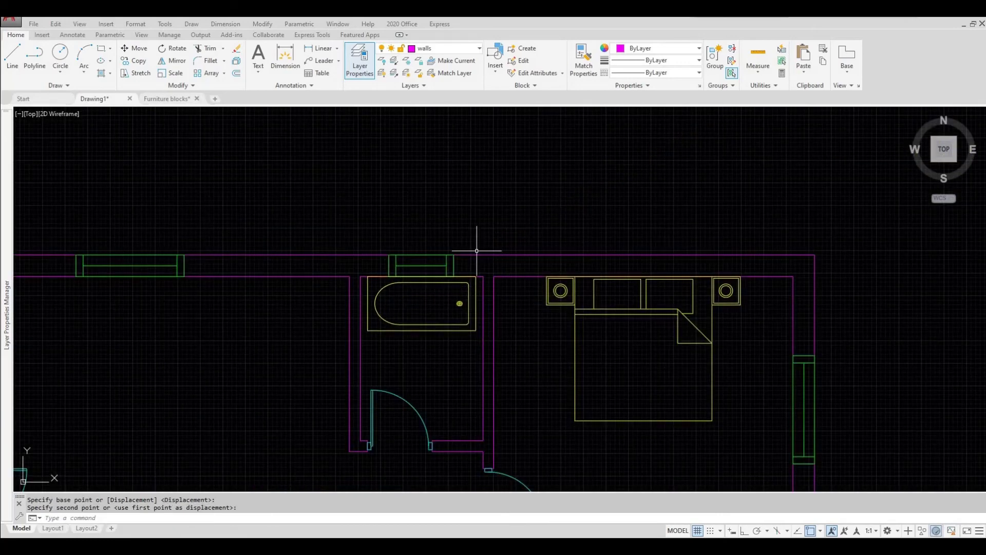
{"action": "key", "text": "Escape"}
Move the toilet block by the midpoint of its tank's back edge to the bathroom's right wall, just below the bathtub.
{"action": "scroll", "coordinate": [467, 221], "scroll_direction": "down", "scroll_amount": 5}
{"action": "middle_click_drag", "start_coordinate": [511, 215], "coordinate": [475, 279]}
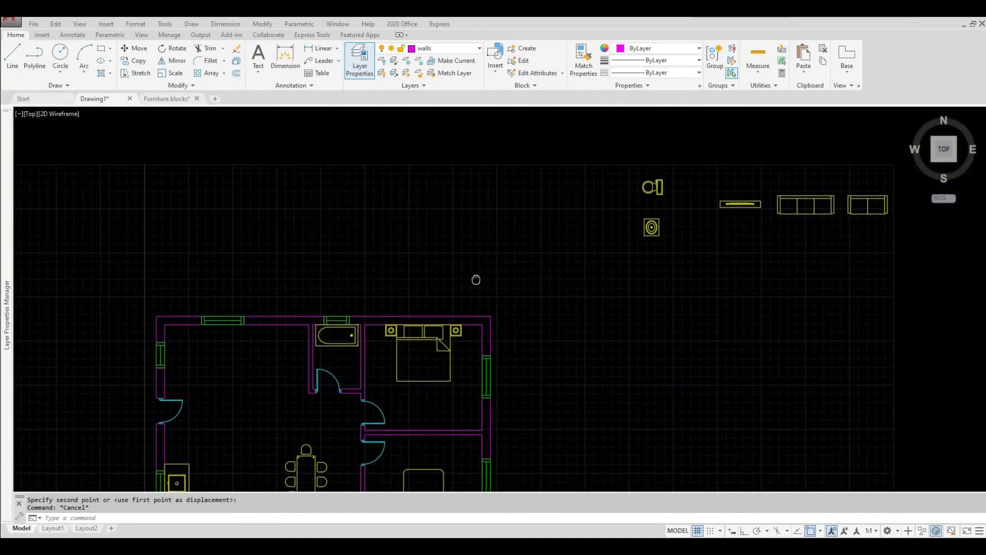
{"action": "left_click", "coordinate": [663, 202]}
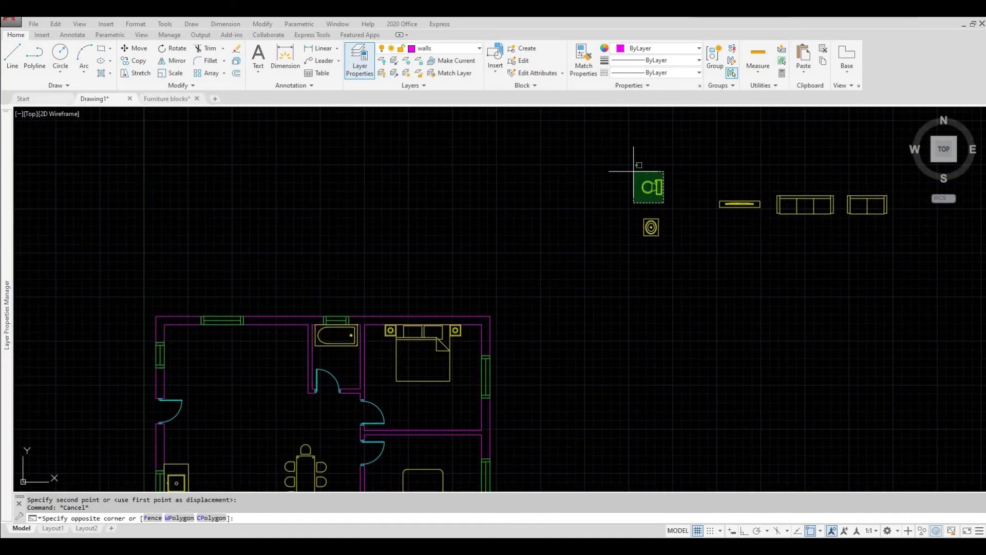
{"action": "left_click", "coordinate": [634, 170]}
{"action": "left_click", "coordinate": [135, 48]}
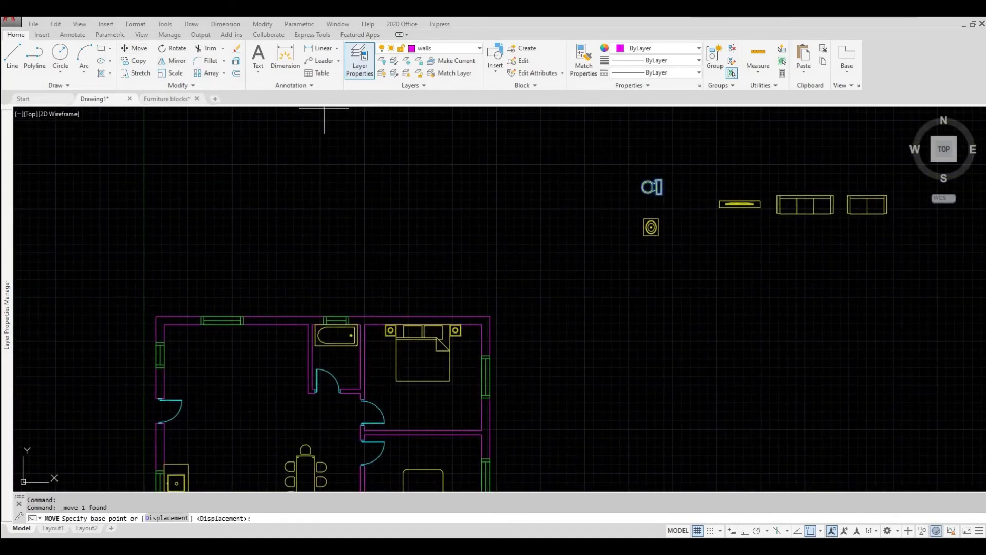
{"action": "scroll", "coordinate": [645, 182], "scroll_direction": "up", "scroll_amount": 8}
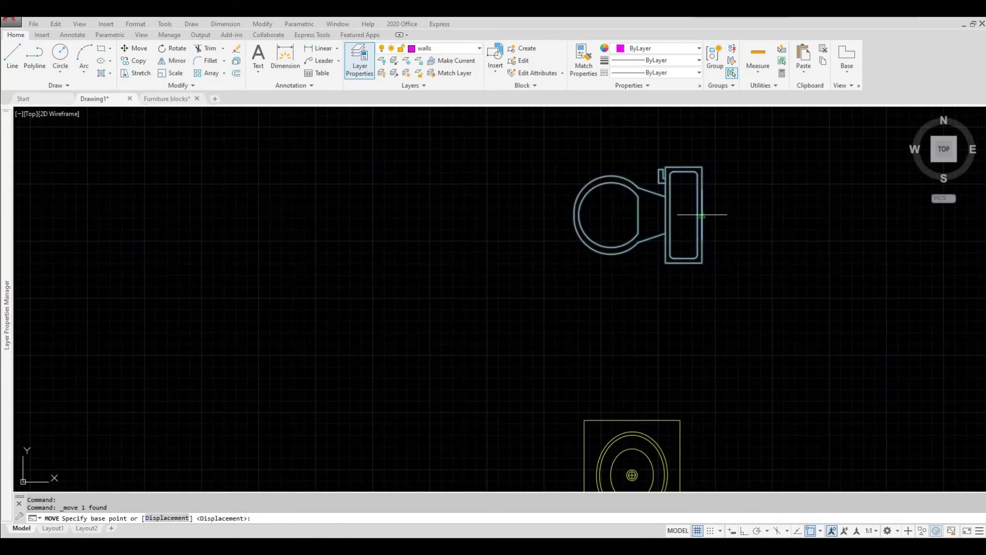
{"action": "left_click", "coordinate": [702, 215]}
{"action": "scroll", "coordinate": [557, 144], "scroll_direction": "down", "scroll_amount": 6}
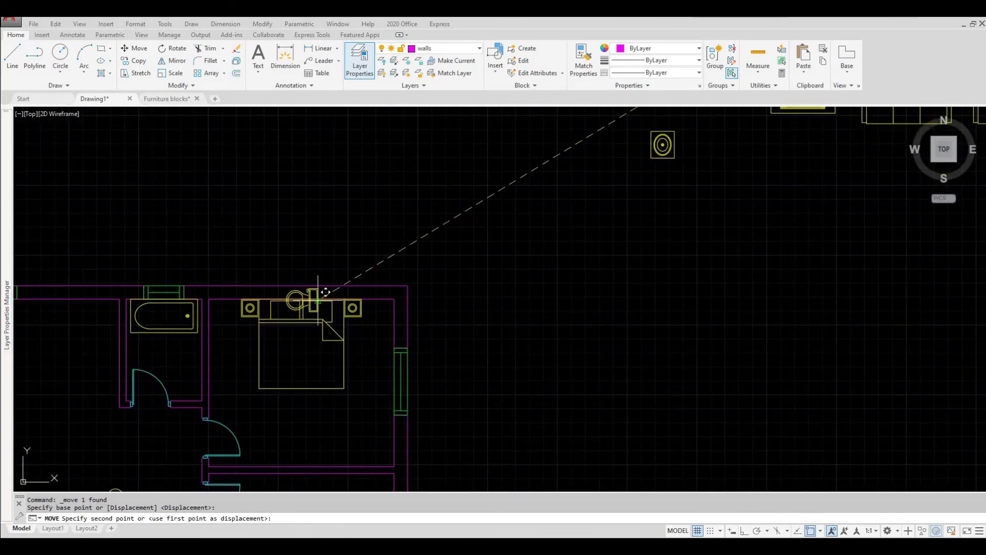
{"action": "middle_click_drag", "start_coordinate": [318, 300], "coordinate": [582, 221]}
{"action": "scroll", "coordinate": [465, 263], "scroll_direction": "up", "scroll_amount": 6}
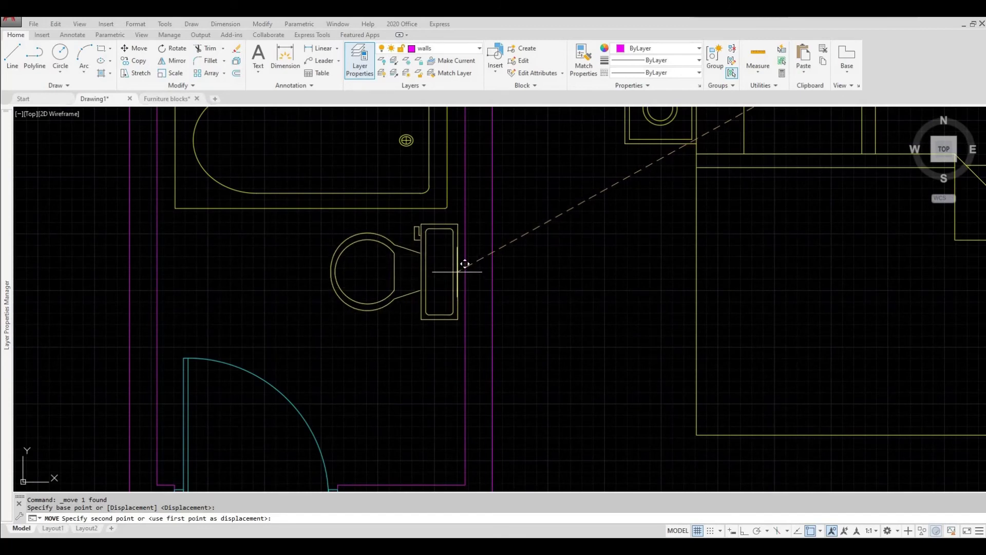
{"action": "left_click", "coordinate": [465, 265]}
Move the washbasin block by its drain center to the bathroom's lower right corner, below the toilet.
{"action": "scroll", "coordinate": [490, 234], "scroll_direction": "down", "scroll_amount": 6}
{"action": "scroll", "coordinate": [569, 212], "scroll_direction": "down", "scroll_amount": 2}
{"action": "middle_click_drag", "start_coordinate": [622, 205], "coordinate": [583, 264]}
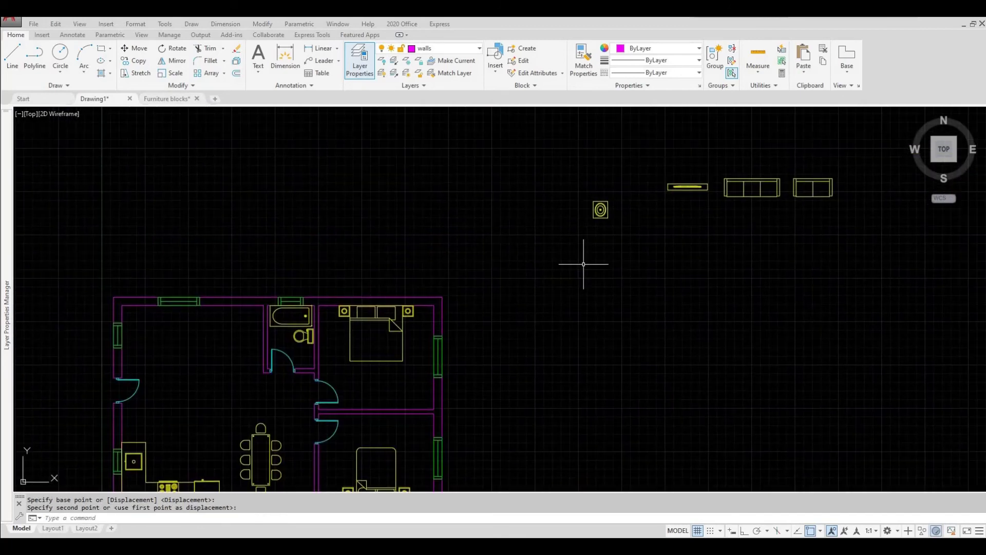
{"action": "left_click_drag", "start_coordinate": [614, 234], "coordinate": [577, 199]}
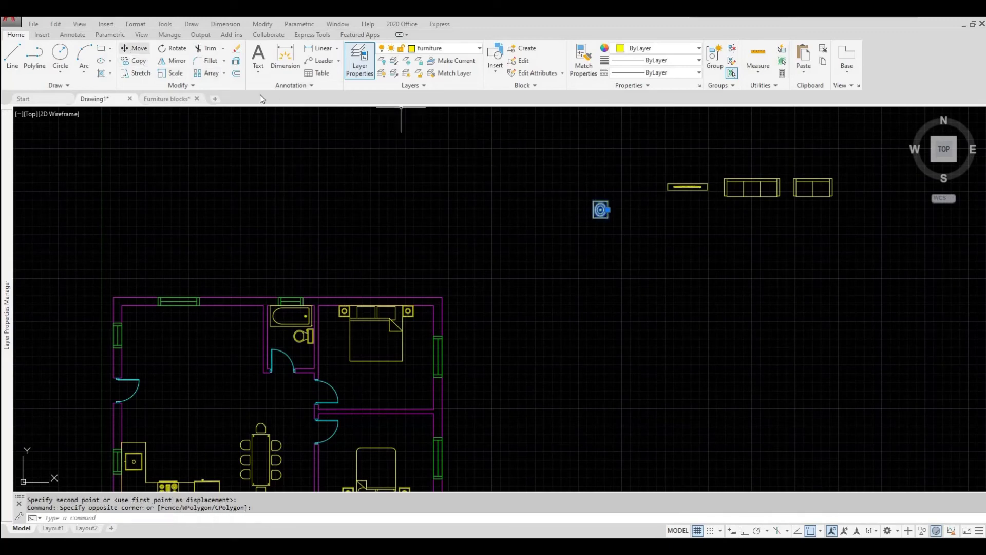
{"action": "scroll", "coordinate": [623, 205], "scroll_direction": "up", "scroll_amount": 4}
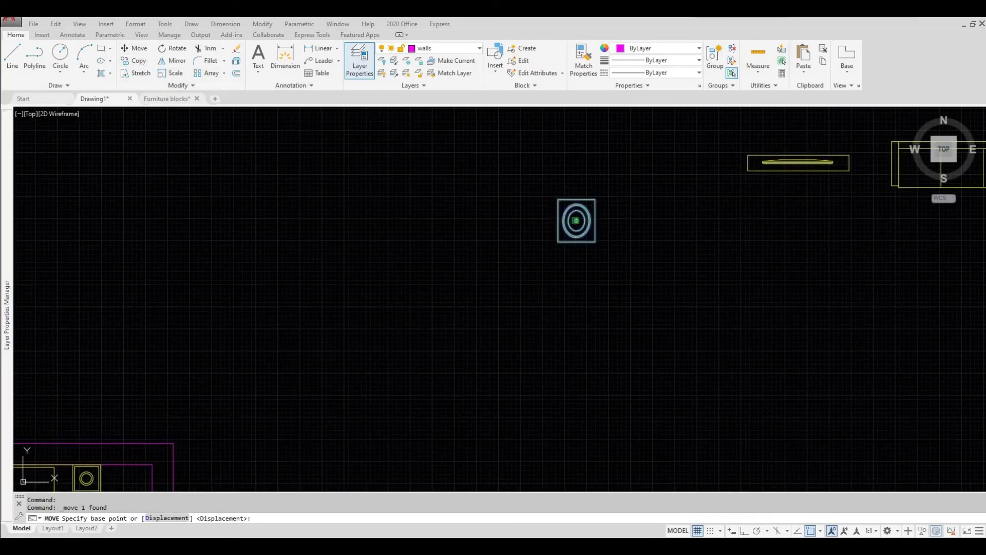
{"action": "left_click", "coordinate": [575, 220]}
{"action": "scroll", "coordinate": [632, 137], "scroll_direction": "down", "scroll_amount": 4}
{"action": "scroll", "coordinate": [390, 231], "scroll_direction": "up", "scroll_amount": 4}
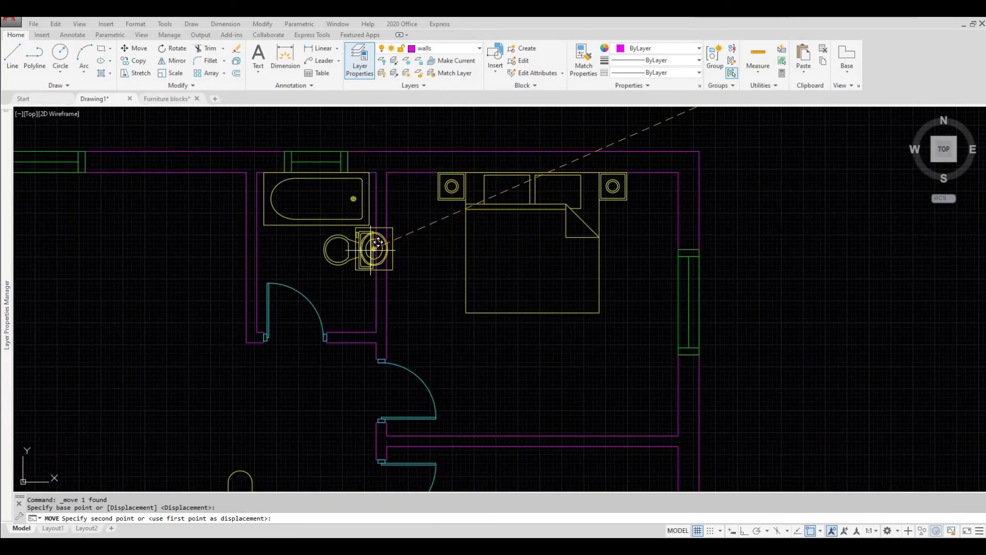
{"action": "scroll", "coordinate": [352, 286], "scroll_direction": "up", "scroll_amount": 2}
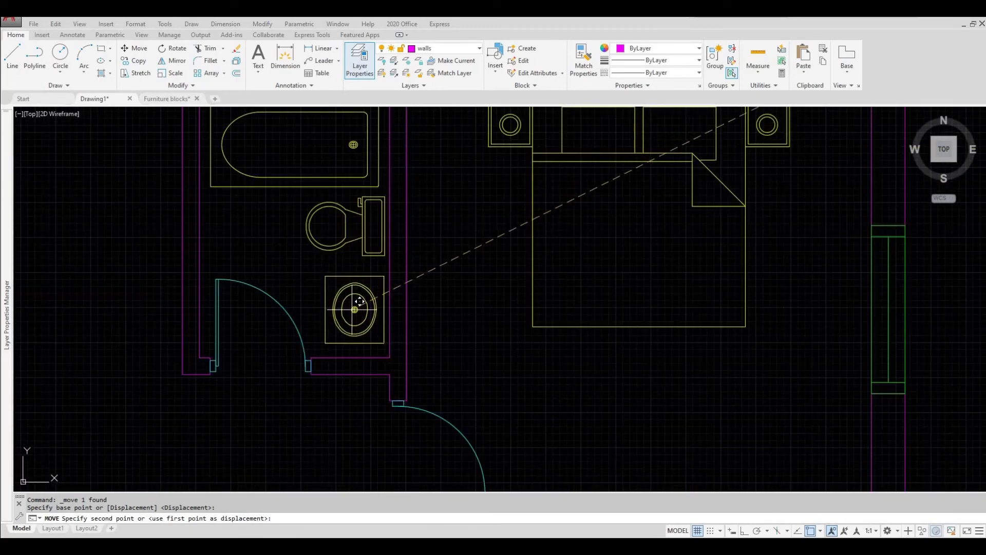
{"action": "left_click", "coordinate": [354, 309]}
{"action": "scroll", "coordinate": [364, 297], "scroll_direction": "down", "scroll_amount": 4}
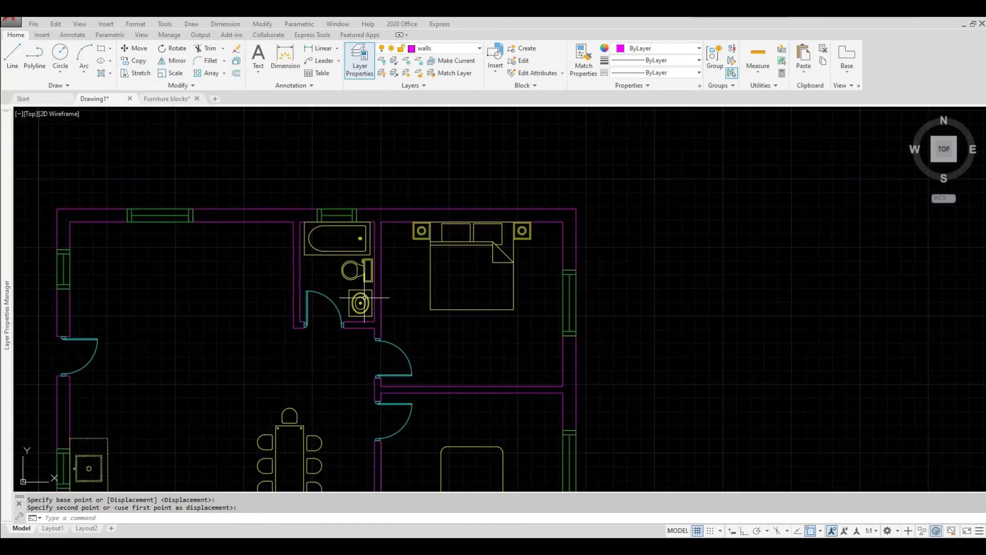
{"action": "key", "text": "Escape"}
Rotate the TV unit block 90 degrees counterclockwise about its top edge midpoint with Ortho on.
{"action": "scroll", "coordinate": [372, 295], "scroll_direction": "down", "scroll_amount": 4}
{"action": "middle_click_drag", "start_coordinate": [519, 231], "coordinate": [504, 258]}
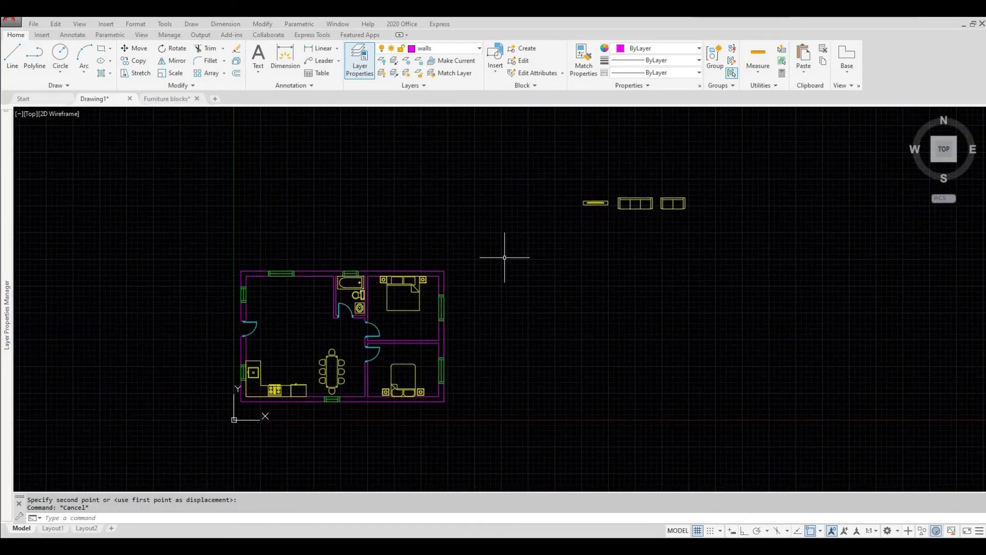
{"action": "scroll", "coordinate": [594, 204], "scroll_direction": "up", "scroll_amount": 4}
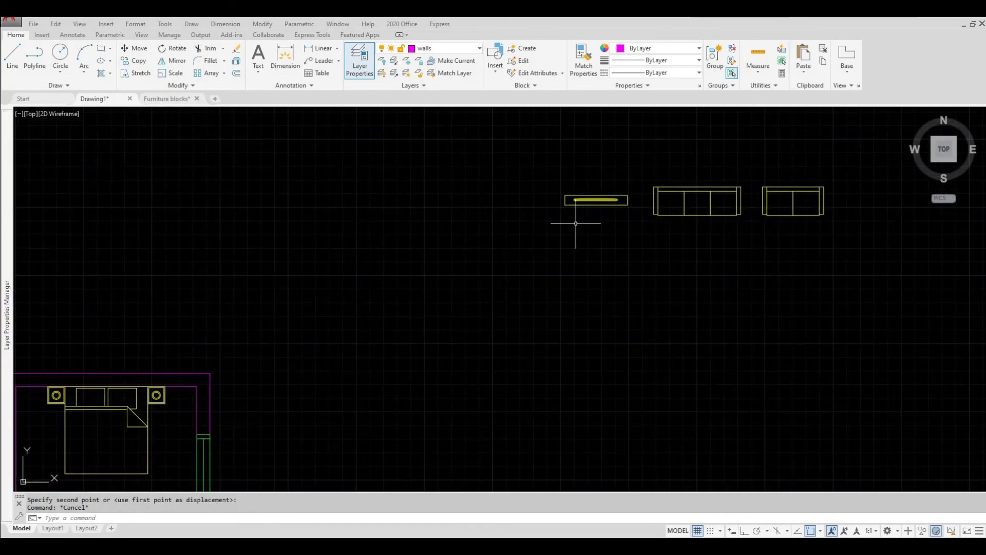
{"action": "scroll", "coordinate": [570, 226], "scroll_direction": "up", "scroll_amount": 2}
{"action": "left_click", "coordinate": [612, 272]}
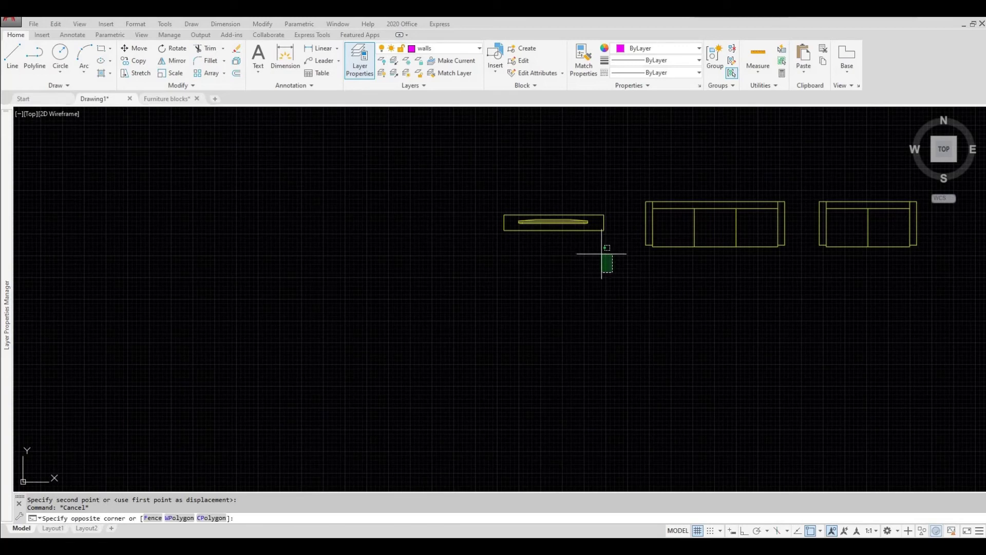
{"action": "left_click", "coordinate": [478, 190]}
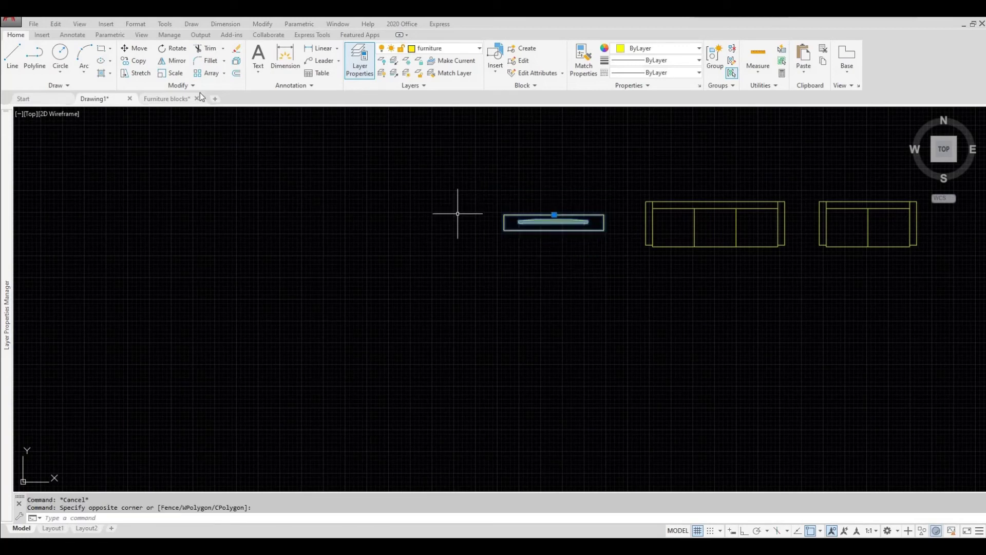
{"action": "left_click", "coordinate": [172, 49]}
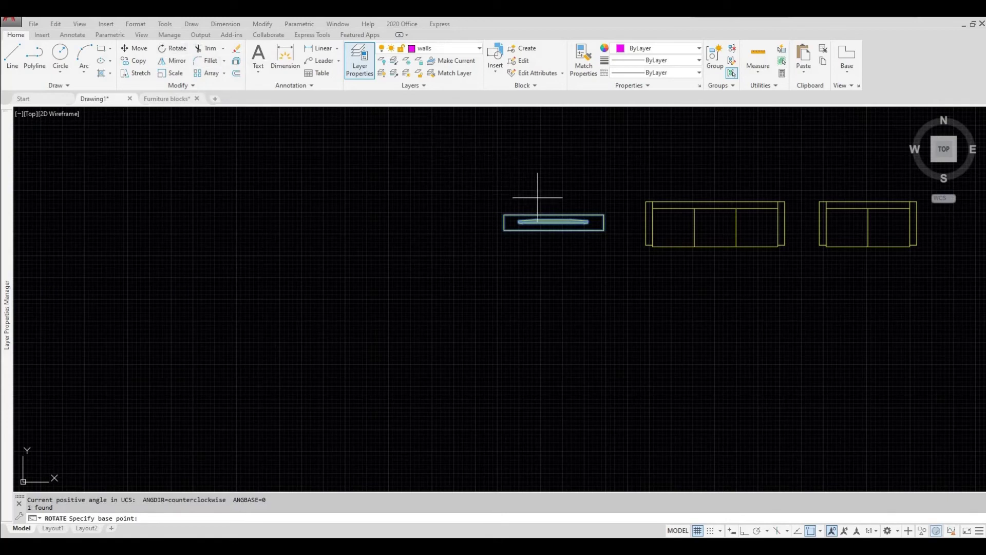
{"action": "left_click", "coordinate": [560, 213]}
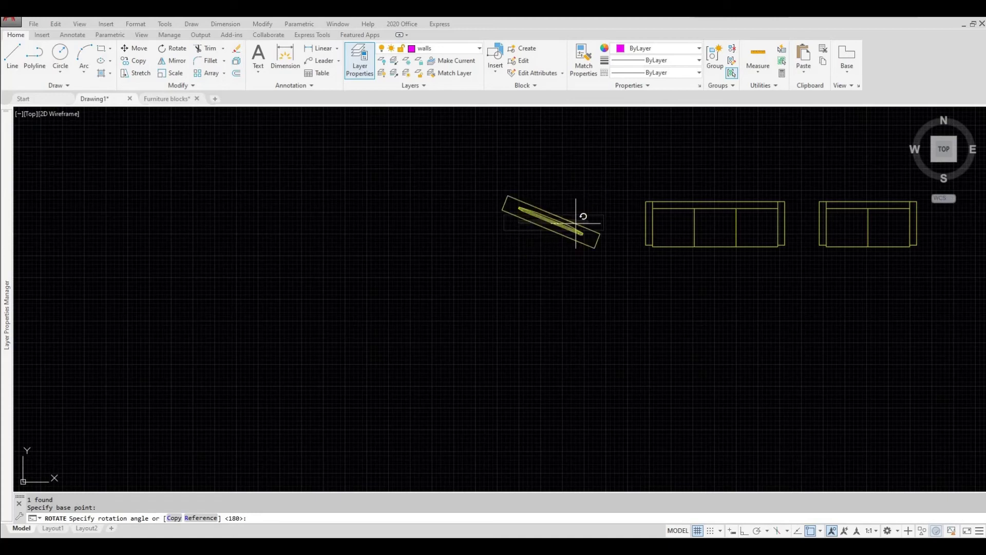
{"action": "left_click", "coordinate": [744, 531]}
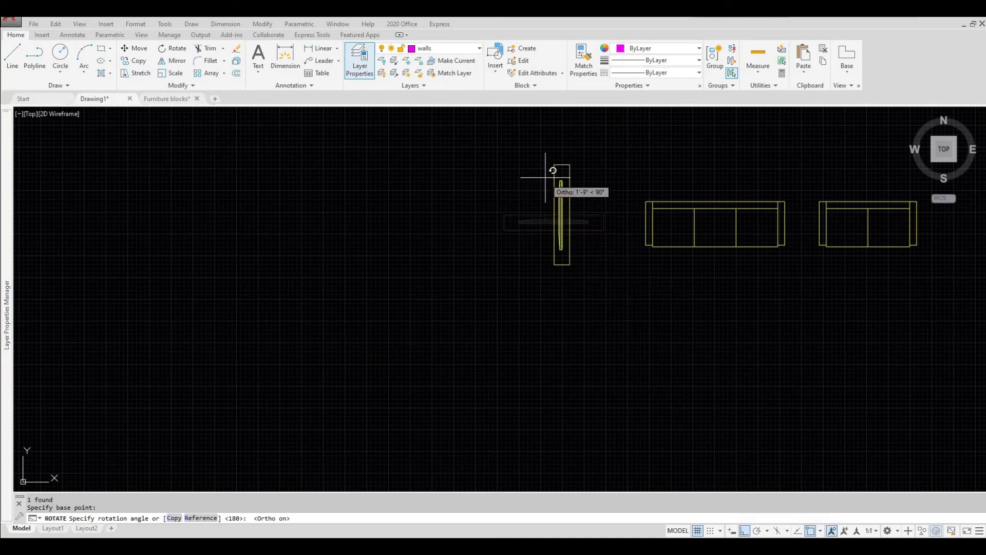
{"action": "left_click", "coordinate": [536, 152]}
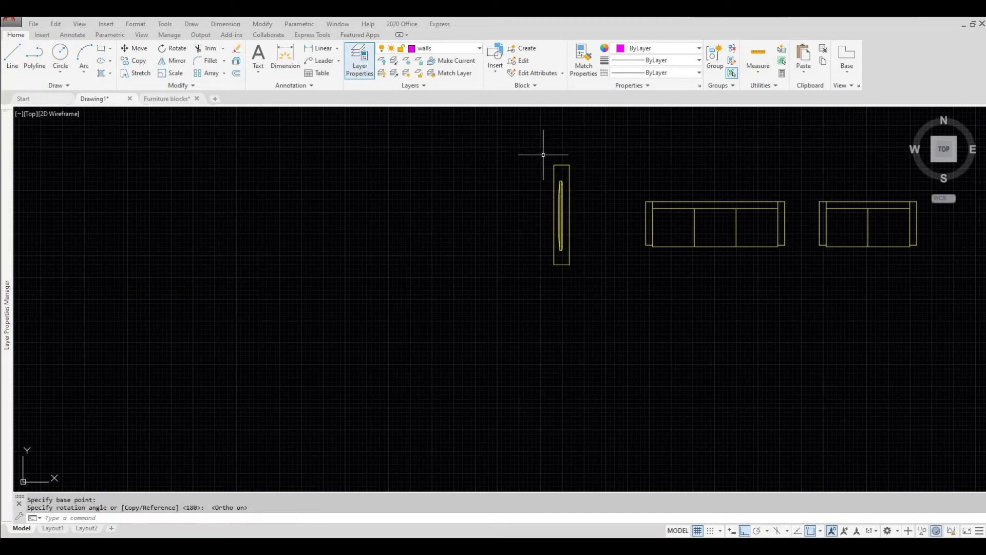
Move the TV unit block by its lower end midpoint, with Ortho off, to just inside the living room's left wall beside the window.
{"action": "left_click", "coordinate": [598, 296]}
{"action": "left_click", "coordinate": [517, 154]}
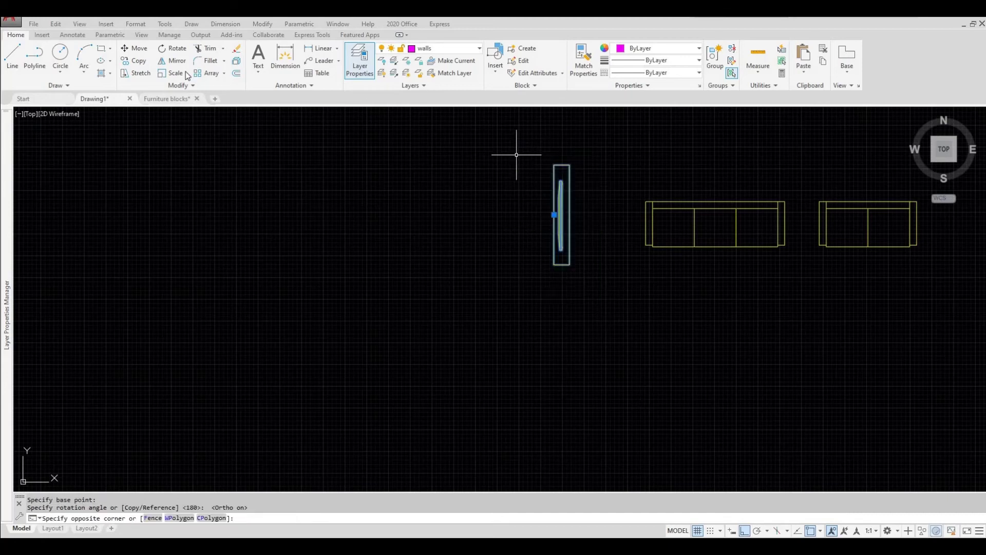
{"action": "left_click", "coordinate": [126, 52]}
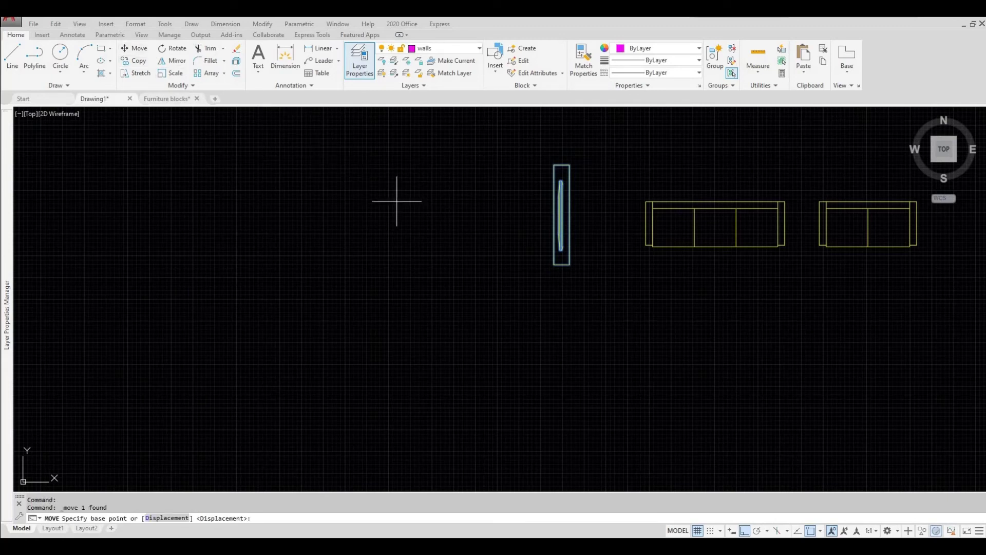
{"action": "left_click", "coordinate": [562, 265]}
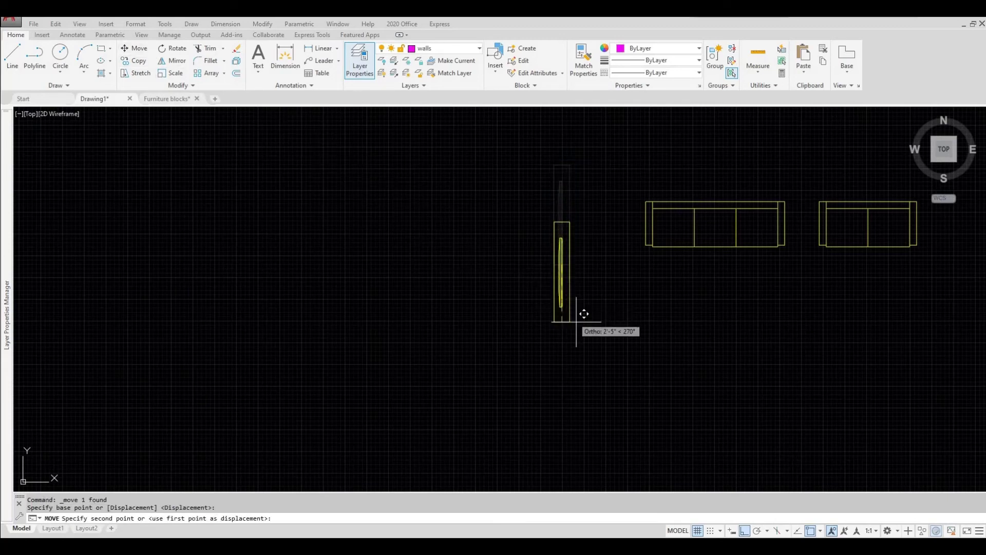
{"action": "left_click", "coordinate": [743, 533]}
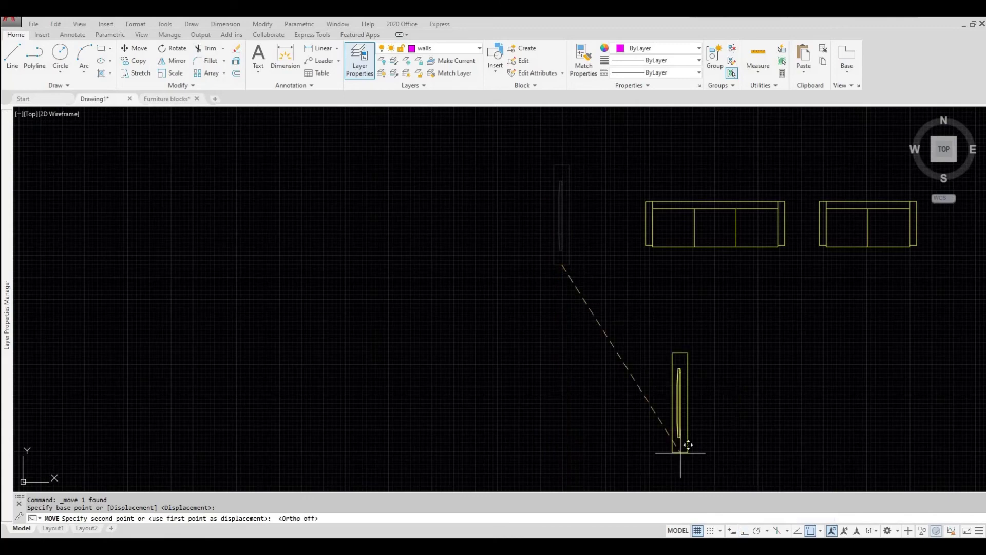
{"action": "scroll", "coordinate": [508, 324], "scroll_direction": "down", "scroll_amount": 2}
{"action": "middle_click_drag", "start_coordinate": [358, 374], "coordinate": [545, 289]}
{"action": "middle_click_drag", "start_coordinate": [350, 324], "coordinate": [630, 272]}
{"action": "middle_click_drag", "start_coordinate": [286, 313], "coordinate": [473, 266]}
{"action": "scroll", "coordinate": [359, 327], "scroll_direction": "up", "scroll_amount": 2}
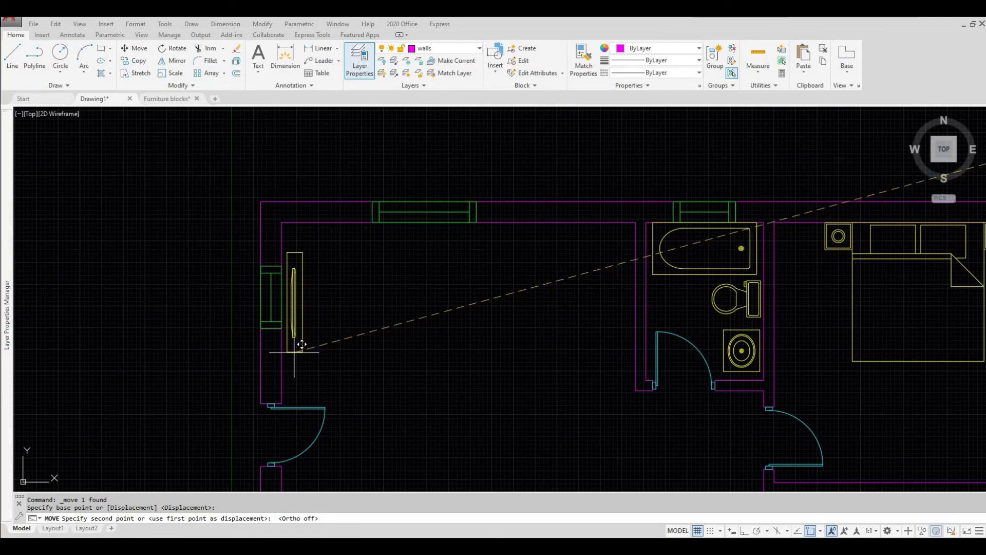
{"action": "left_click", "coordinate": [302, 345]}
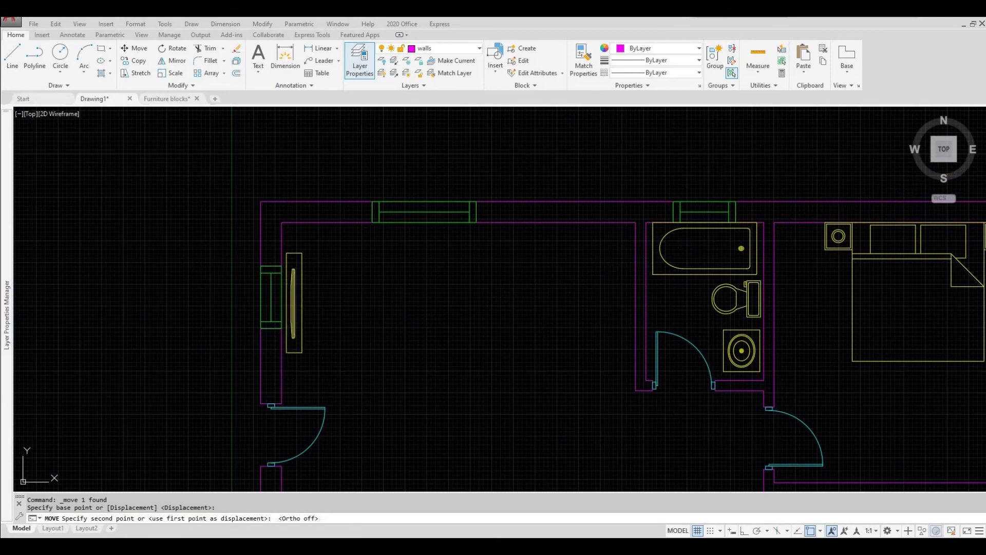
Move the three-seat sofa block by its back edge midpoint to just below the living room's top wall window.
{"action": "middle_click_drag", "start_coordinate": [415, 291], "coordinate": [337, 280]}
{"action": "scroll", "coordinate": [337, 280], "scroll_direction": "down", "scroll_amount": 3}
{"action": "middle_click_drag", "start_coordinate": [487, 253], "coordinate": [300, 331]}
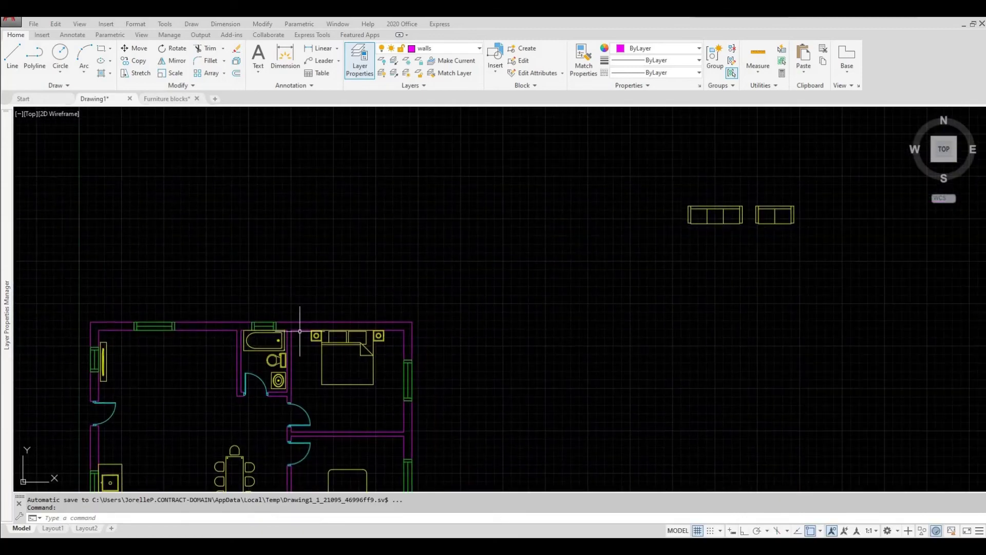
{"action": "scroll", "coordinate": [682, 219], "scroll_direction": "up", "scroll_amount": 2}
{"action": "left_click", "coordinate": [769, 244]}
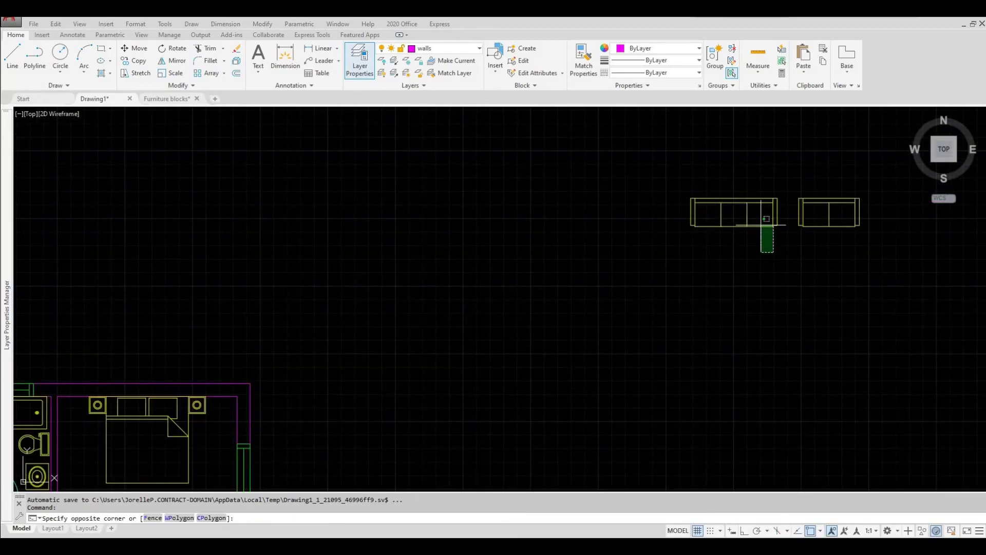
{"action": "left_click", "coordinate": [691, 177]}
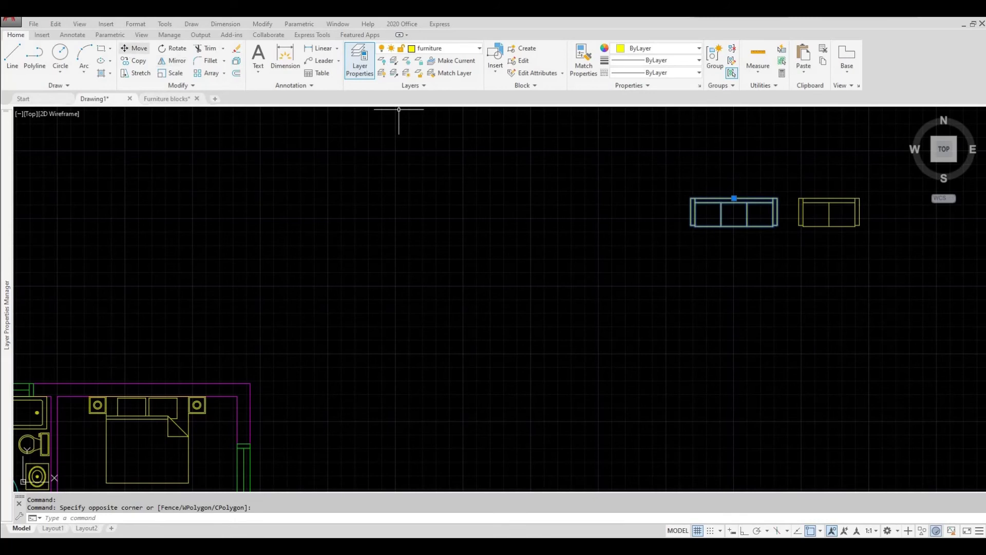
{"action": "left_click", "coordinate": [134, 49]}
{"action": "left_click", "coordinate": [734, 198]}
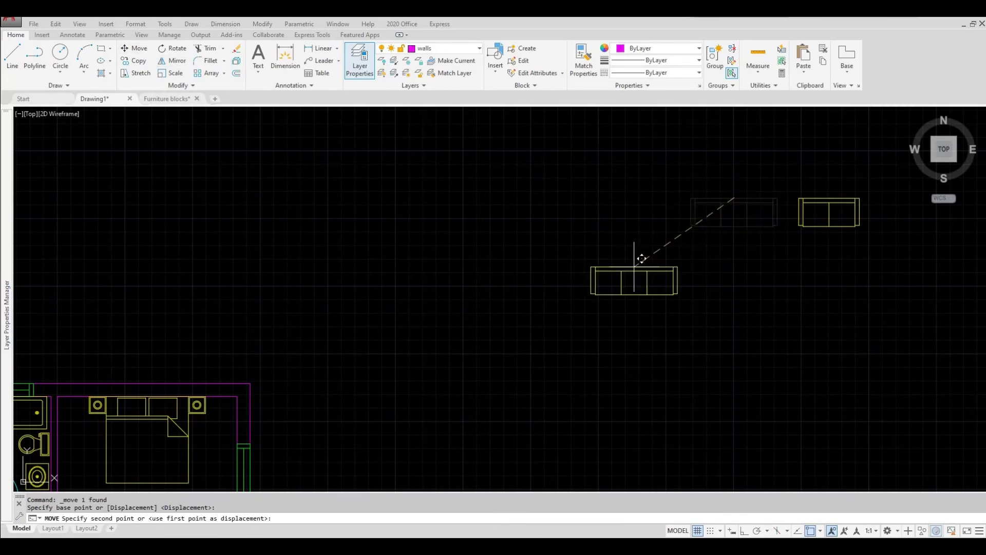
{"action": "middle_click_drag", "start_coordinate": [513, 284], "coordinate": [769, 212]}
{"action": "middle_click_drag", "start_coordinate": [446, 257], "coordinate": [750, 238]}
{"action": "scroll", "coordinate": [442, 308], "scroll_direction": "up", "scroll_amount": 2}
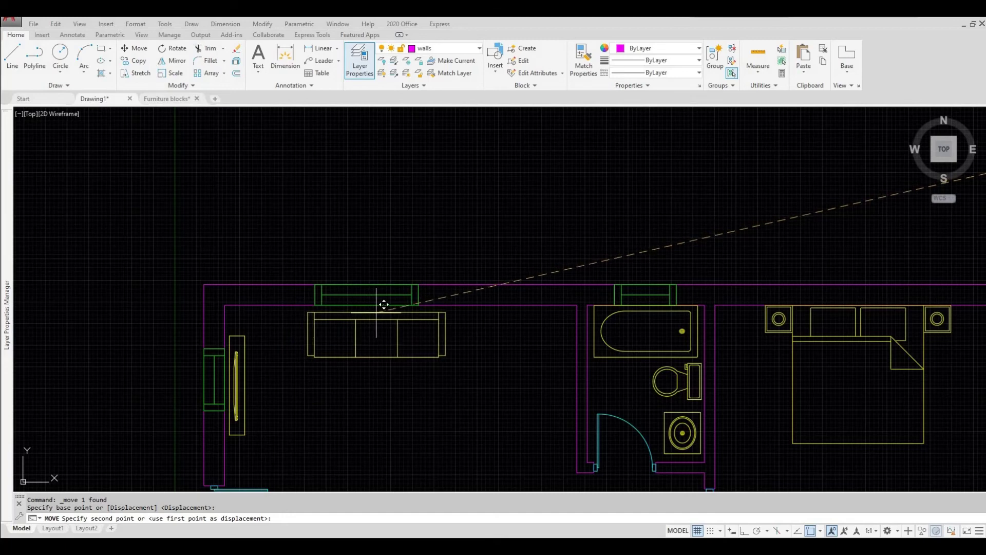
{"action": "left_click", "coordinate": [383, 305]}
Rotate the two-seat sofa block 90 degrees clockwise about its back edge midpoint with Ortho on, so that it faces left.
{"action": "scroll", "coordinate": [418, 288], "scroll_direction": "down", "scroll_amount": 2}
{"action": "scroll", "coordinate": [421, 289], "scroll_direction": "up", "scroll_amount": 1}
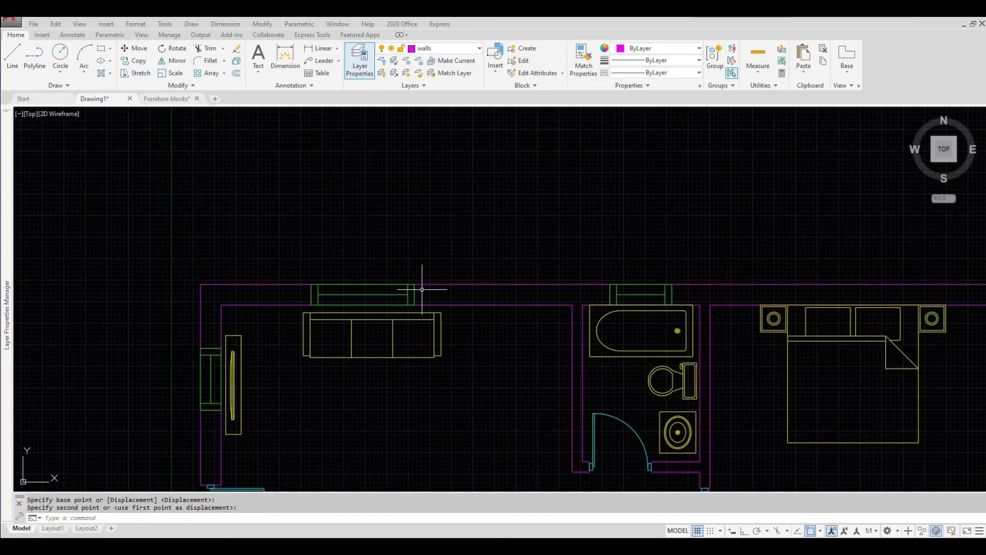
{"action": "middle_click_drag", "start_coordinate": [495, 285], "coordinate": [420, 291]}
{"action": "scroll", "coordinate": [544, 316], "scroll_direction": "down", "scroll_amount": 1}
{"action": "middle_click_drag", "start_coordinate": [545, 316], "coordinate": [360, 315]}
{"action": "scroll", "coordinate": [589, 299], "scroll_direction": "down", "scroll_amount": 1}
{"action": "middle_click_drag", "start_coordinate": [590, 299], "coordinate": [264, 296]}
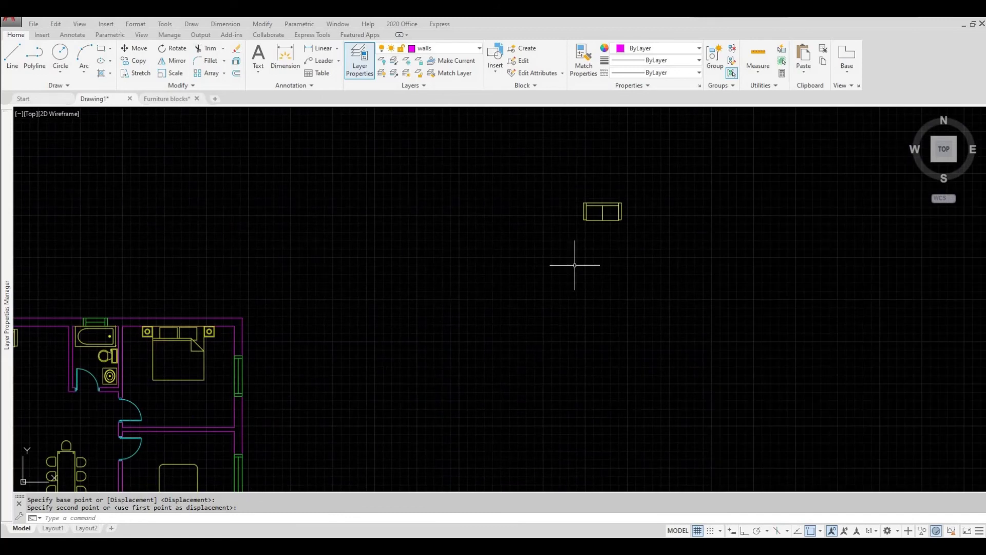
{"action": "scroll", "coordinate": [578, 265], "scroll_direction": "up", "scroll_amount": 2}
{"action": "left_click", "coordinate": [651, 319]}
{"action": "left_click", "coordinate": [515, 207]}
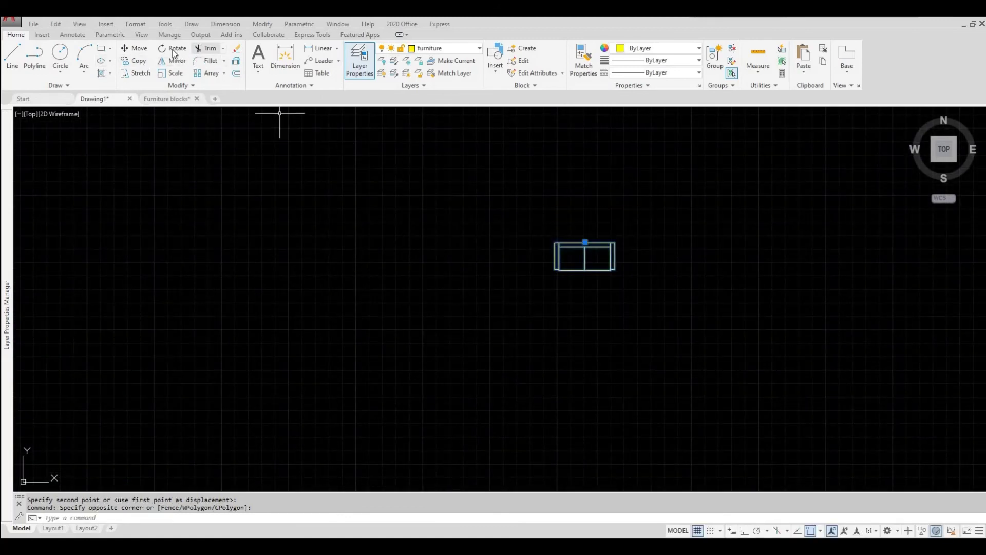
{"action": "left_click", "coordinate": [173, 48]}
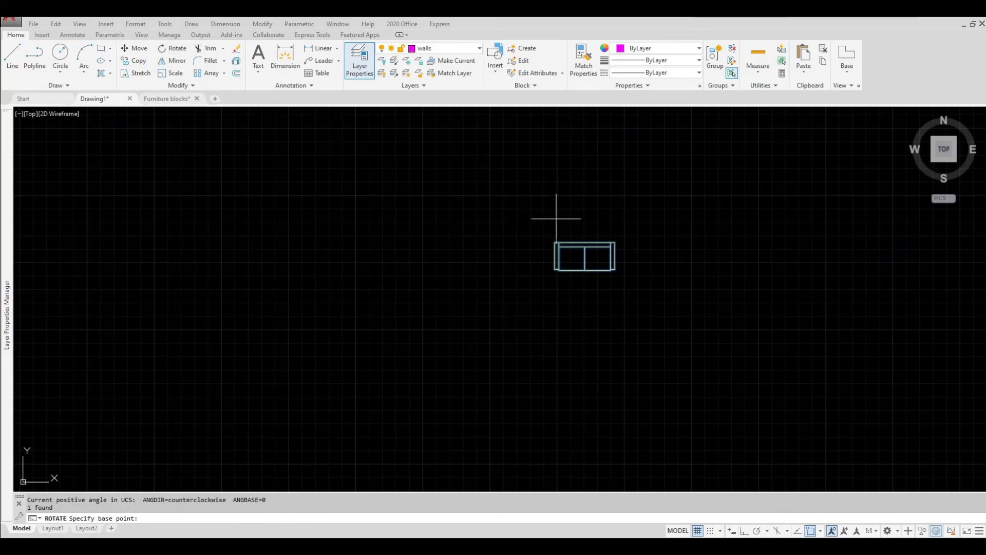
{"action": "left_click", "coordinate": [585, 243]}
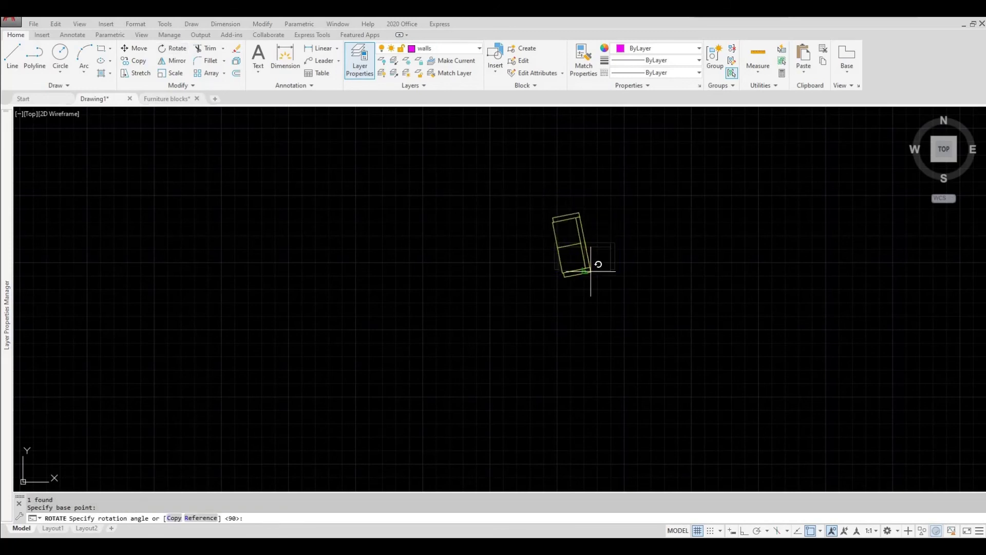
{"action": "left_click", "coordinate": [744, 531]}
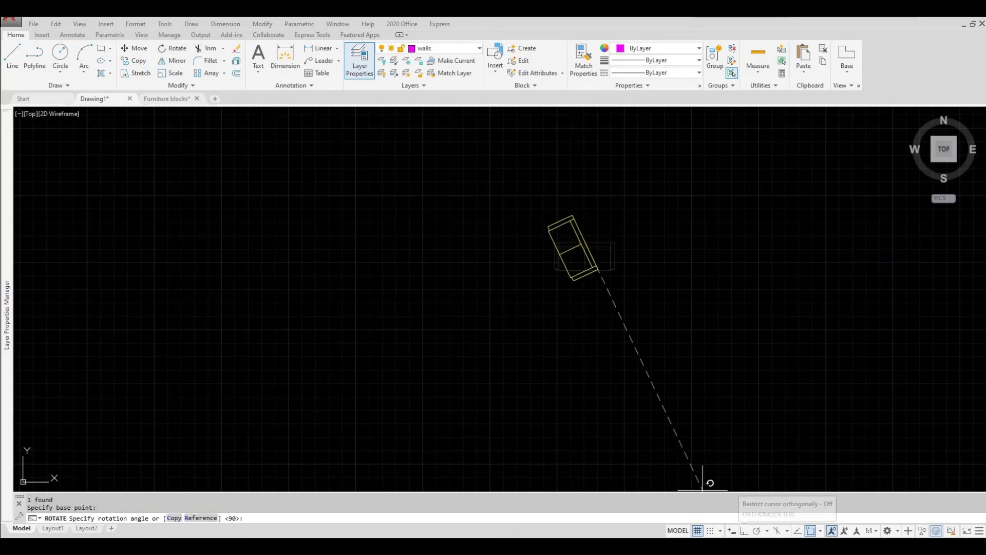
{"action": "left_click", "coordinate": [582, 351]}
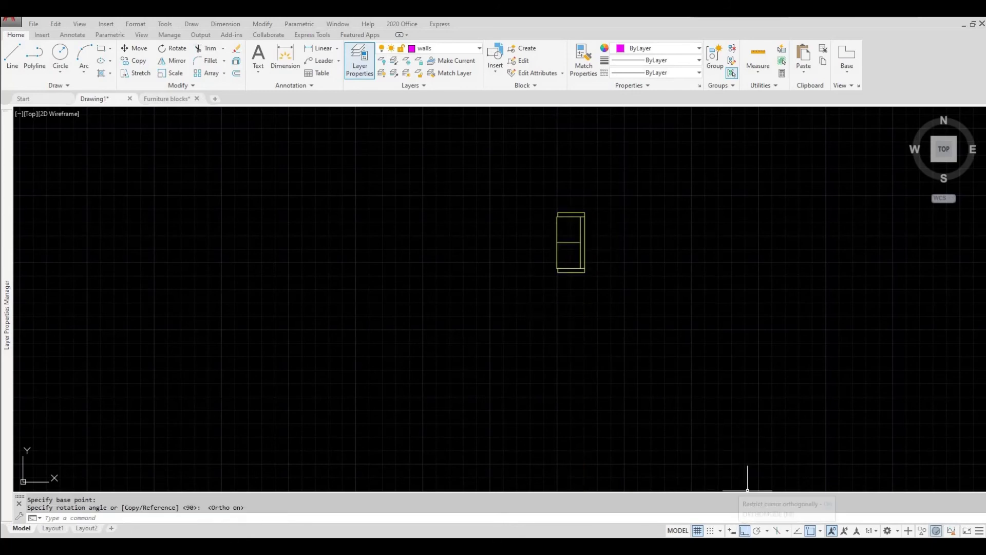
Move the two-seat sofa block by its back edge midpoint, with Ortho off, into the living room between the three-seat sofa and the bathroom wall.
{"action": "left_click", "coordinate": [744, 531]}
{"action": "left_click", "coordinate": [635, 297]}
{"action": "left_click", "coordinate": [539, 194]}
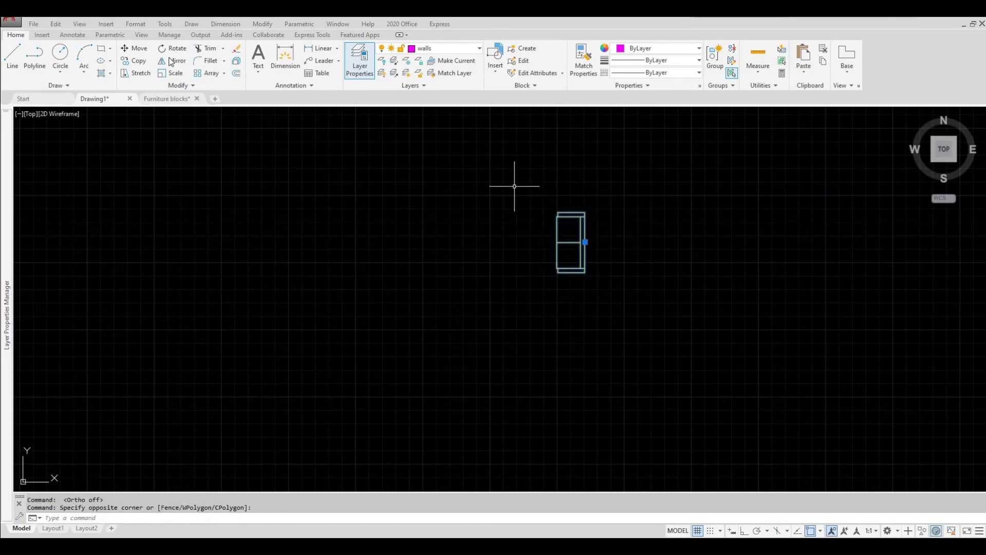
{"action": "left_click", "coordinate": [134, 48]}
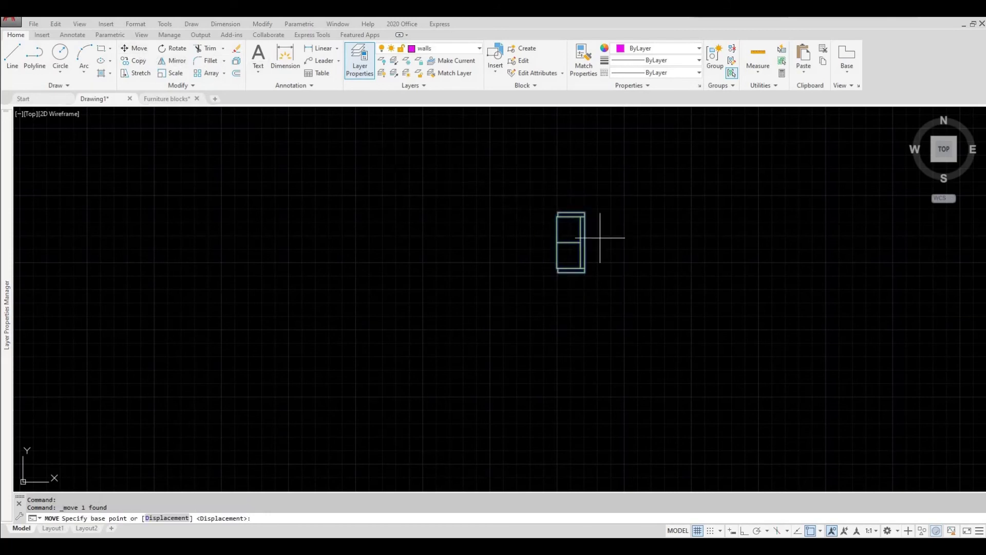
{"action": "left_click", "coordinate": [585, 242]}
{"action": "scroll", "coordinate": [546, 260], "scroll_direction": "down", "scroll_amount": 5}
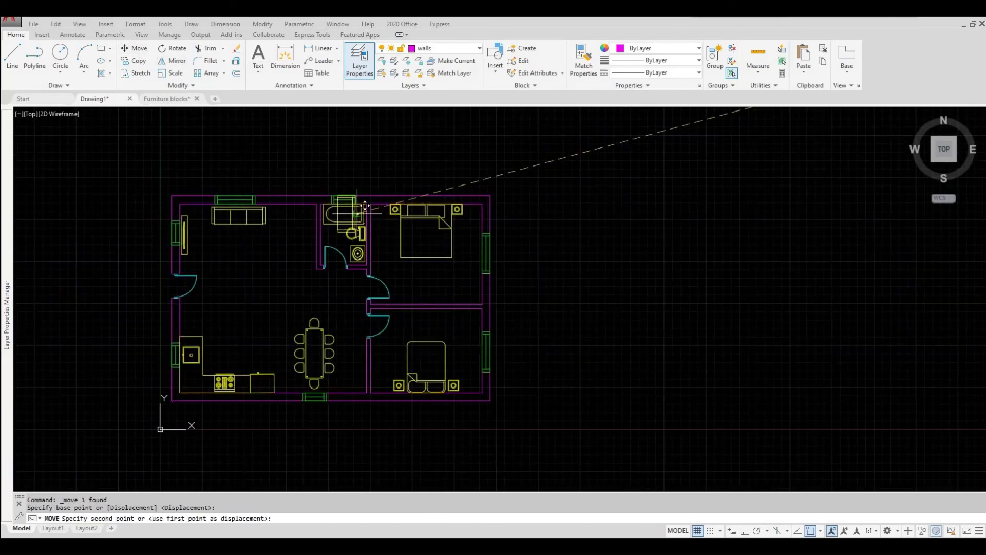
{"action": "scroll", "coordinate": [262, 255], "scroll_direction": "up", "scroll_amount": 6}
{"action": "middle_click_drag", "start_coordinate": [263, 255], "coordinate": [394, 223]}
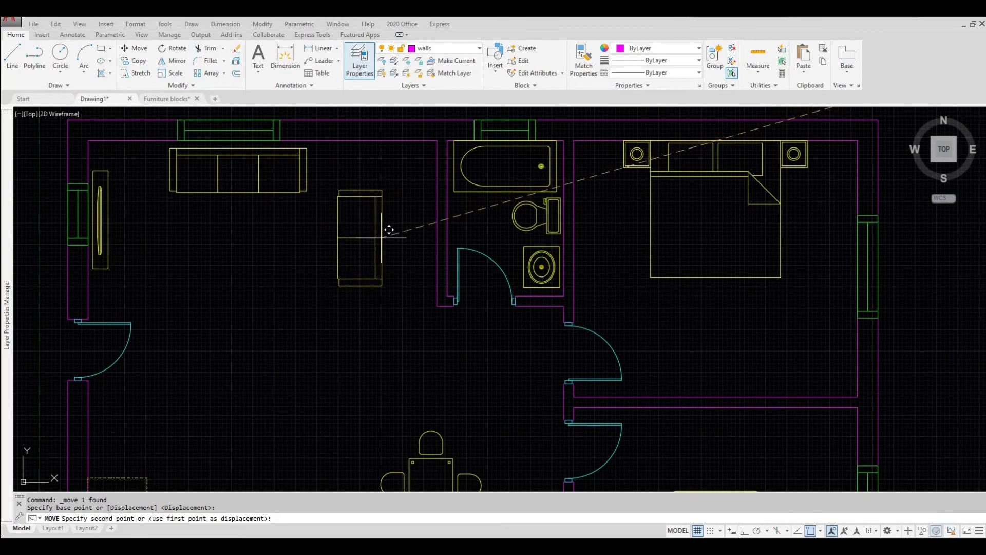
{"action": "left_click", "coordinate": [381, 237]}
Shift the TV unit block slightly down along the living room's left wall toward the entrance door.
{"action": "middle_click_drag", "start_coordinate": [325, 221], "coordinate": [460, 228]}
{"action": "scroll", "coordinate": [368, 214], "scroll_direction": "down", "scroll_amount": 2}
{"action": "middle_click_drag", "start_coordinate": [368, 214], "coordinate": [402, 236]}
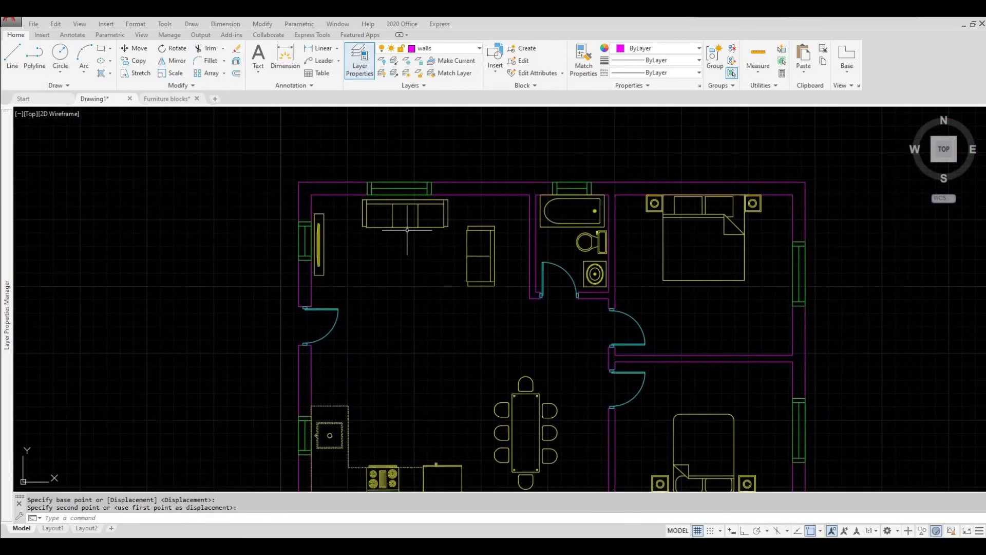
{"action": "scroll", "coordinate": [403, 228], "scroll_direction": "up", "scroll_amount": 1}
{"action": "scroll", "coordinate": [300, 212], "scroll_direction": "up", "scroll_amount": 2}
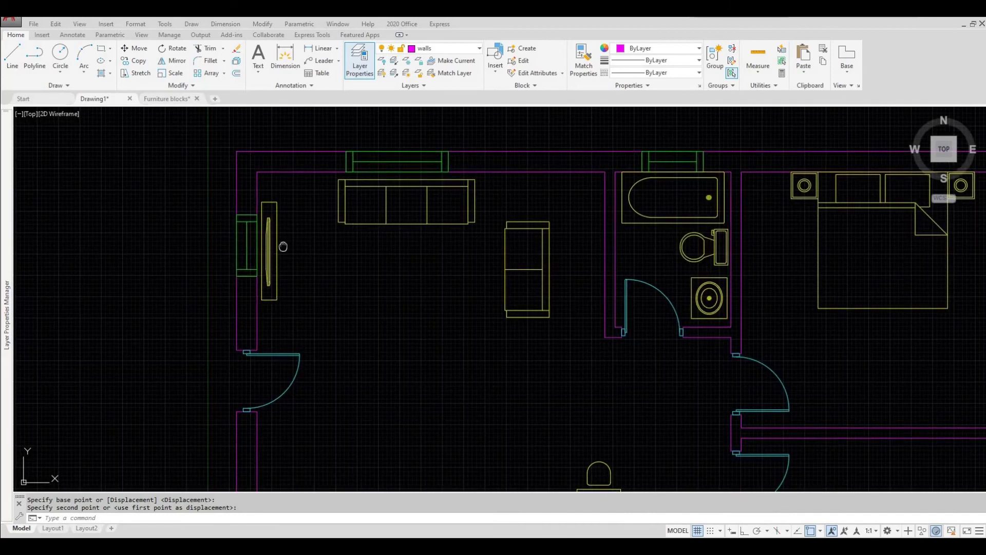
{"action": "left_click", "coordinate": [299, 209]}
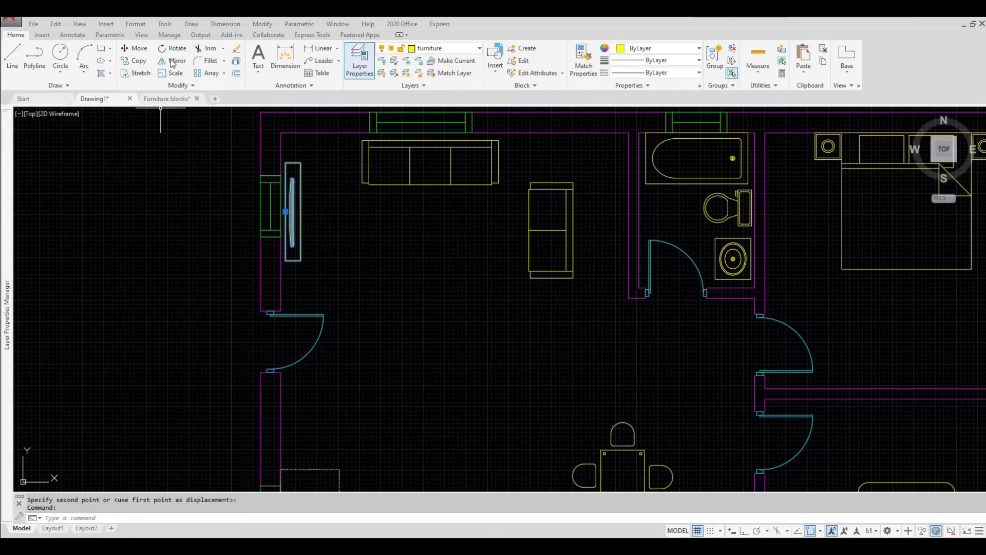
{"action": "left_click", "coordinate": [135, 48]}
{"action": "left_click", "coordinate": [355, 208]}
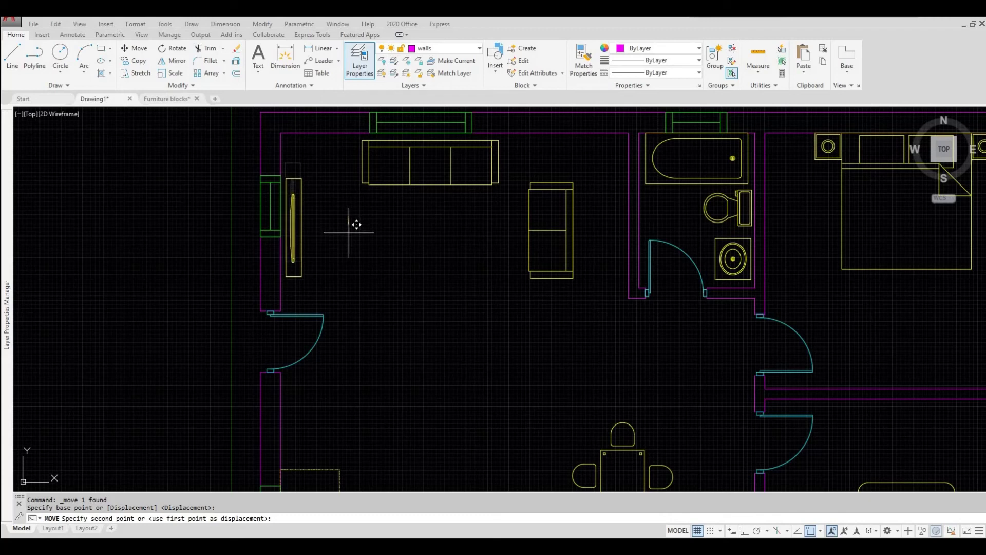
{"action": "left_click", "coordinate": [348, 230]}
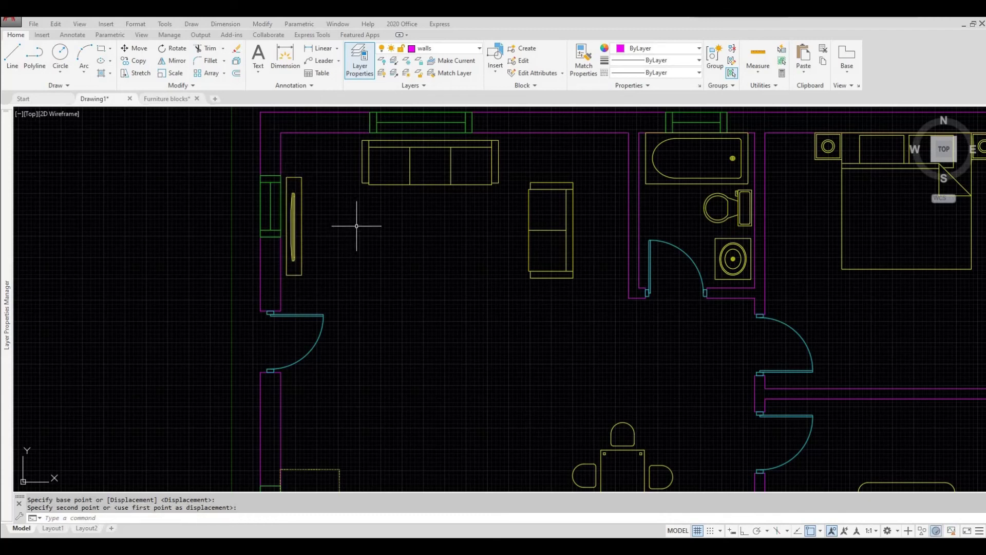
Stretch the living room's top wall window opening horizontally with Ortho on, shifting it right along the wall above the three-seat sofa.
{"action": "mouse_move", "coordinate": [380, 211]}
{"action": "middle_mouse_down"}
{"action": "mouse_move", "coordinate": [384, 242]}
{"action": "mouse_move", "coordinate": [395, 231]}
{"action": "middle_mouse_up"}
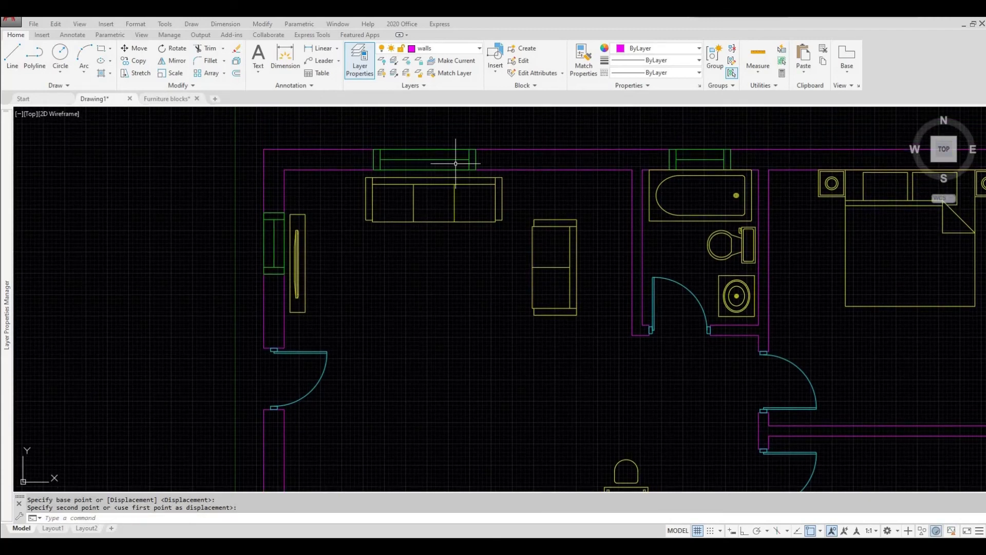
{"action": "scroll", "coordinate": [455, 163], "scroll_direction": "up", "scroll_amount": 2}
{"action": "middle_click_drag", "start_coordinate": [457, 164], "coordinate": [460, 185]}
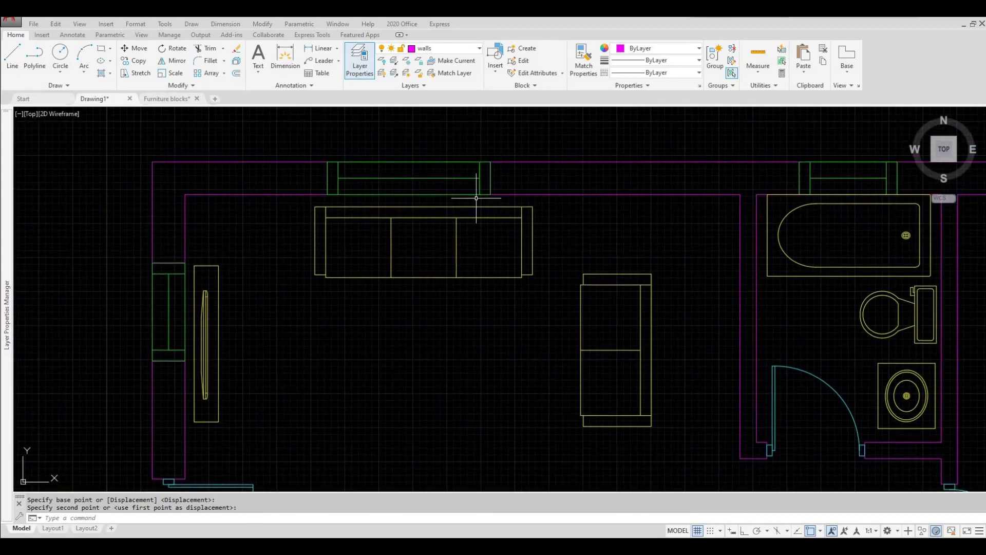
{"action": "left_click", "coordinate": [505, 199]}
{"action": "left_click", "coordinate": [310, 144]}
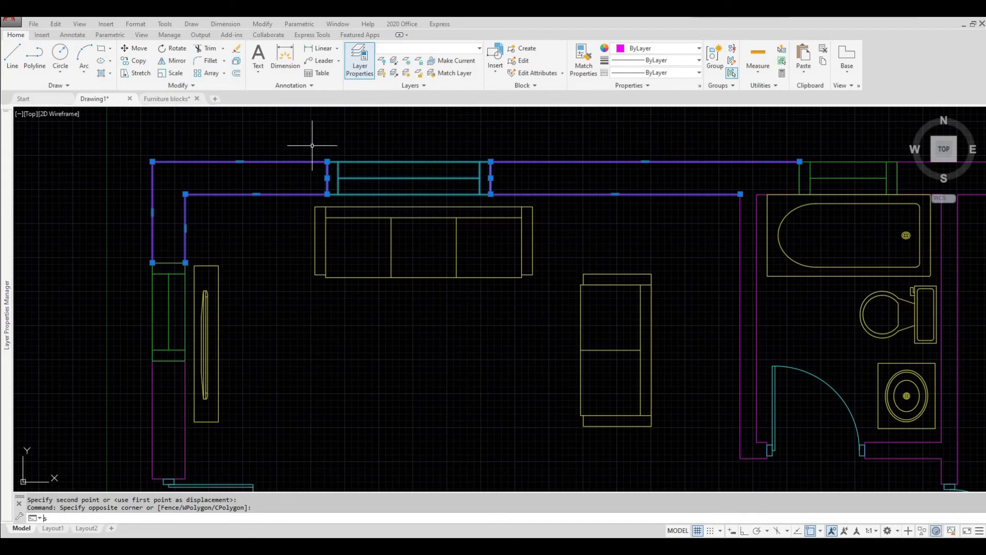
{"action": "key", "text": "Return"}
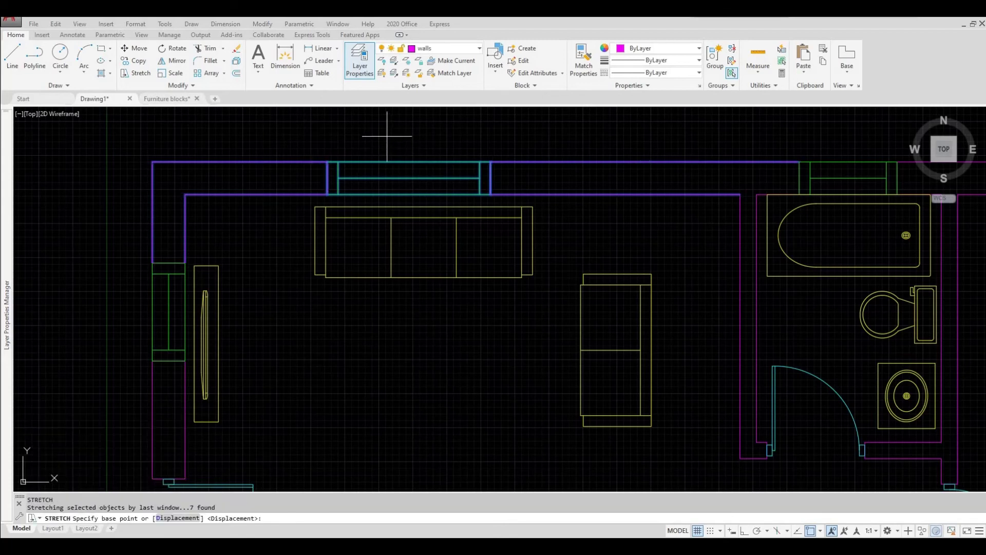
{"action": "left_click", "coordinate": [388, 136]}
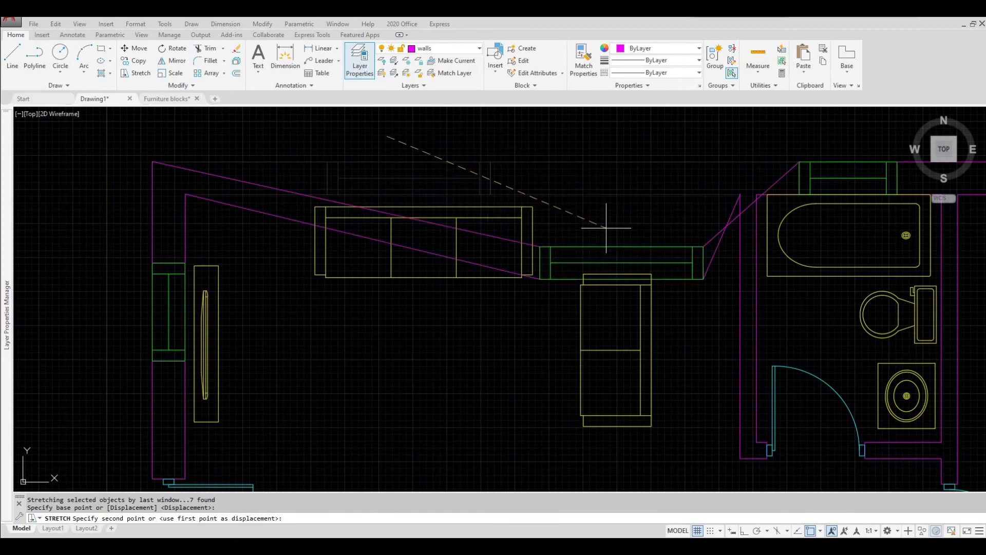
{"action": "left_click", "coordinate": [744, 530]}
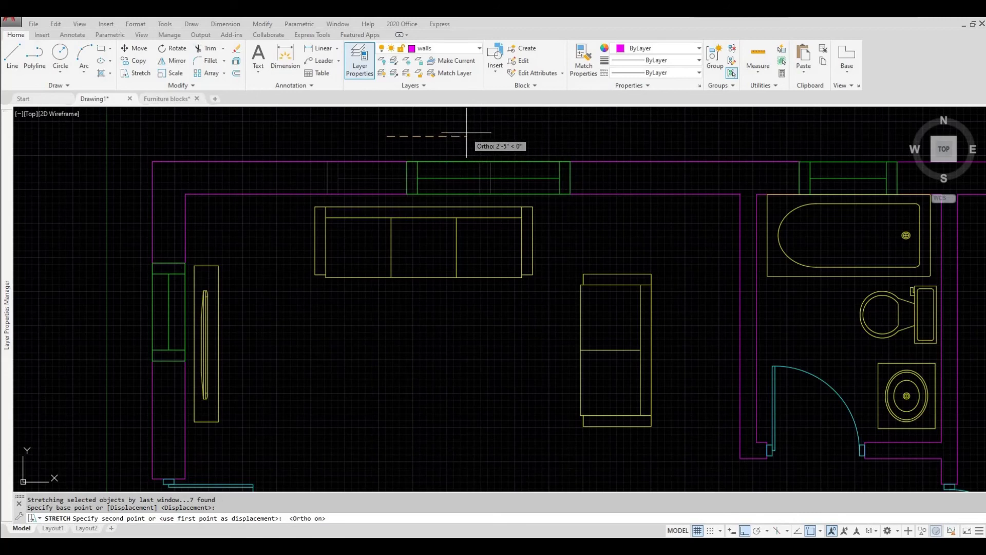
{"action": "left_click", "coordinate": [450, 131]}
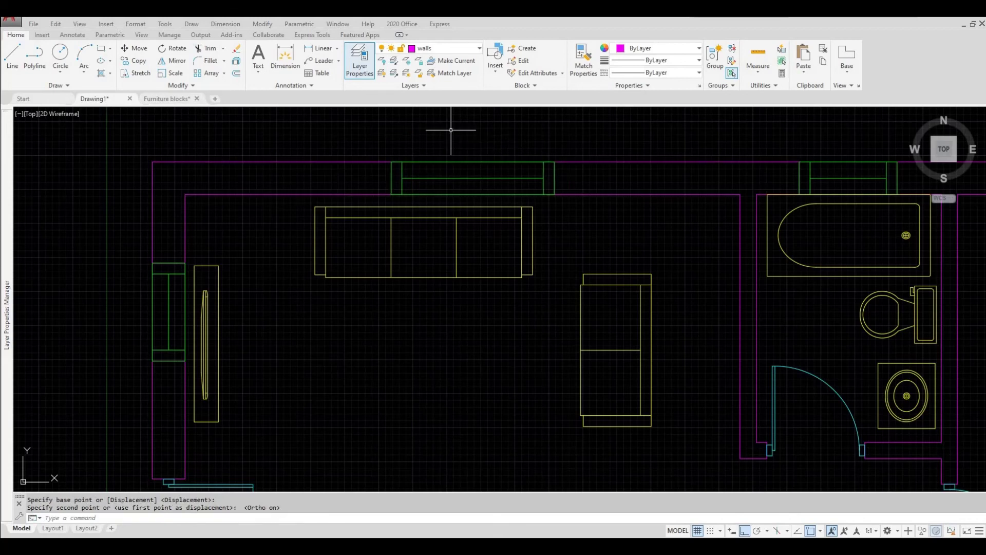
Stretch the living room's left wall window opening down by about 1 foot so that it sits behind the TV unit.
{"action": "middle_click_drag", "start_coordinate": [419, 182], "coordinate": [455, 160]}
{"action": "middle_click_drag", "start_coordinate": [376, 231], "coordinate": [376, 209]}
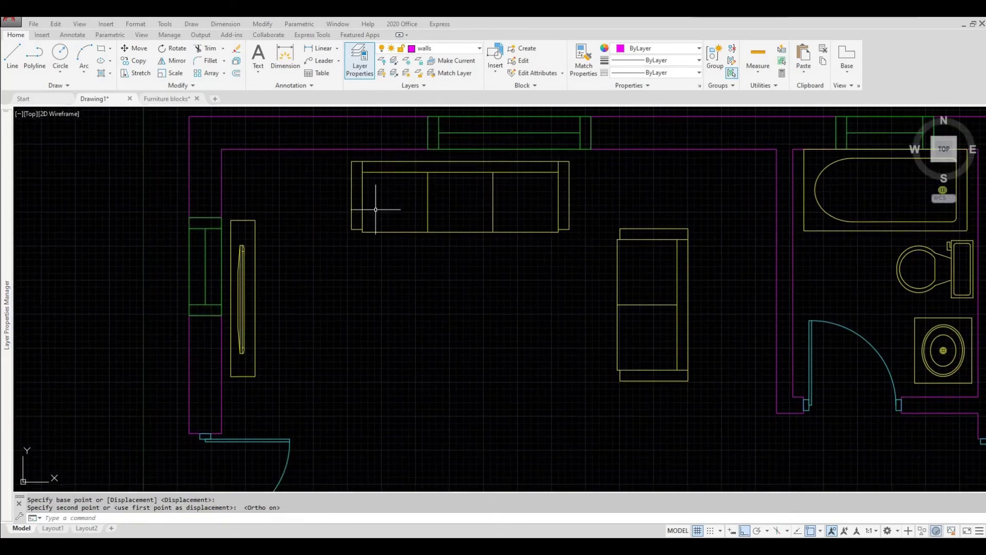
{"action": "middle_click_drag", "start_coordinate": [228, 278], "coordinate": [333, 251]}
{"action": "scroll", "coordinate": [319, 262], "scroll_direction": "up", "scroll_amount": 2}
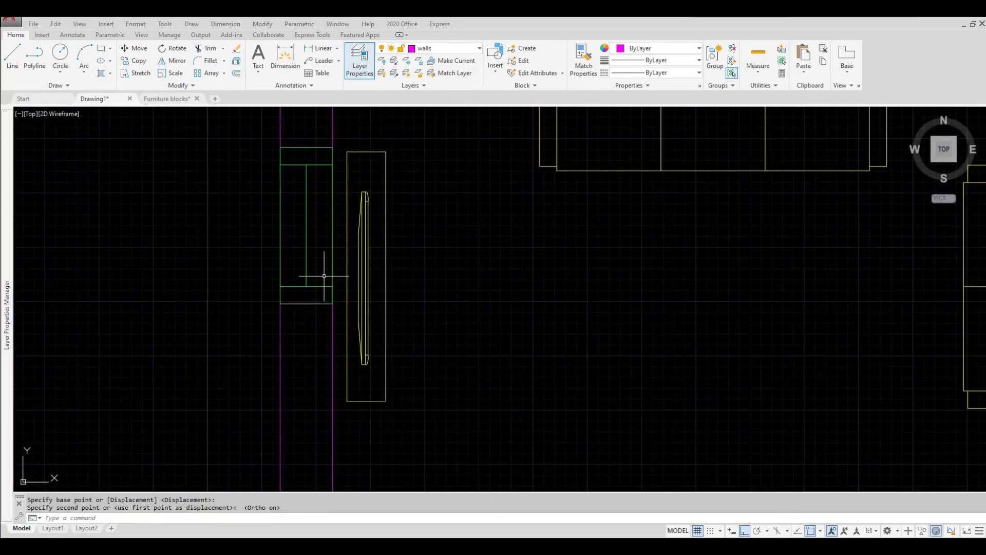
{"action": "left_click", "coordinate": [336, 313]}
{"action": "left_click", "coordinate": [258, 136]}
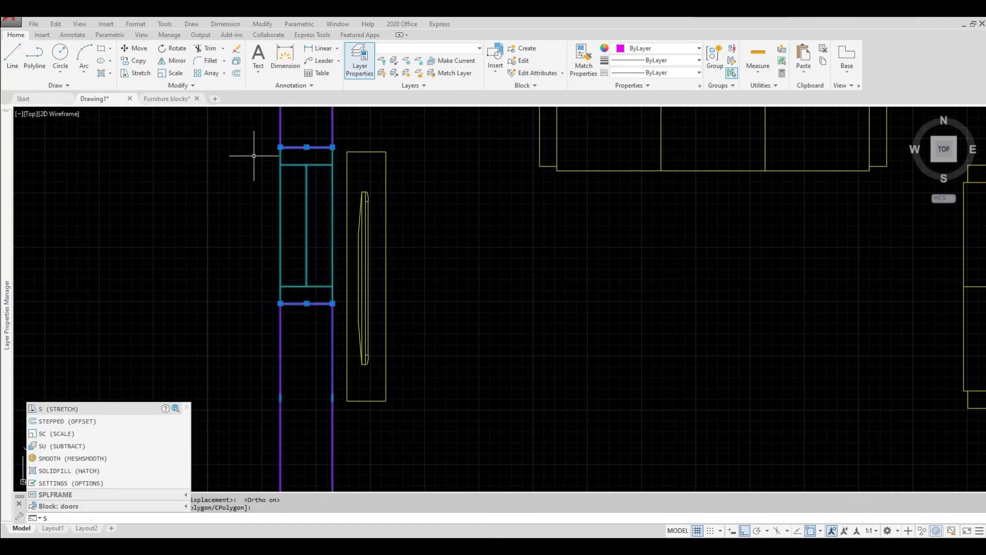
{"action": "key", "text": "Return"}
{"action": "scroll", "coordinate": [224, 199], "scroll_direction": "down", "scroll_amount": 2}
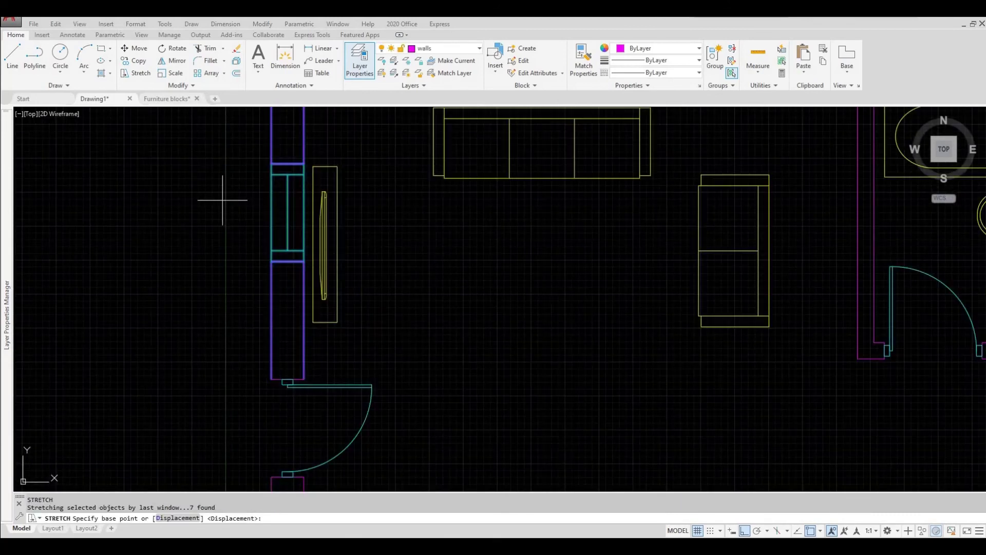
{"action": "left_click", "coordinate": [223, 200]}
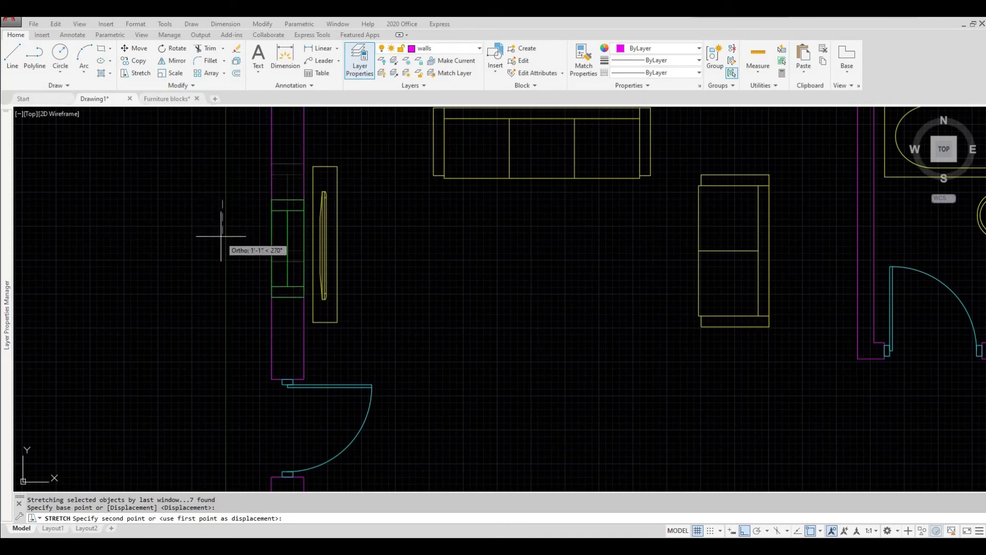
{"action": "left_click", "coordinate": [223, 234]}
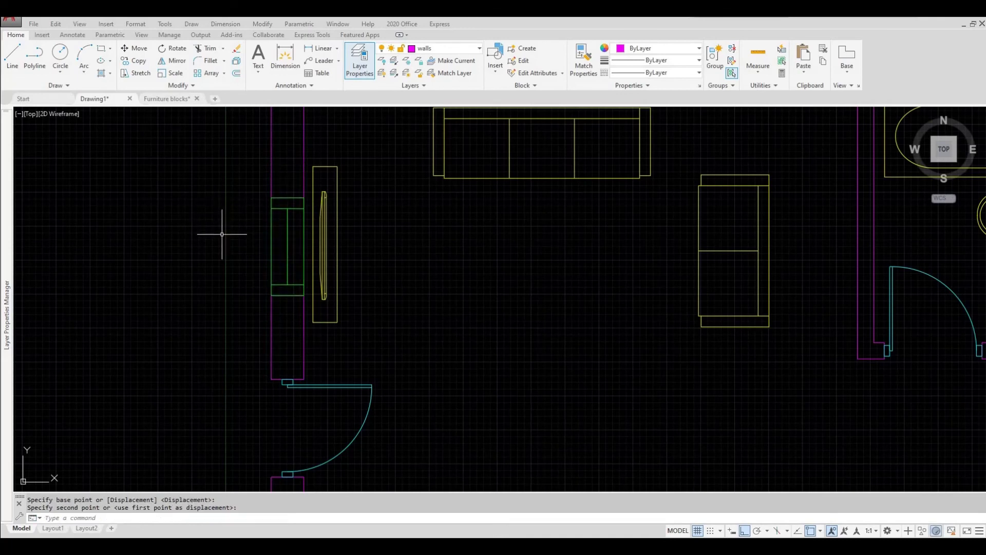
{"action": "mouse_move", "coordinate": [462, 248]}
{"action": "middle_mouse_down"}
{"action": "mouse_move", "coordinate": [446, 277]}
{"action": "mouse_move", "coordinate": [410, 278]}
{"action": "mouse_move", "coordinate": [423, 260]}
{"action": "middle_mouse_up"}
{"action": "key", "text": "Escape"}
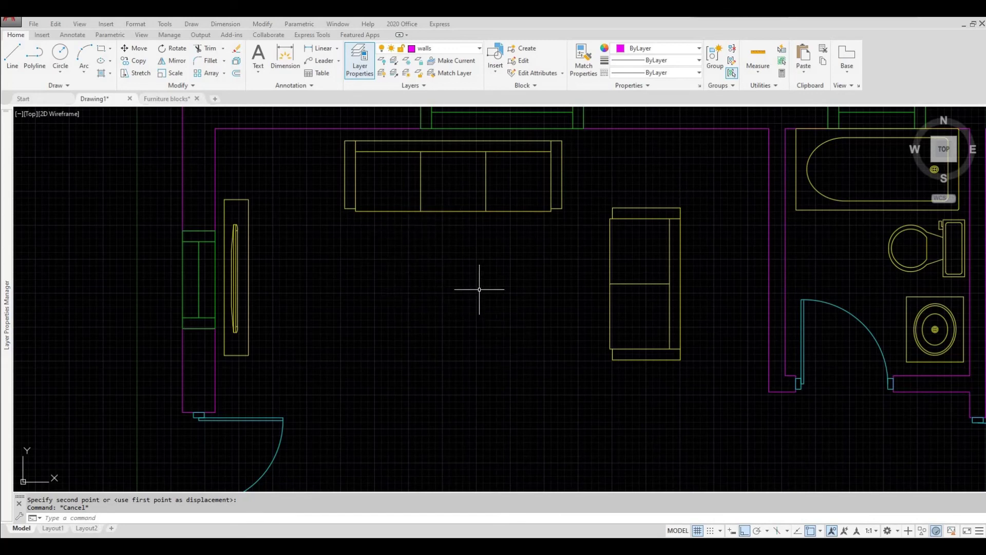
Make the furniture layer current and draw a coffee table rectangle between the TV unit and the two-seat sofa, below the three-seat sofa.
{"action": "left_click", "coordinate": [480, 48]}
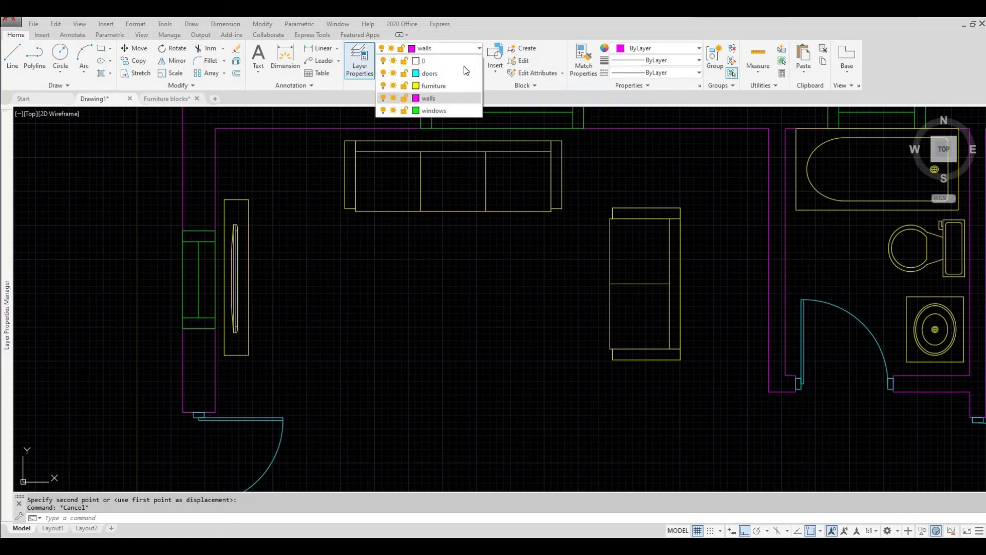
{"action": "left_click", "coordinate": [443, 88]}
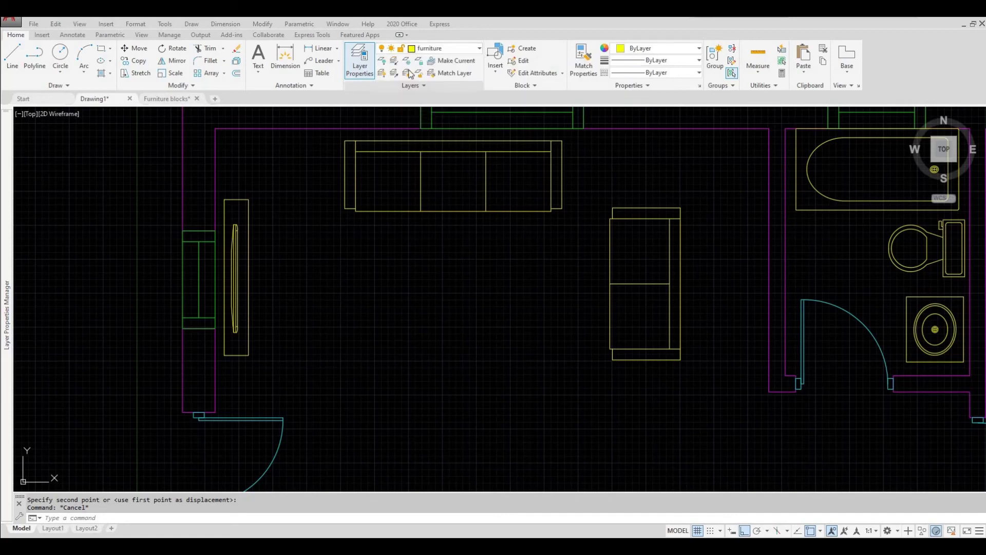
{"action": "left_click", "coordinate": [101, 48]}
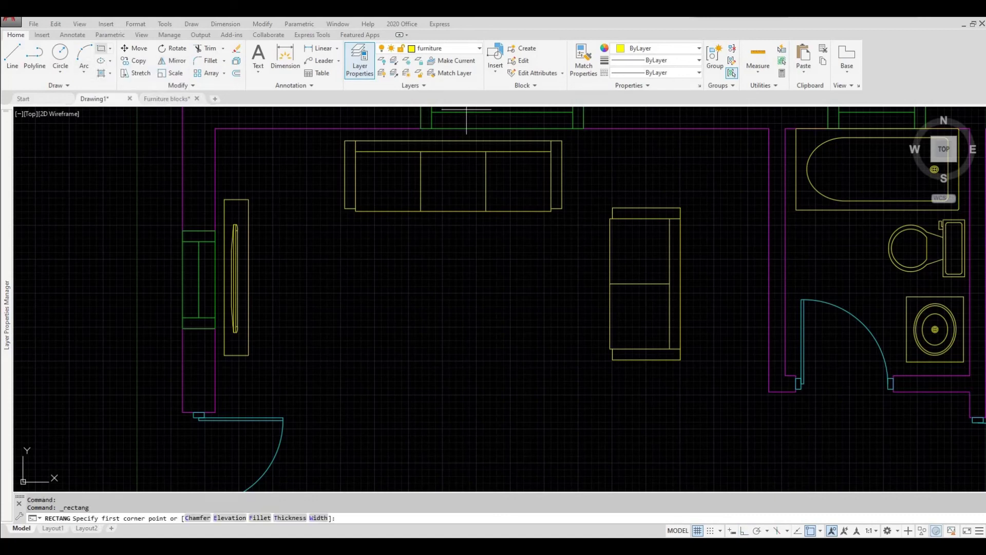
{"action": "left_click", "coordinate": [368, 262]}
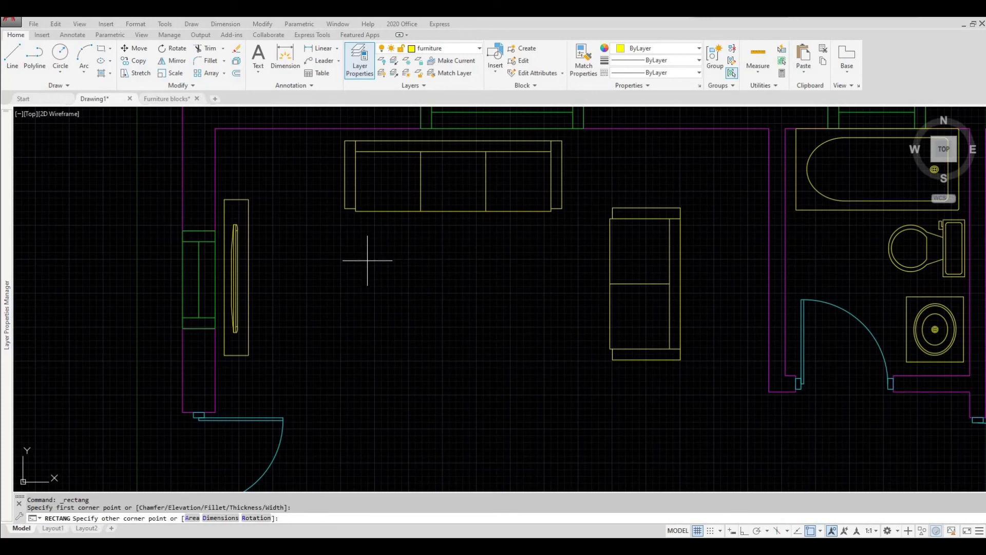
{"action": "left_click", "coordinate": [543, 337]}
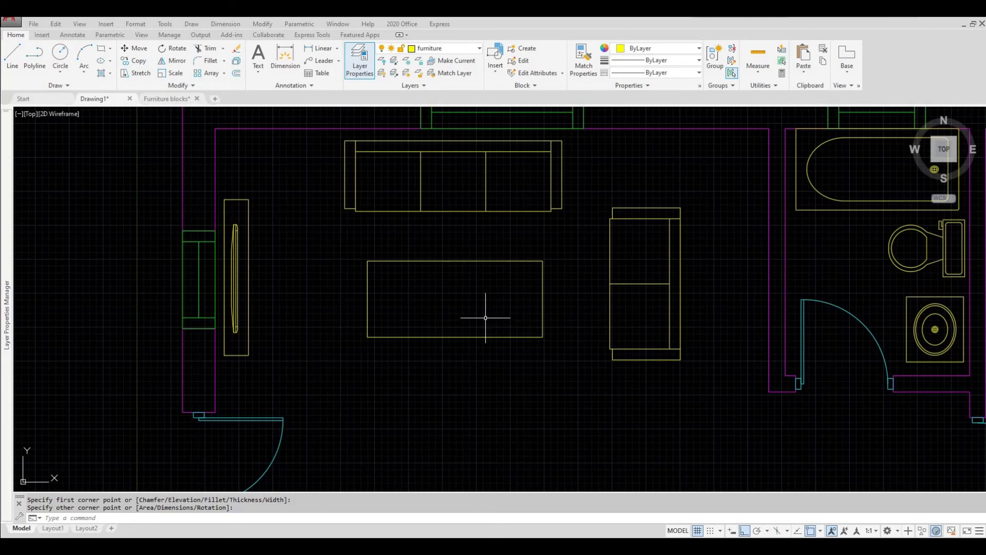
{"action": "key", "text": "Escape"}
{"action": "key", "text": "Escape"}
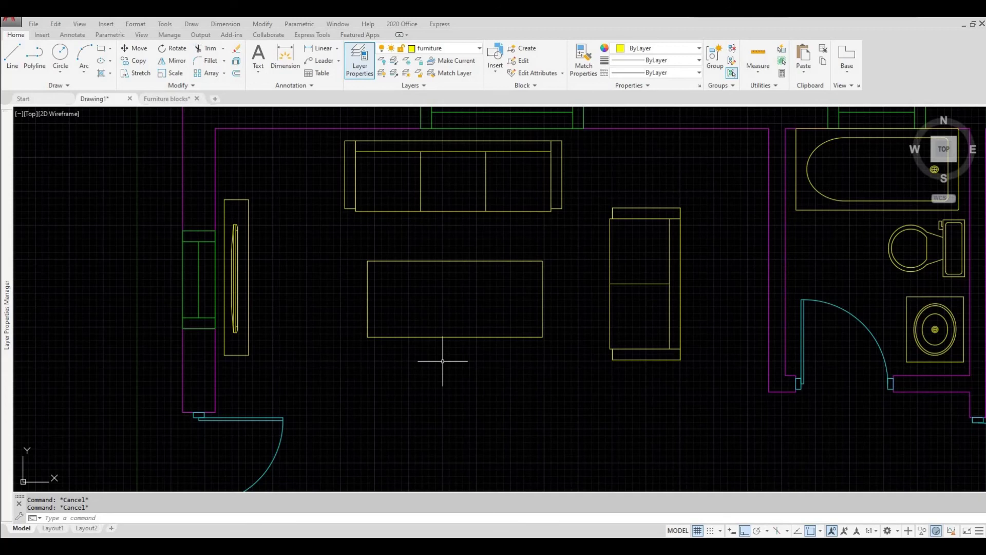
Fillet all corners of the coffee table rectangle at once with the Polyline option and a radius of 2.
{"action": "type", "text": "f"}
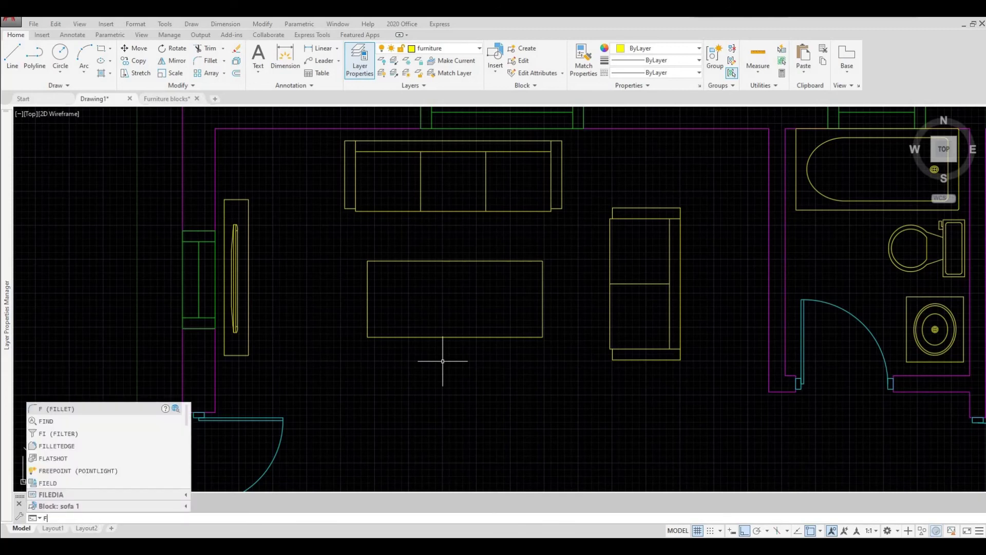
{"action": "key", "text": "Return"}
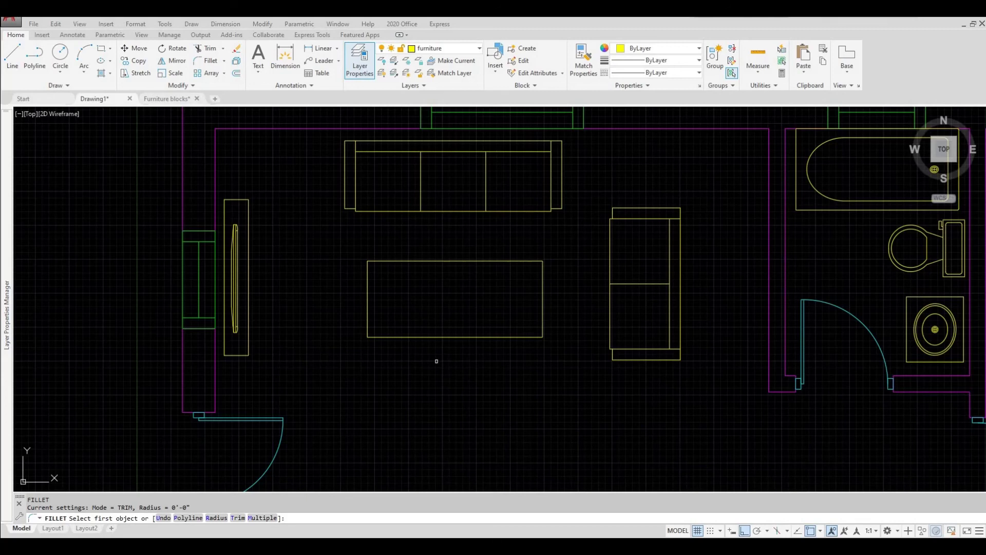
{"action": "type", "text": "p"}
{"action": "key", "text": "Return"}
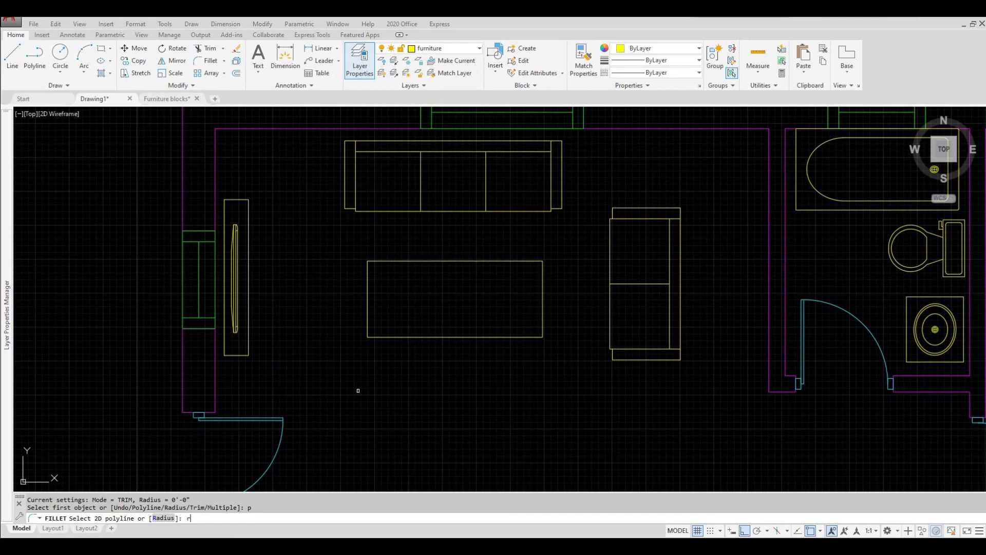
{"action": "key", "text": "Return"}
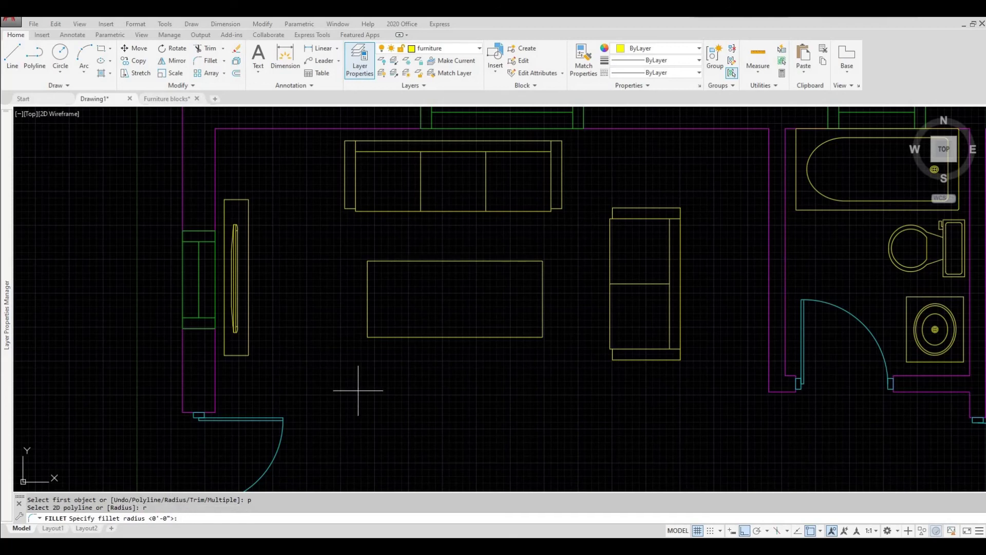
{"action": "type", "text": "4"}
{"action": "key", "text": "BackSpace"}
{"action": "type", "text": "2"}
{"action": "key", "text": "Return"}
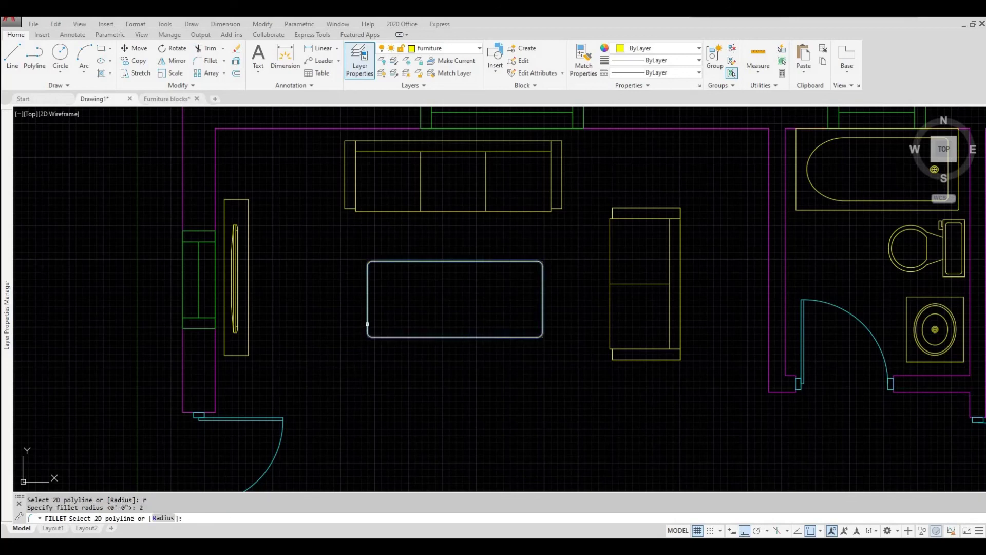
{"action": "left_click", "coordinate": [368, 323]}
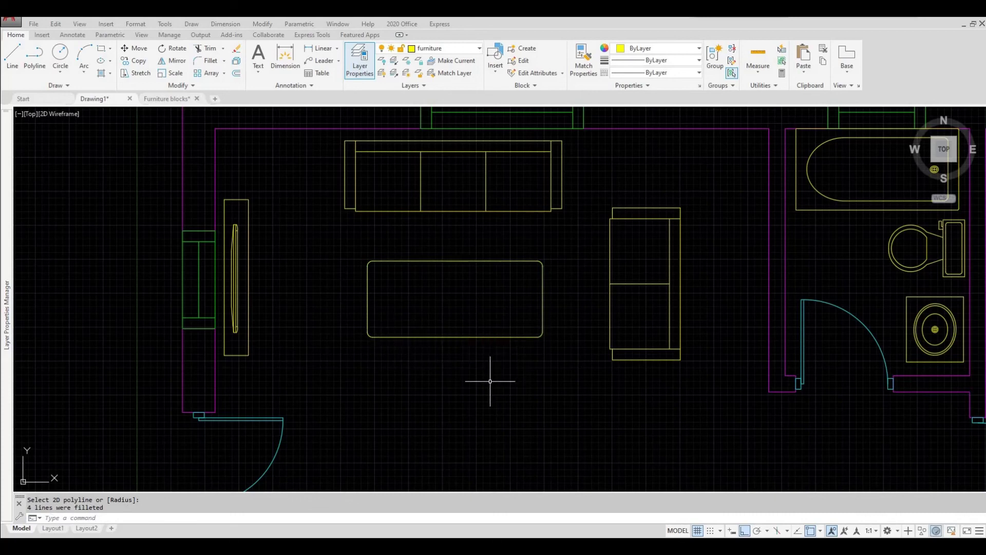
{"action": "key", "text": "Escape"}
{"action": "key", "text": "Escape"}
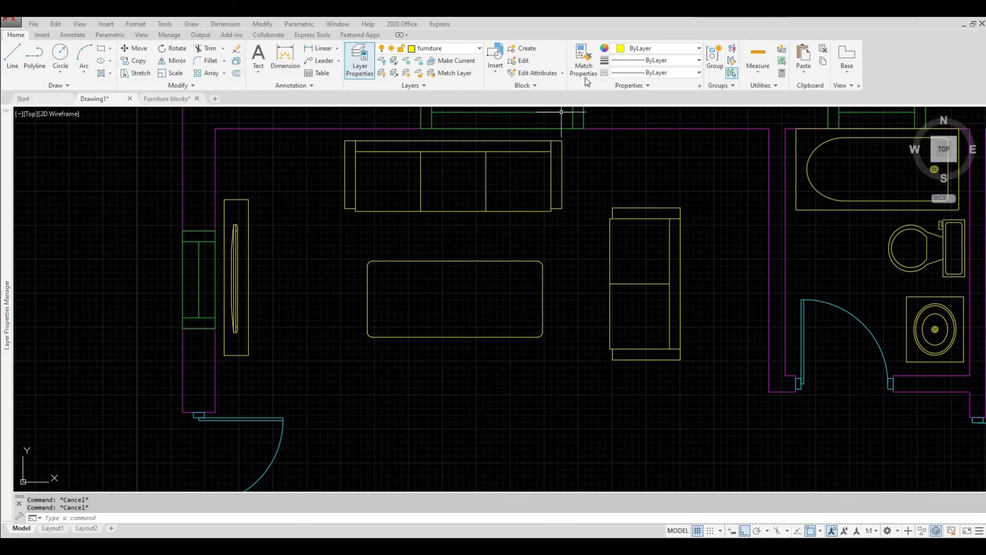
Turn the rounded rectangle into a block named "coffee table" with its base point at the top edge's midpoint.
{"action": "left_click", "coordinate": [526, 50]}
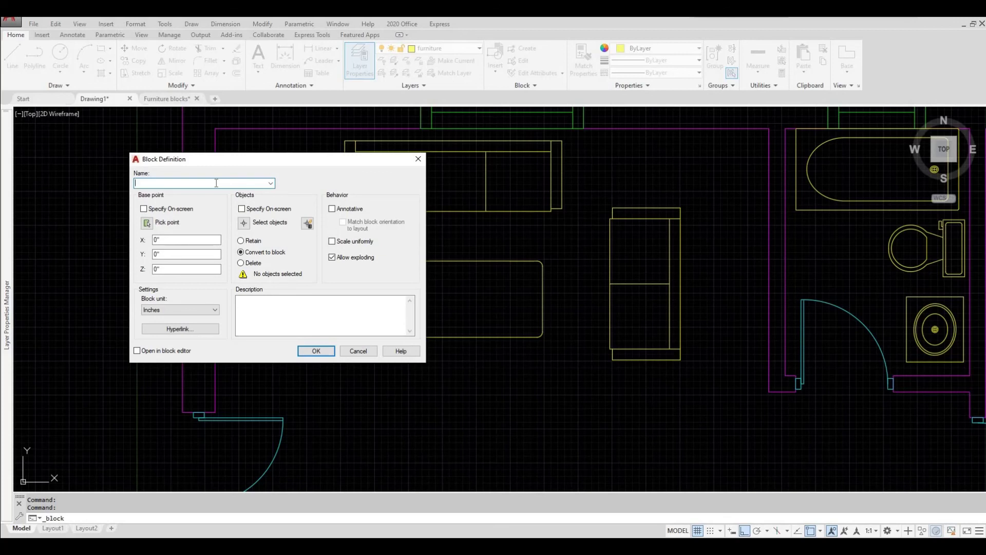
{"action": "type", "text": "coffe table"}
{"action": "left_click", "coordinate": [148, 182]}
{"action": "type", "text": "e"}
{"action": "left_click", "coordinate": [147, 223]}
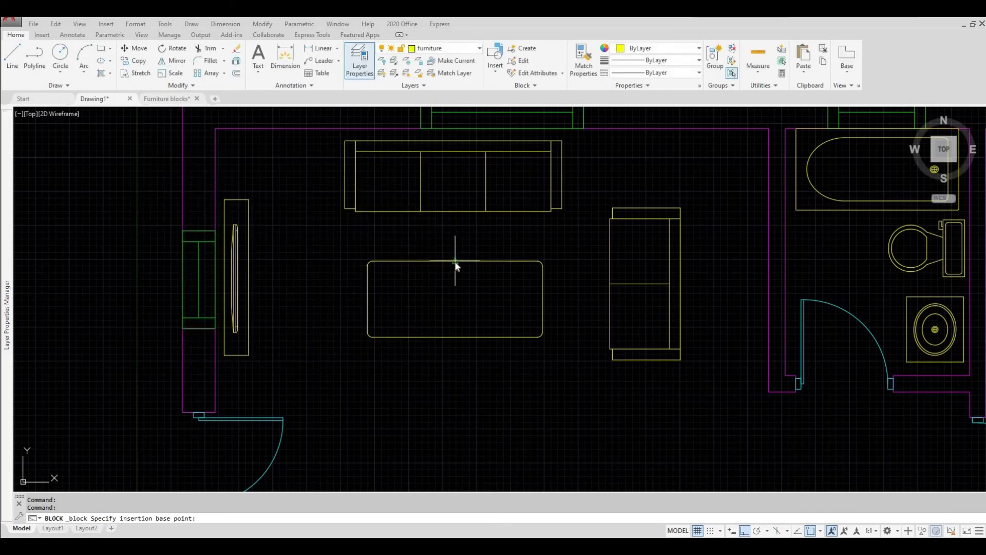
{"action": "left_click", "coordinate": [455, 261]}
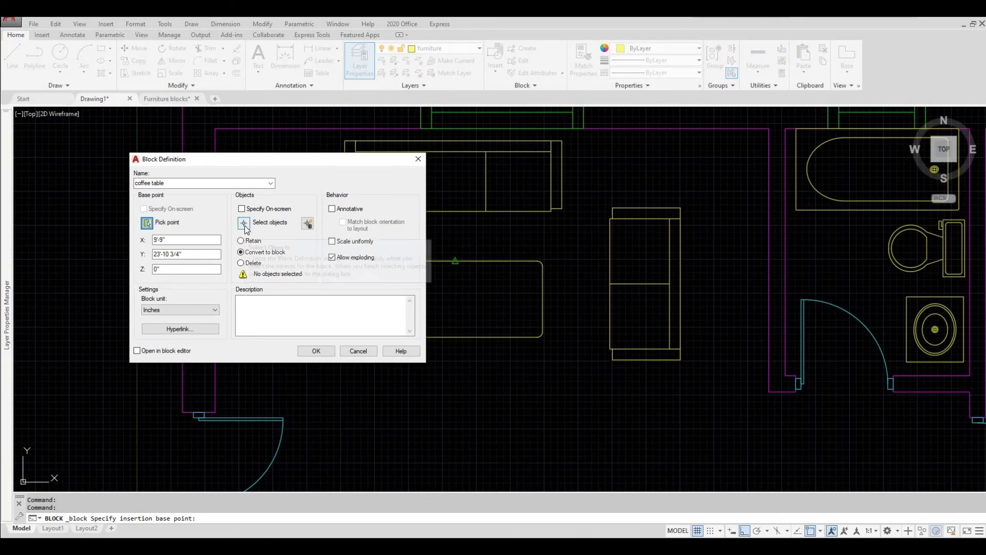
{"action": "left_click", "coordinate": [245, 223]}
{"action": "left_click", "coordinate": [560, 360]}
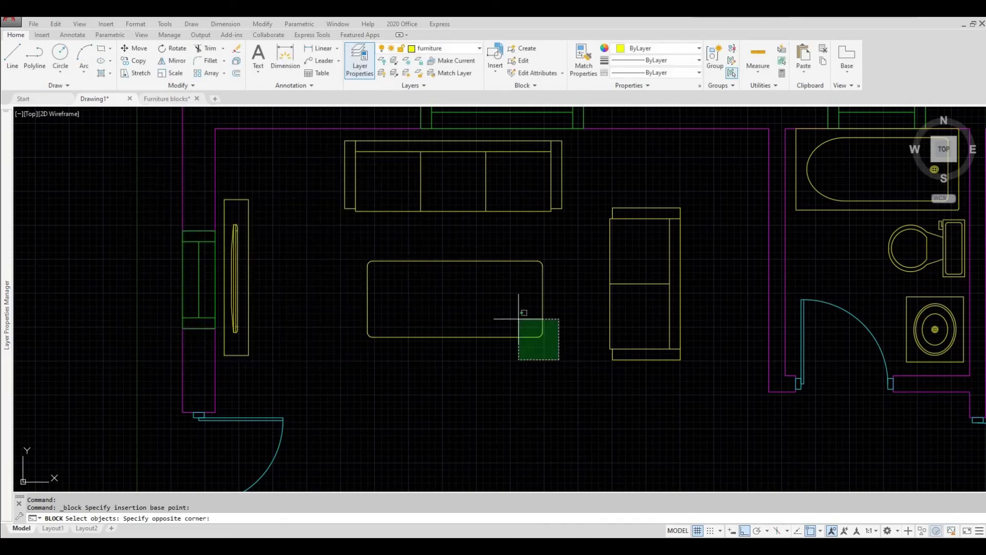
{"action": "left_click", "coordinate": [343, 243]}
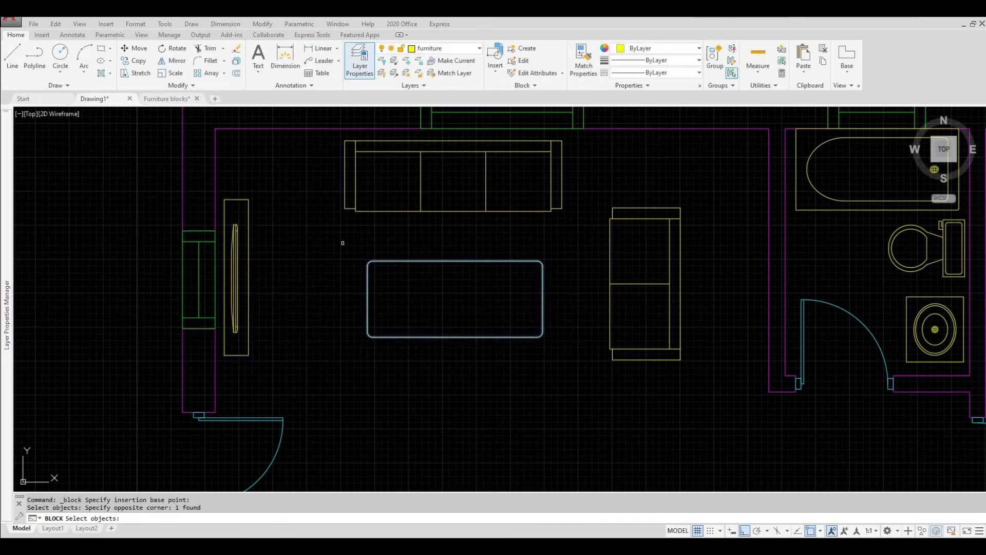
{"action": "key", "text": "Return"}
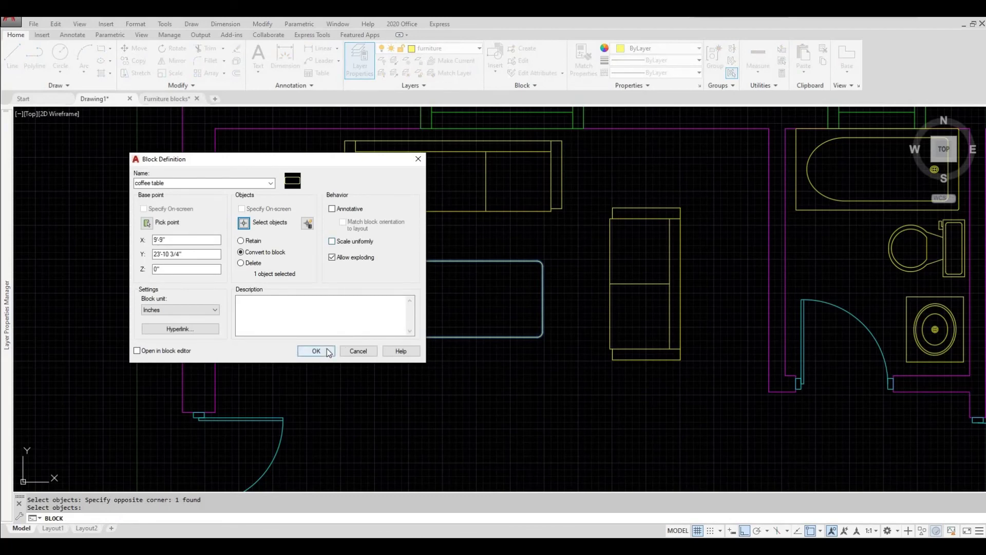
{"action": "left_click", "coordinate": [316, 351]}
{"action": "scroll", "coordinate": [341, 241], "scroll_direction": "down", "scroll_amount": 8}
{"action": "scroll", "coordinate": [453, 243], "scroll_direction": "up", "scroll_amount": 3}
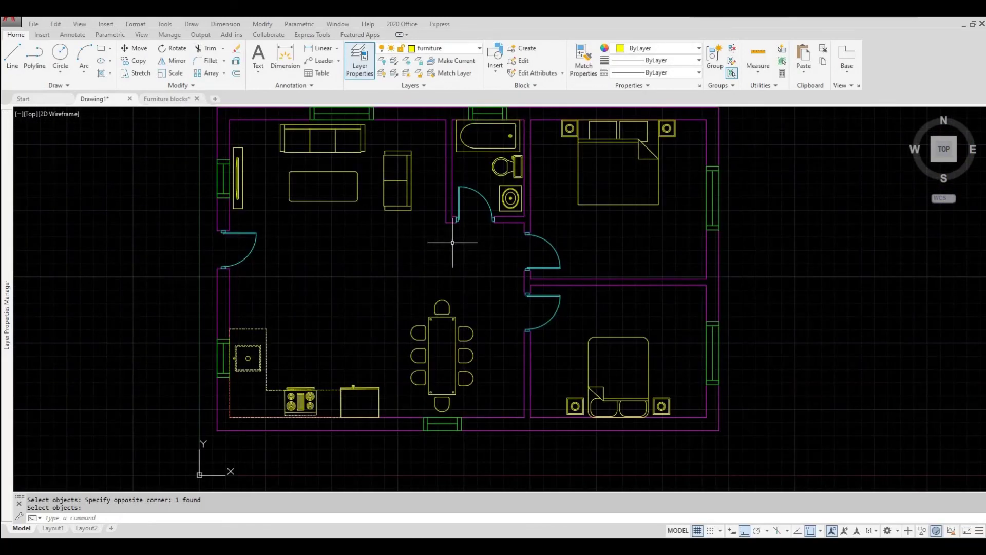
{"action": "middle_click_drag", "start_coordinate": [452, 243], "coordinate": [441, 275]}
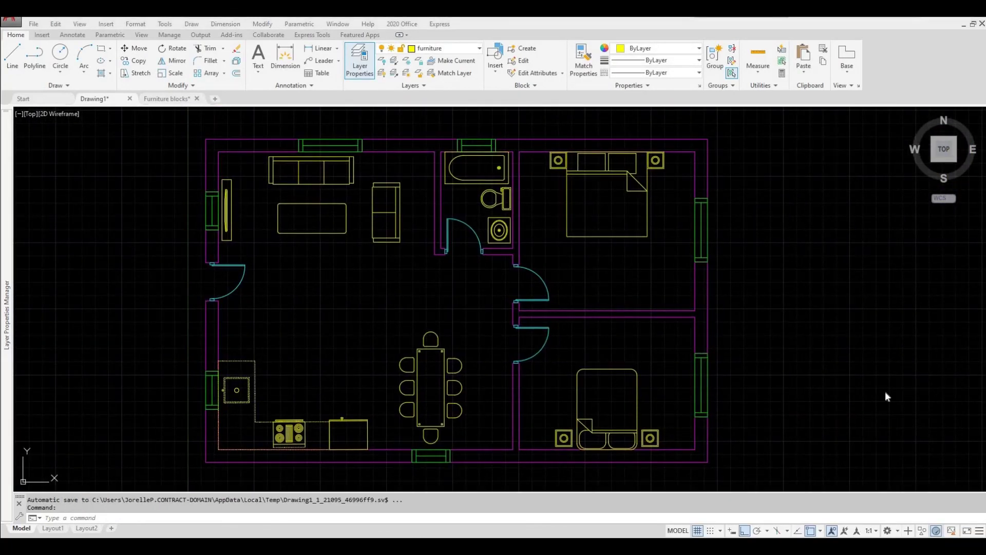